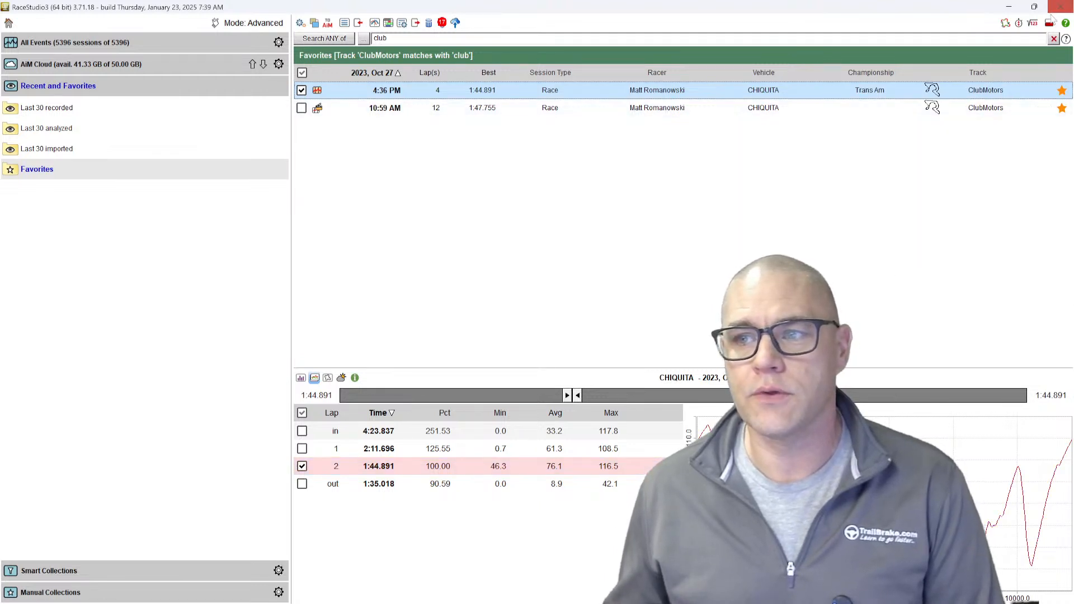
Clear the search filter on the Favorites sessions.
left_click(1054, 38)
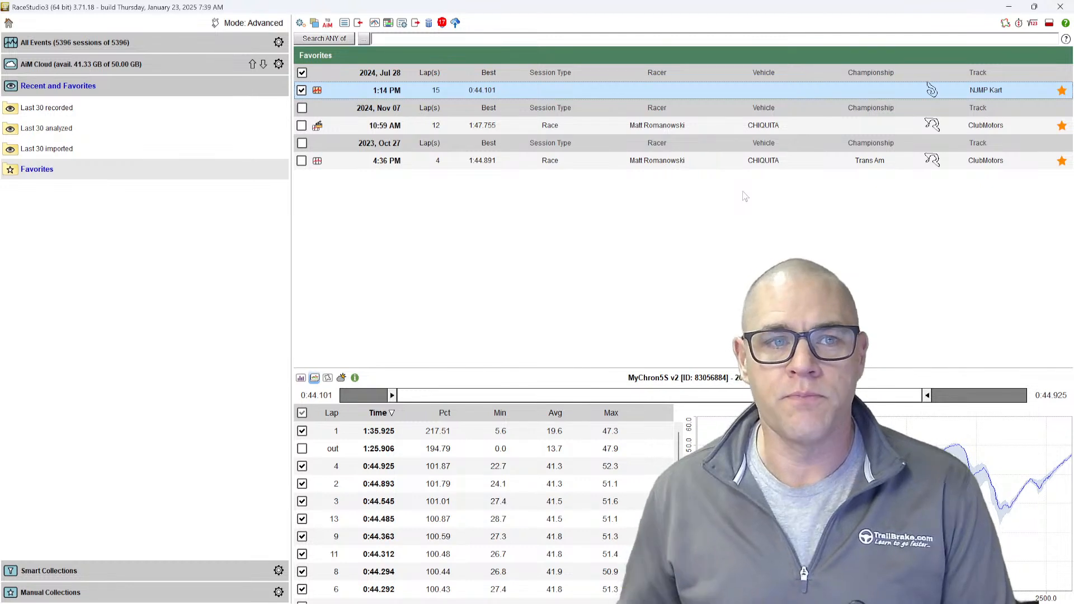
Look through the list of software and device firmware updates, then return to the session library.
left_click(8, 23)
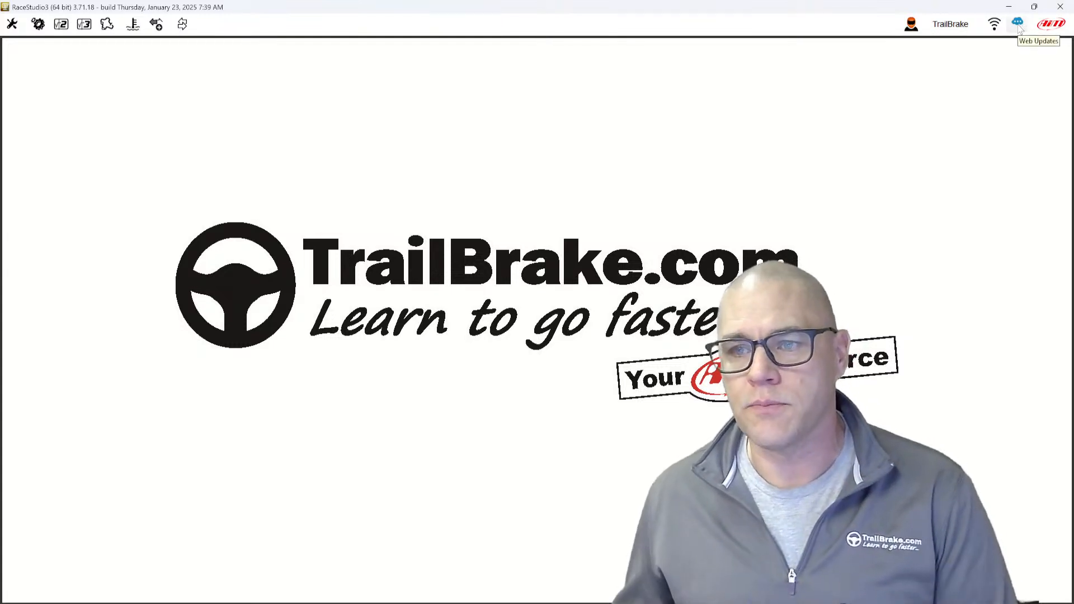
left_click(1018, 25)
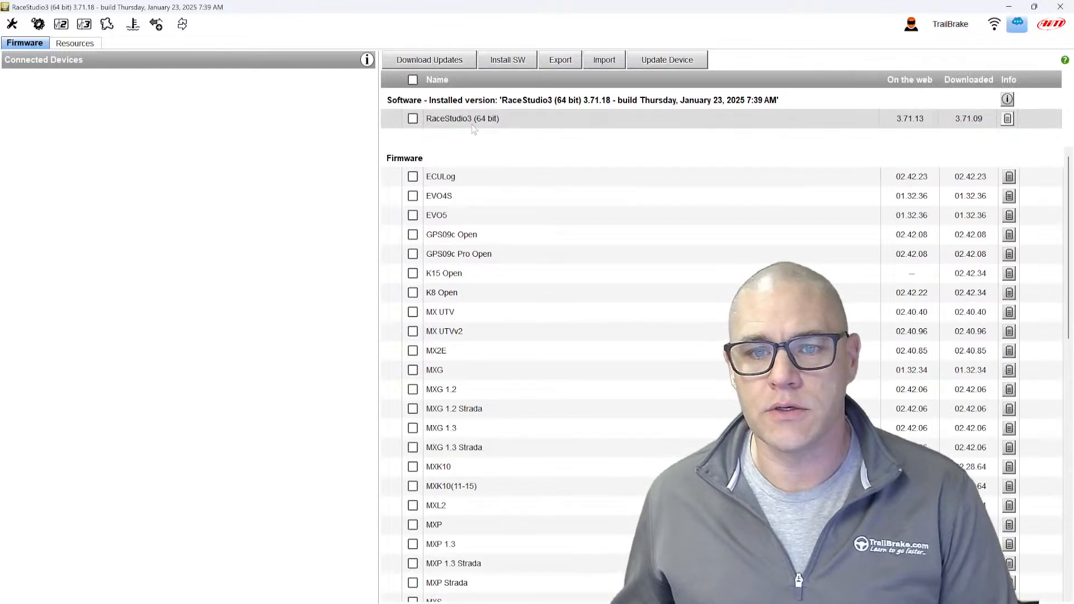
scroll(462, 313, "down", 7)
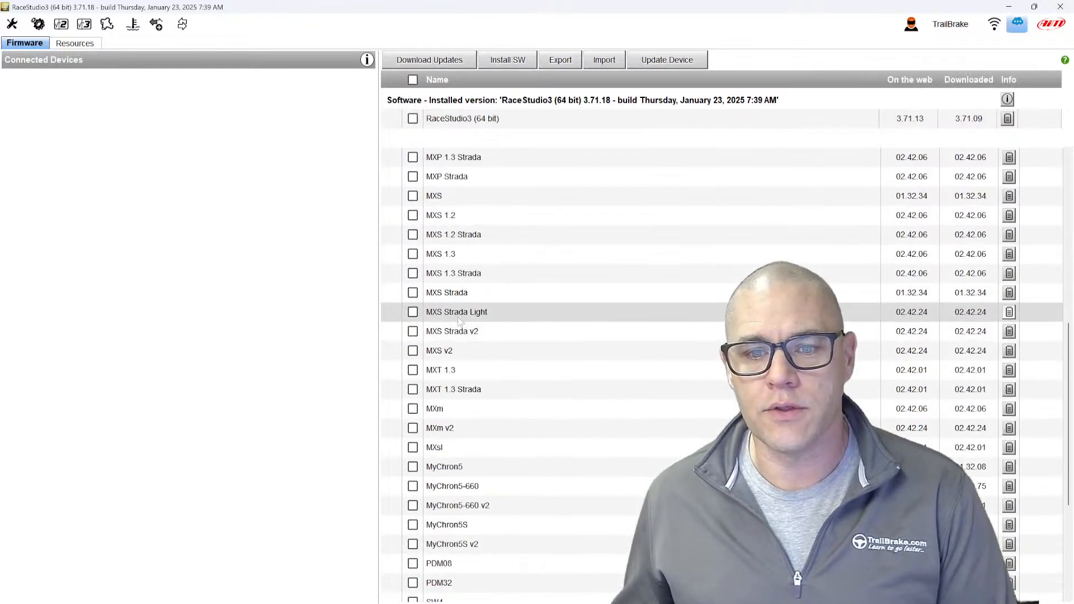
scroll(462, 319, "down", 4)
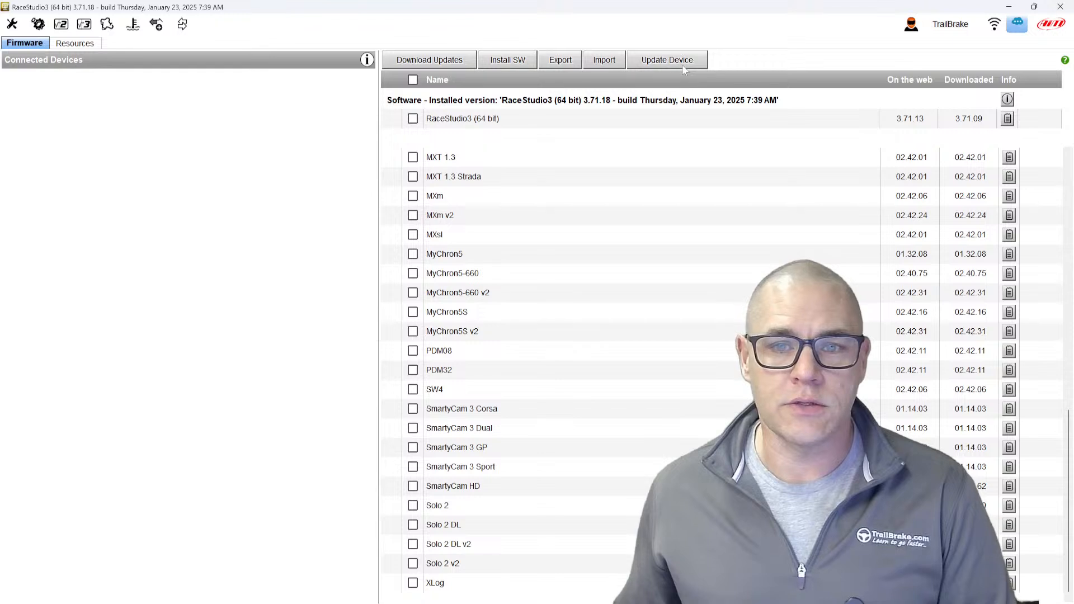
left_click(85, 32)
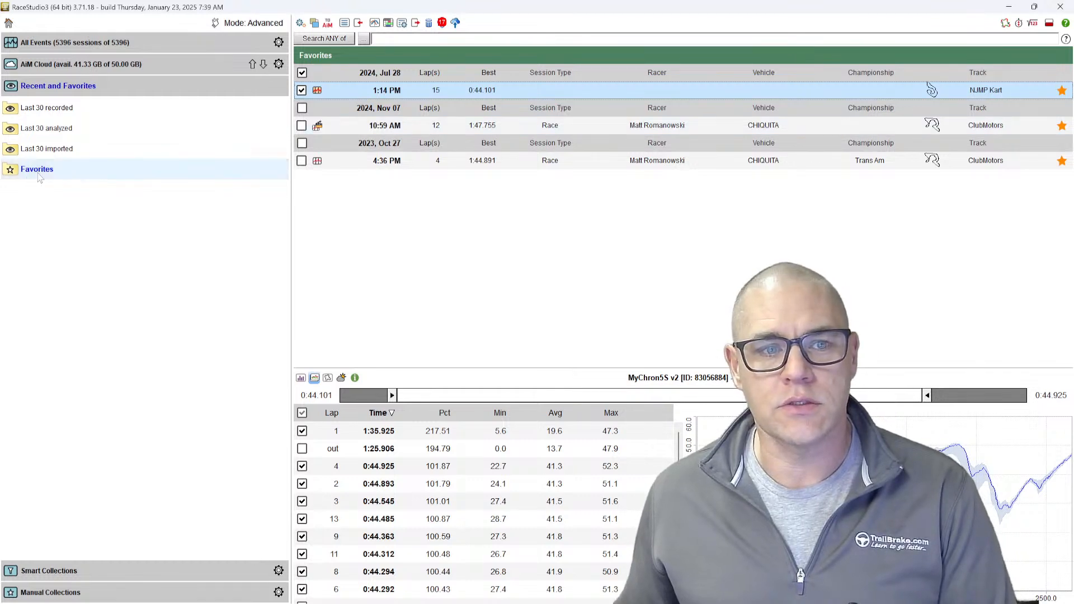
View the sessions under All Events, then go back to the Favorites collection.
left_click(106, 50)
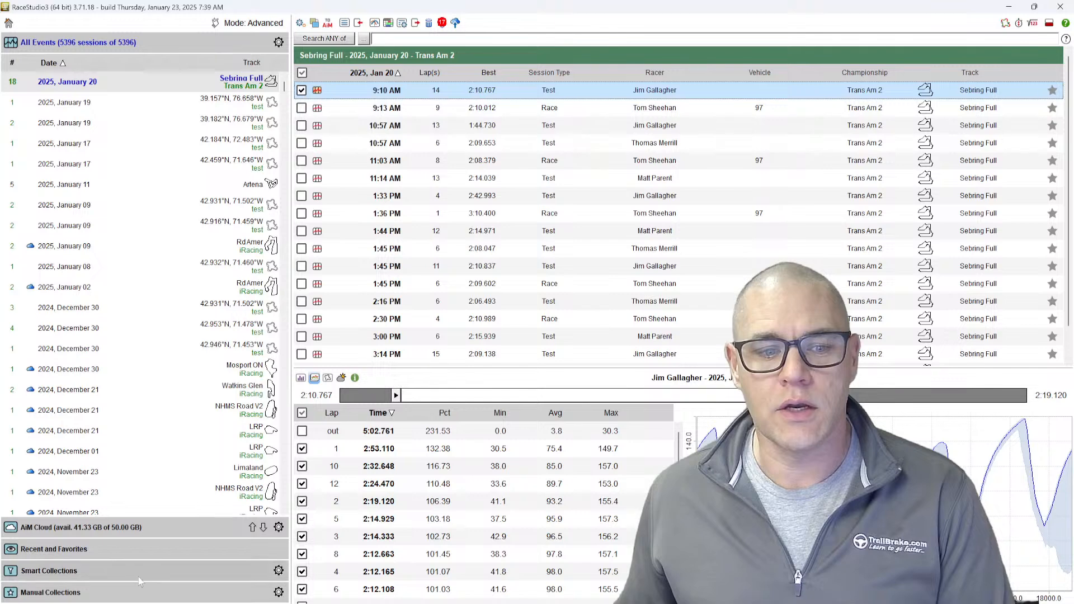
left_click(120, 556)
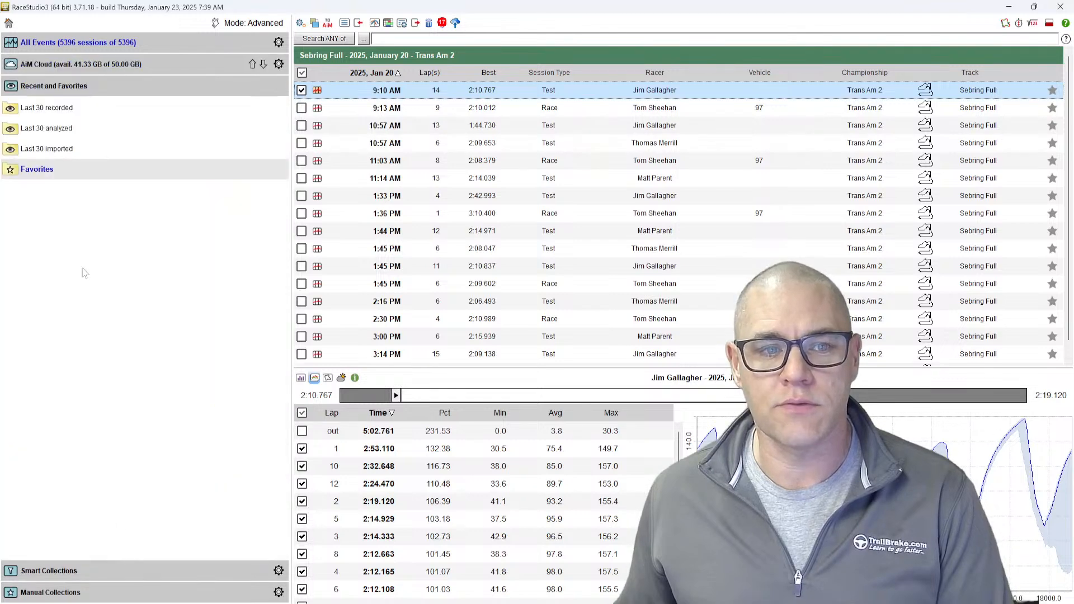
left_click(101, 170)
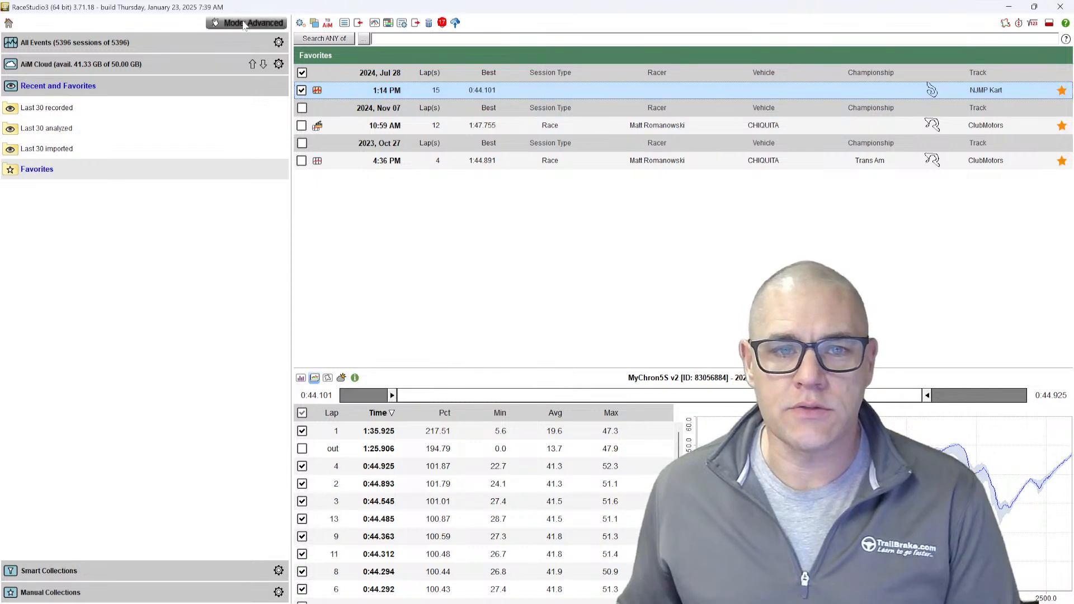
Switch the analysis mode to Simplified and open the 1:14 PM NJMP Kart session from 2024, Jul 28.
left_click(240, 43)
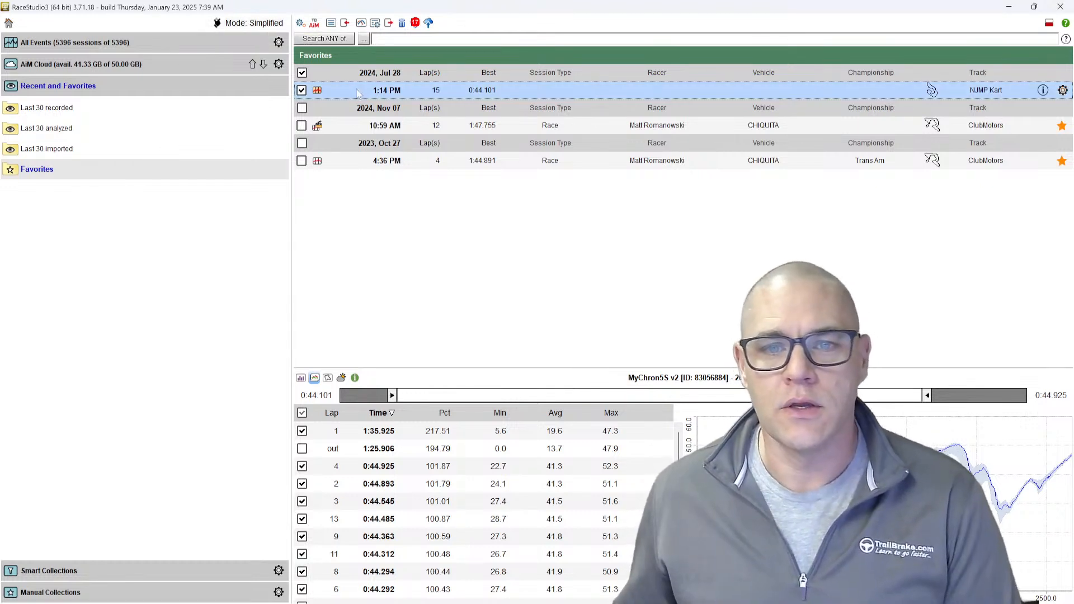
double_click(432, 93)
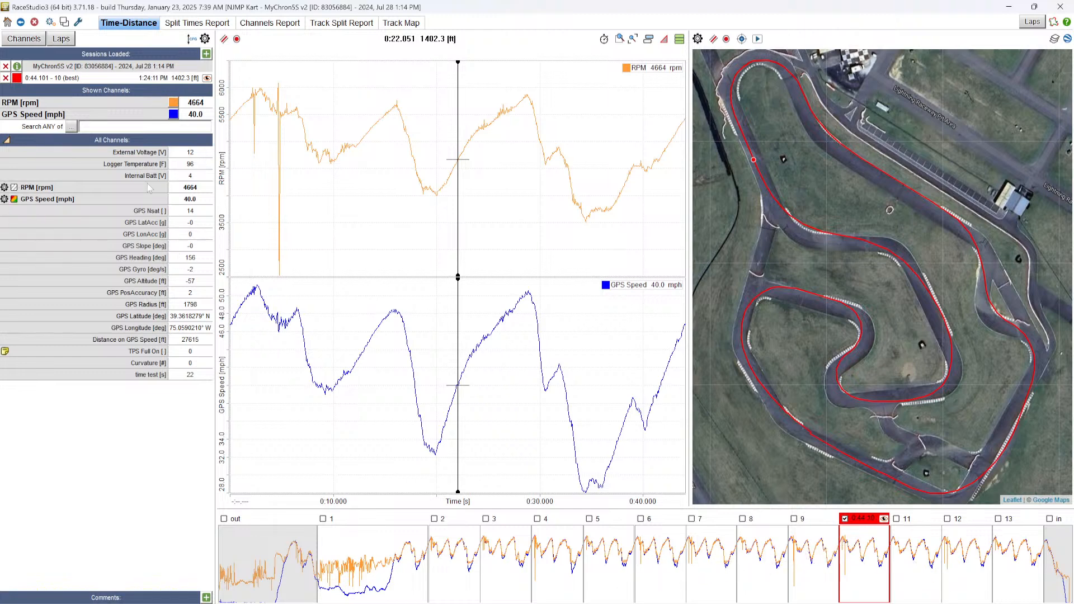
Overlay lap 12 on best lap 10 and compare their speed traces at the first two corners.
left_click(60, 38)
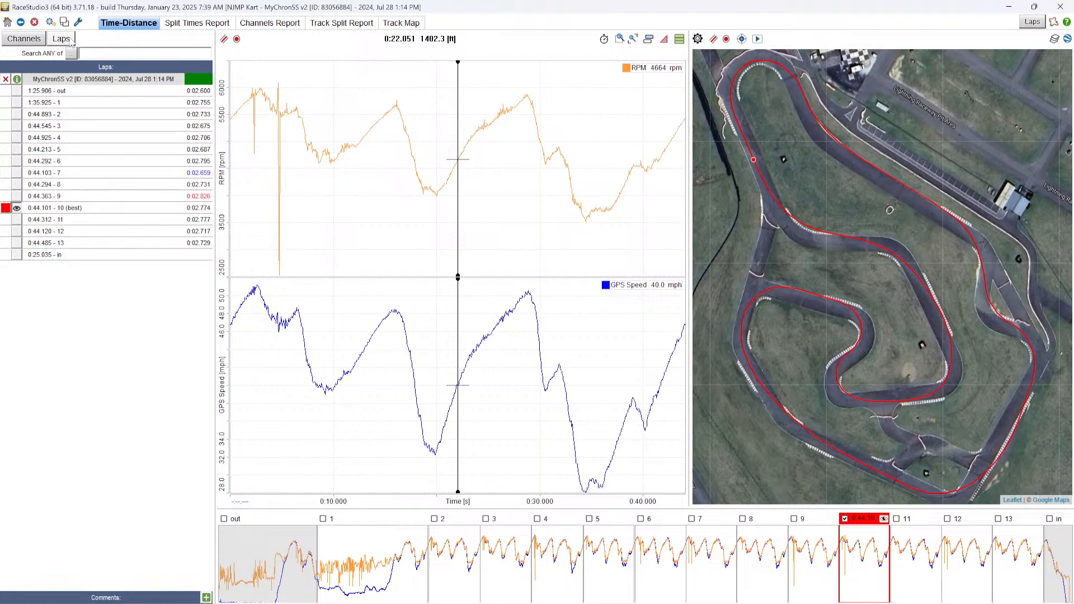
left_click(17, 232)
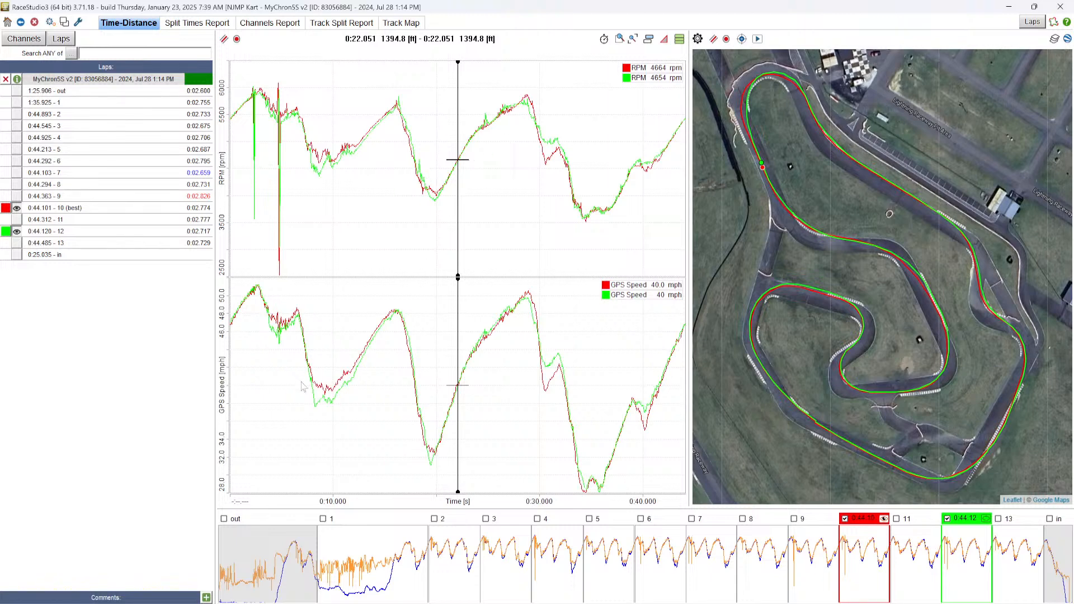
left_click(325, 398)
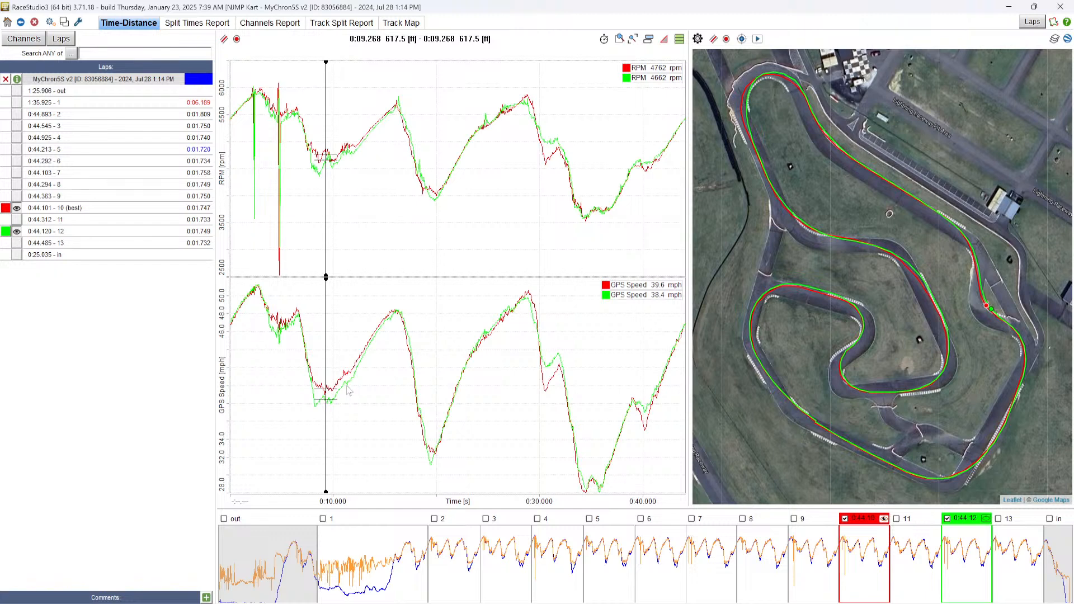
left_click(278, 326)
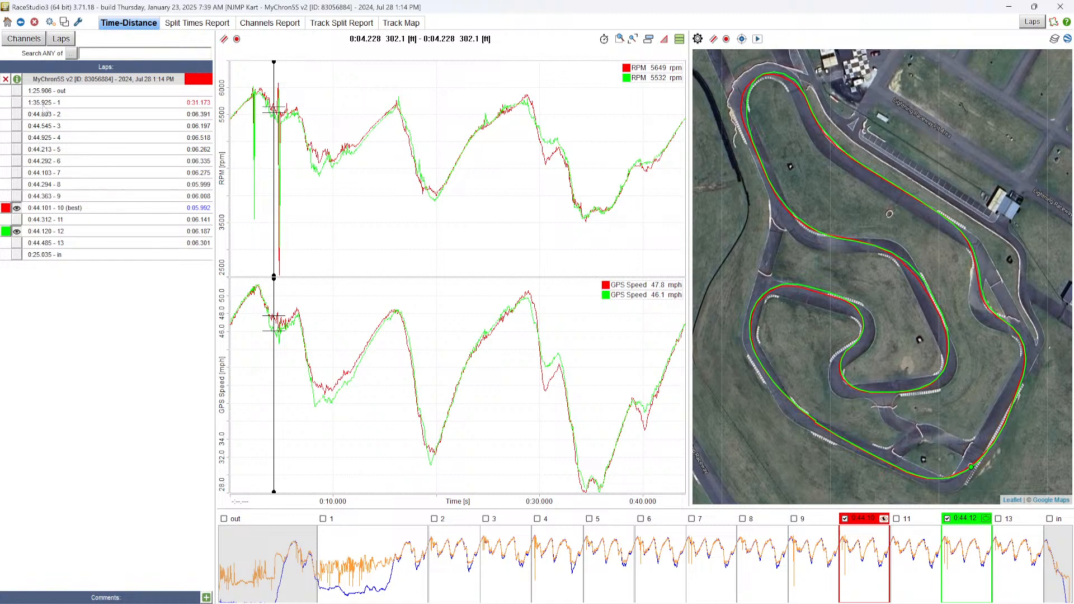
Add the GPS LatAcc channel to the plots and compare both laps where lateral acceleration crosses zero.
left_click(24, 39)
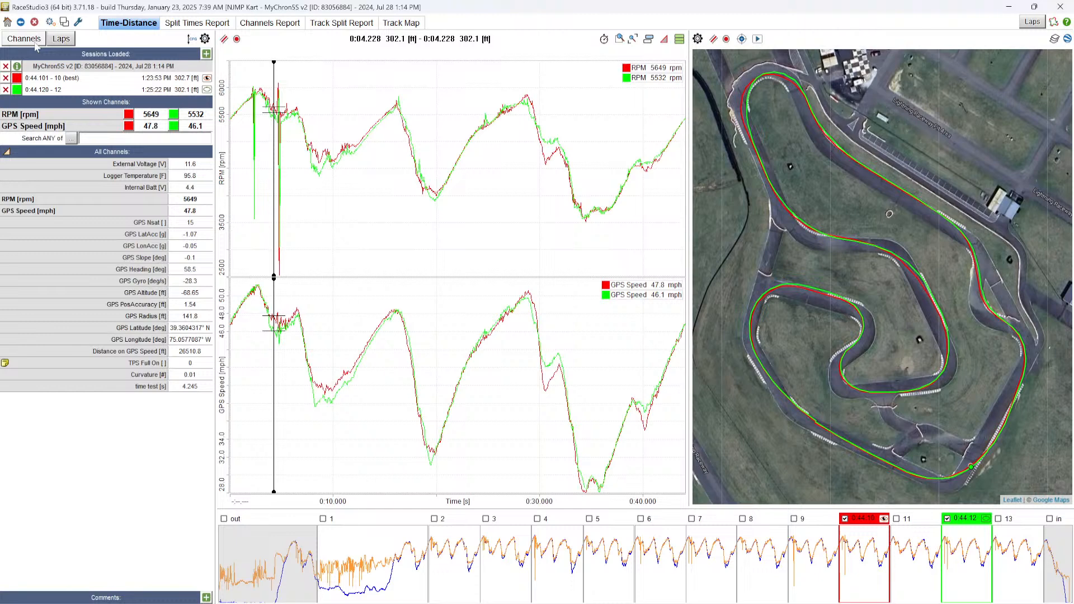
double_click(139, 237)
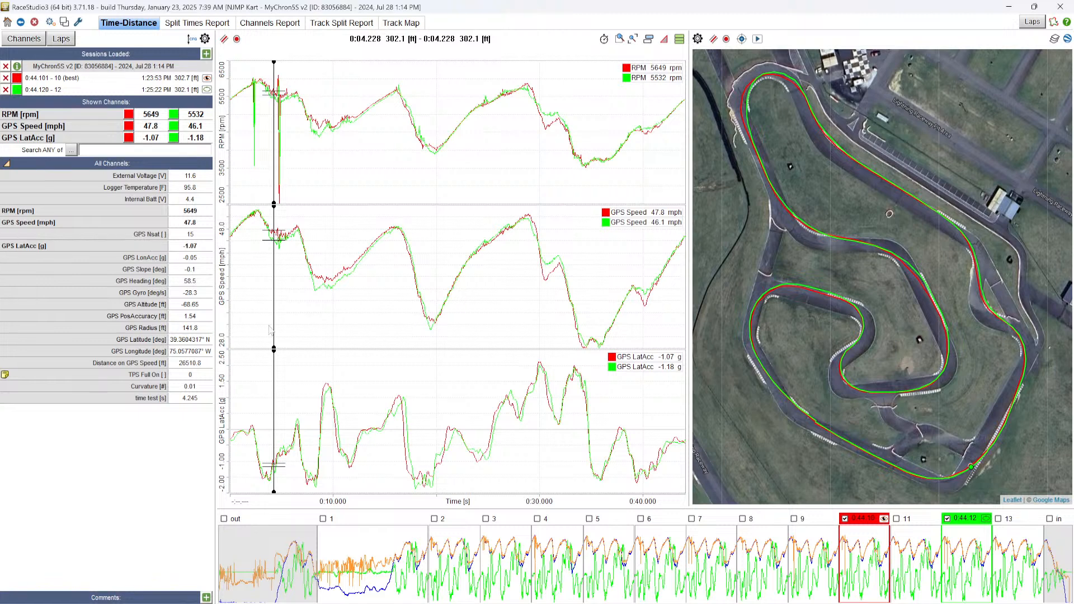
left_click(321, 433)
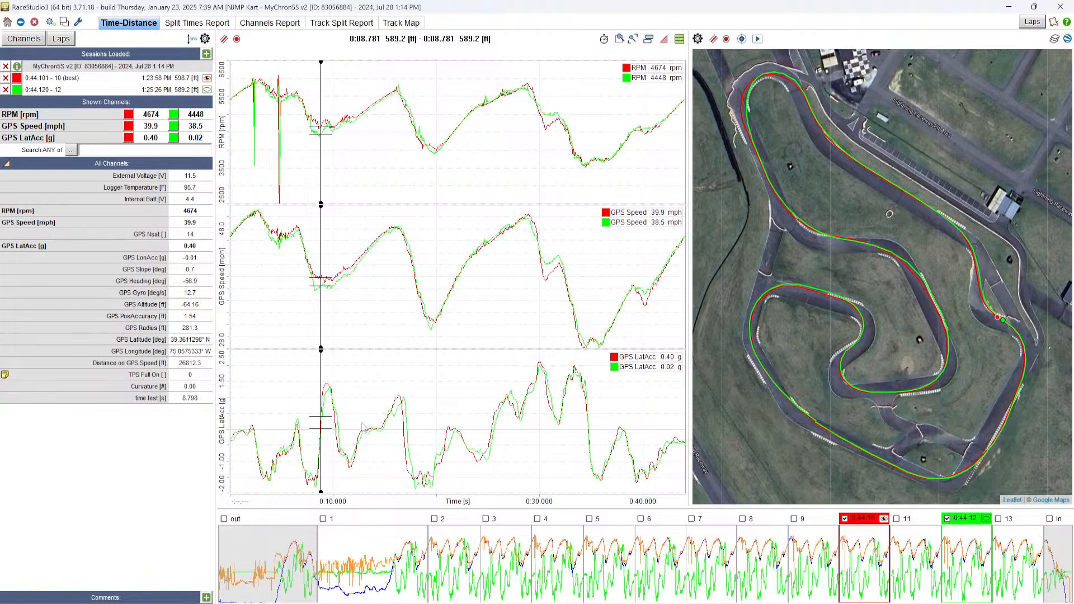
left_click(381, 430)
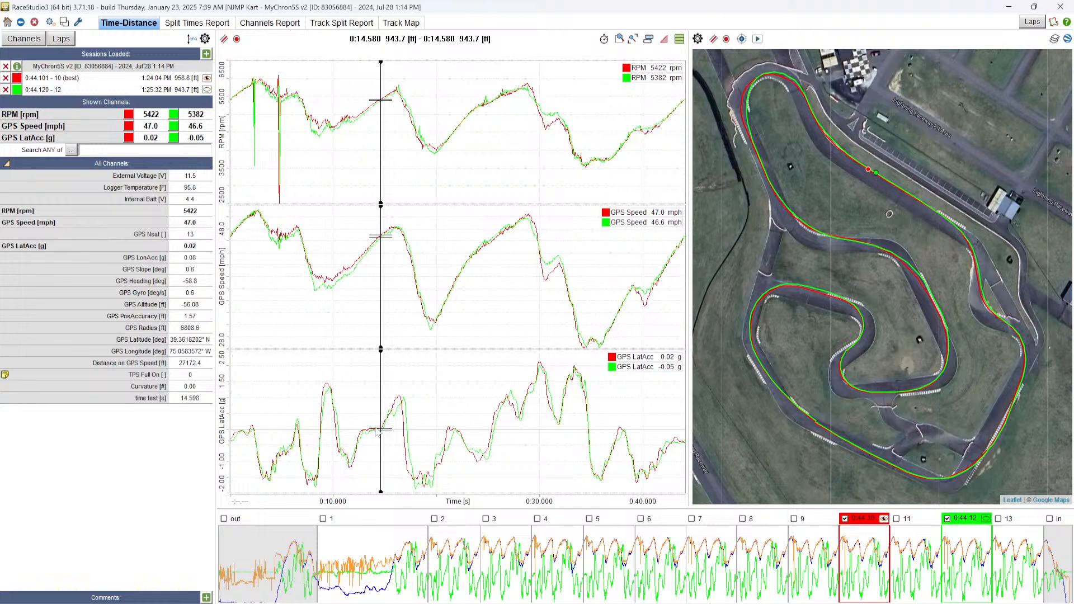
Place the cursor at about 0:14.638, where lateral acceleration starts to build at the end of the straight.
scroll(376, 432, "up", 2)
scroll(376, 431, "up", 4)
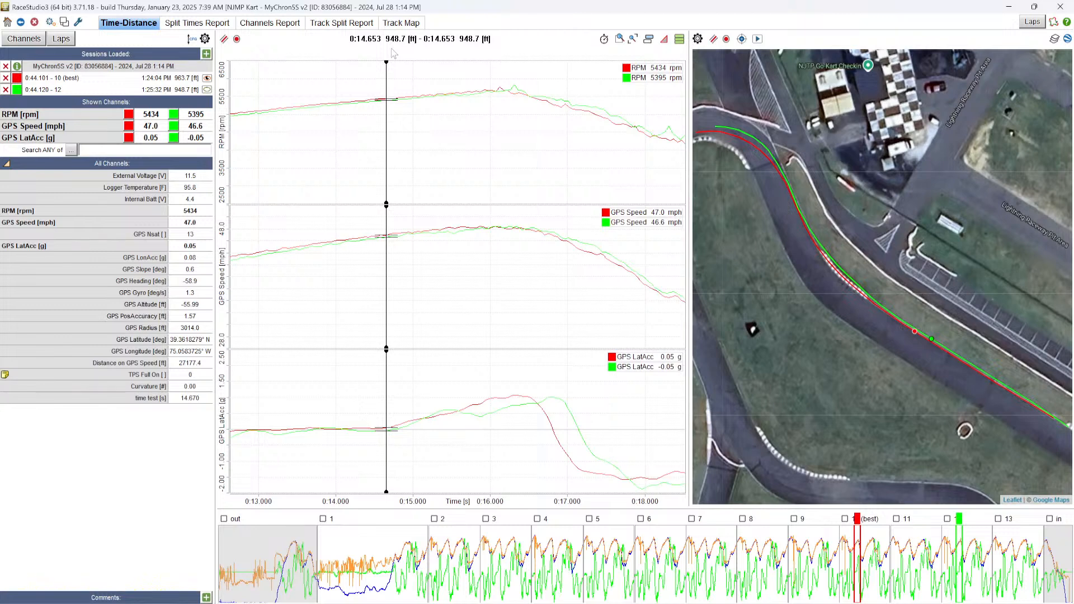
left_click(398, 432)
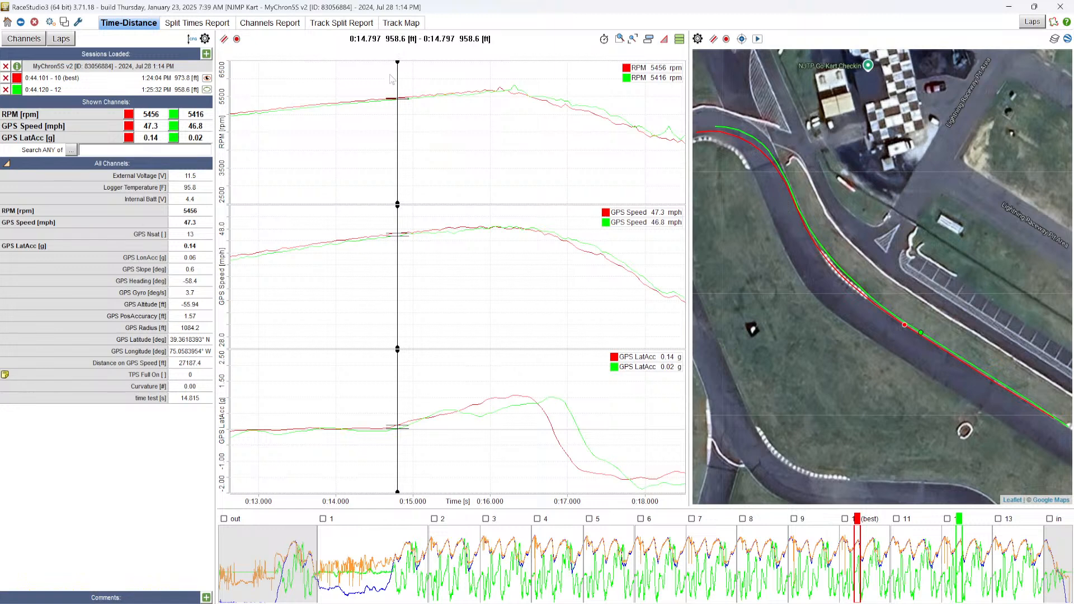
key("Left")
key("Left")
key("Left")
key("Left")
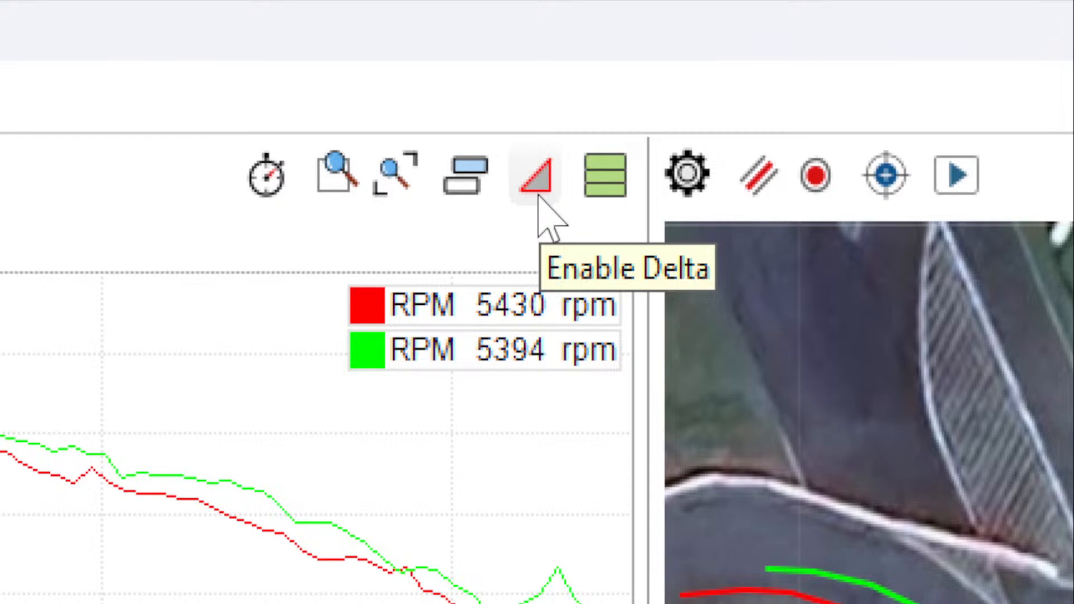
Enable delta measurement from the turn-in point and extend the second cursor to about 2.29 s after it.
left_click(548, 180)
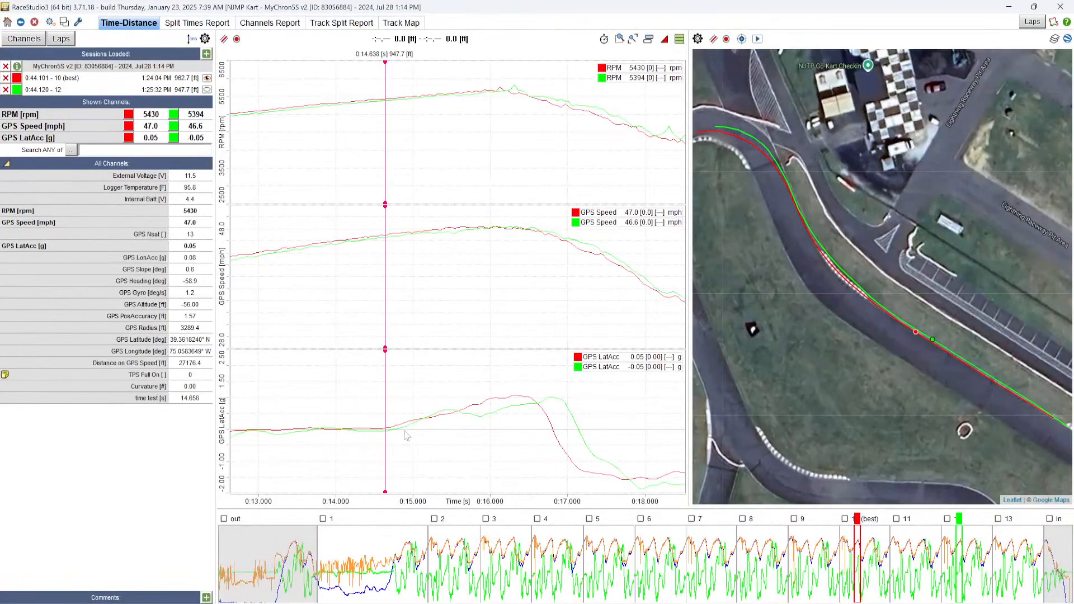
left_click(401, 431)
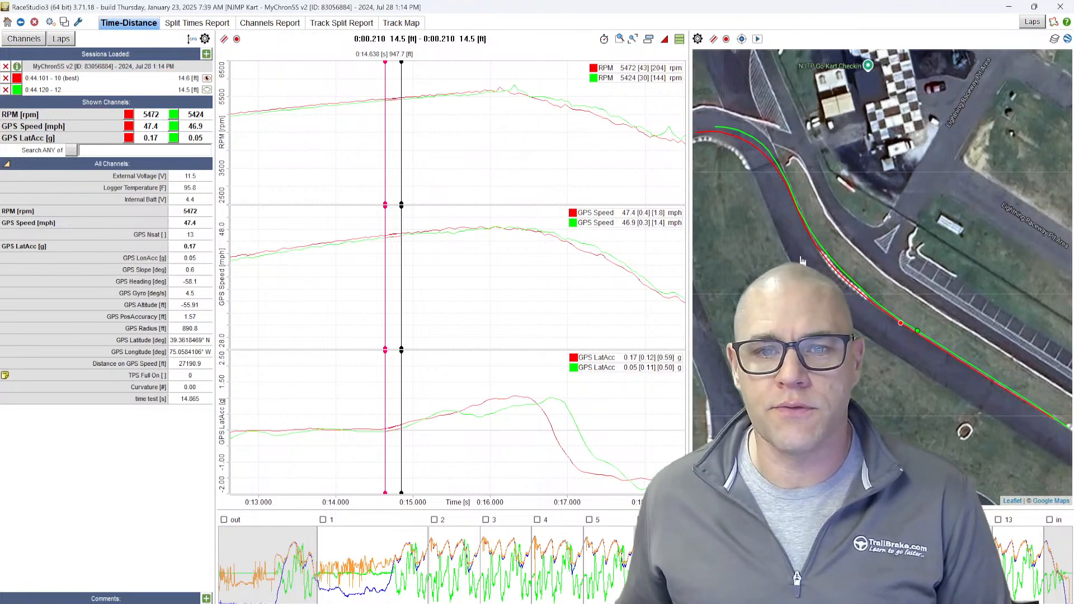
left_click_drag(401, 140, 556, 143)
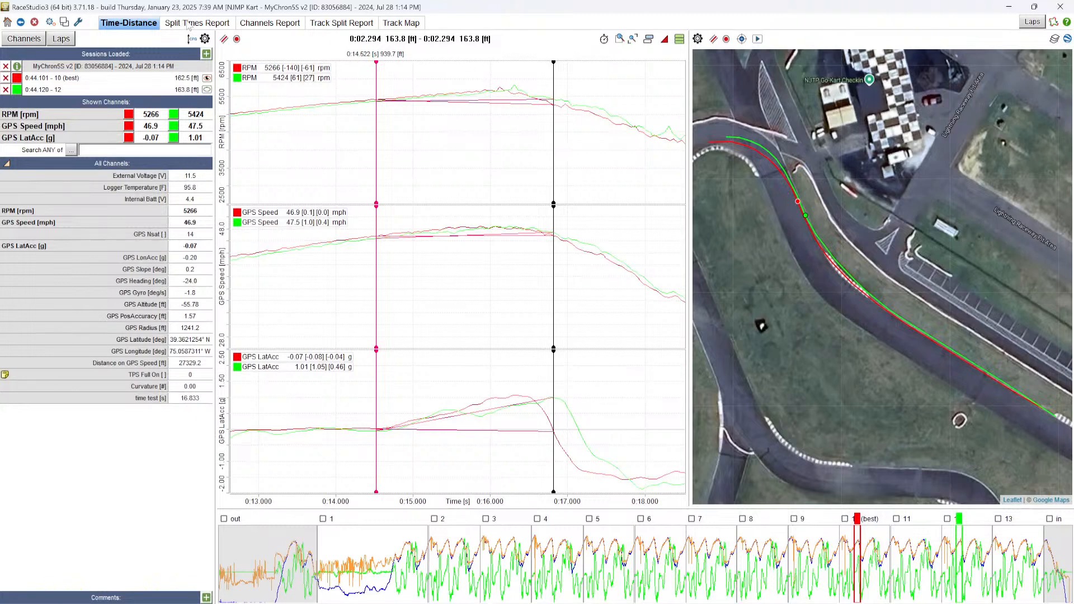
Check the laps' segment times in the Split Times Report and return to the Time-Distance view.
left_click(188, 23)
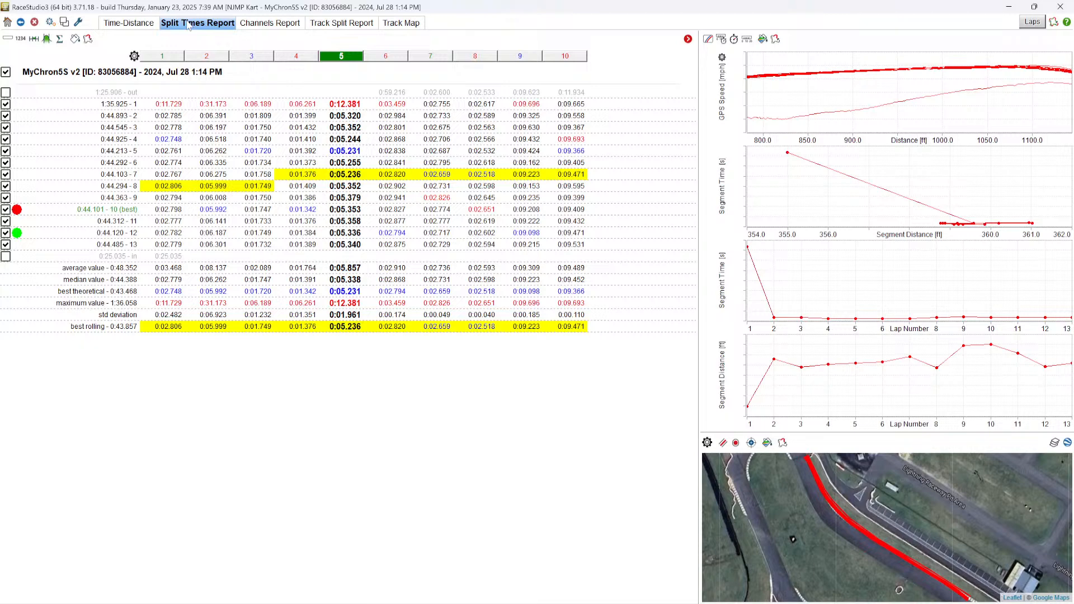
left_click(128, 23)
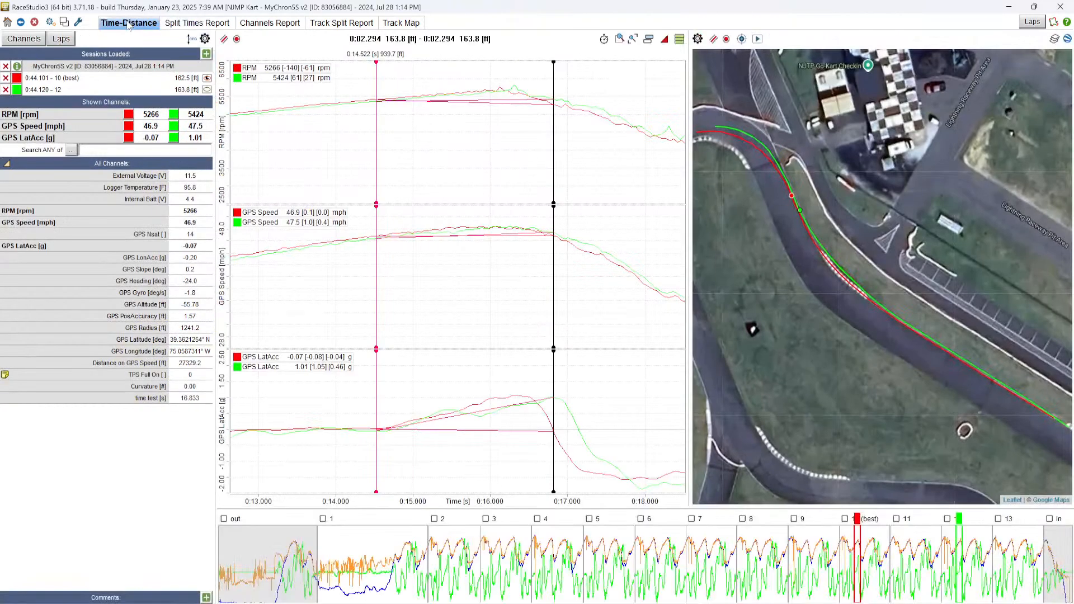
Show the full lap on a distance base and move the measuring cursor near the end of segment 2.
left_click(632, 42)
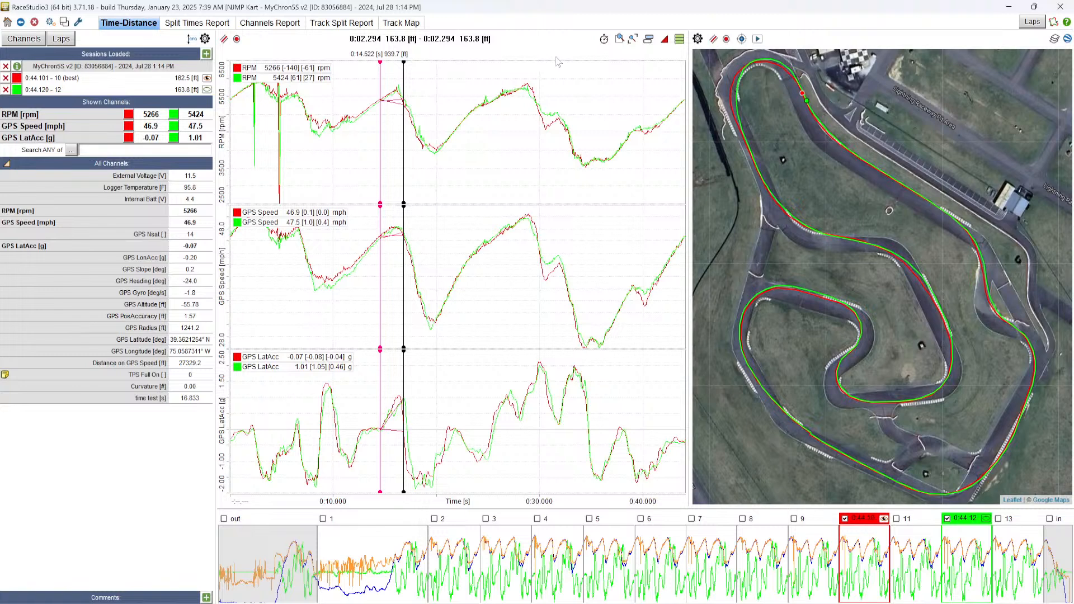
left_click(604, 39)
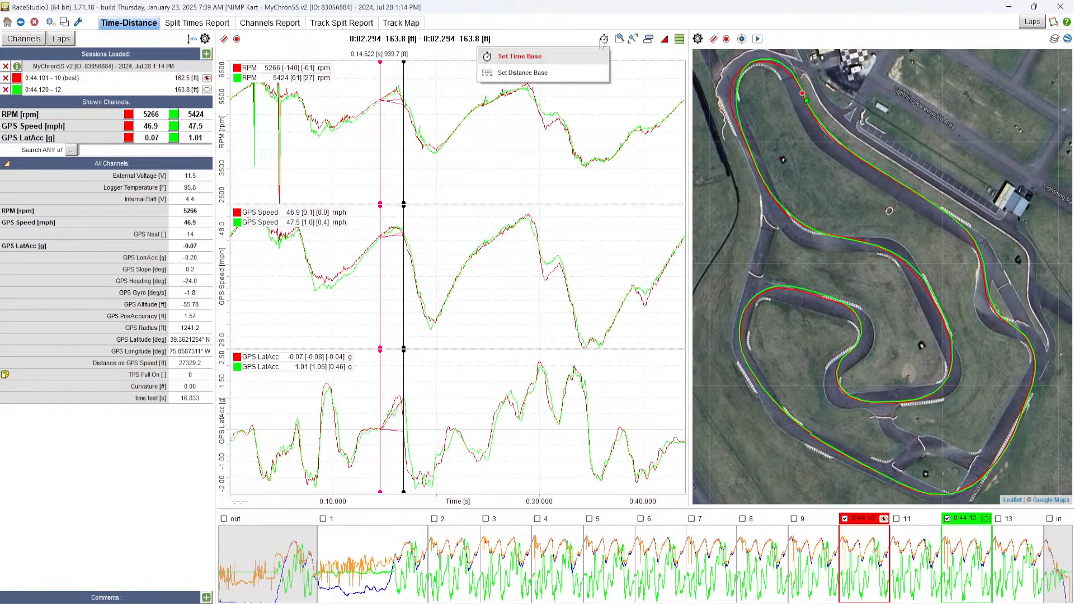
left_click(559, 73)
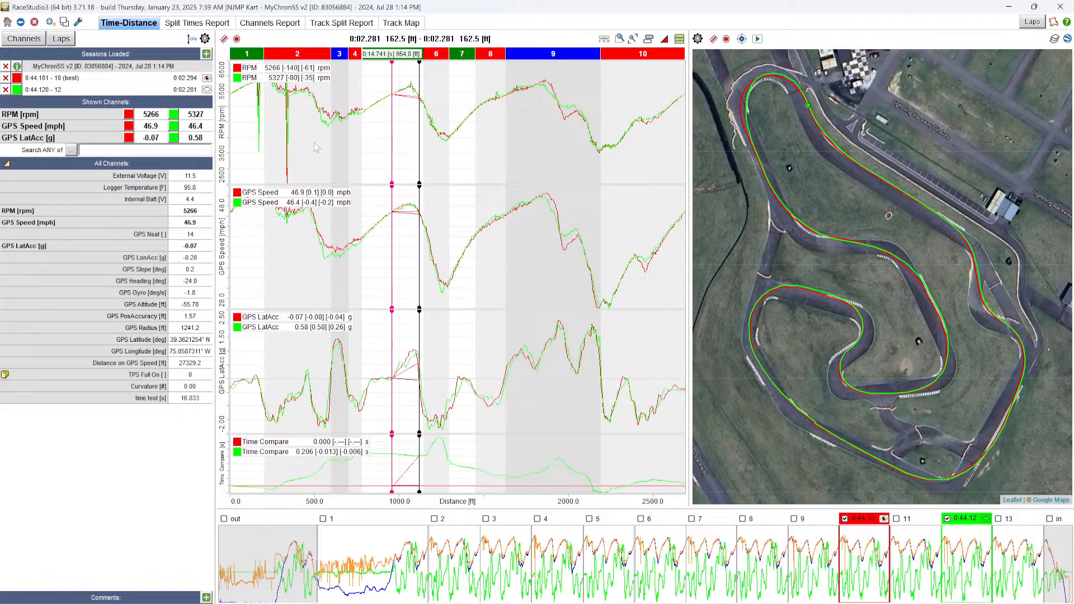
left_click_drag(266, 148, 323, 145)
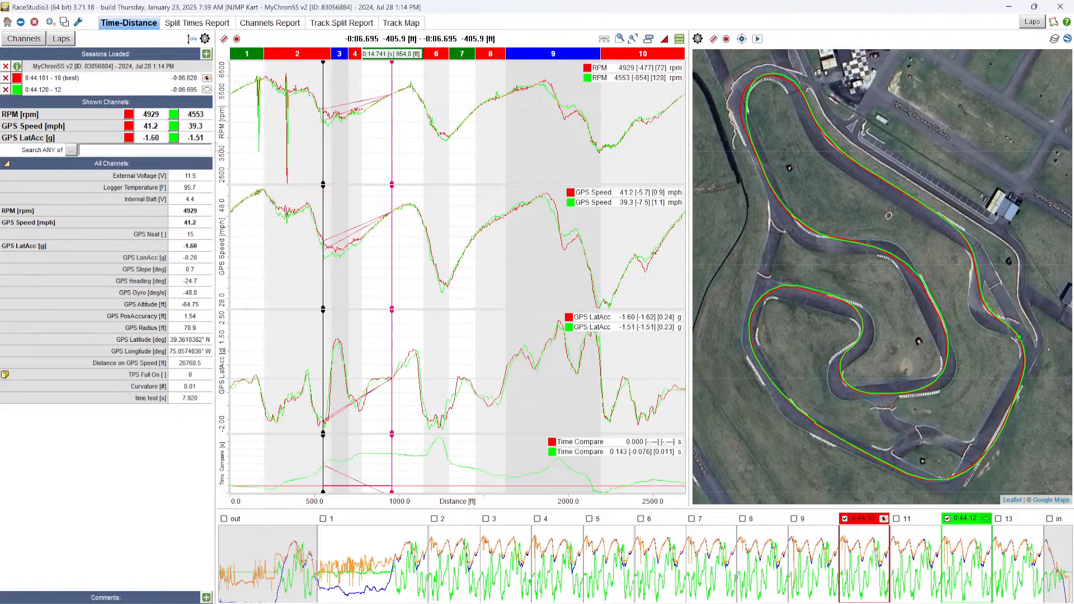
Set the track map's color method to Color per split.
right_click(719, 150)
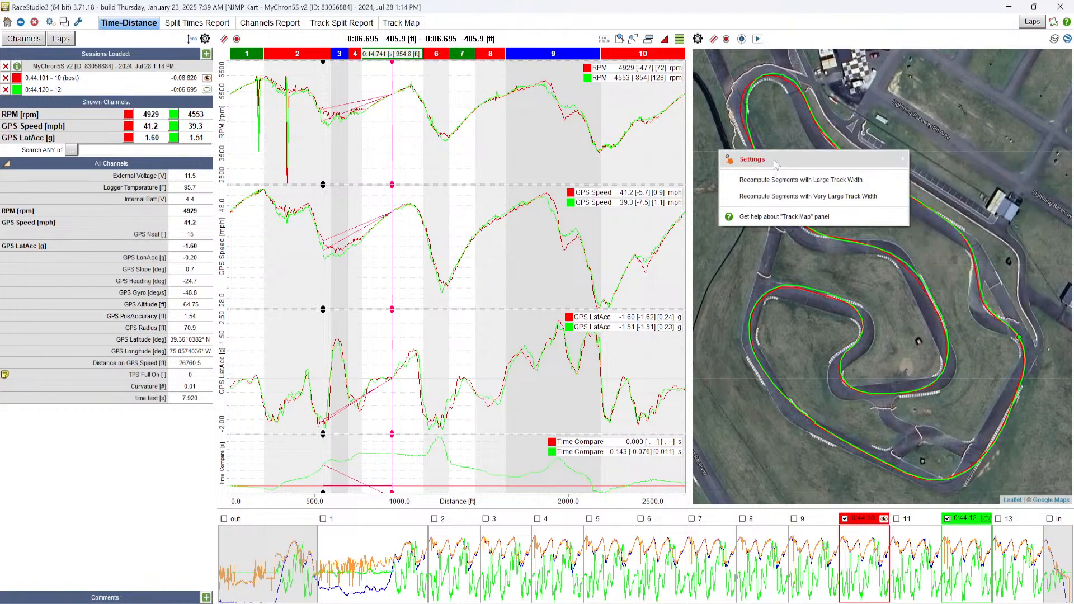
mouse_move(776, 164)
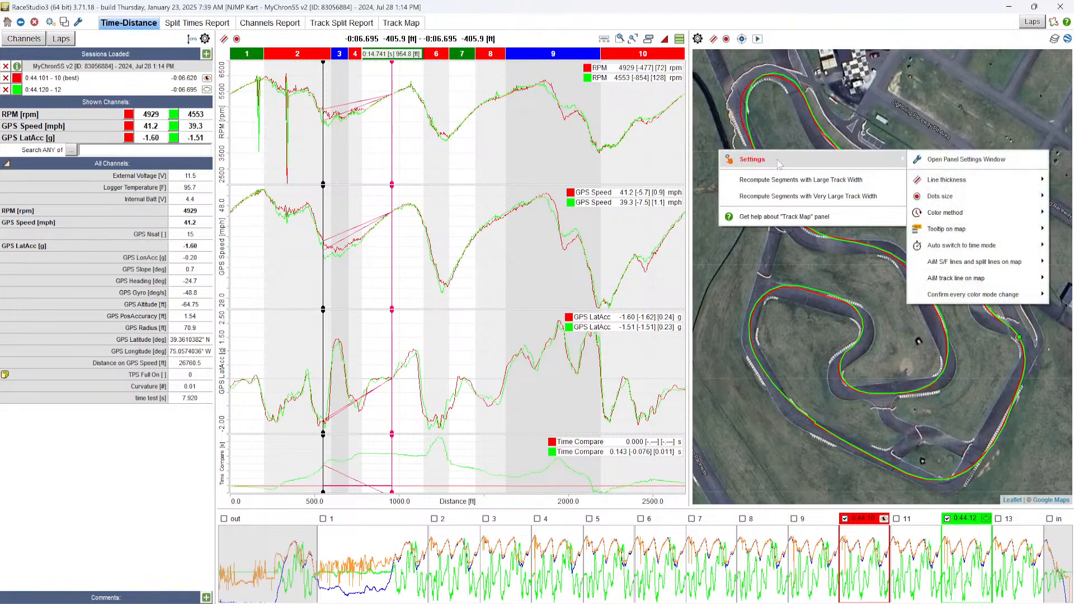
mouse_move(939, 212)
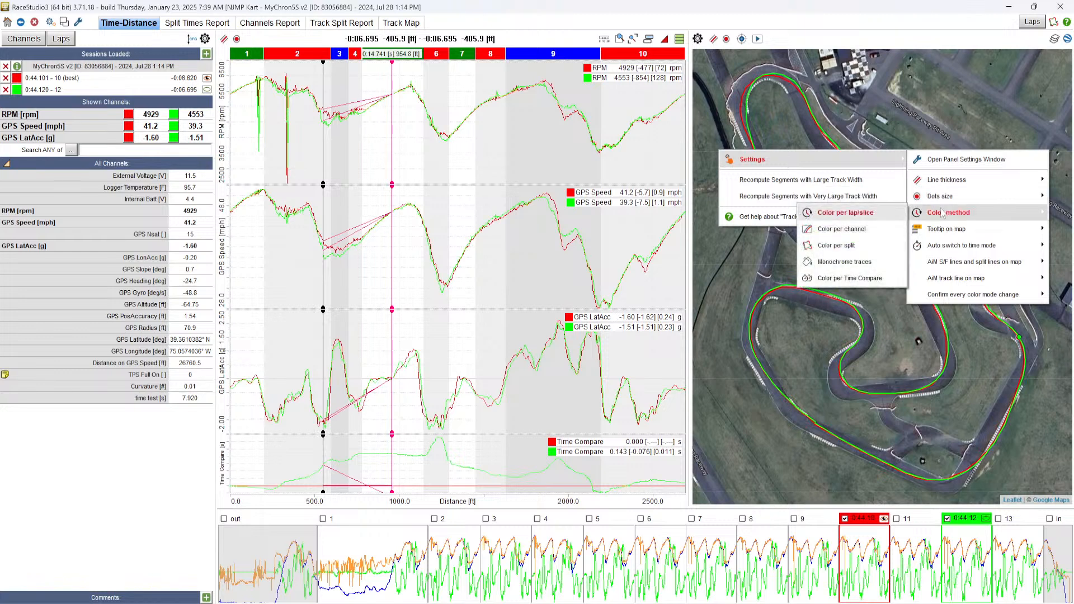
left_click(868, 255)
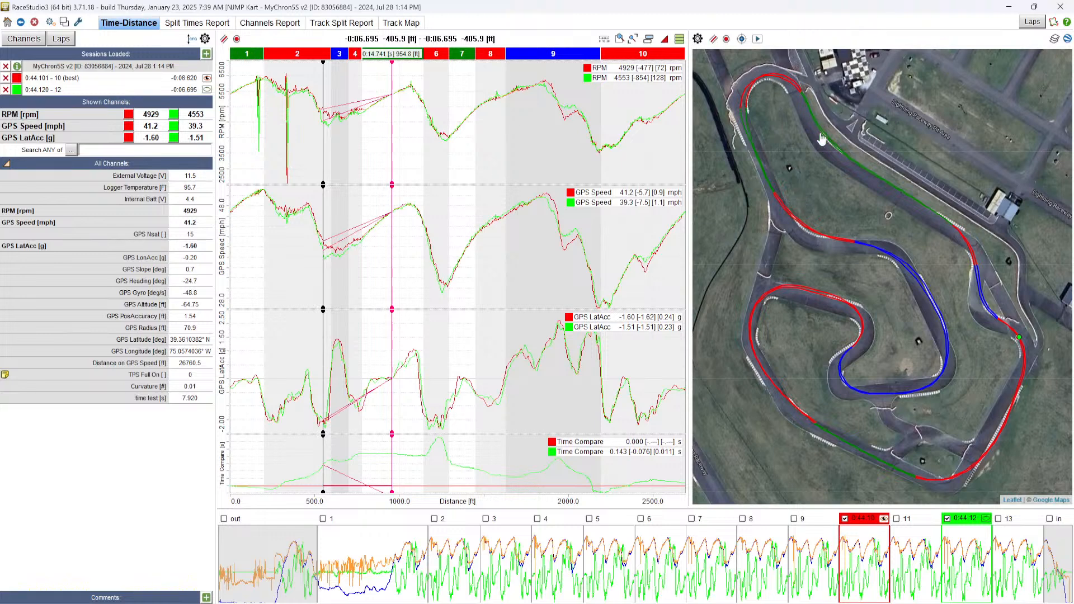
Turn off delta measurement and place the measuring cursor in the first corner, just inside segment 2 at about 267 ft.
left_click_drag(295, 113, 283, 106)
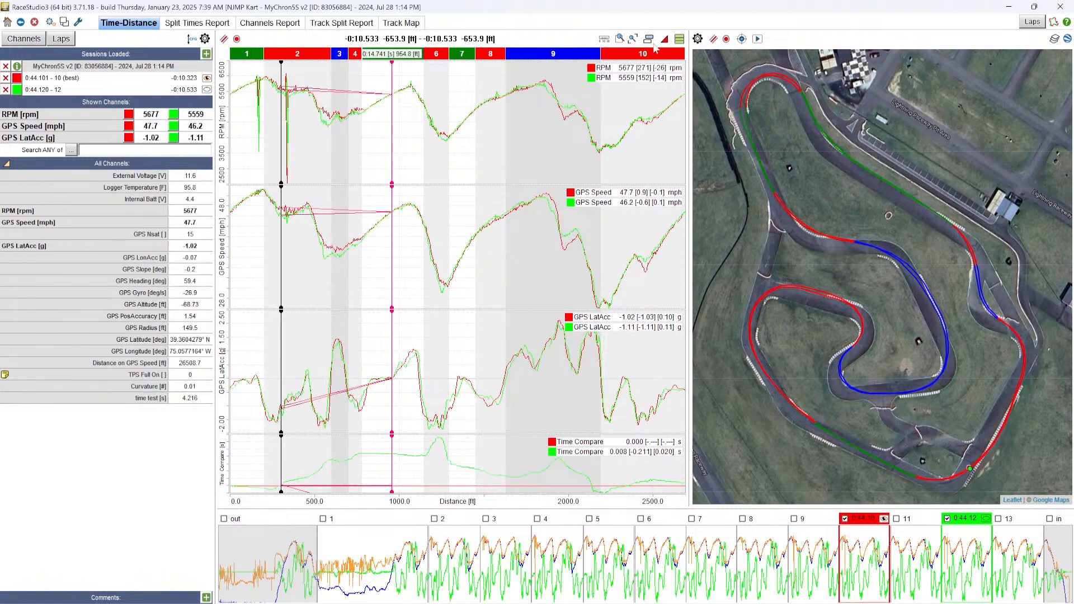
left_click(664, 39)
left_click_drag(282, 110, 290, 114)
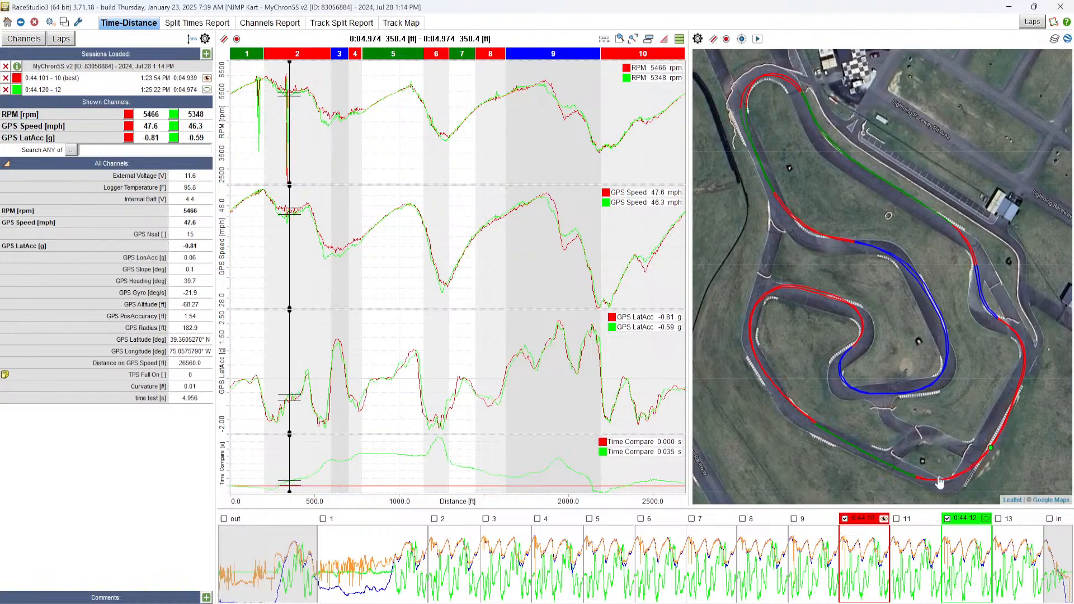
left_click(918, 482)
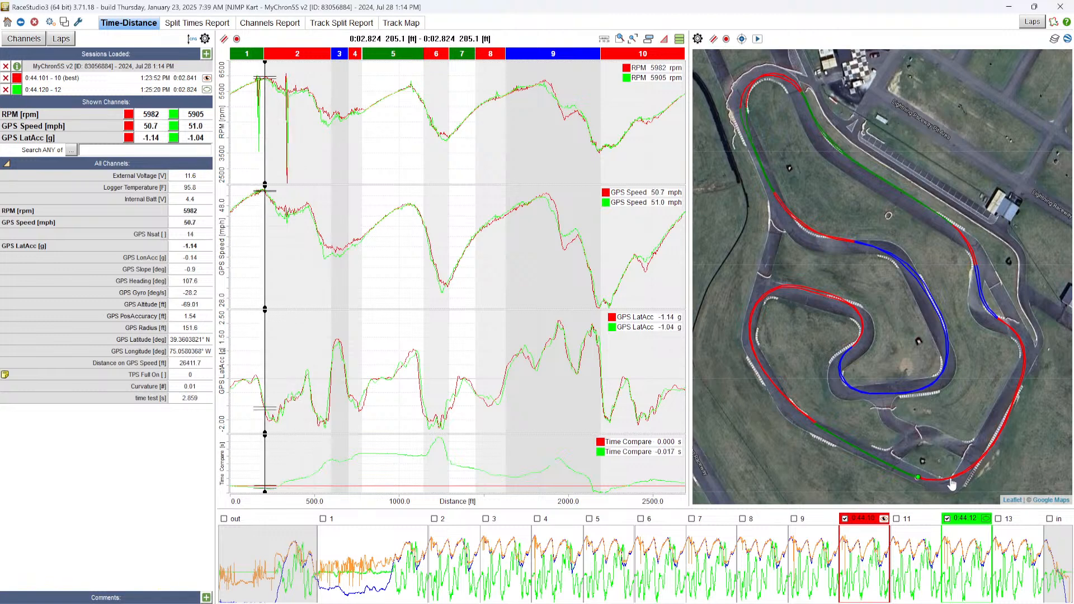
left_click(952, 480)
Exclude lap 1 from the Split Times Report to compare segment times, and return to the Time-Distance view.
left_click(195, 25)
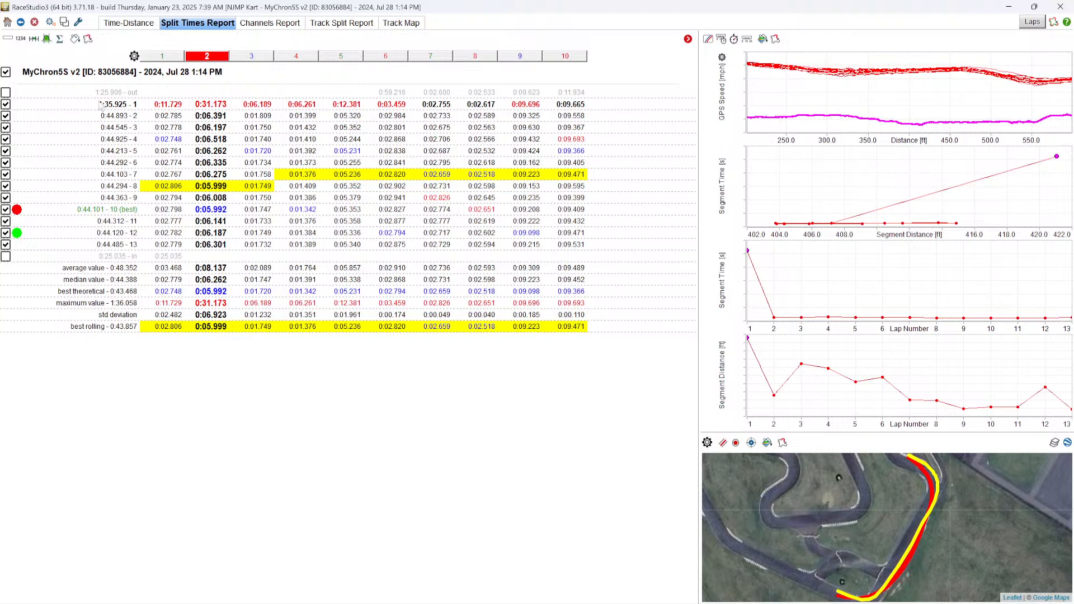
left_click(6, 104)
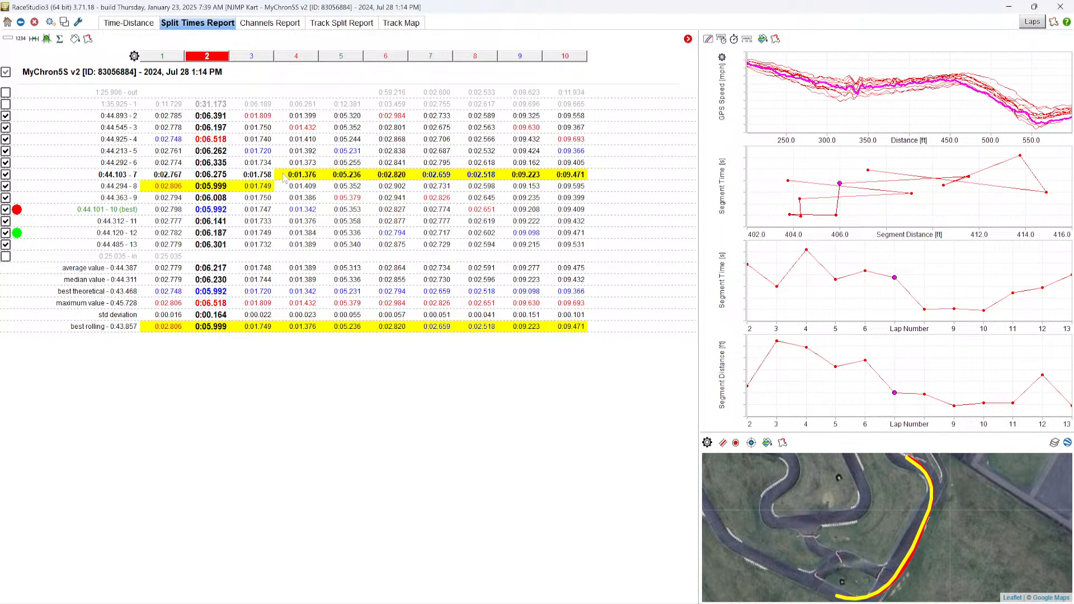
left_click(136, 26)
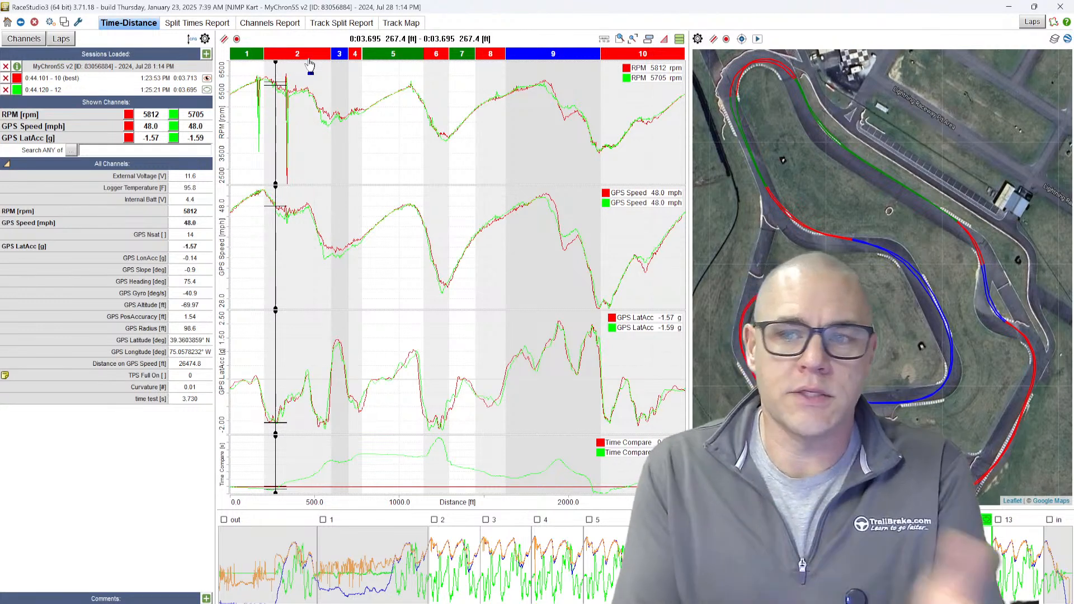
Remove lap 12 from the comparison and open the Track Map and Segments Selector.
left_click(7, 90)
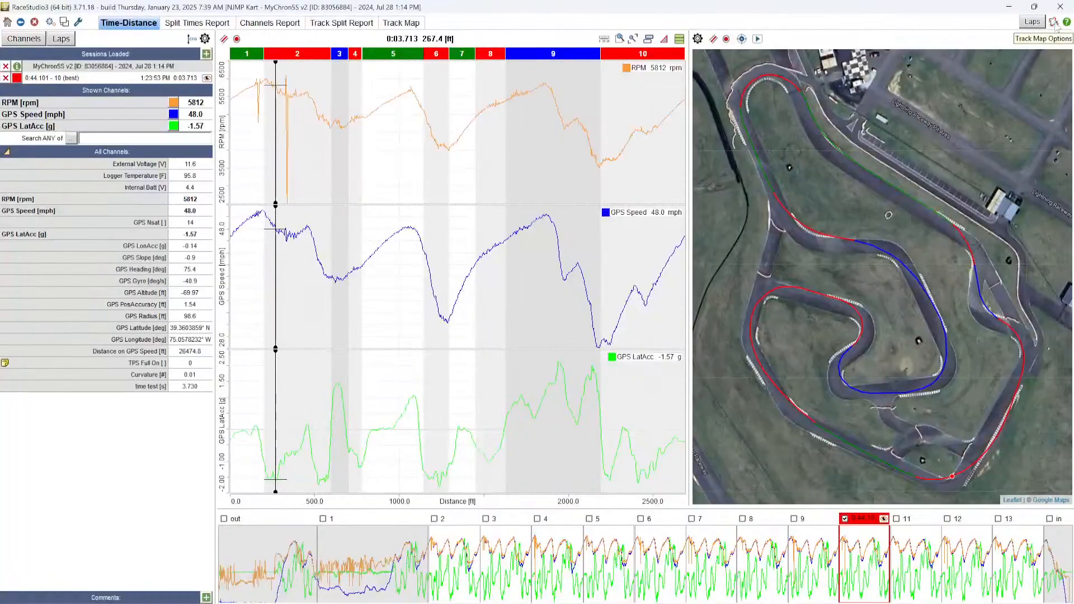
left_click(1055, 23)
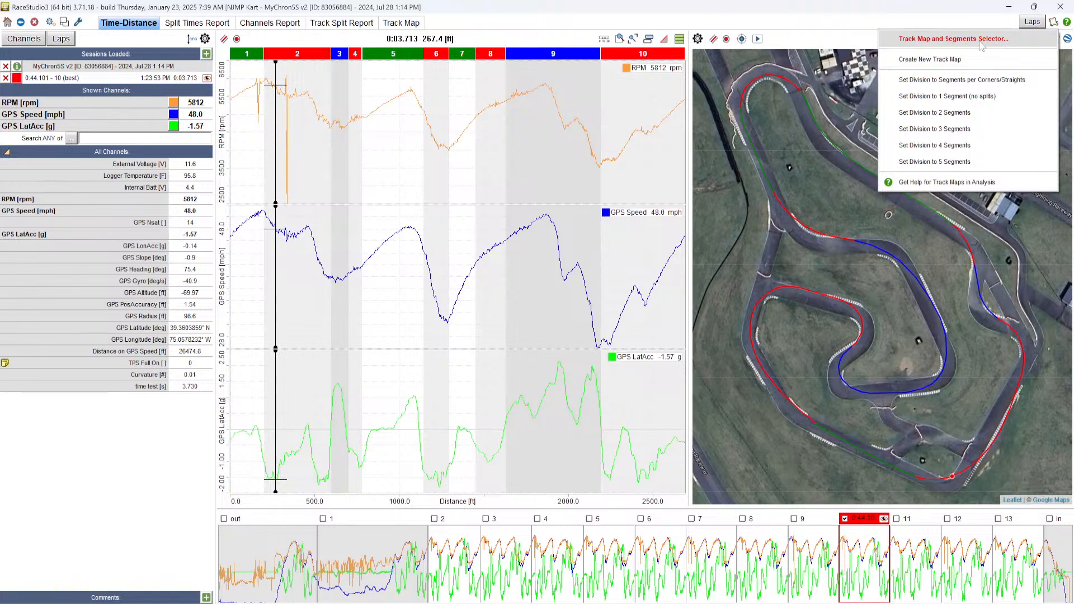
left_click(981, 43)
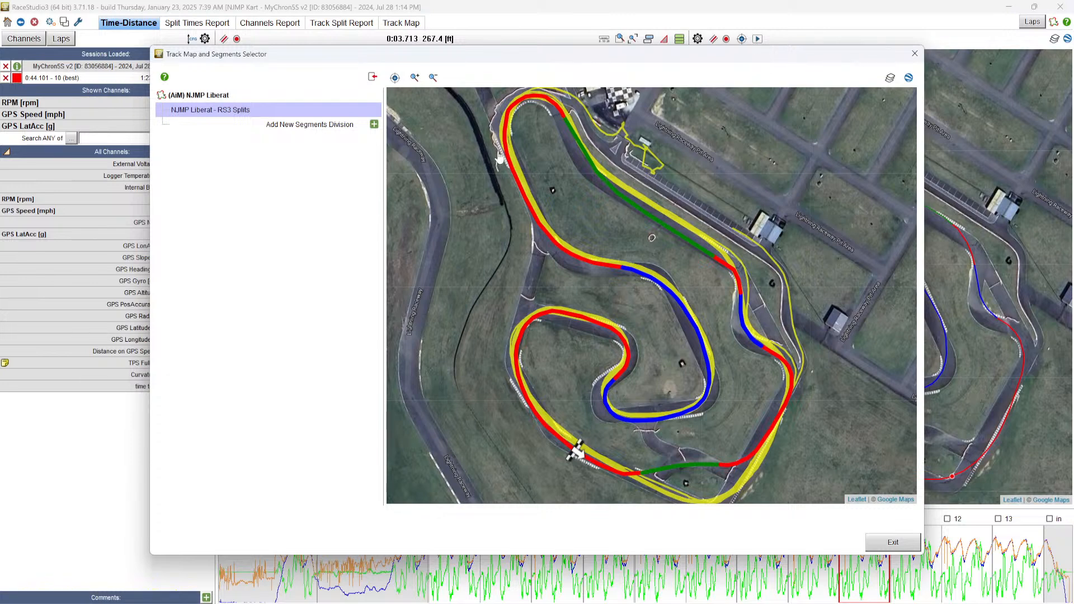
Clone the NJMP Liberat - RS3 Splits segments division and name the copy NJMP Liberat - MR.
mouse_move(282, 114)
mouse_move(365, 118)
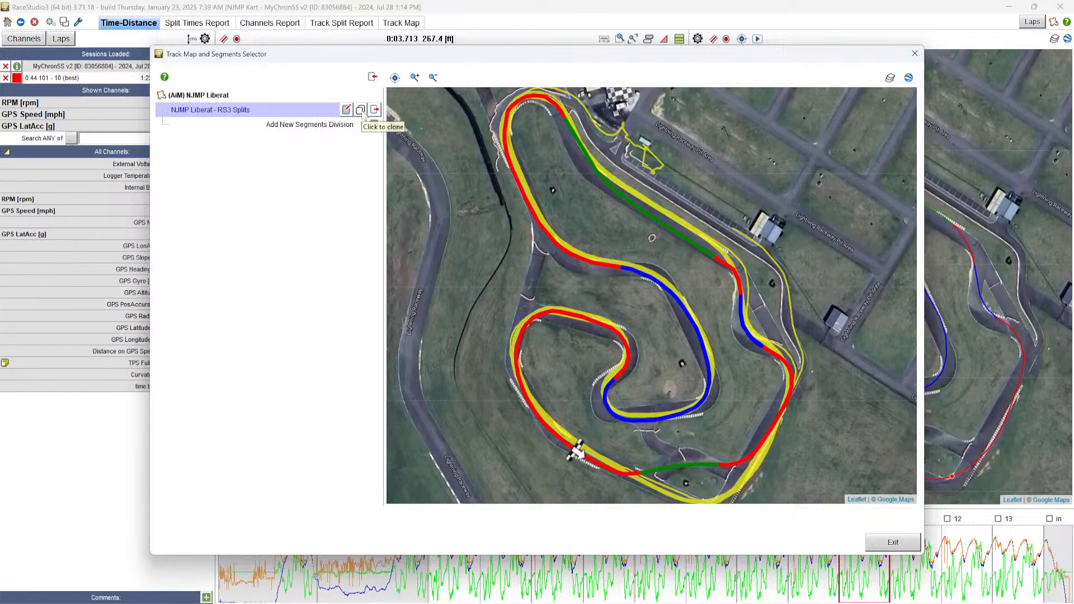
left_click(537, 319)
left_click(535, 290)
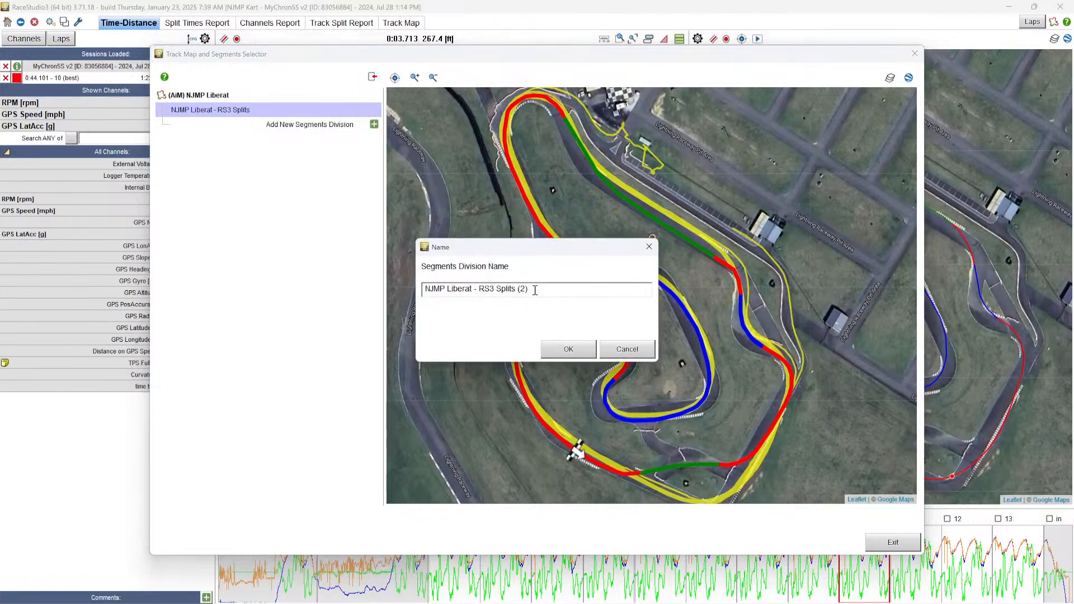
left_click(480, 292, "shift")
key("BackSpace")
type("MR")
key("Return")
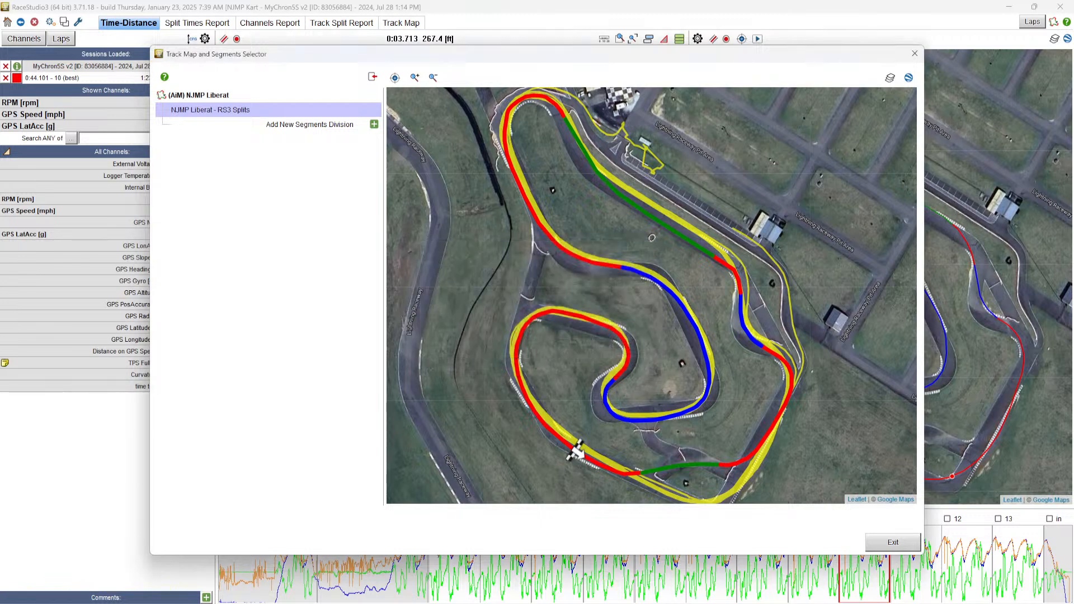
Exit the selector with the NJMP Liberat - MR division selected and apply the track to all sessions run on the same day.
mouse_move(295, 111)
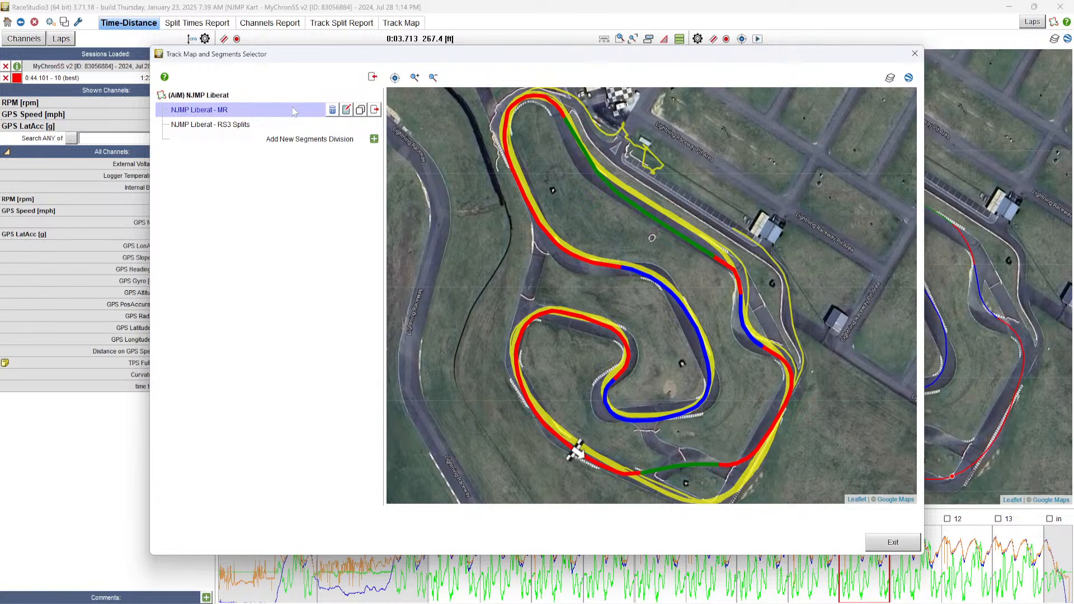
left_click(877, 542)
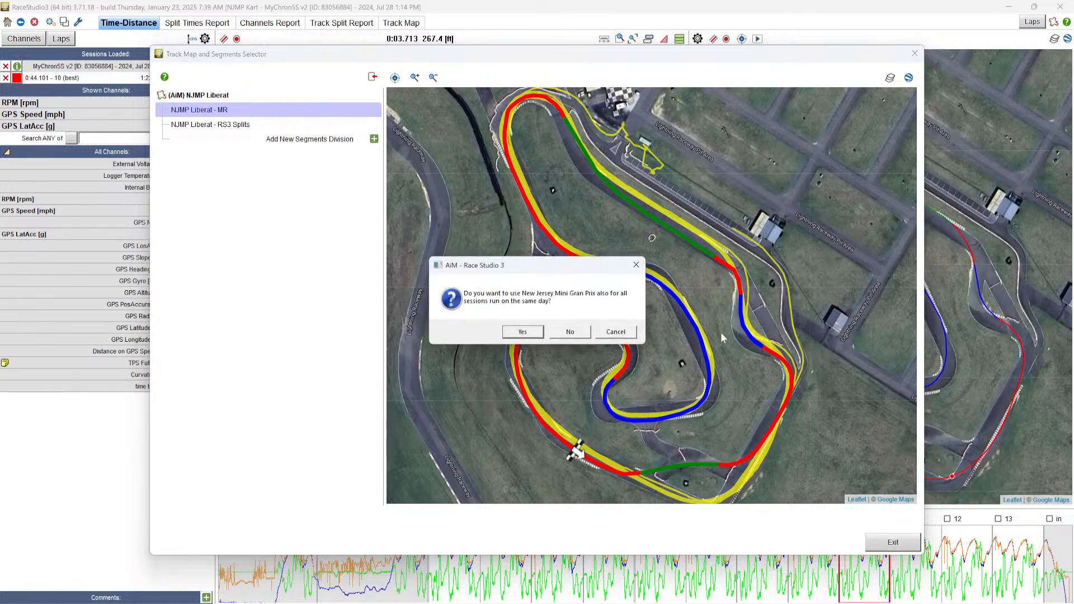
left_click(527, 331)
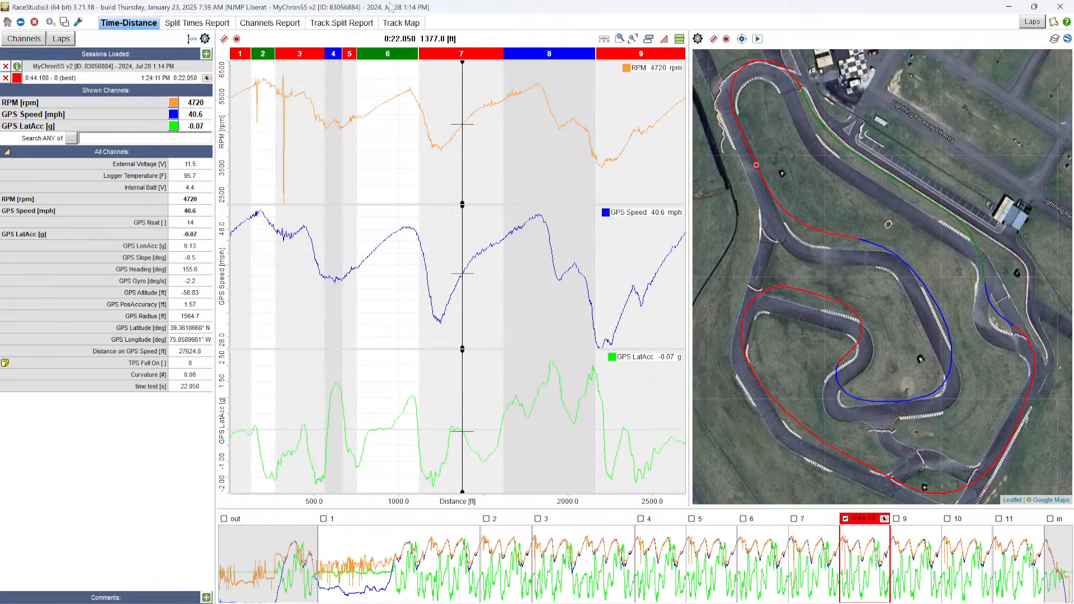
Unlock splits and segments management and move the boundary between segments 6 and 7 to about 1300 ft.
right_click(367, 55)
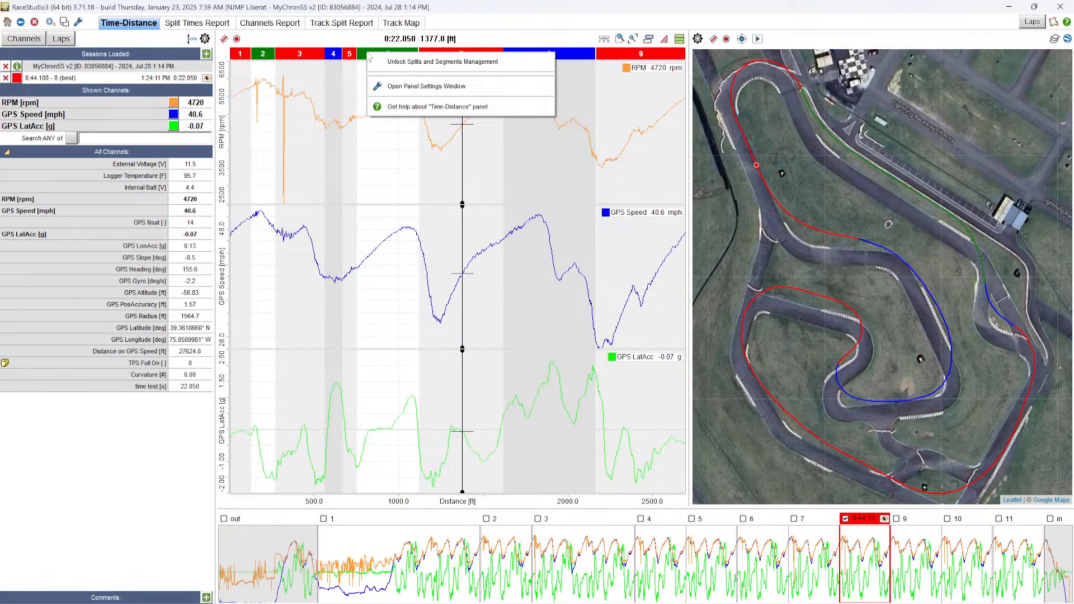
left_click(397, 65)
left_click_drag(419, 54, 451, 58)
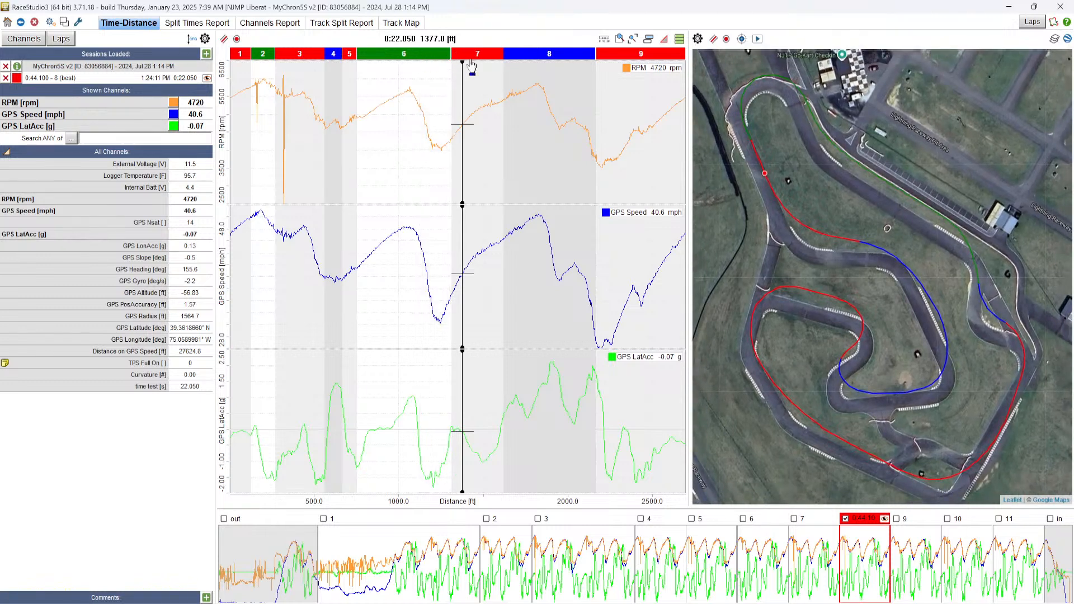
Divide segment 6 at the braking point before the hairpin, with the cursor at about 1111.5 ft.
left_click(418, 73)
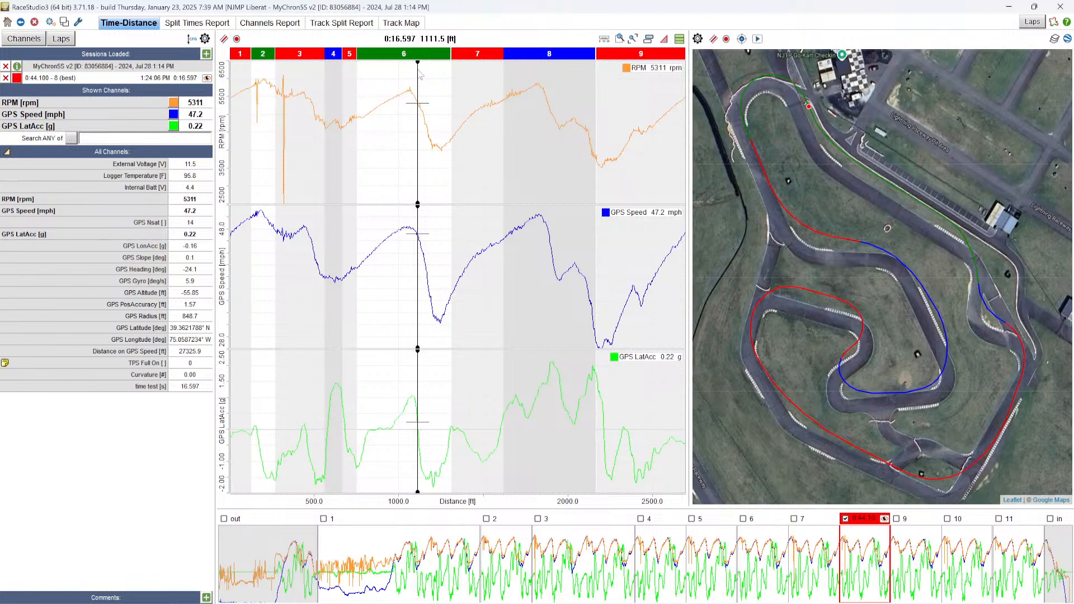
right_click(421, 55)
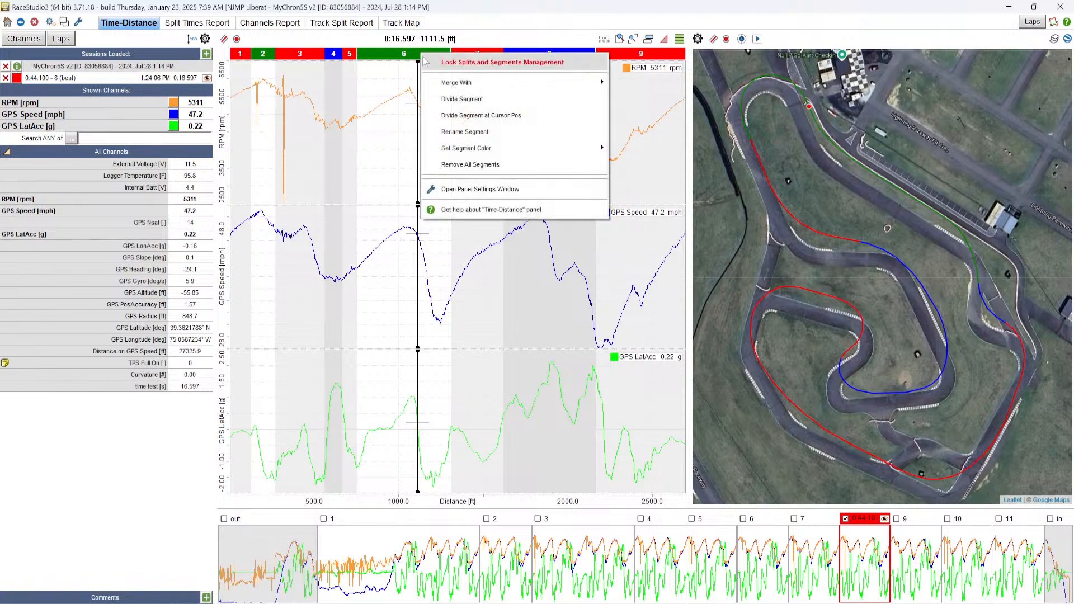
left_click(457, 116)
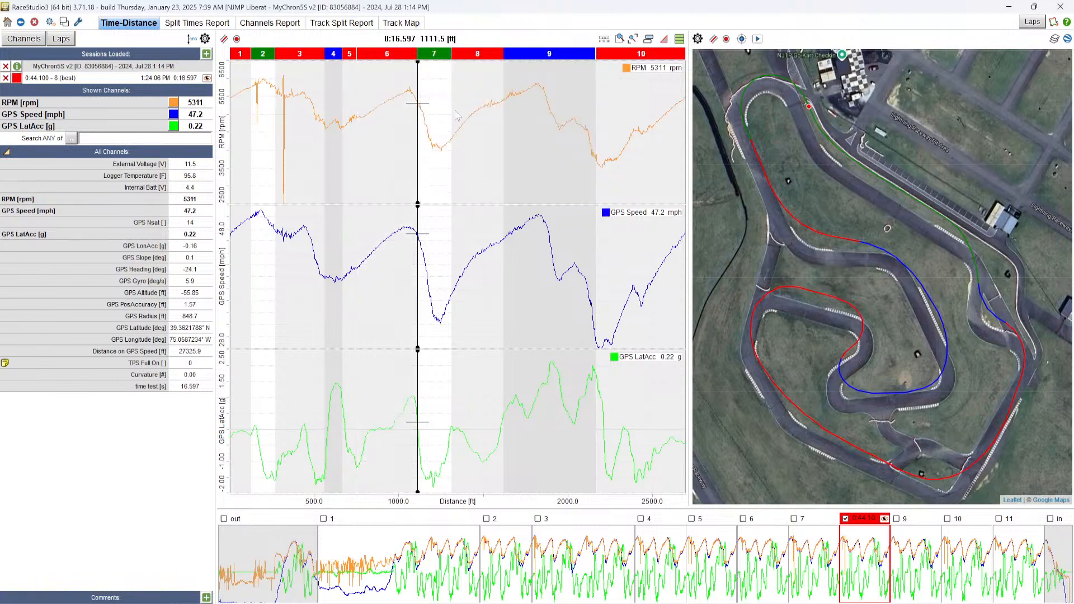
Remove all segments from the lap and divide the whole lap at about 400.7 ft, after the first corner.
right_click(475, 59)
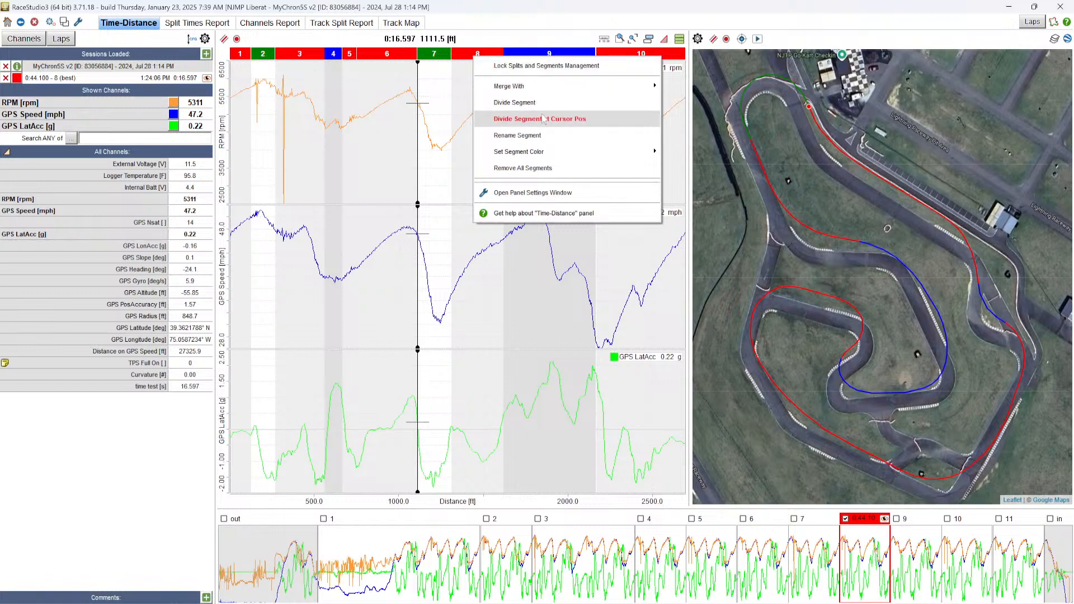
left_click(560, 169)
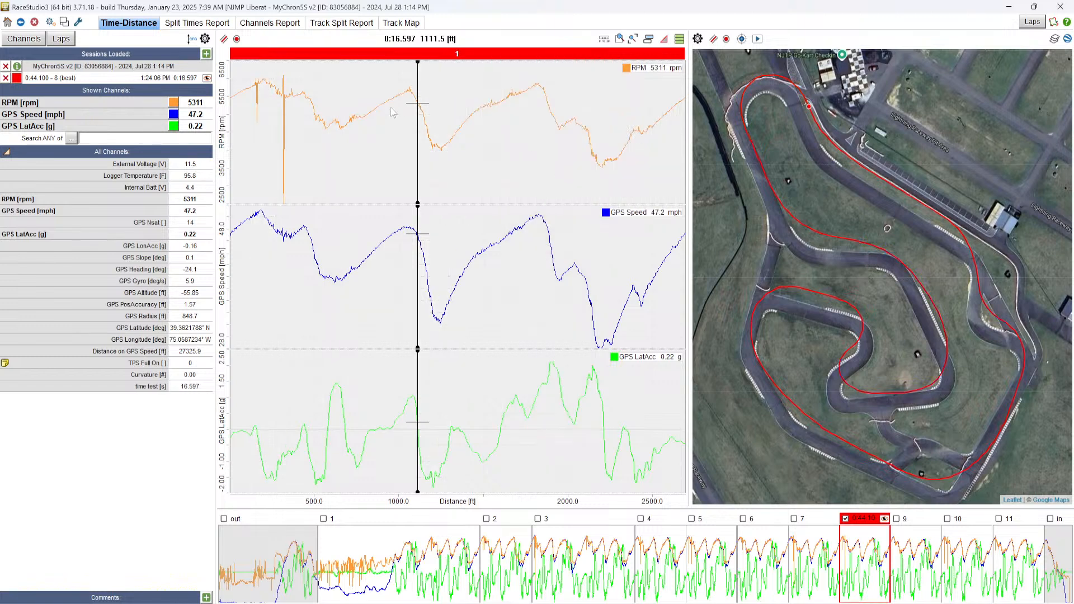
left_click(322, 127)
left_click(255, 215)
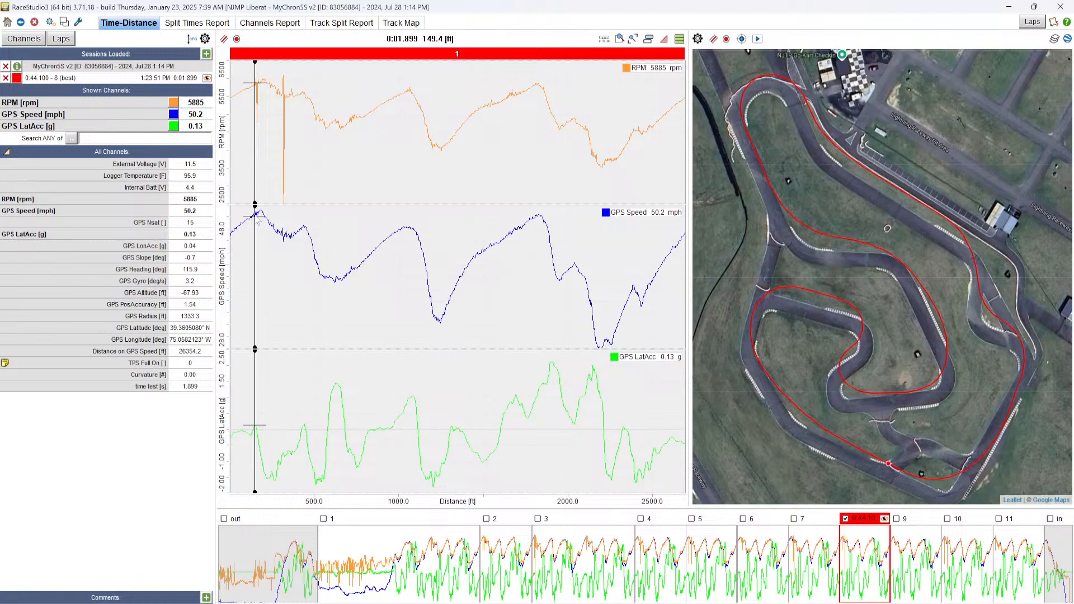
left_click(257, 185)
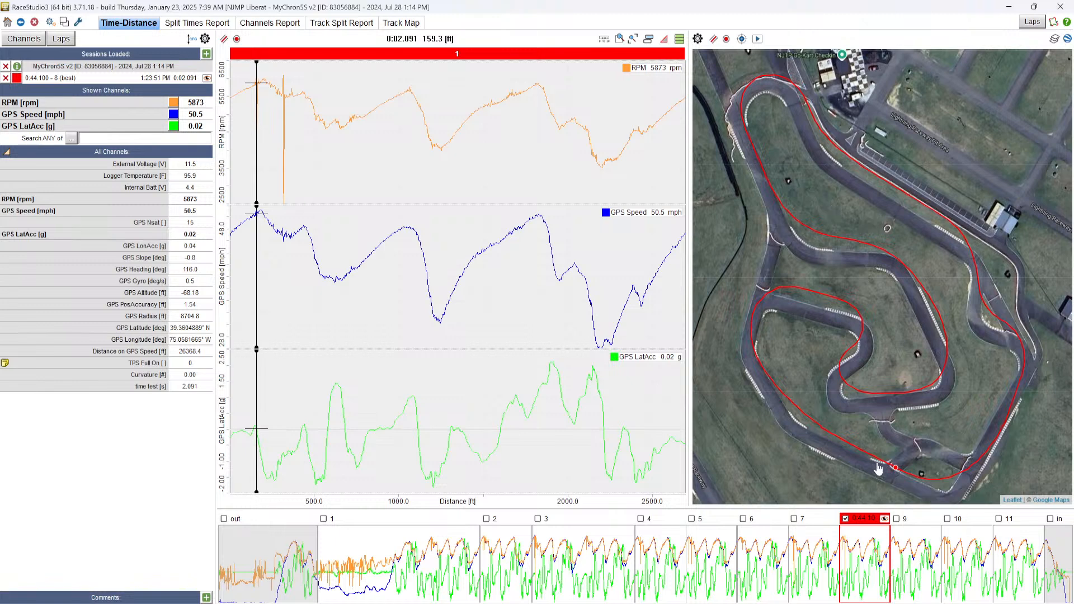
left_click(248, 93)
left_click_drag(249, 95, 301, 90)
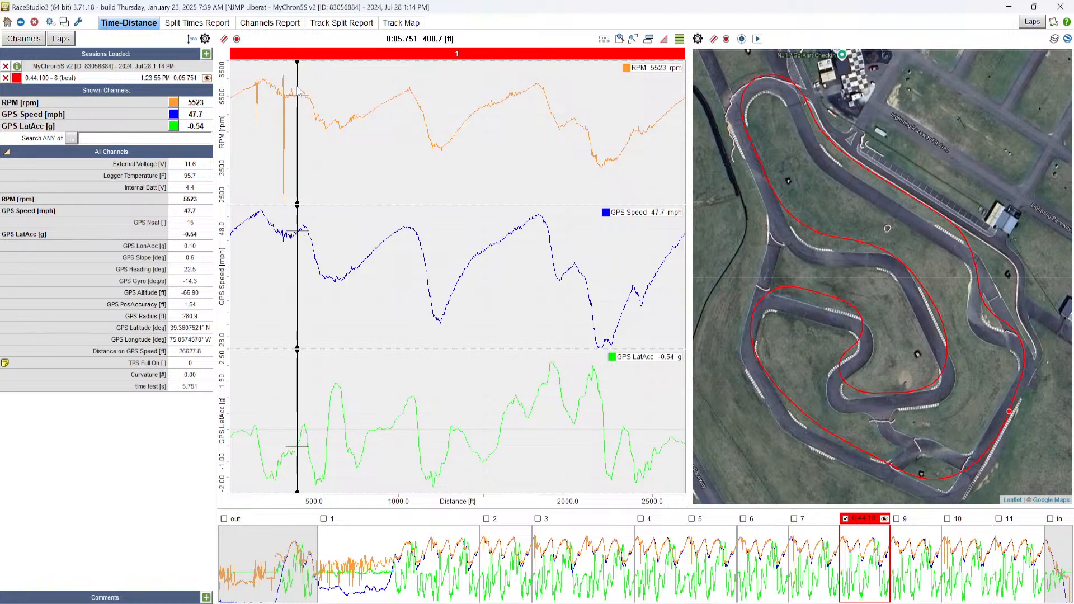
right_click(300, 57)
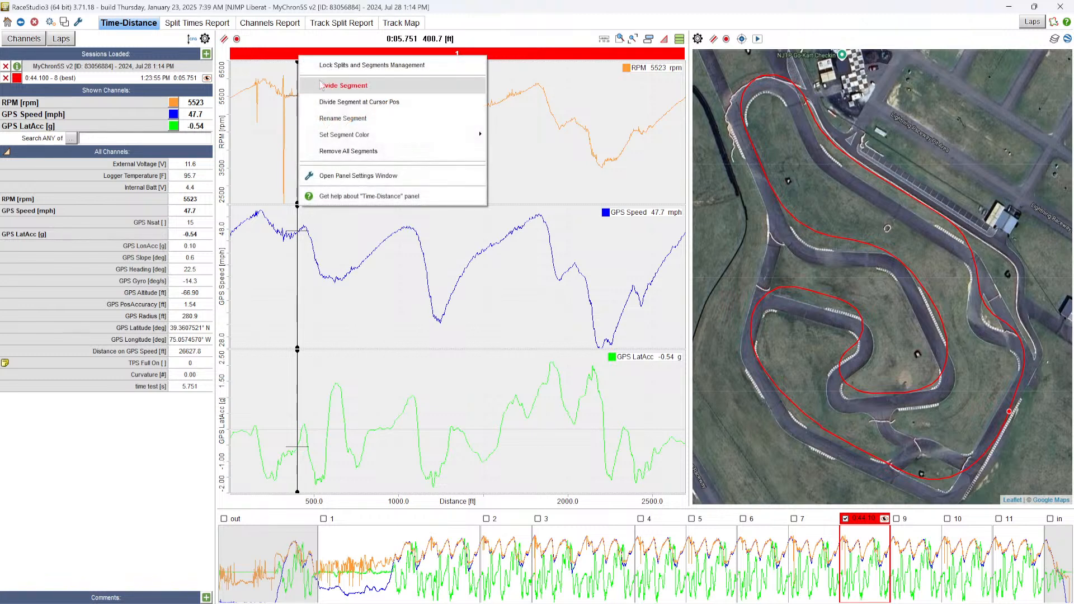
left_click(328, 102)
Divide the remaining second segment on the straight, with the cursor at about 969.3 ft.
left_click_drag(328, 266, 396, 243)
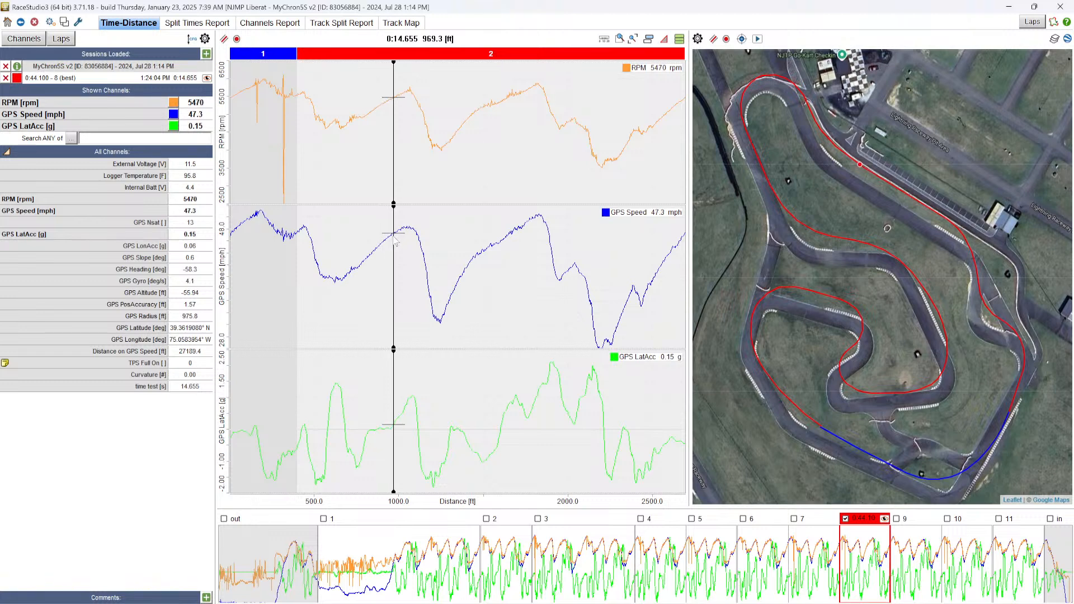
right_click(395, 51)
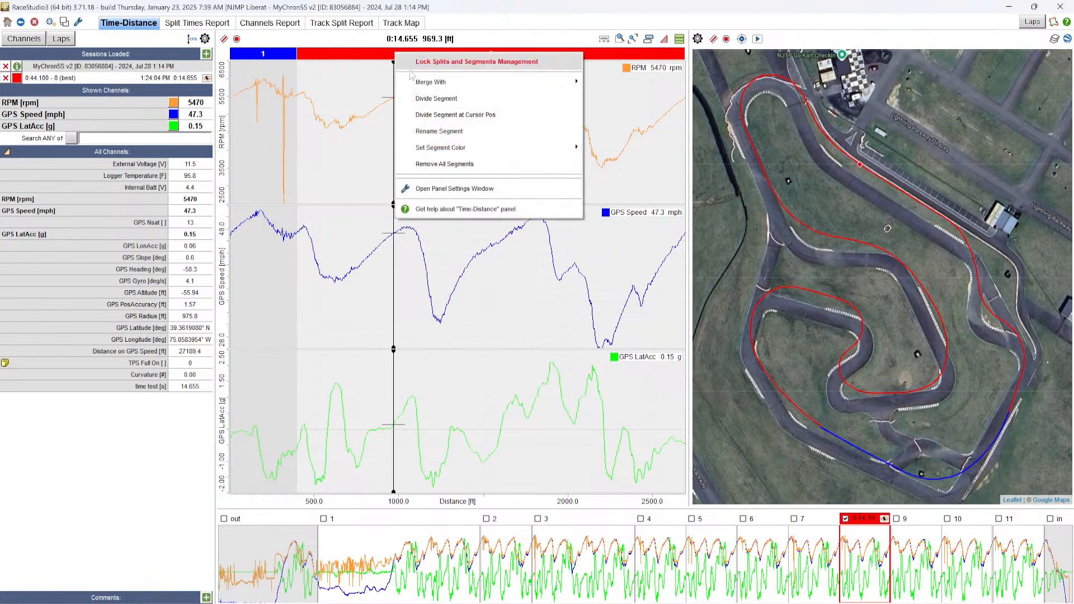
left_click(440, 114)
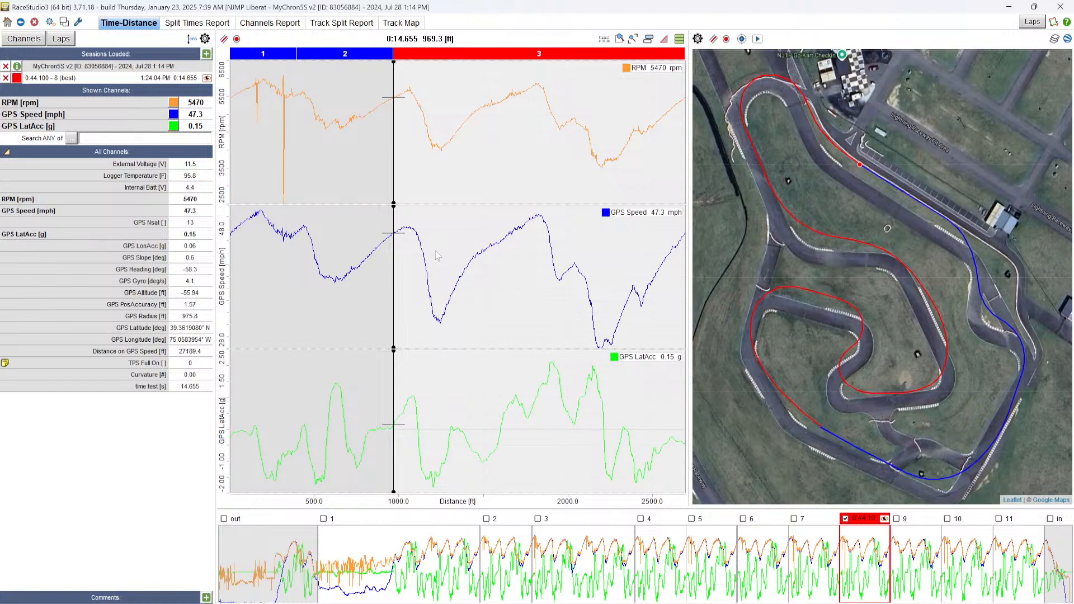
Divide segment 3 at about 1749.5 ft and move the measuring cursor to the end of the lap.
left_click(452, 282)
left_click_drag(452, 284, 527, 245)
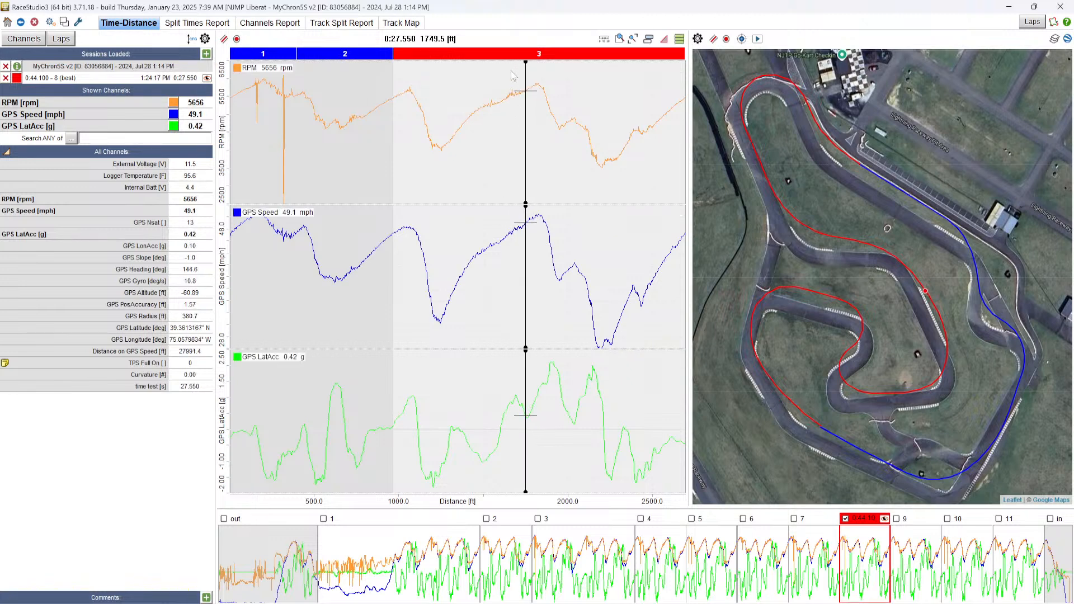
right_click(518, 54)
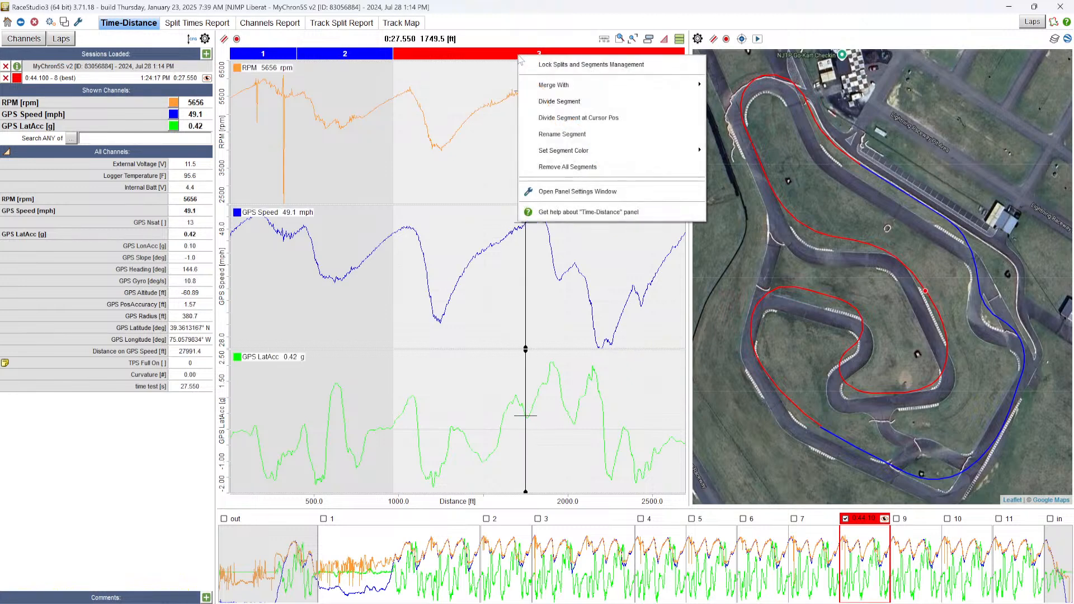
left_click(570, 117)
left_click_drag(568, 288, 688, 267)
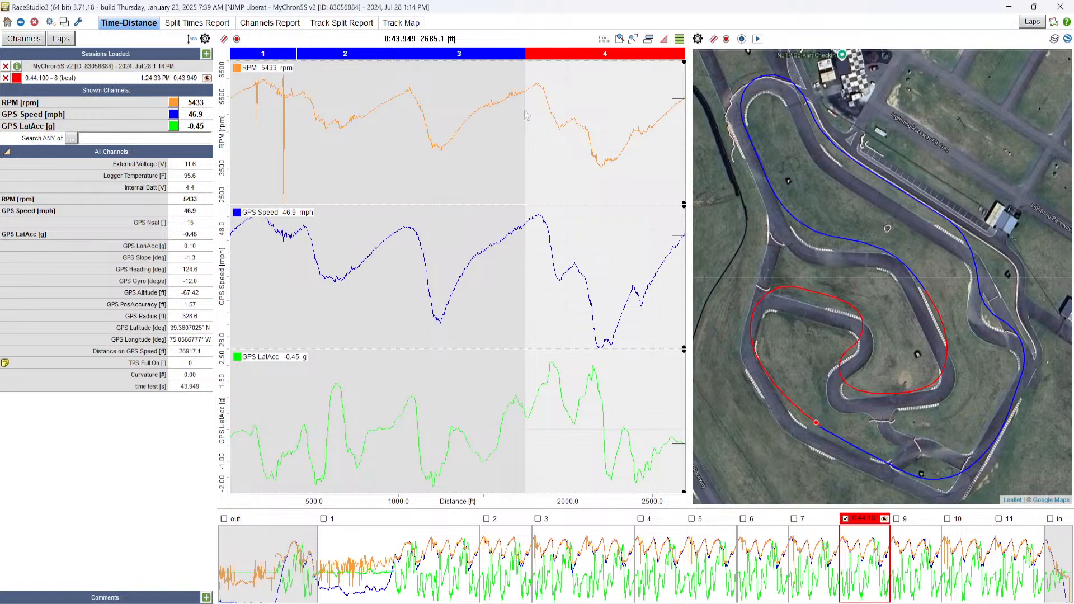
Set segment 2's color to Color 'A' and check the segment times in the Split Times Report.
right_click(362, 58)
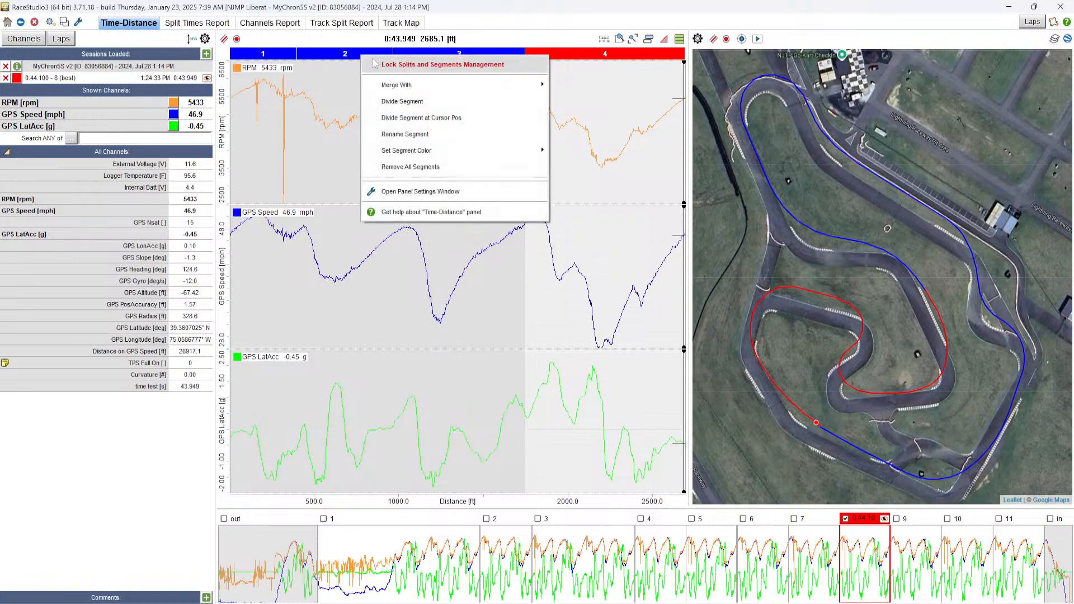
mouse_move(397, 87)
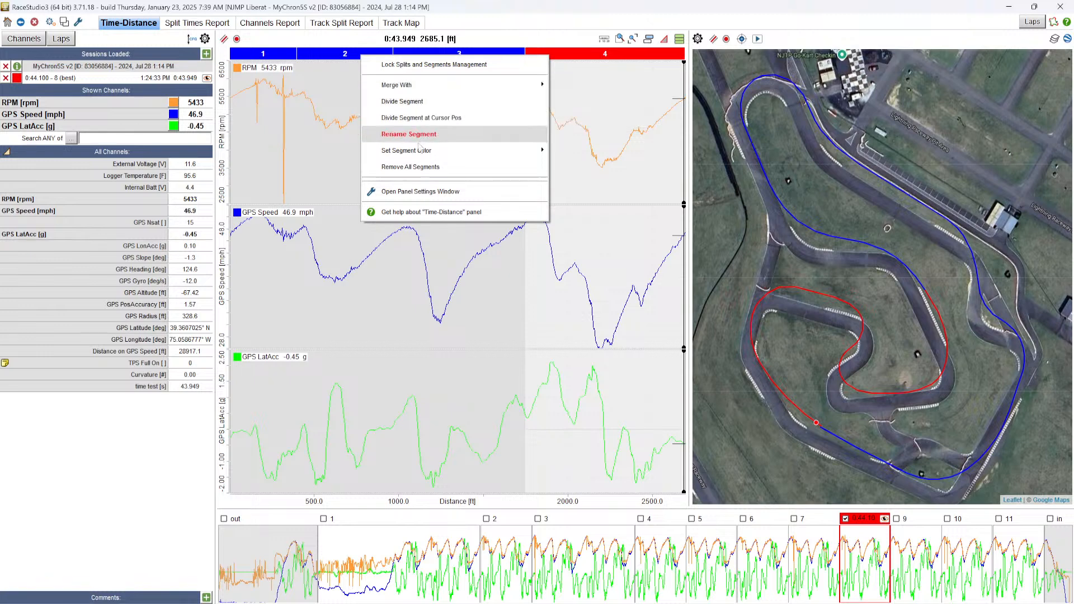
mouse_move(490, 151)
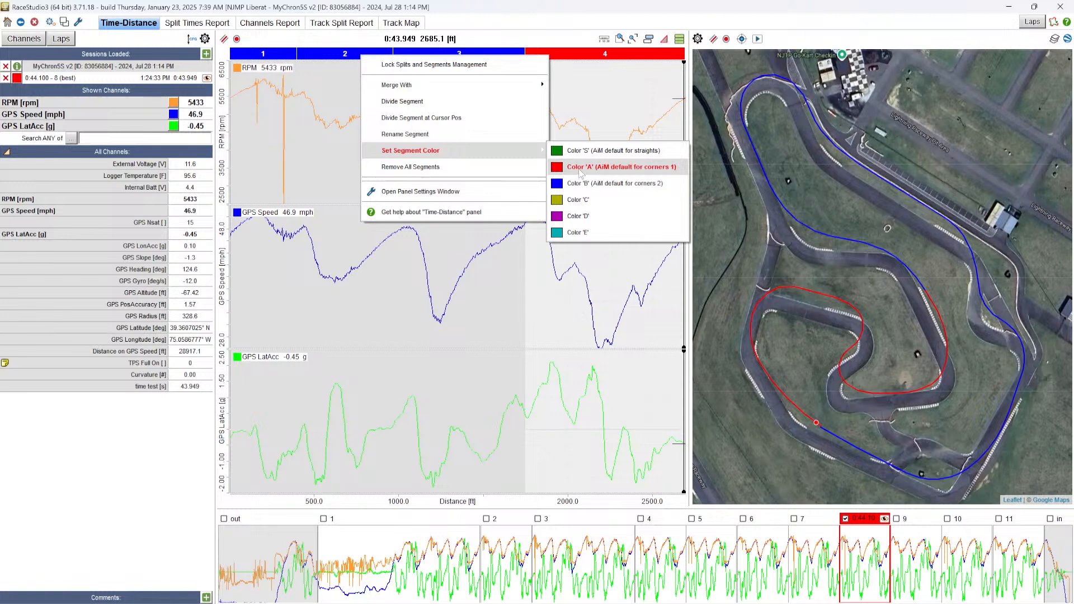
left_click(578, 185)
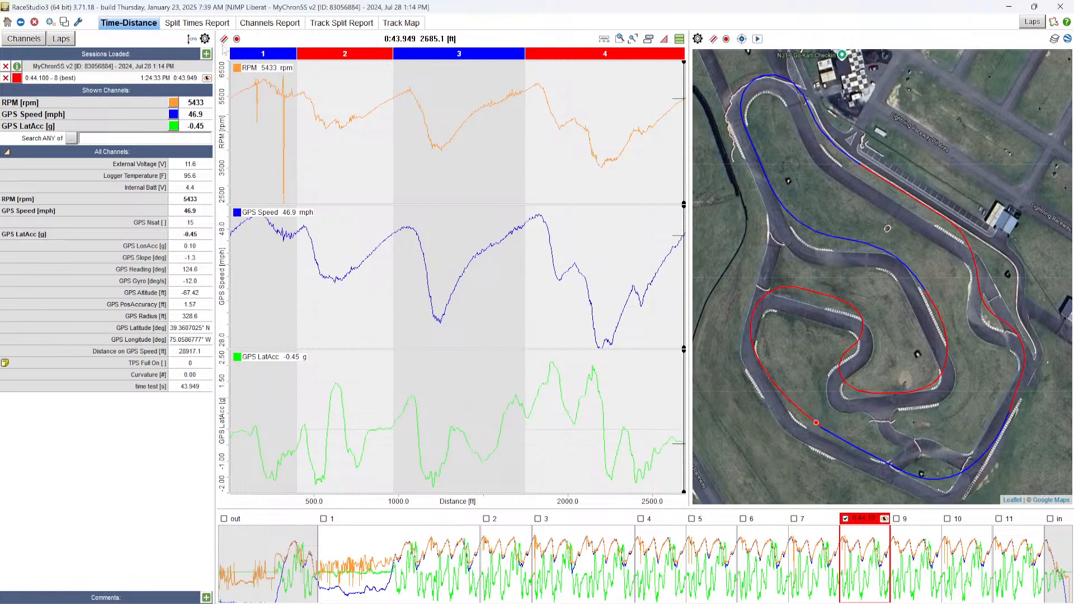
left_click(201, 24)
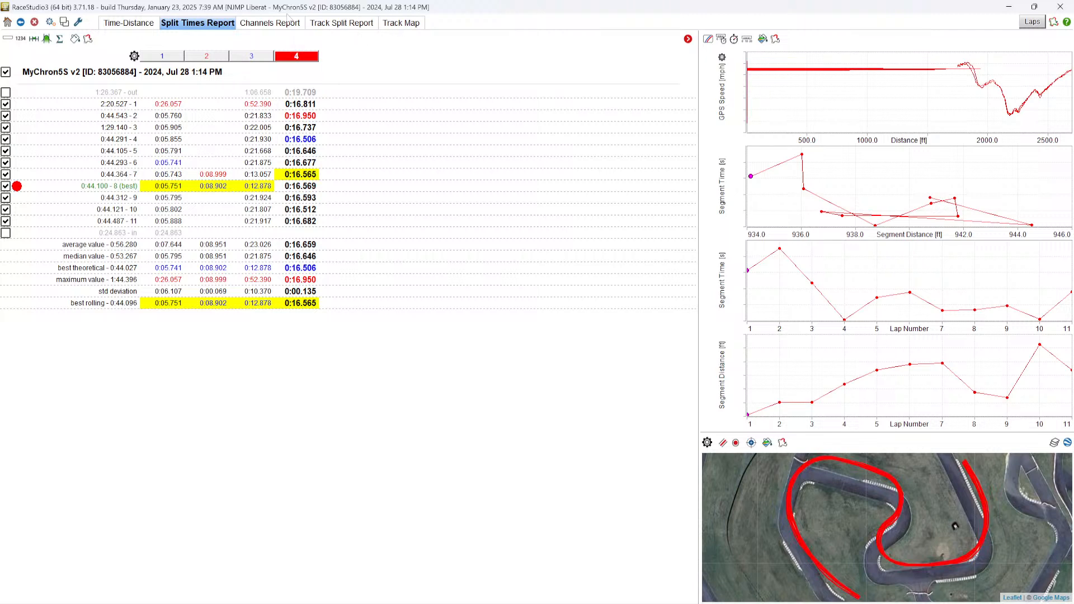
Return to the Time-Distance view and set the plot base to time.
left_click(143, 24)
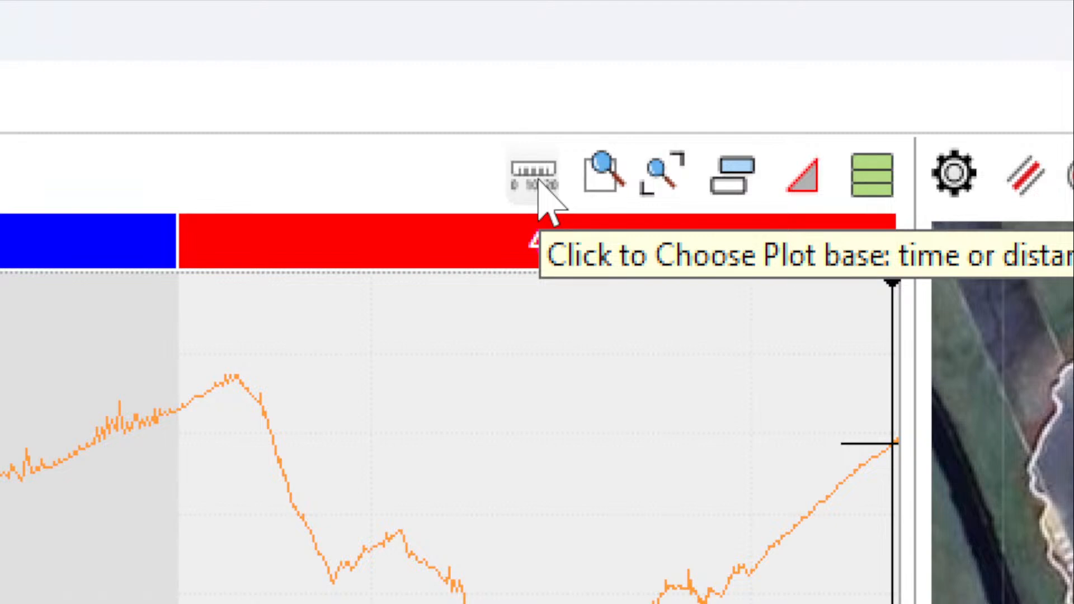
left_click(536, 183)
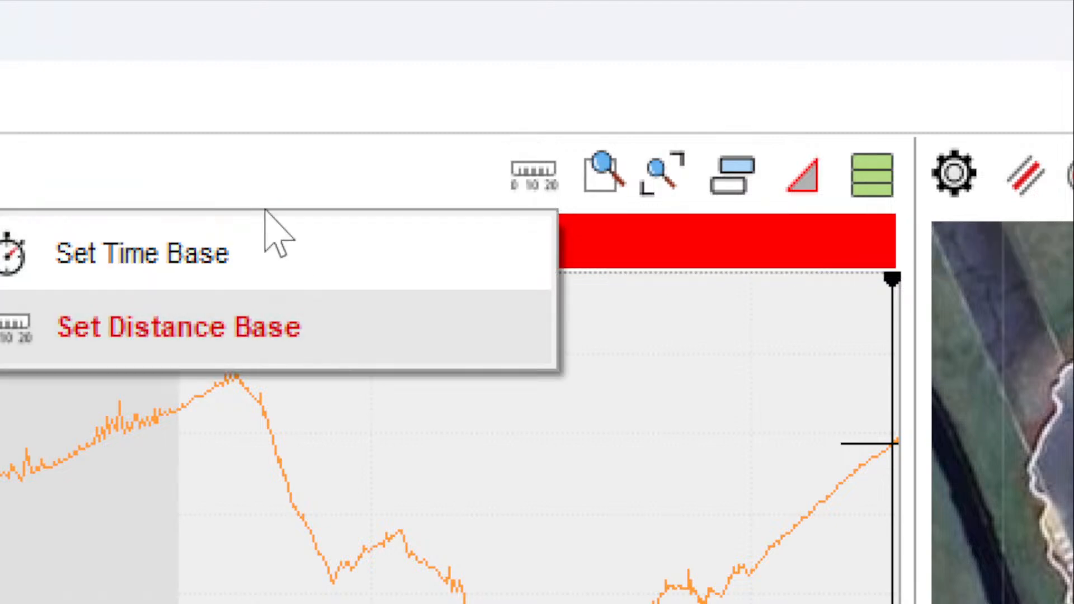
left_click(259, 279)
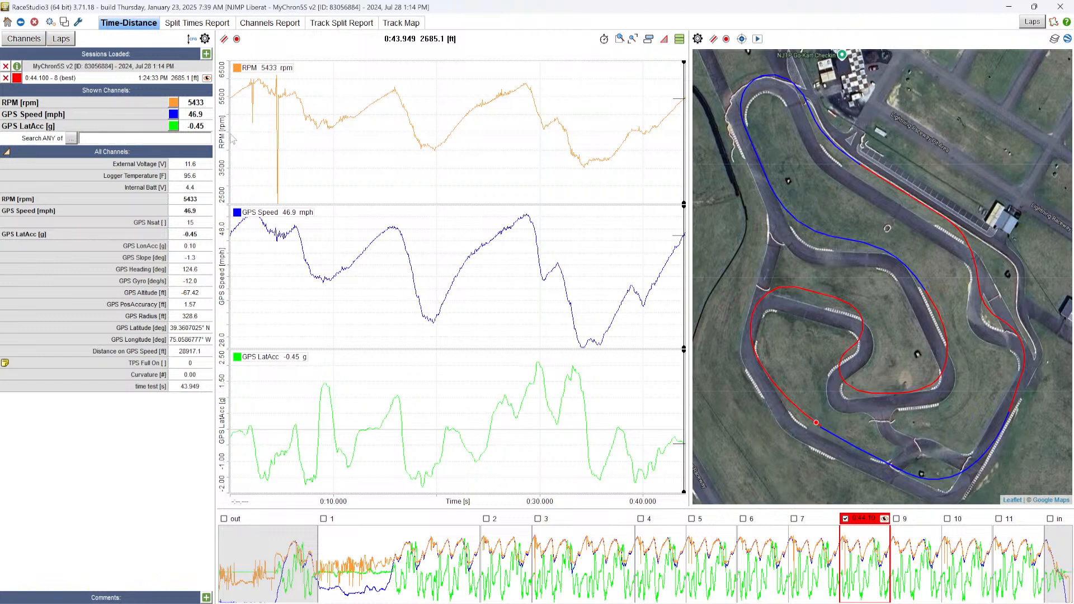
Place the measuring cursor at about 0:17.120 (1142.6 ft) and add the comment "Sector 1 guess" there.
left_click_drag(234, 139, 409, 116)
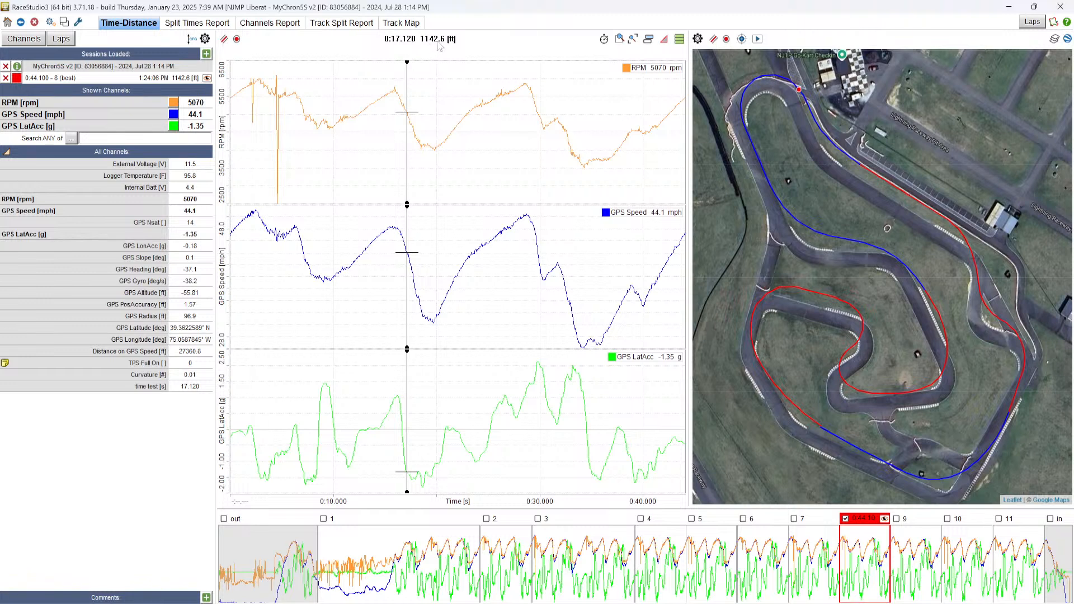
right_click(409, 81)
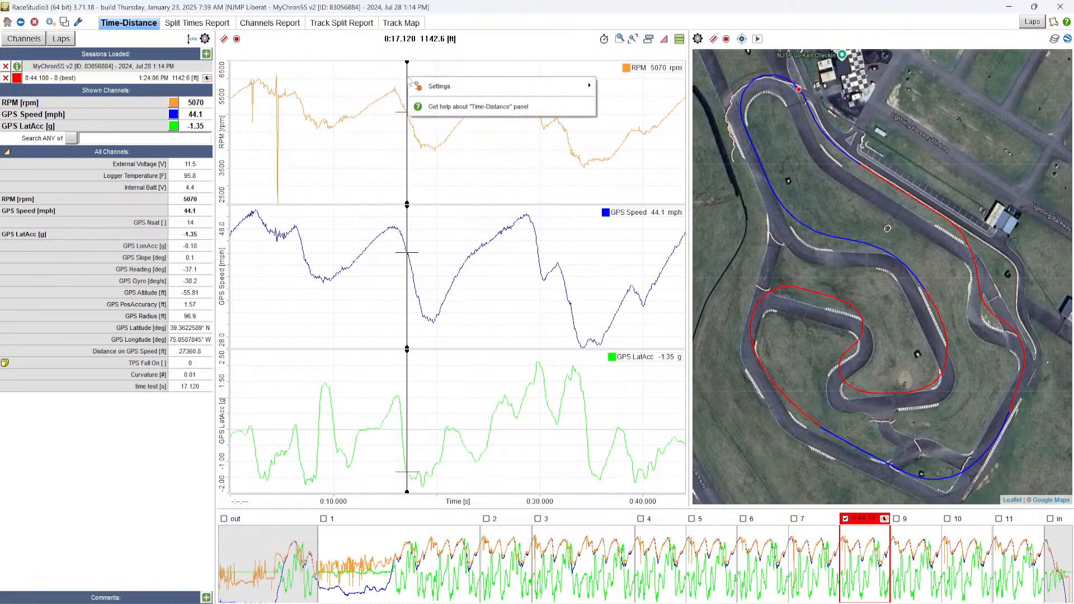
mouse_move(450, 93)
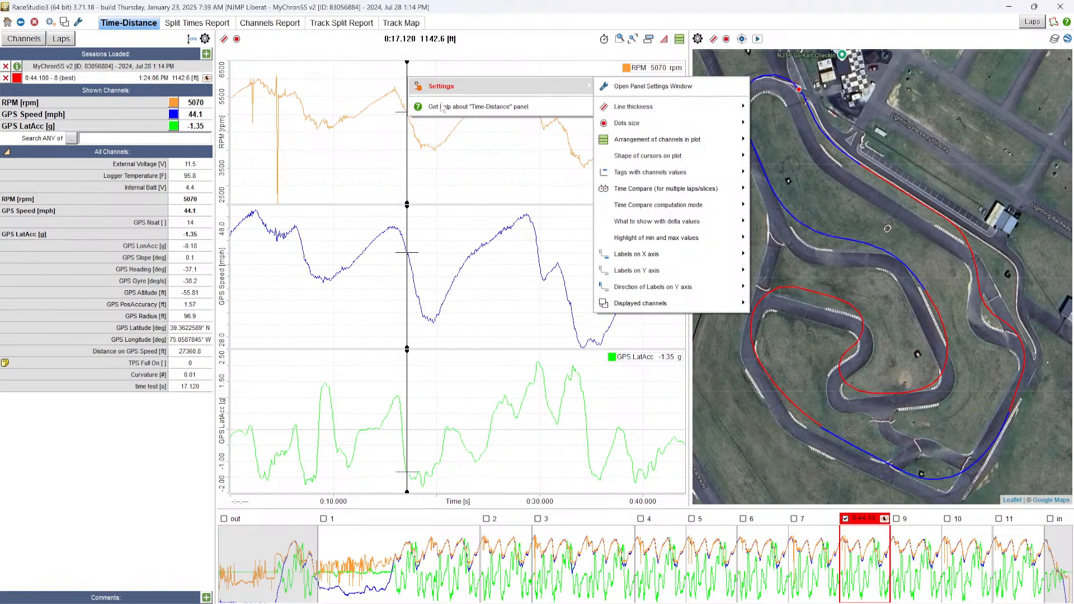
left_click(208, 600)
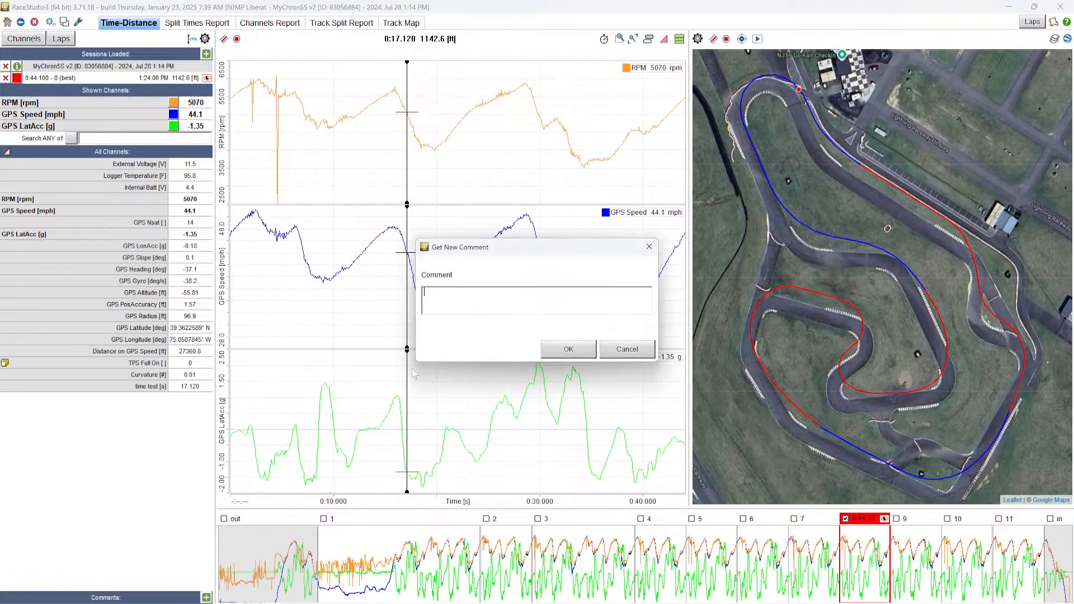
type("Sector 1 guess")
key("Return")
left_click(576, 352)
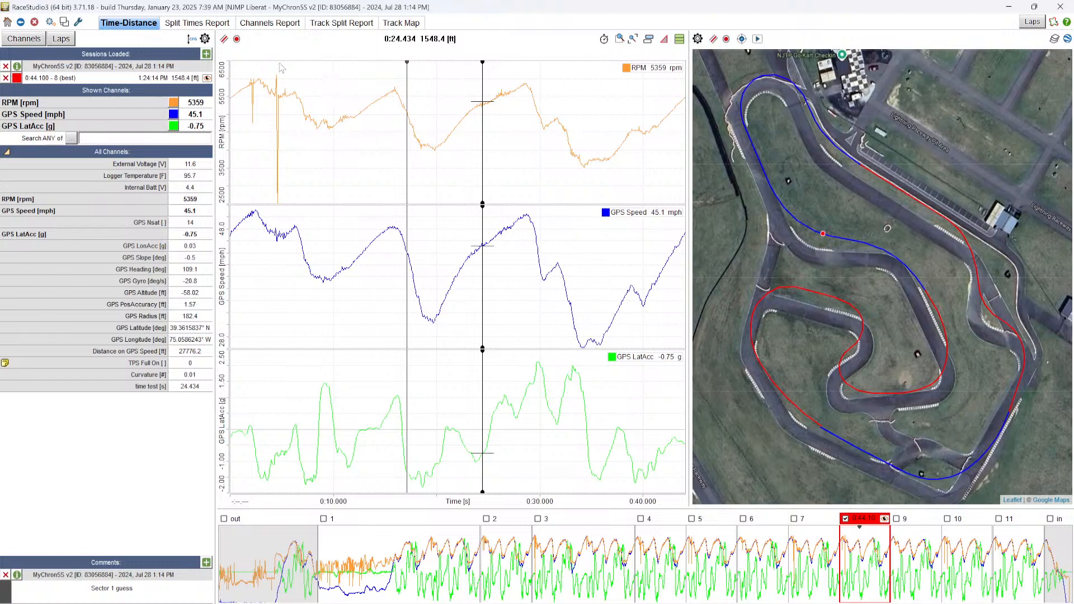
Look briefly at the Split Times Report, return to Time-Distance and put the cursor back on the "Sector 1 guess" mark.
left_click(195, 25)
left_click(148, 27)
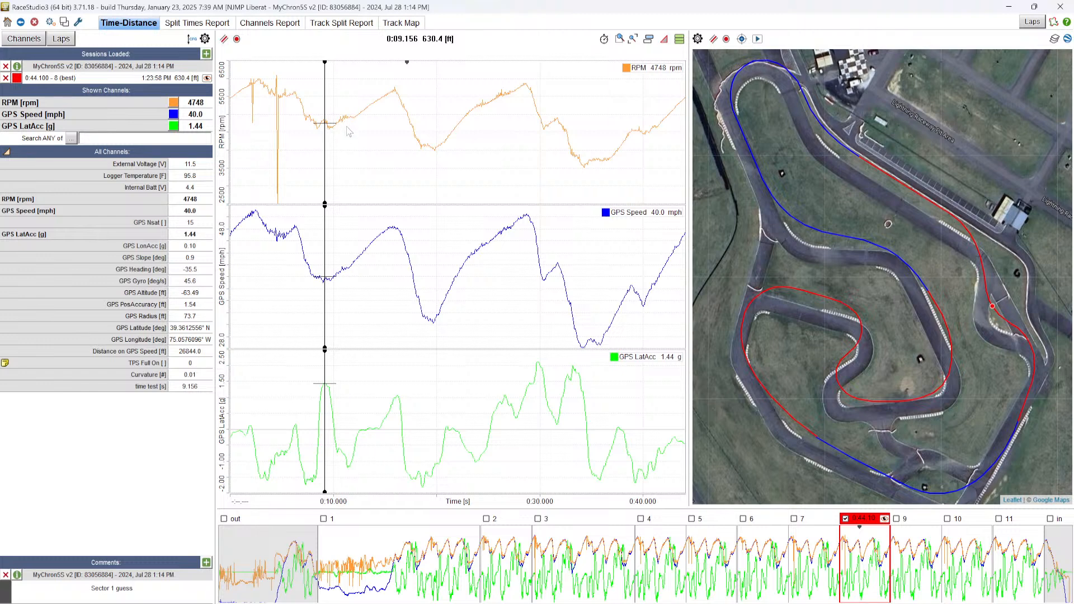
left_click_drag(347, 127, 409, 69)
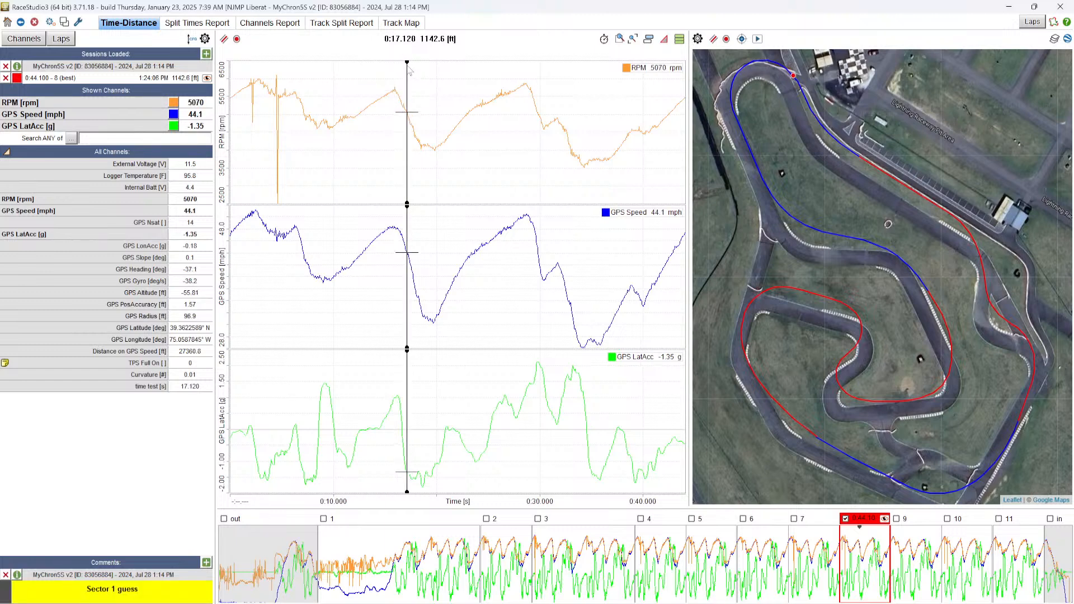
Set the plot base to distance and divide segment 3 at the comment mark, with the cursor at about 1137.9 ft.
left_click(604, 40)
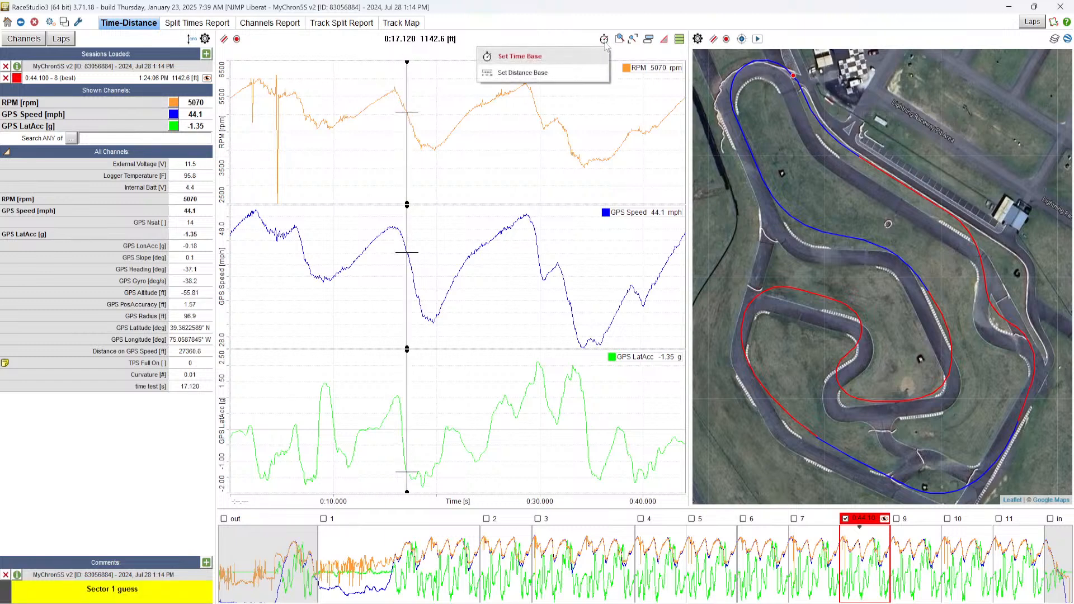
left_click(523, 73)
left_click_drag(417, 144, 362, 146)
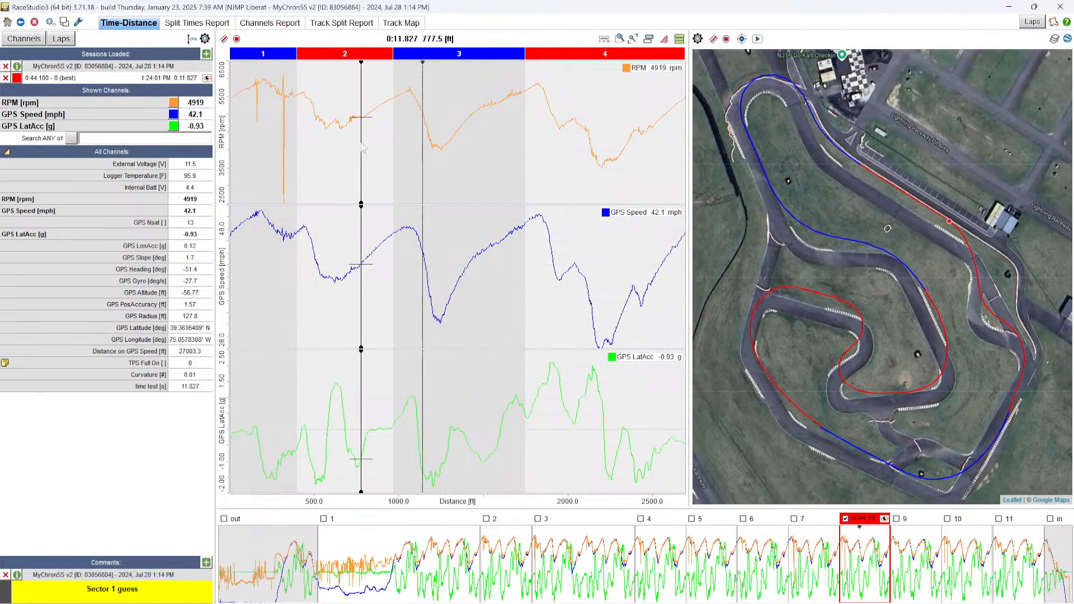
left_click(423, 64)
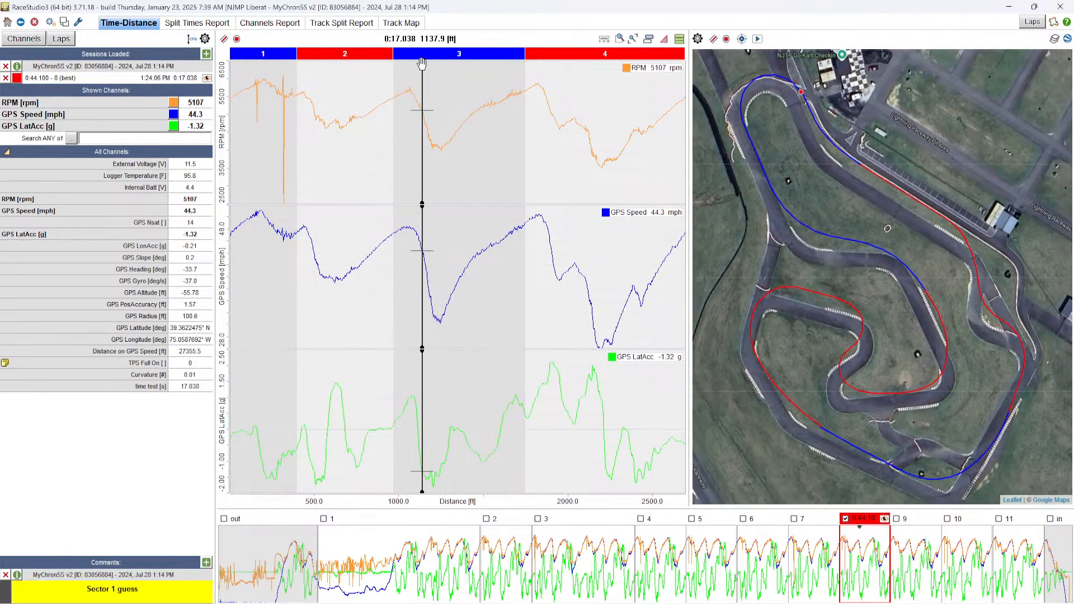
right_click(423, 53)
left_click(451, 63)
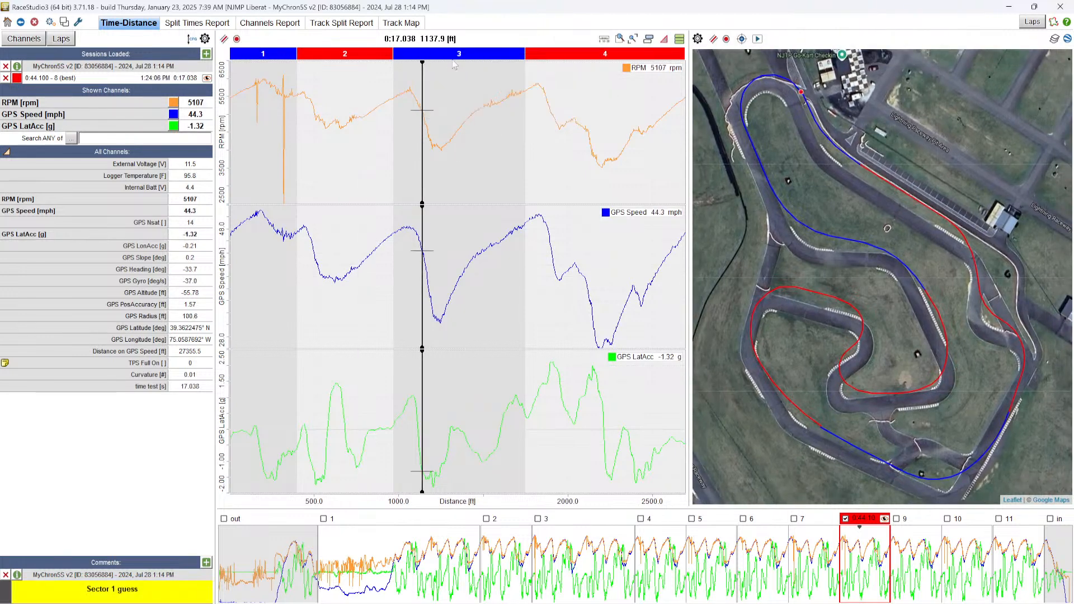
right_click(423, 53)
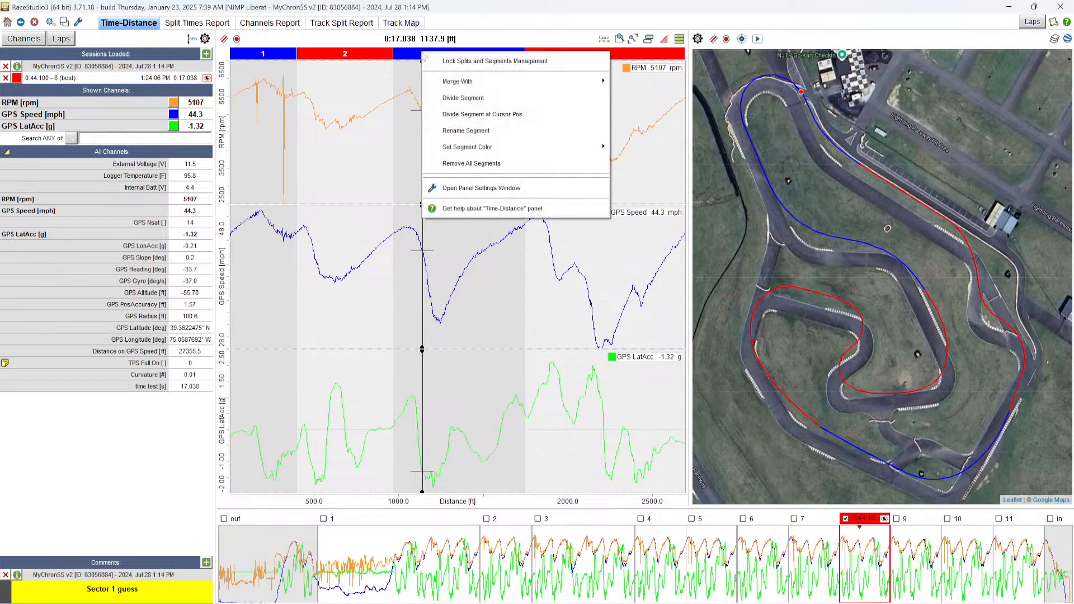
left_click(481, 114)
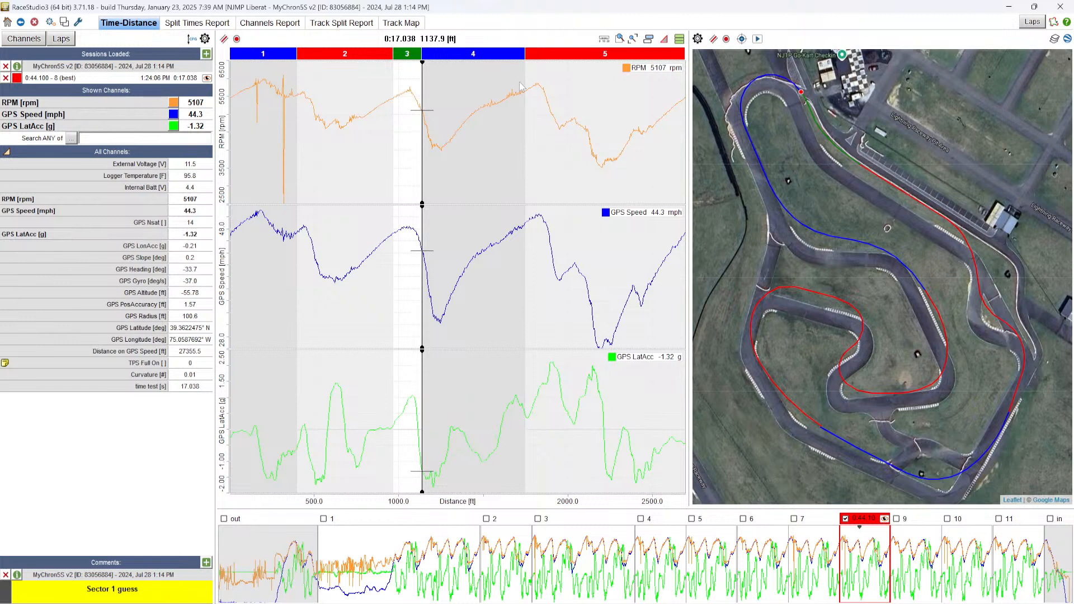
Move the measuring cursor to the lap start at about 3.9 ft and examine the driven line against the curbs on the track map.
left_click(237, 114)
left_click_drag(235, 115, 231, 116)
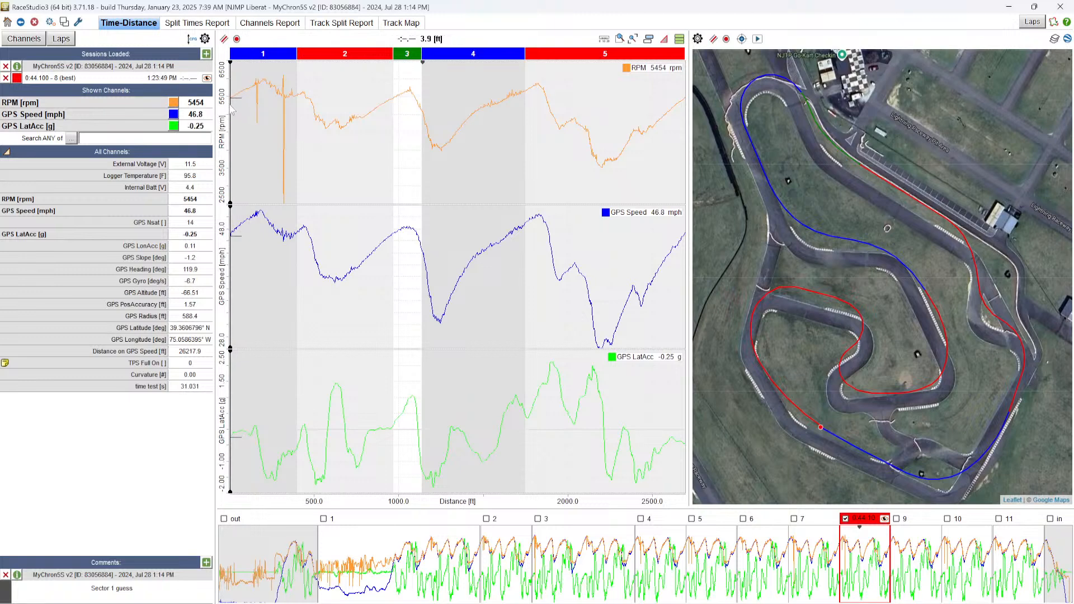
scroll(815, 422, "up", 3)
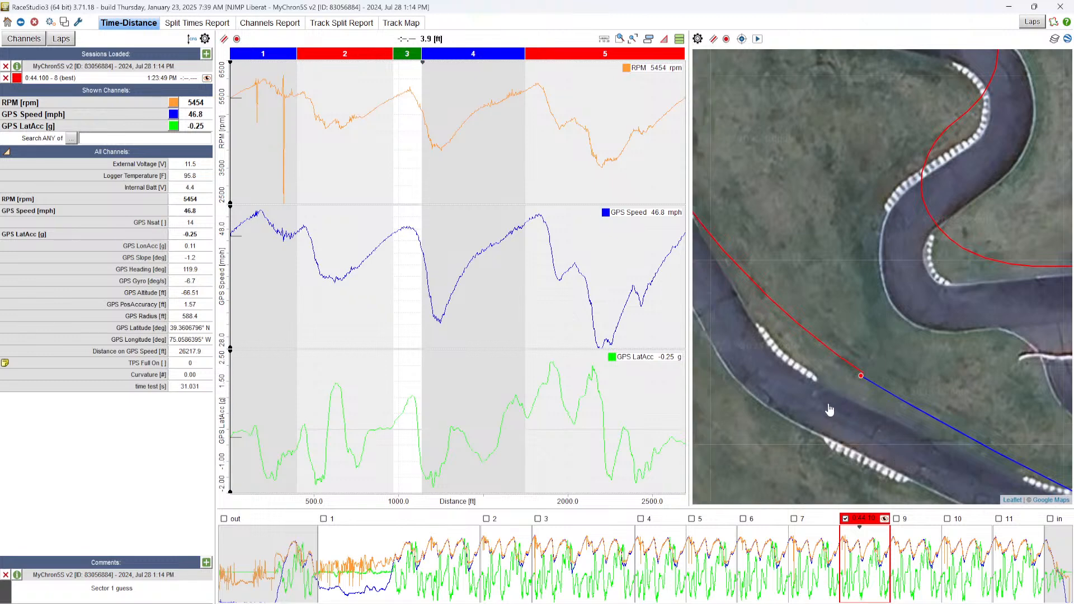
scroll(818, 386, "up", 1)
scroll(805, 341, "up", 1)
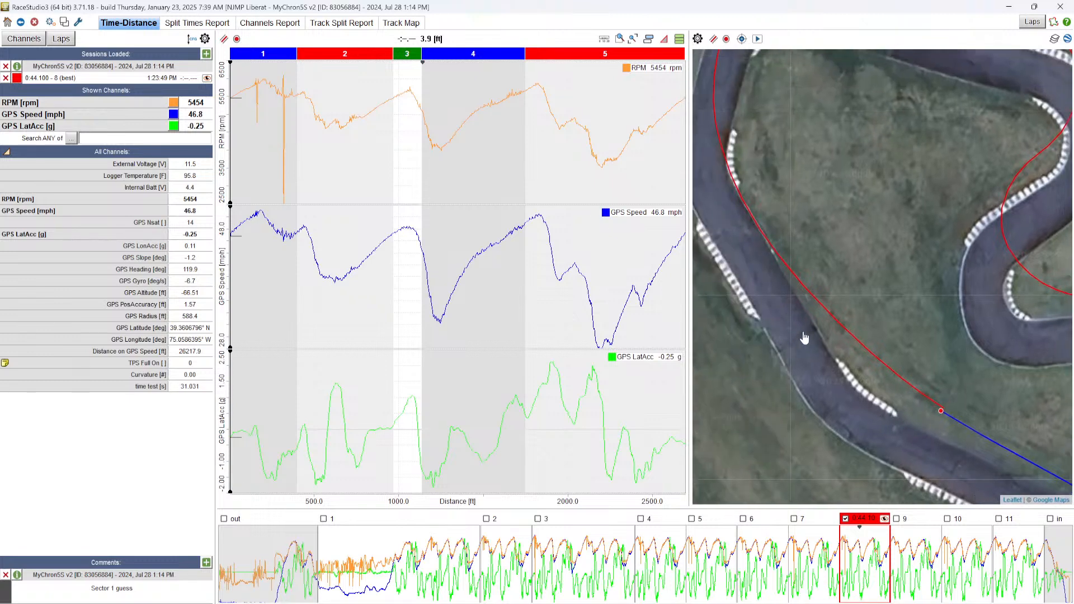
scroll(789, 333, "up", 1)
left_click_drag(914, 348, 829, 366)
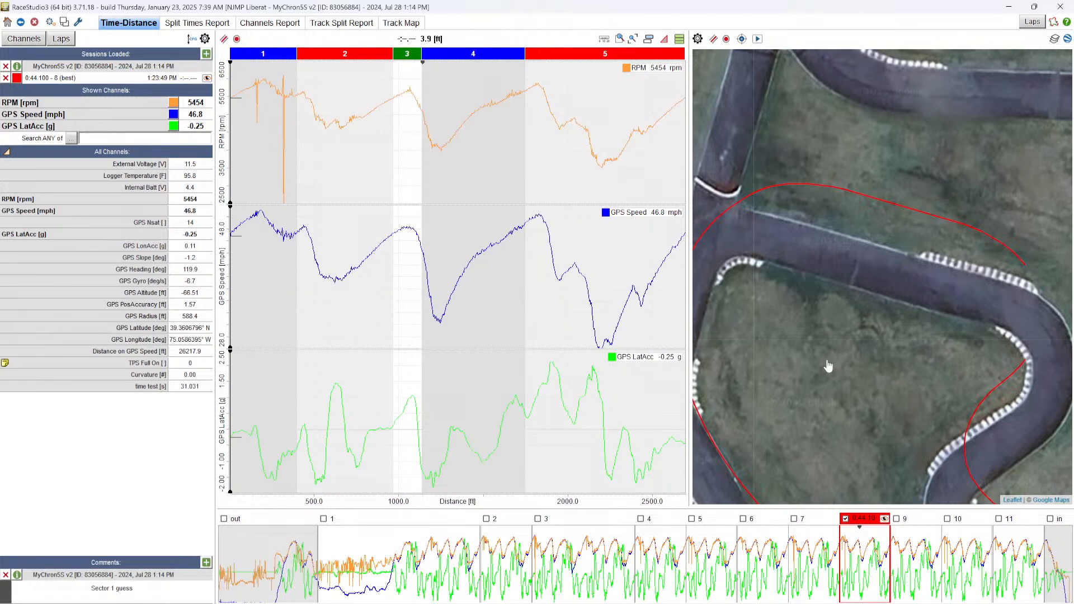
scroll(884, 327, "down", 1)
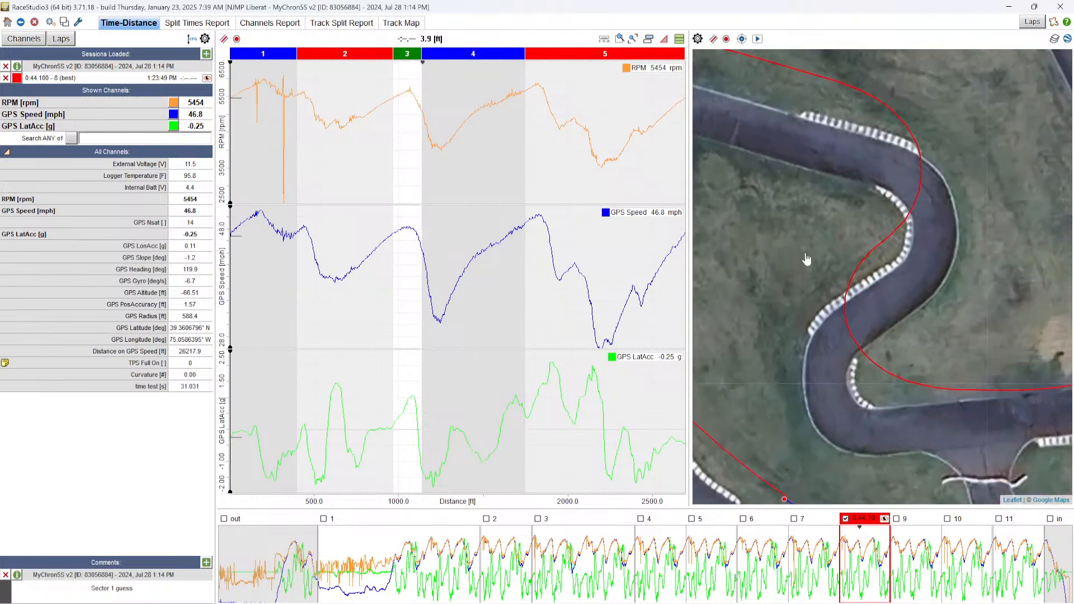
scroll(883, 382, "up", 1)
scroll(794, 297, "down", 1)
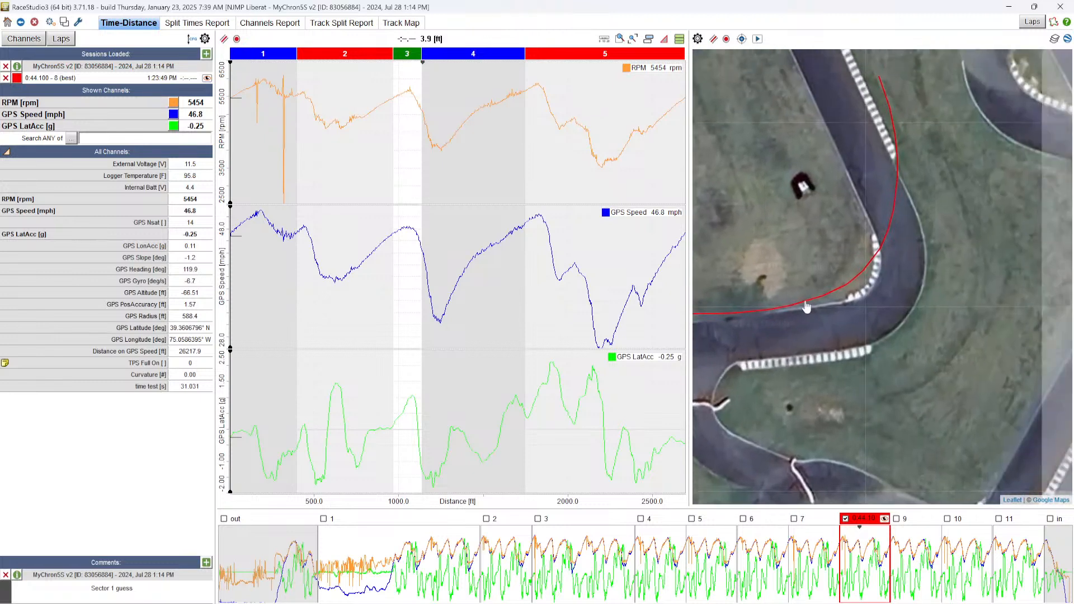
scroll(846, 321, "down", 1)
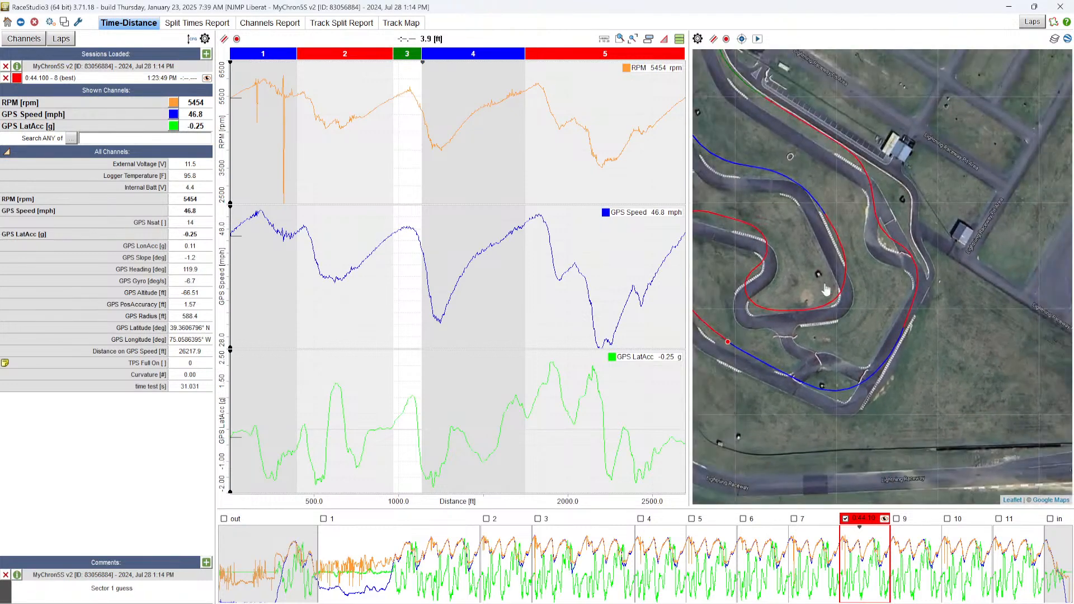
left_click_drag(828, 296, 868, 336)
scroll(839, 215, "up", 3)
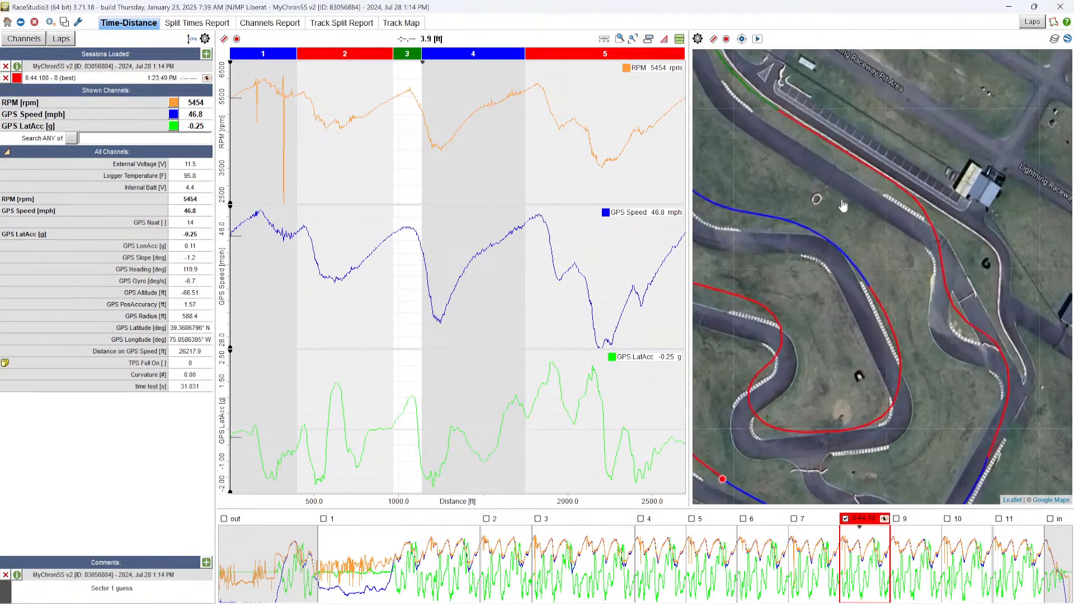
scroll(818, 193, "up", 1)
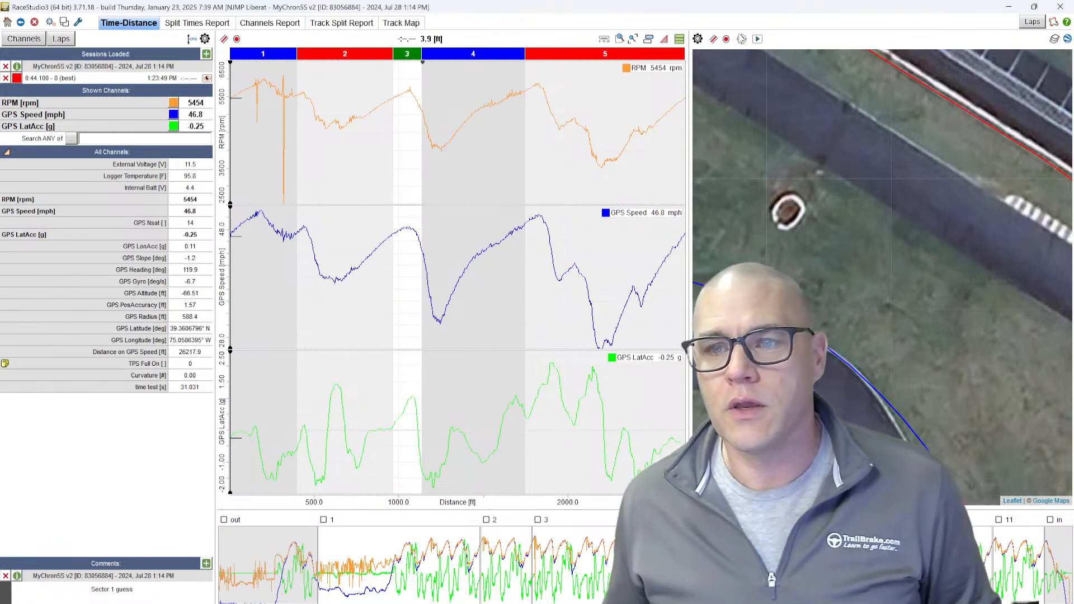
left_click(742, 39)
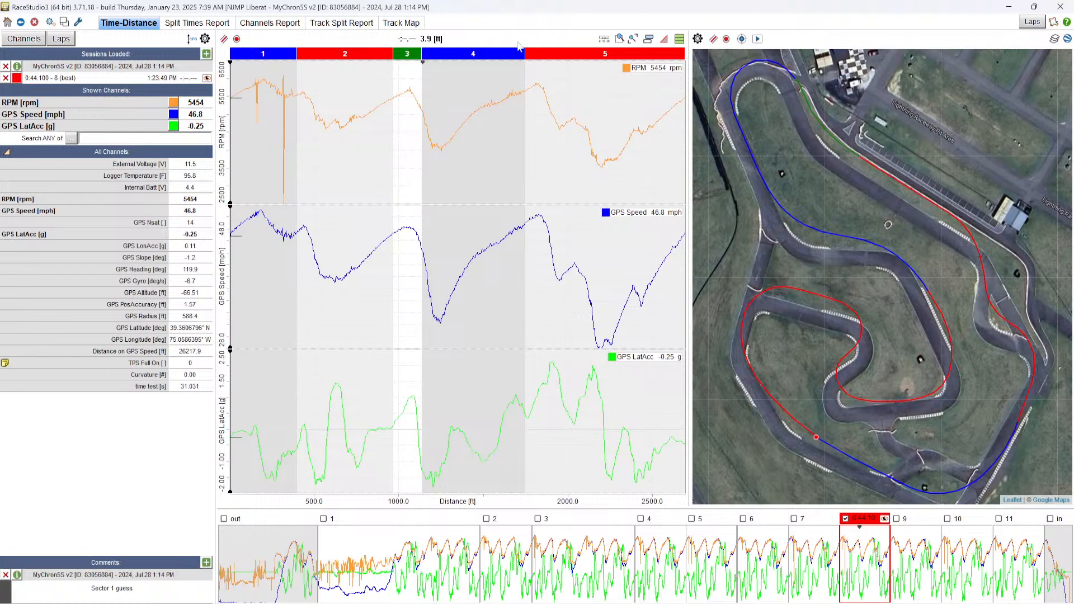
Open the full Track Map view and set the driven line's thickness to 5, after trying 3.
left_click(390, 24)
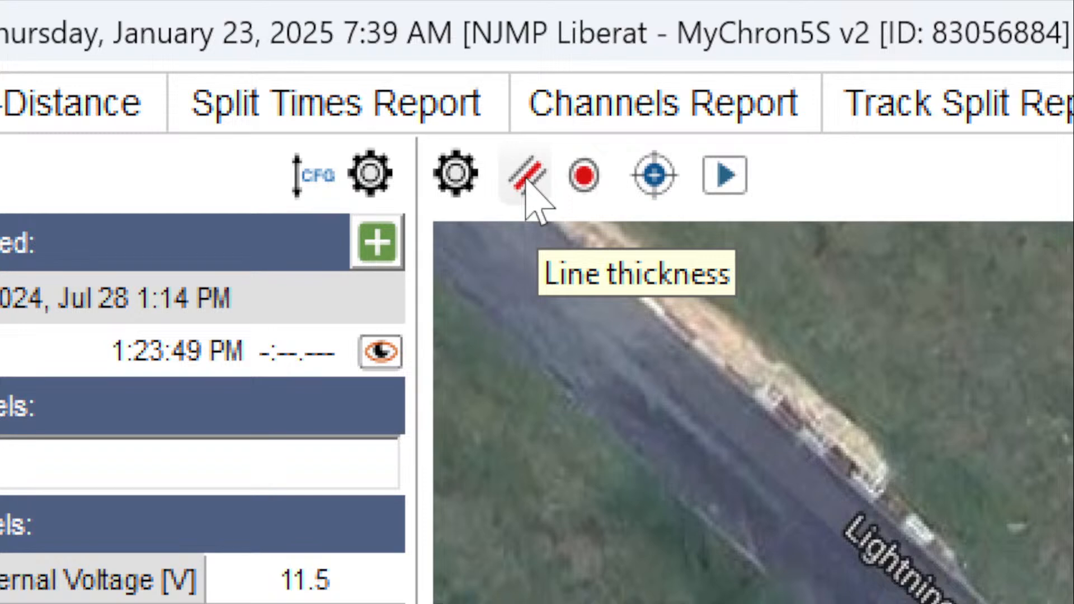
left_click(527, 180)
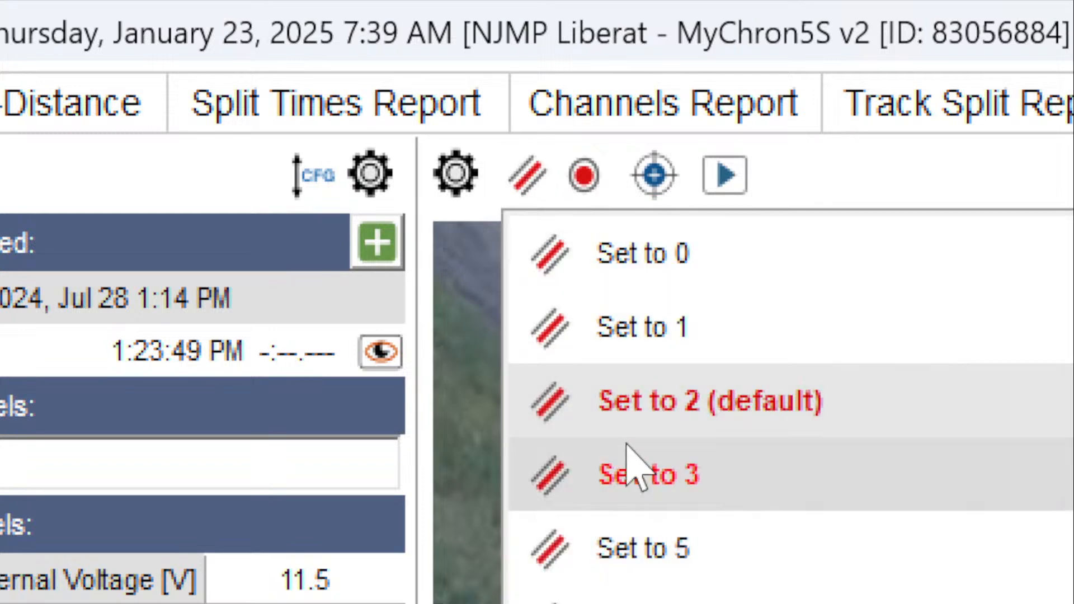
left_click(634, 476)
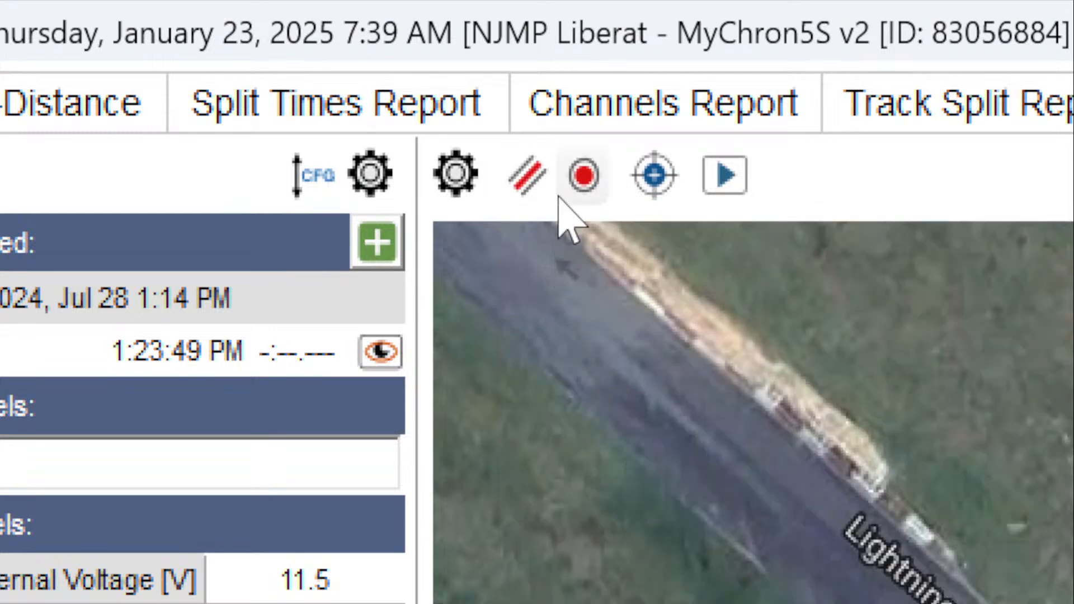
left_click(539, 170)
left_click(627, 550)
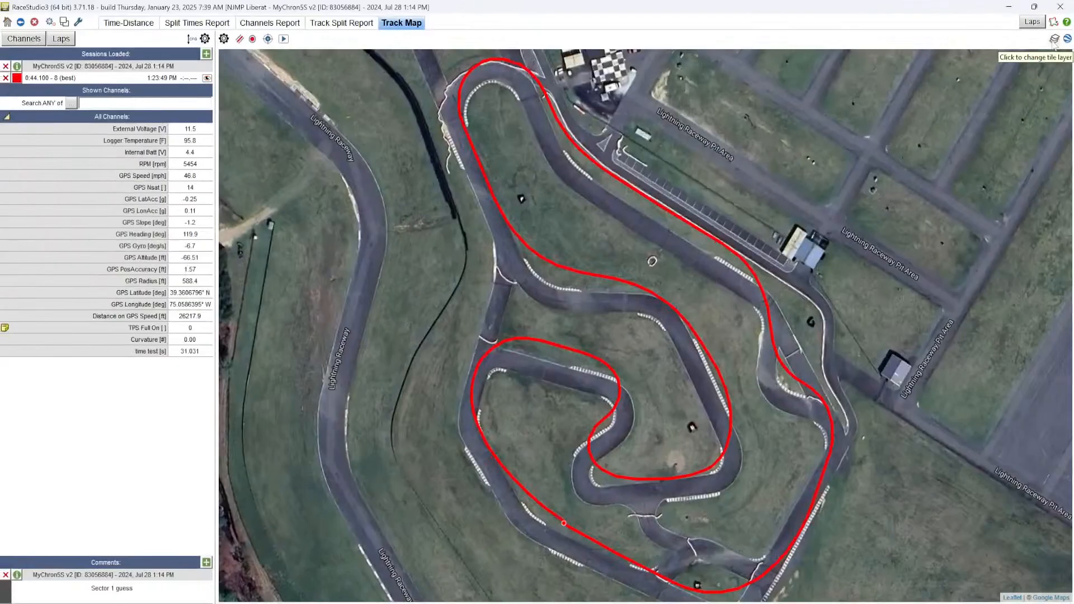
Try the Here and Bing tile layers as the track map background under the driven line.
left_click(982, 178)
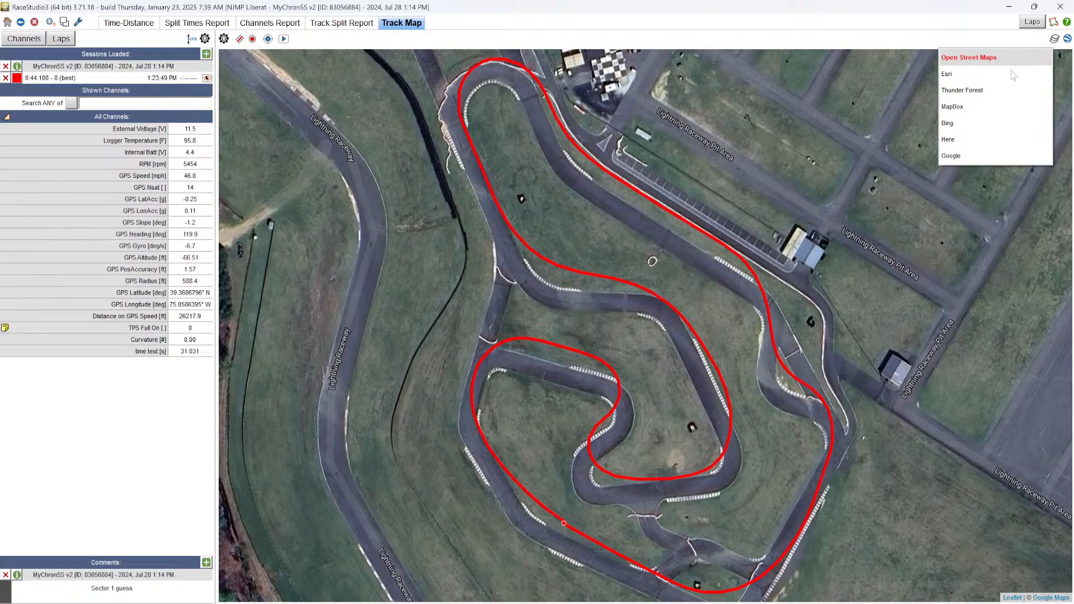
left_click(982, 142)
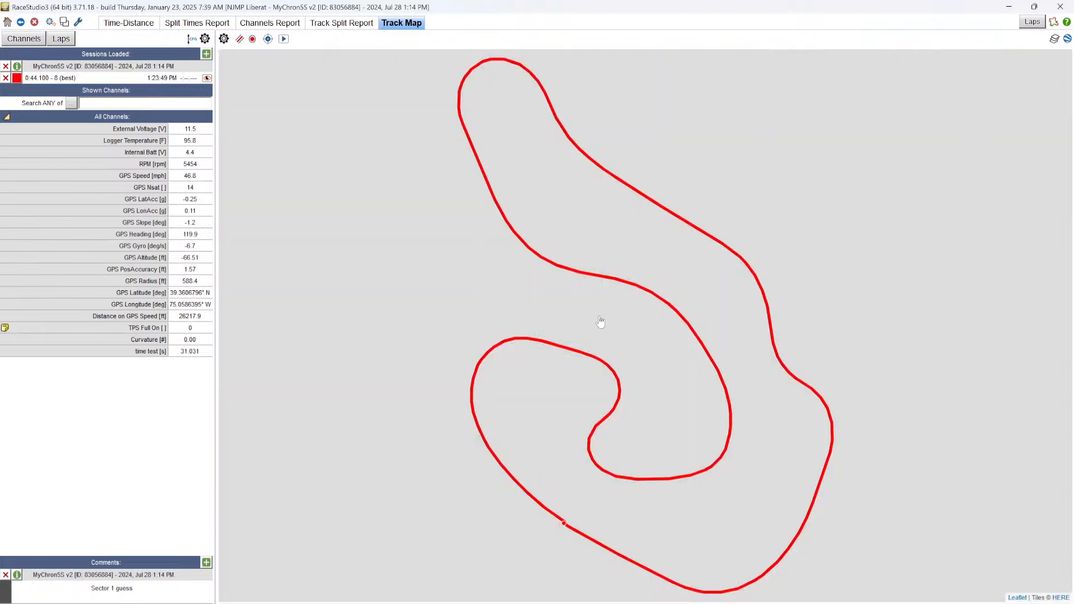
scroll(599, 323, "down", 2)
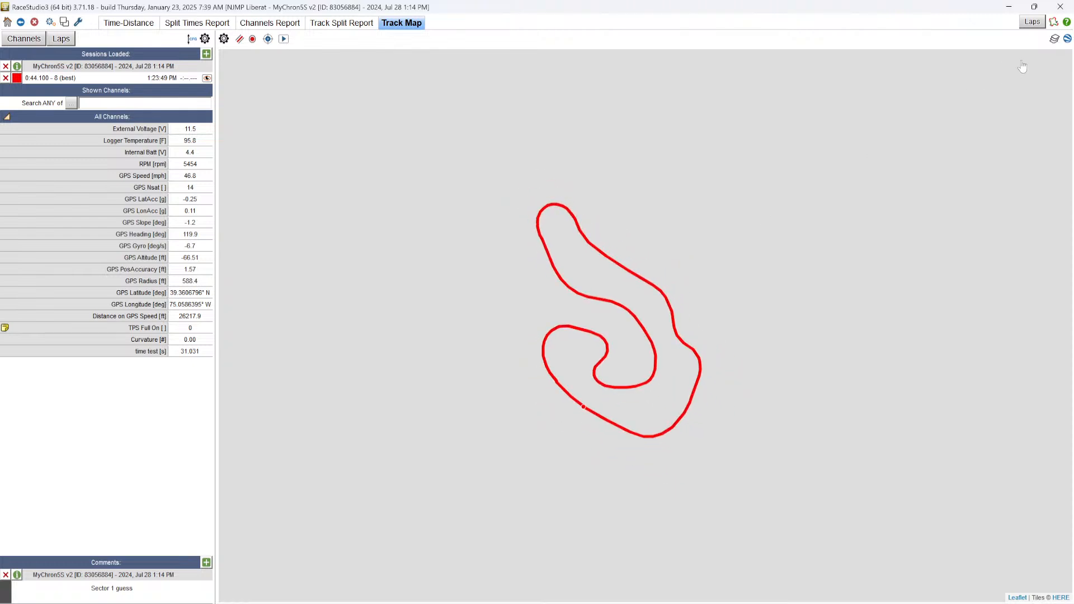
left_click(1054, 40)
left_click(976, 123)
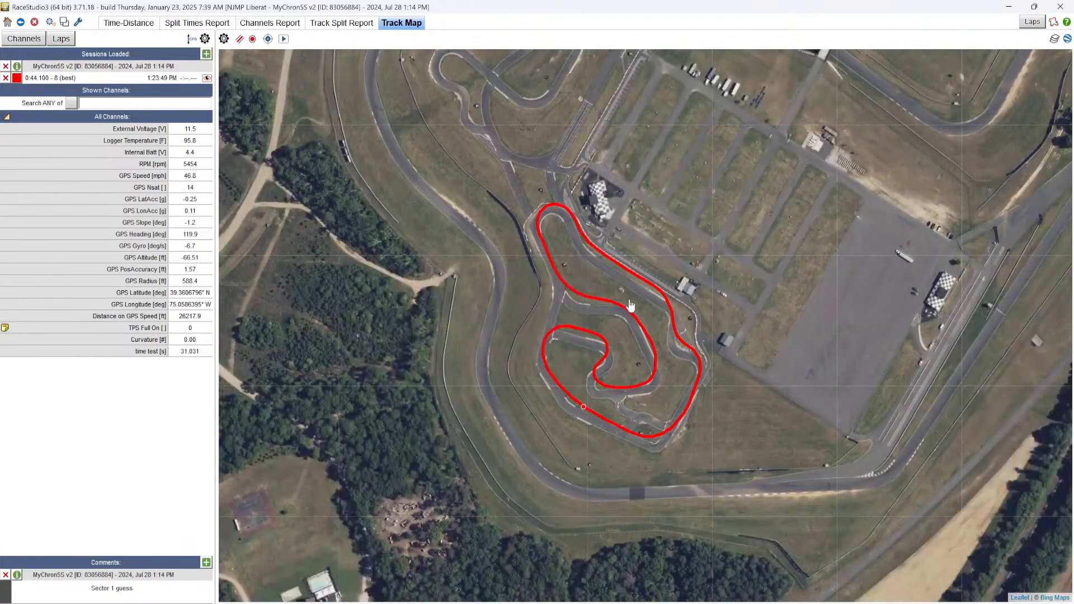
scroll(629, 305, "up", 1)
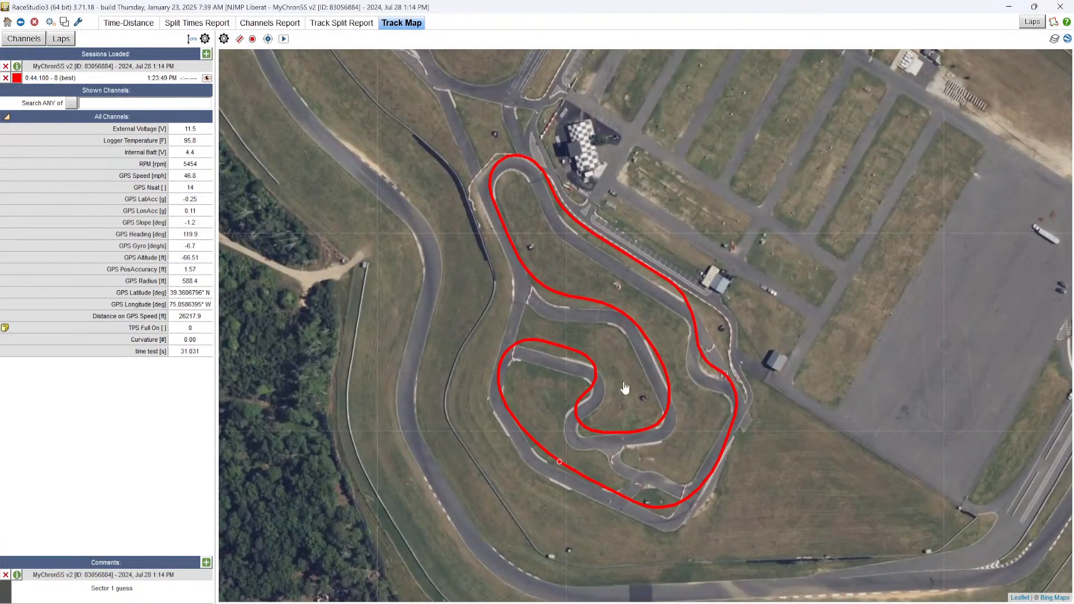
Try the MapBox and Thunder Forest tile layers on the track map.
left_click(1054, 40)
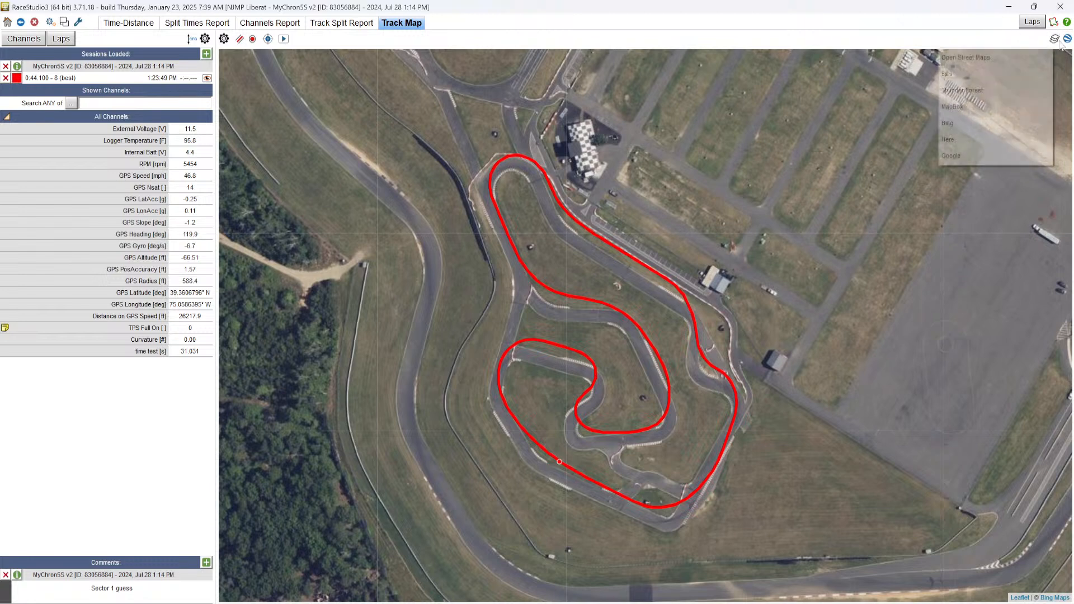
left_click(976, 109)
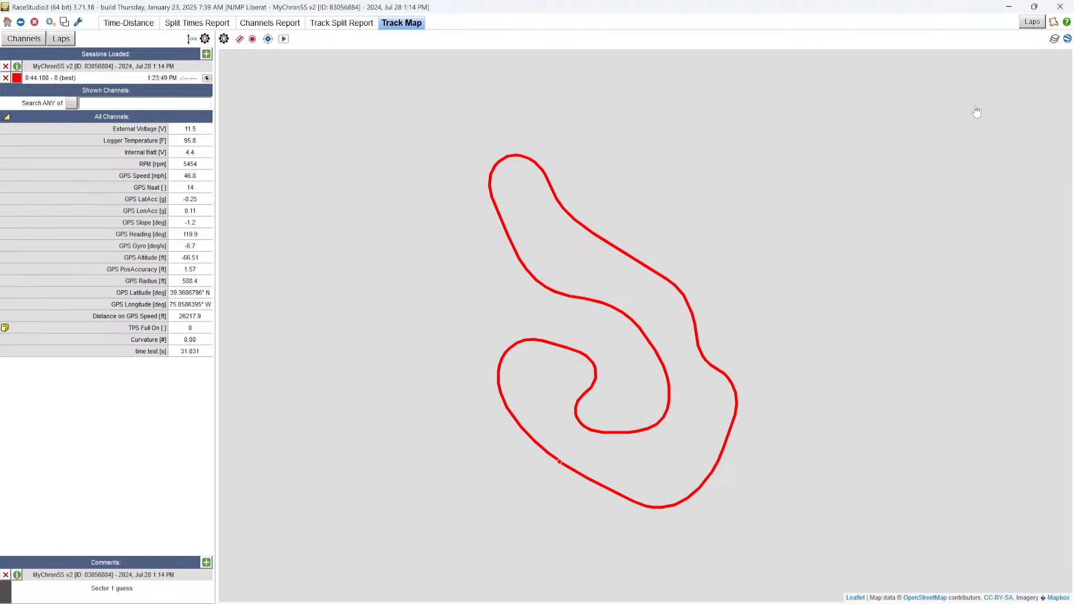
left_click(1054, 39)
left_click(1004, 85)
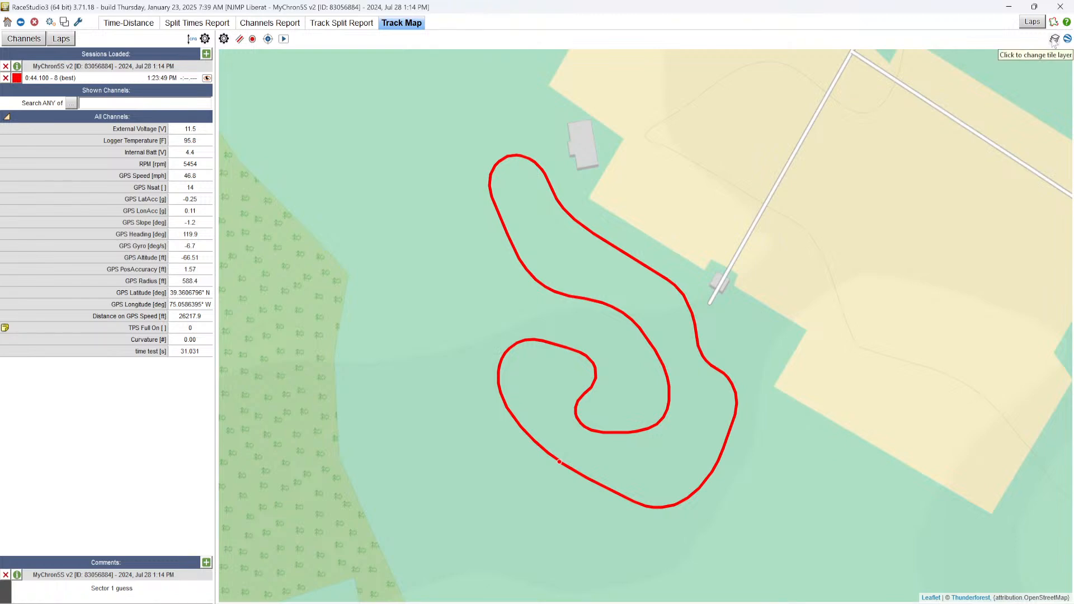
scroll(658, 283, "down", 2)
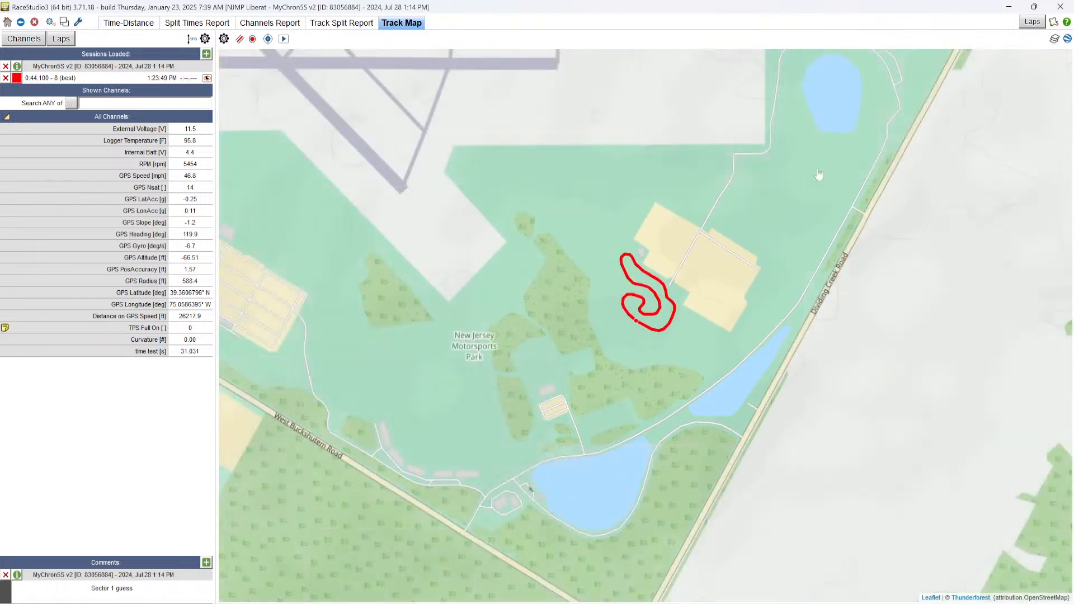
Try the Esri tile layer and inspect the kart track's imagery around the driven line.
left_click(1054, 39)
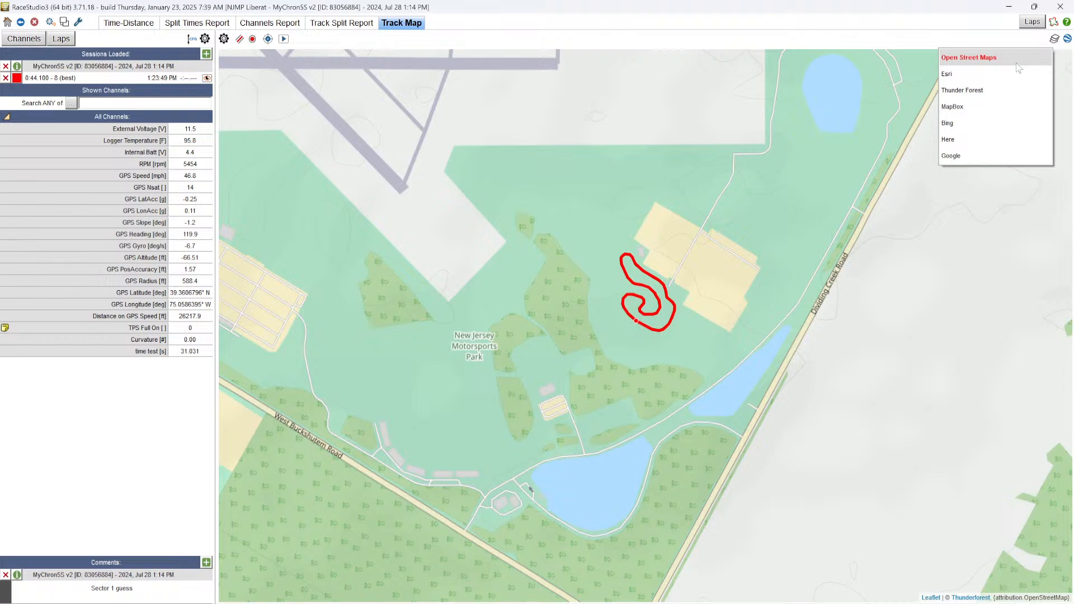
left_click(1001, 75)
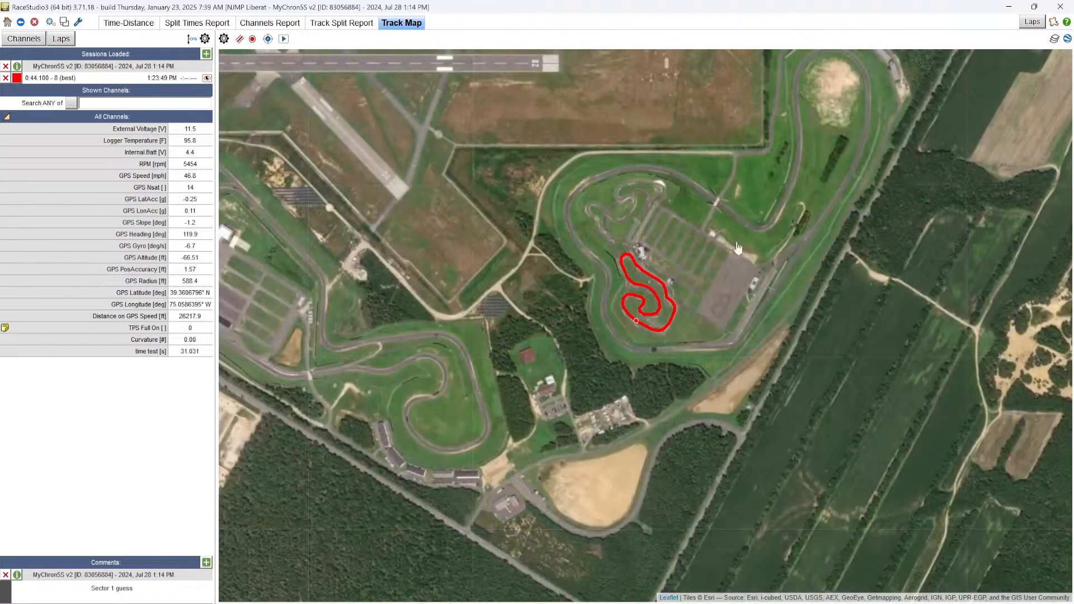
scroll(653, 290, "up", 3)
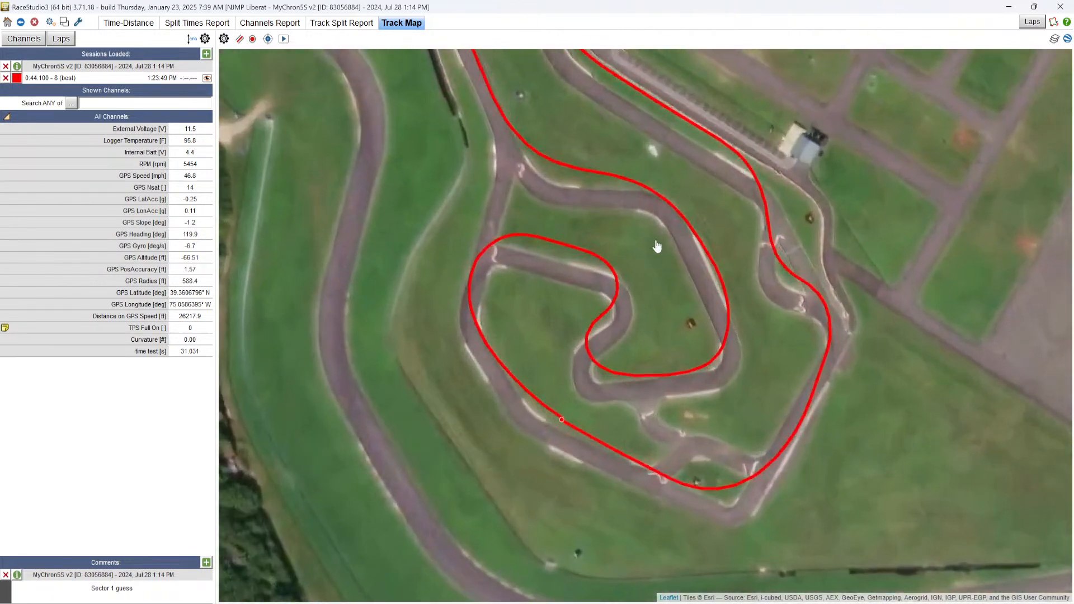
left_click_drag(660, 200, 685, 335)
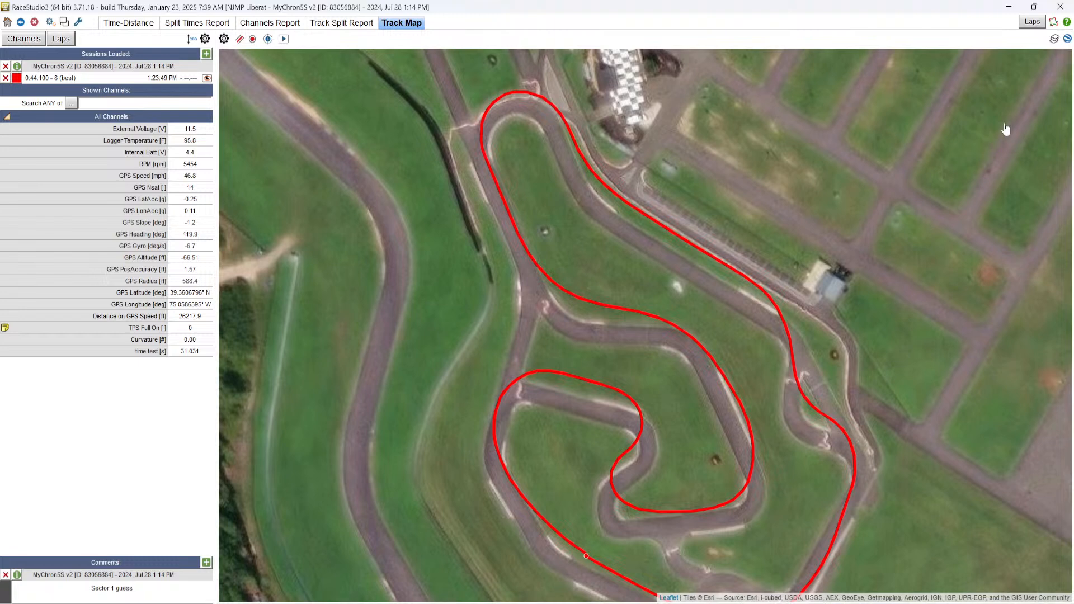
Try the Open Street Maps tile layer, and set the track map background back to Google.
left_click(1052, 40)
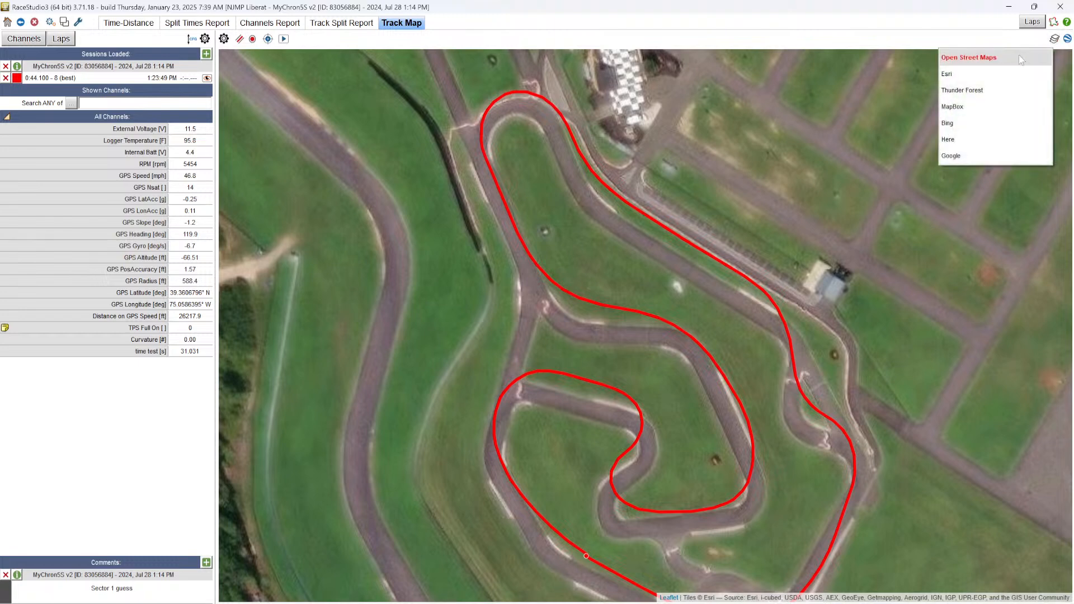
left_click(995, 58)
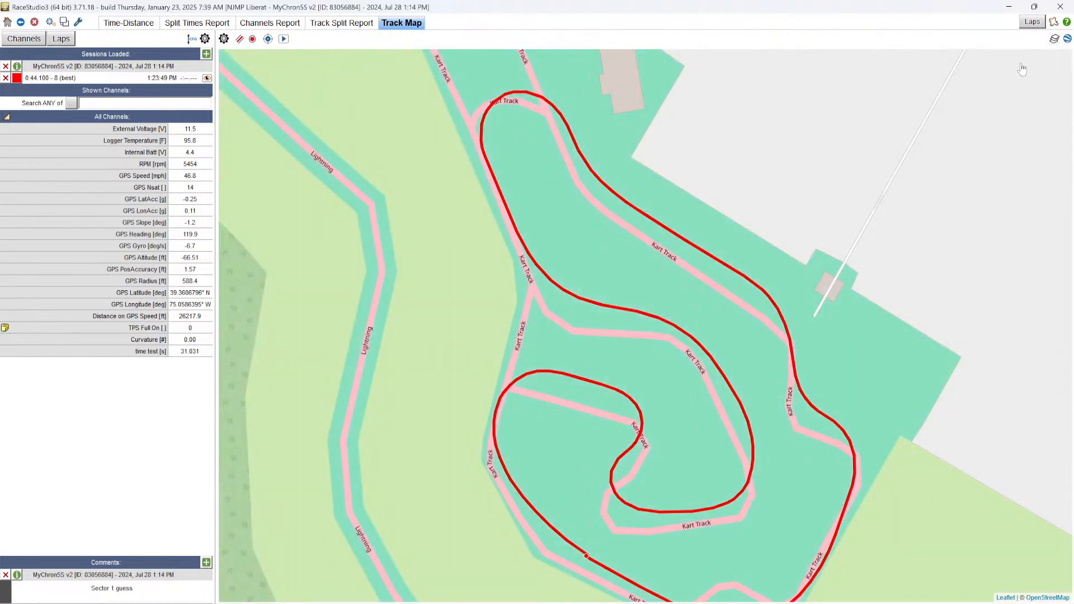
left_click(1055, 39)
left_click(976, 155)
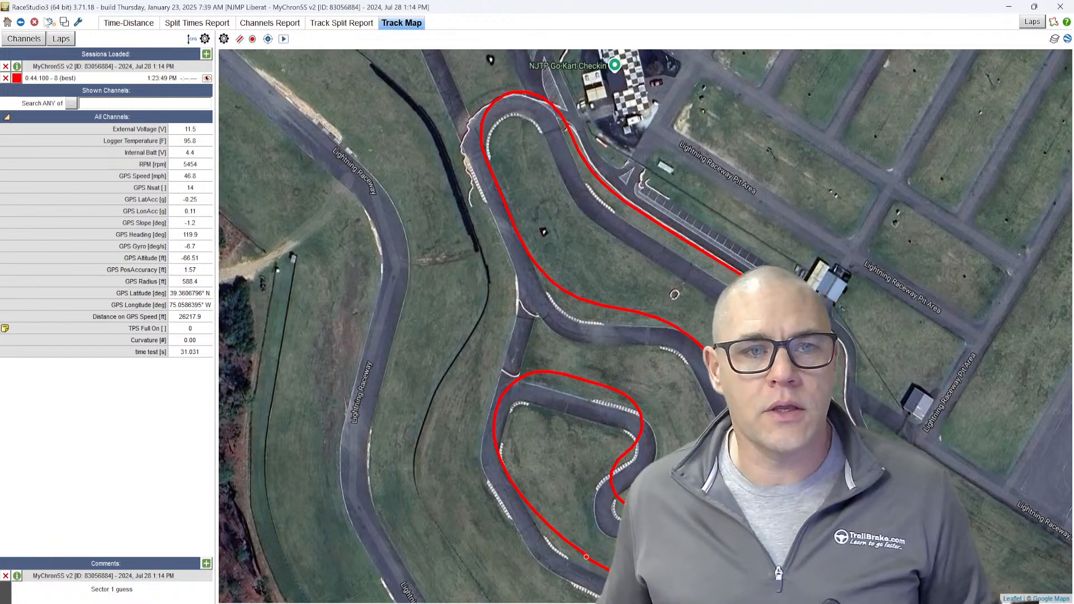
Go back to the session list and open the 2023, Oct 27 4:36 PM ClubMotors session from Favorites for analysis.
left_click(21, 22)
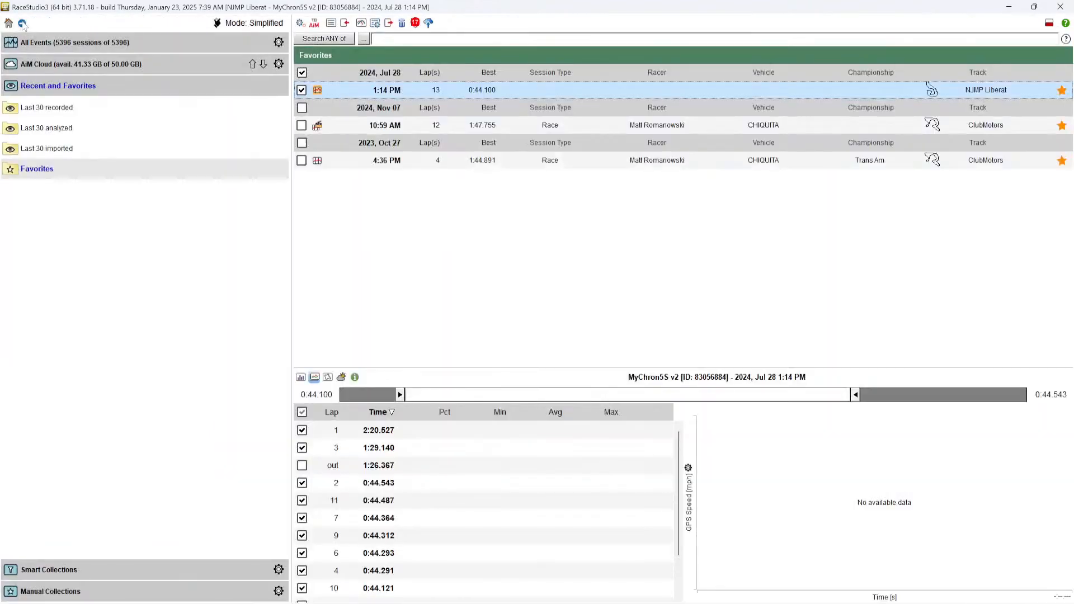
left_click(517, 131)
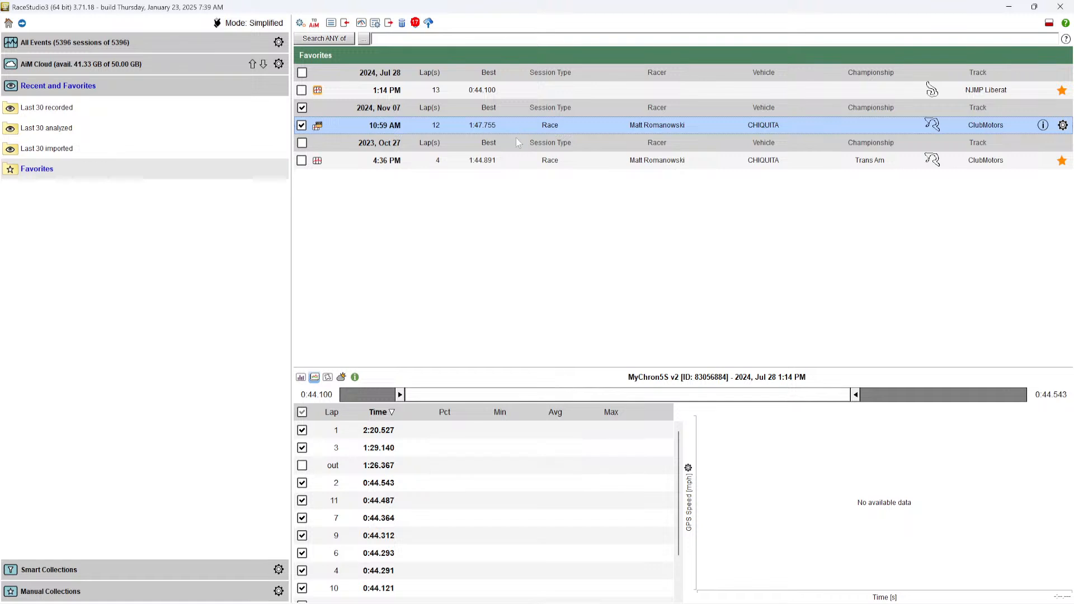
left_click(510, 162)
double_click(508, 162)
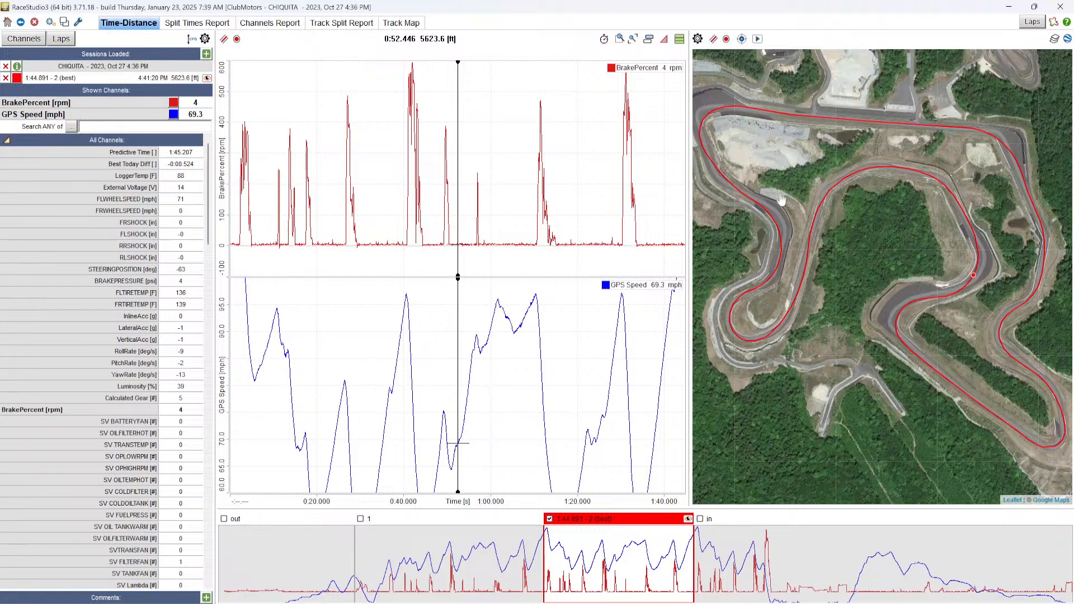
Examine the driven line against the curb and track edge at the ClubMotors circuit's upper-left corner on the track map.
scroll(701, 126, "up", 5)
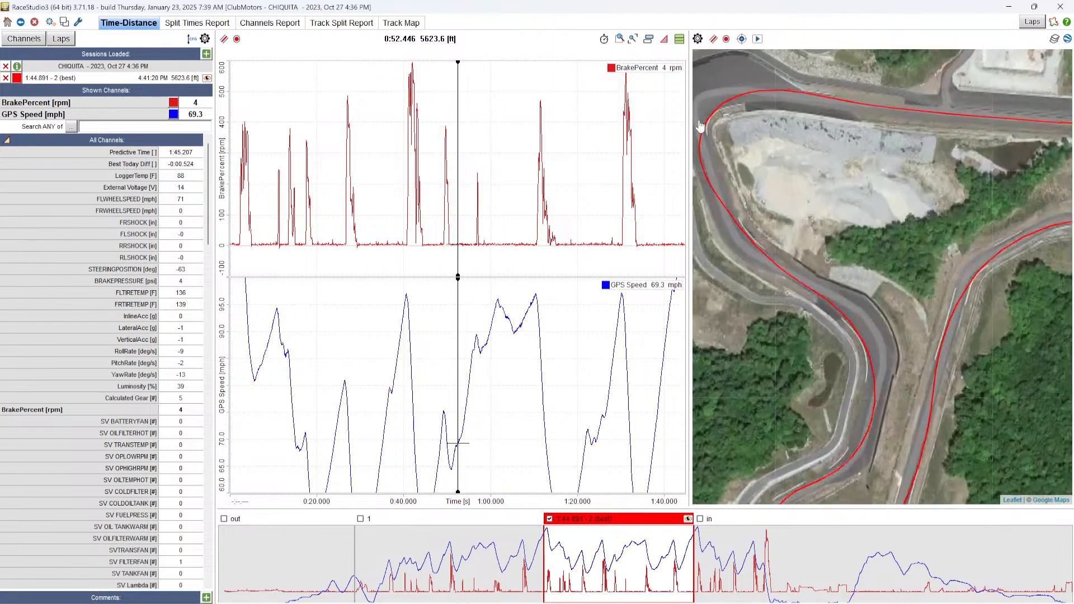
scroll(800, 168, "up", 2)
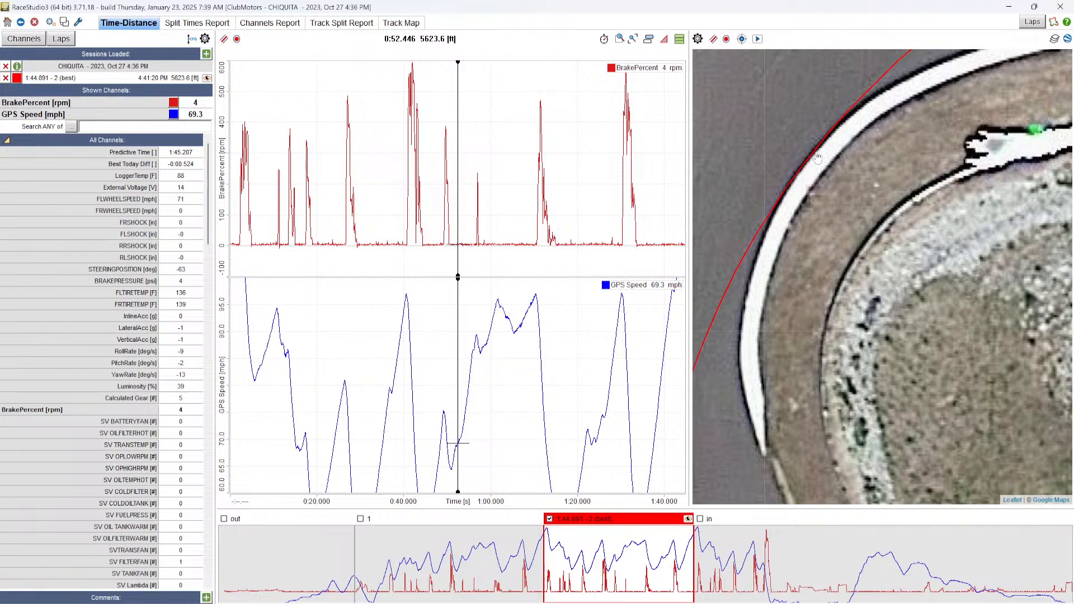
scroll(811, 163, "down", 2)
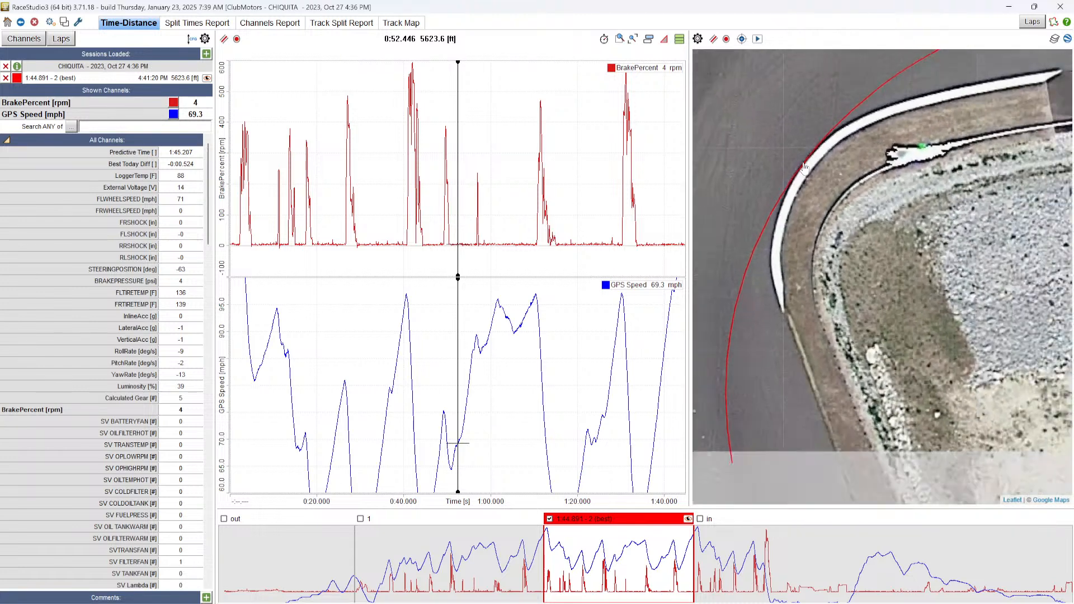
scroll(804, 168, "down", 2)
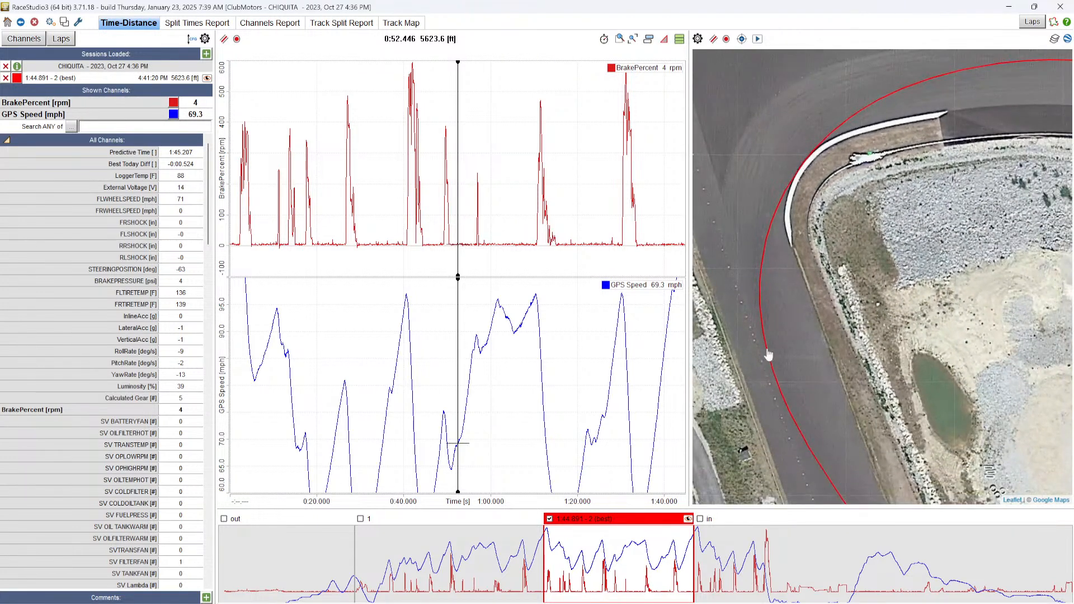
scroll(767, 367, "up", 3)
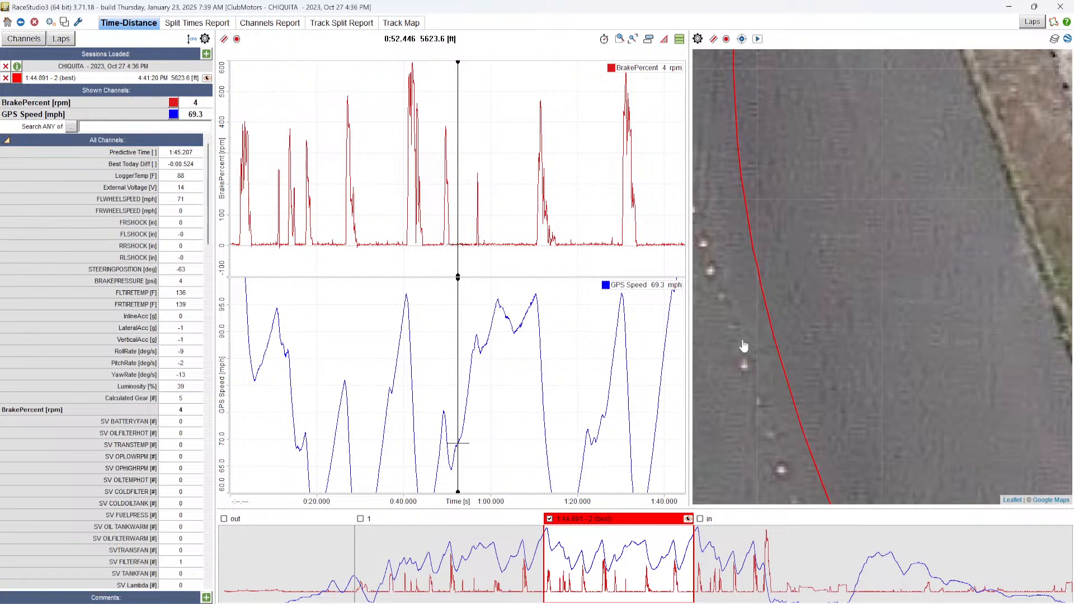
scroll(763, 326, "down", 1)
scroll(763, 327, "down", 2)
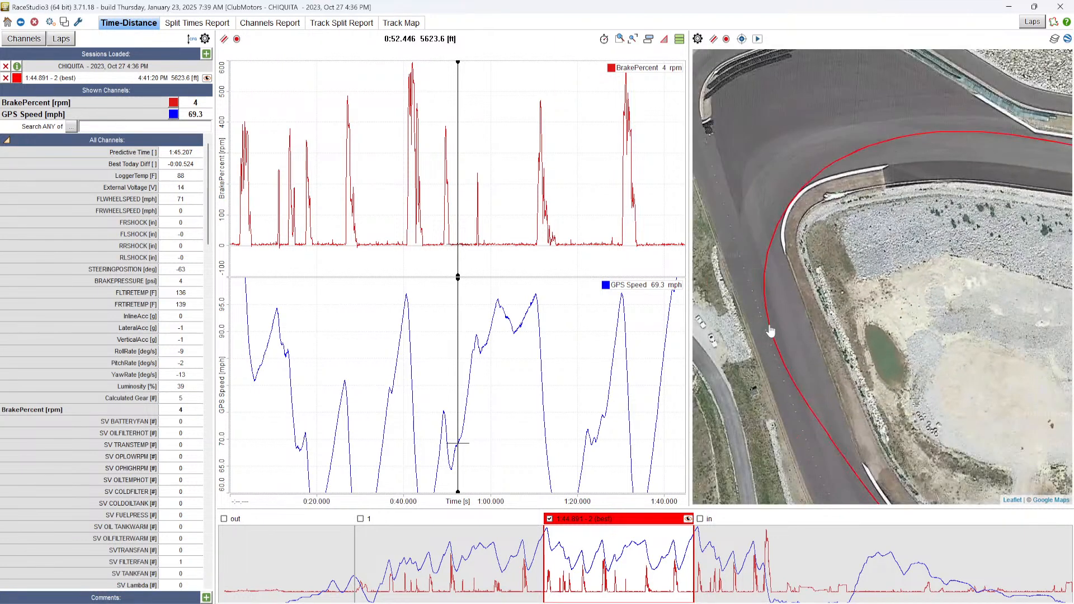
scroll(851, 316, "down", 2)
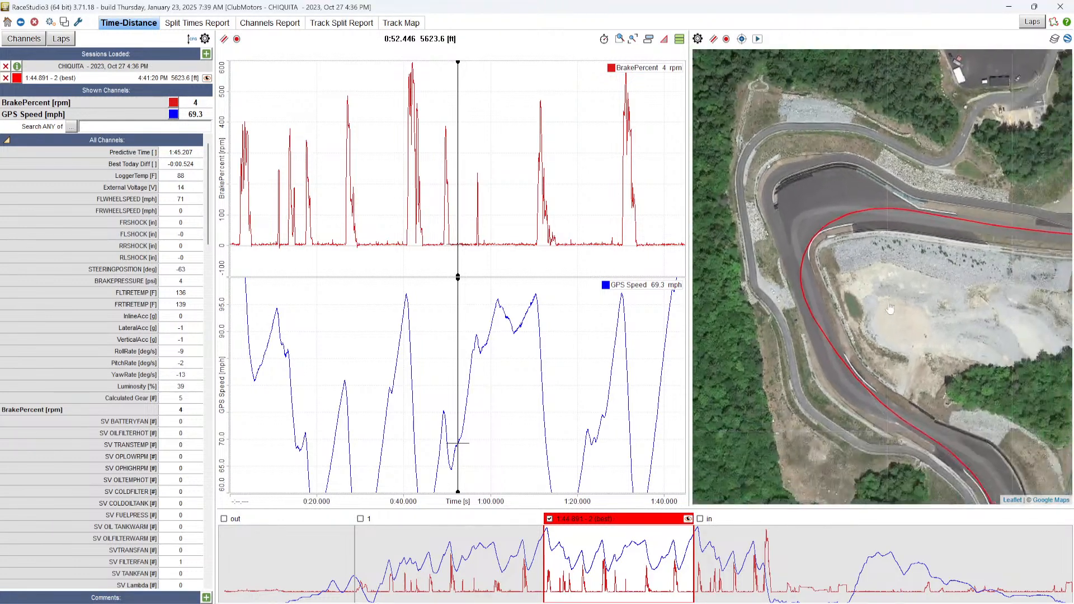
scroll(860, 285, "down", 1)
scroll(871, 235, "down", 1)
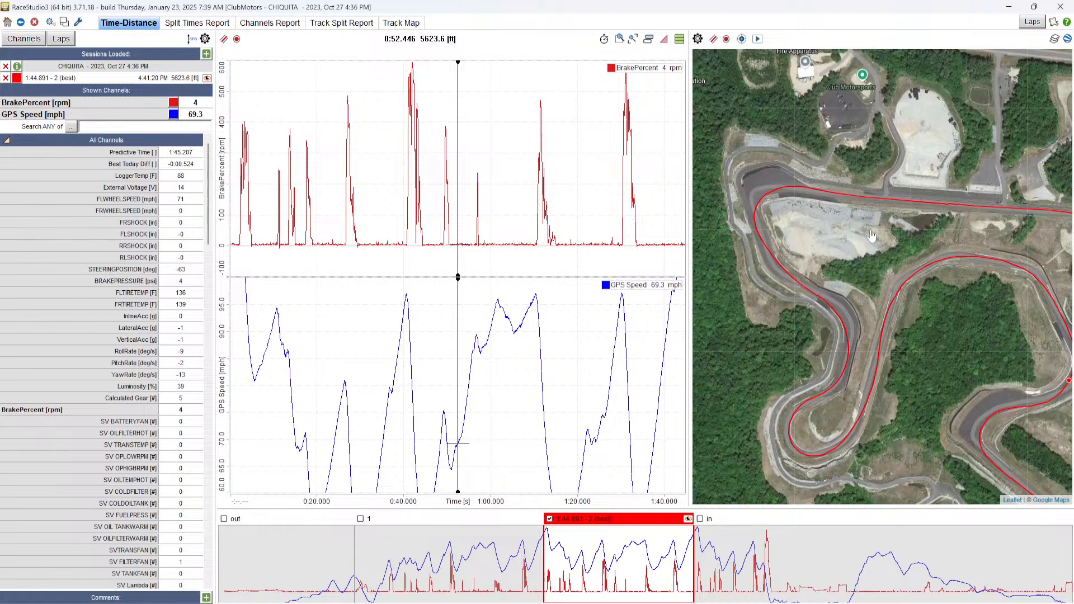
scroll(871, 236, "down", 1)
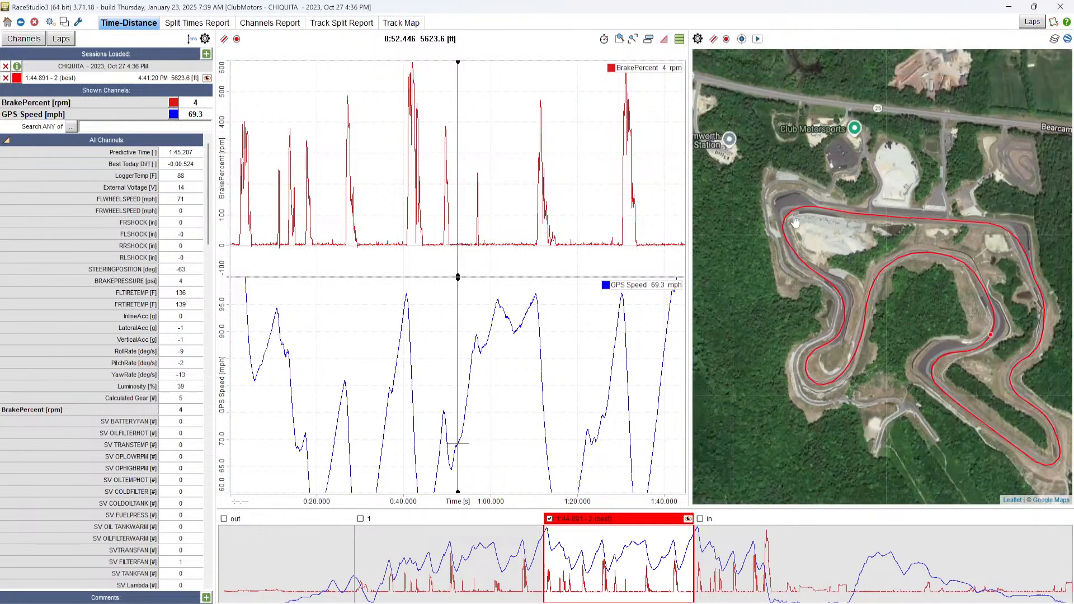
Return to the NJMP Liberat analysis and open its Channels Report.
left_click(21, 22)
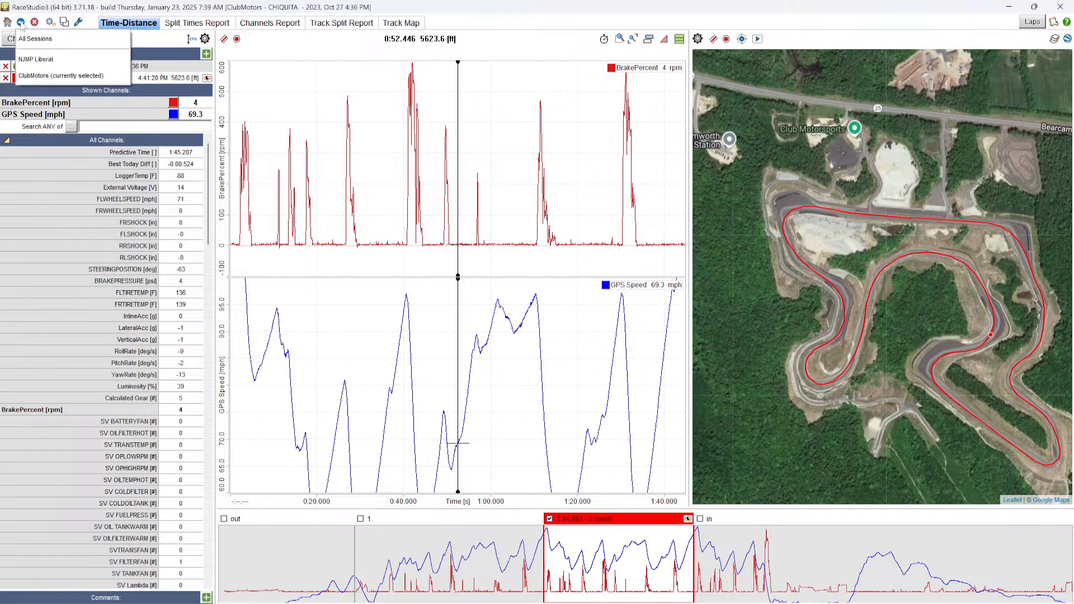
left_click(53, 58)
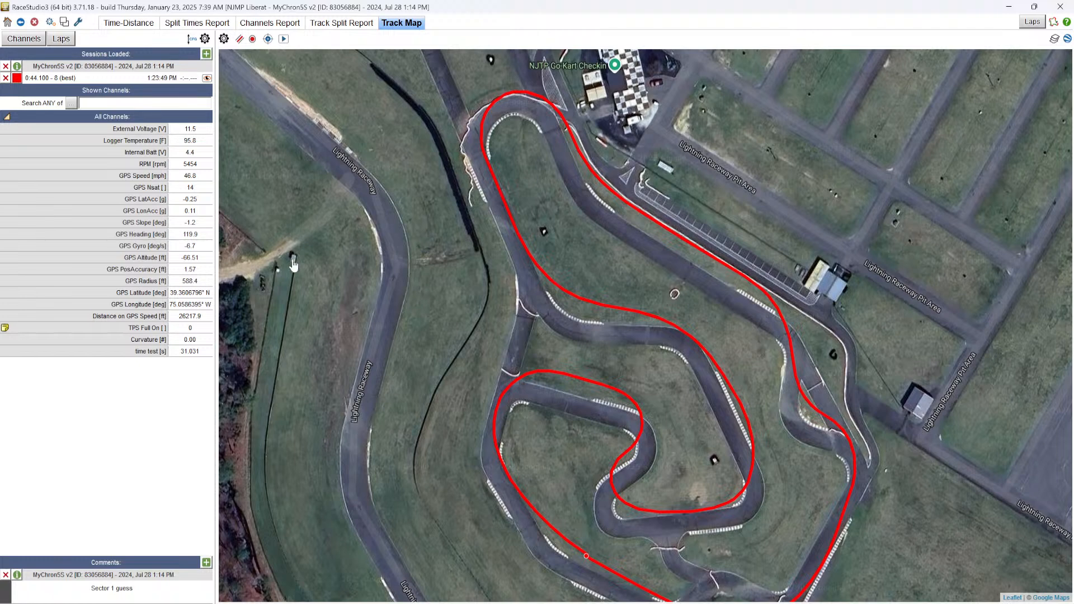
left_click(256, 24)
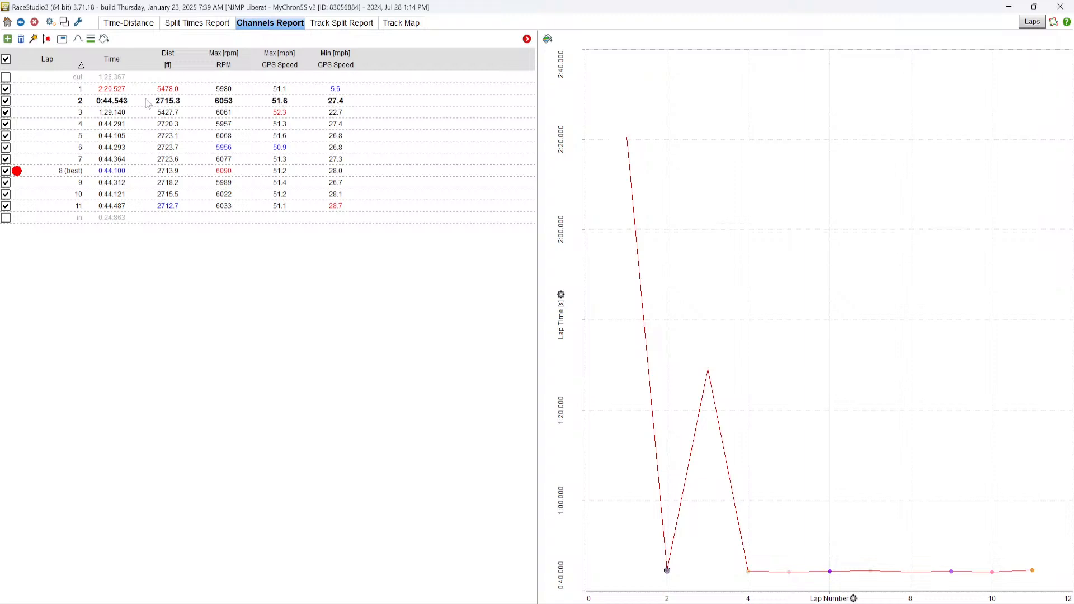
Exclude laps 1 and 3 from the Channels Report and show statistics in the lap list.
left_click(5, 89)
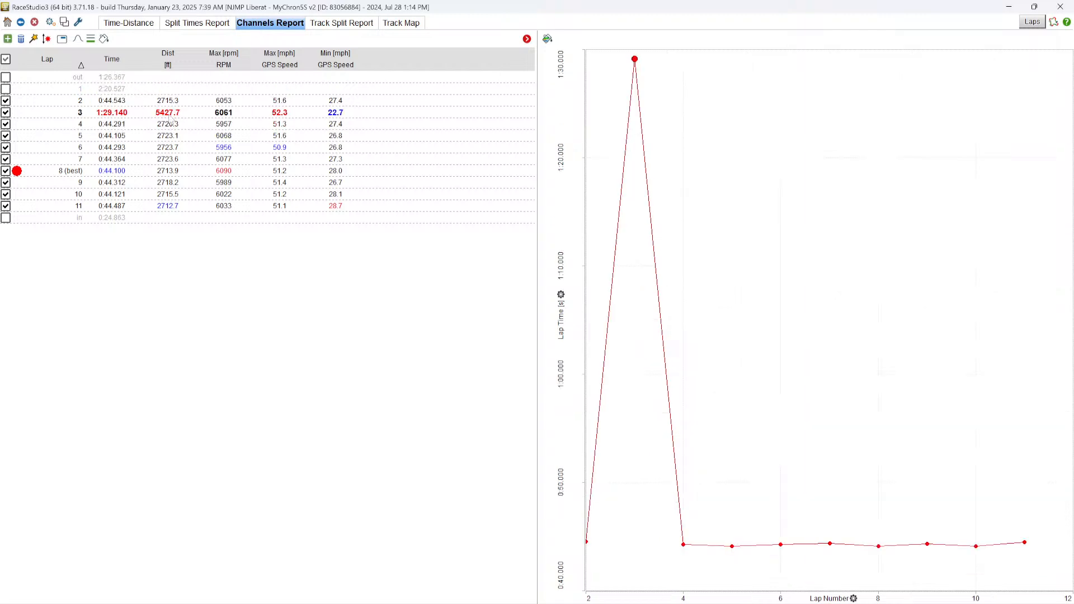
left_click(6, 112)
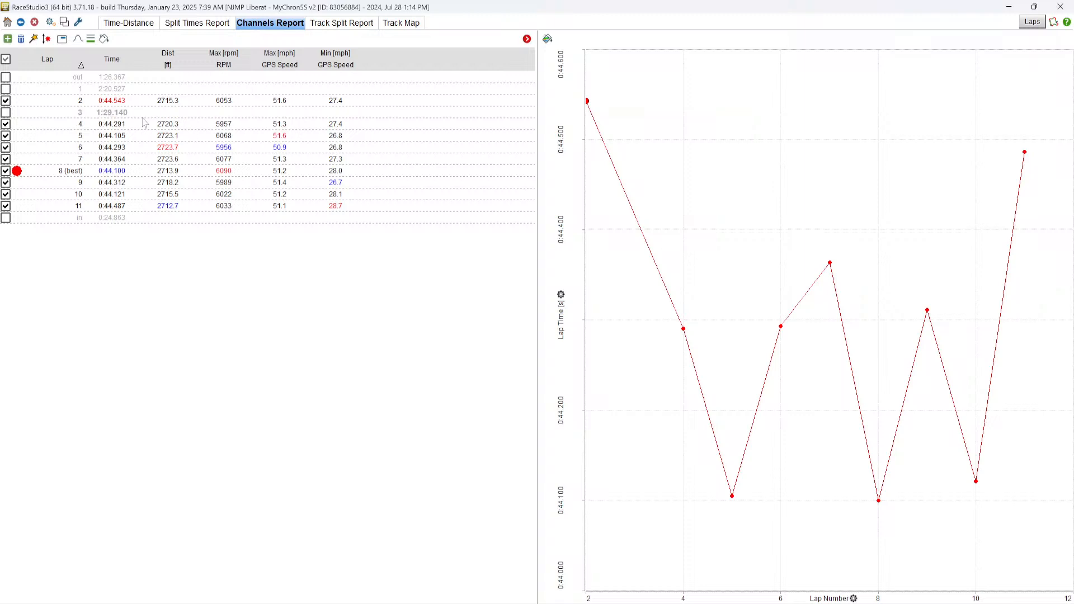
left_click(80, 41)
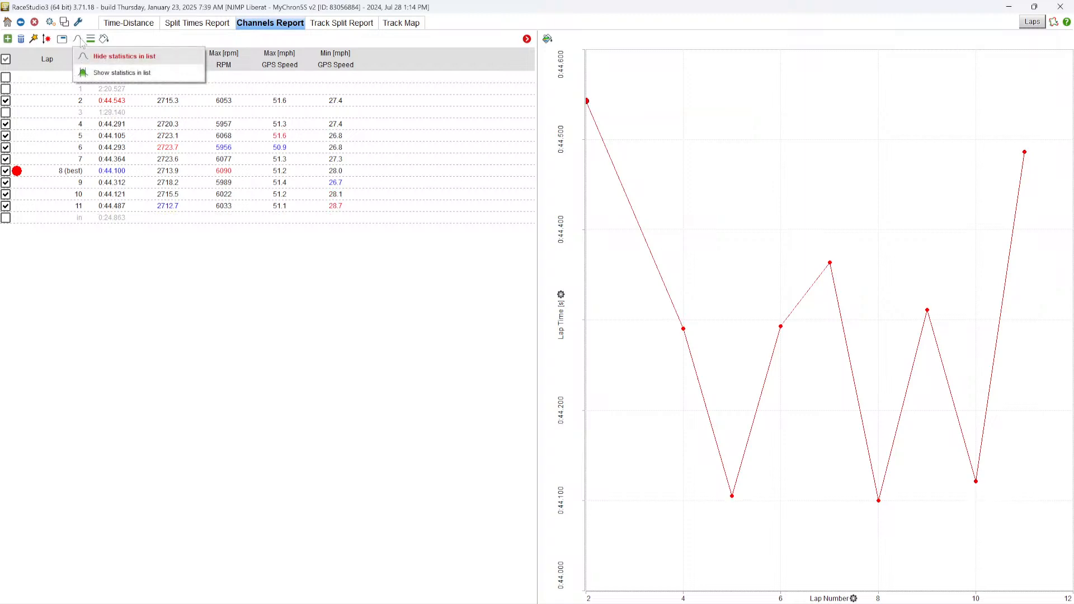
left_click(98, 73)
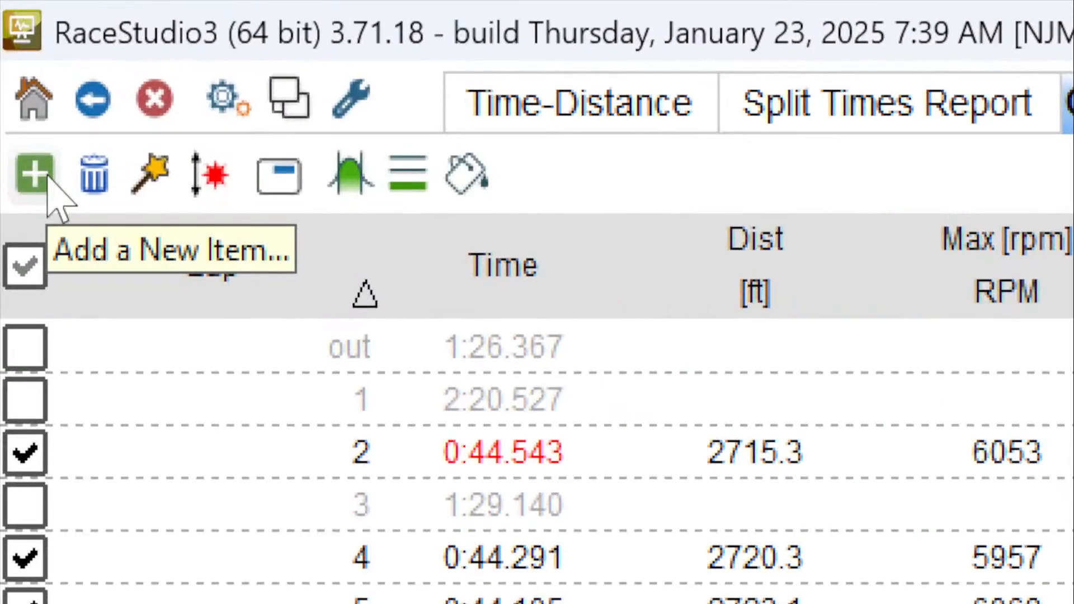
Add minimum and maximum columns for GPS LatAcc and GPS LonAcc to the Channels Report and widen the lap table.
left_click(47, 177)
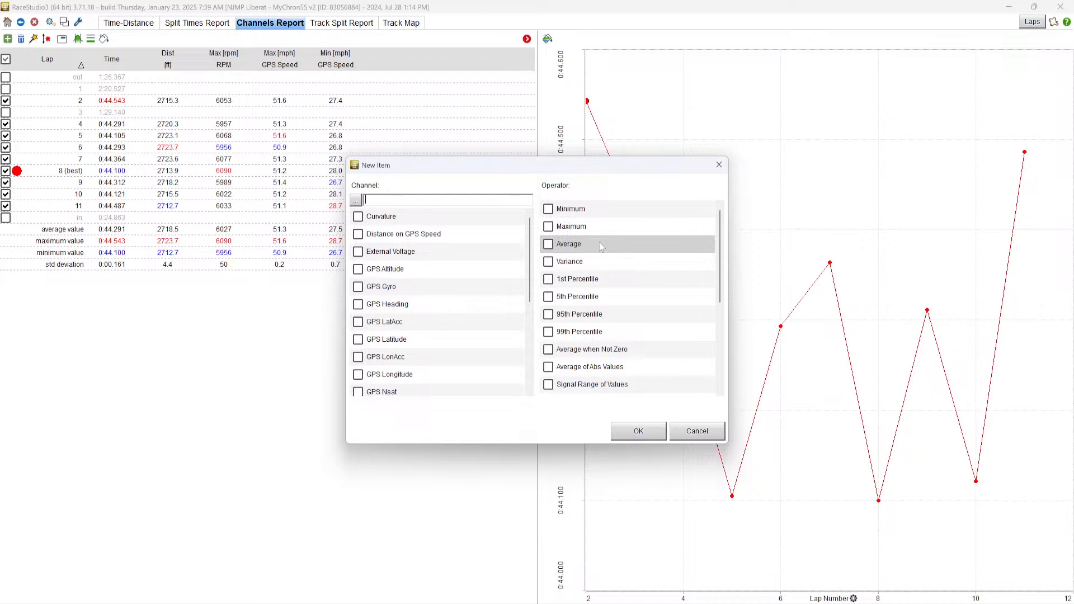
left_click(554, 216)
left_click(556, 227)
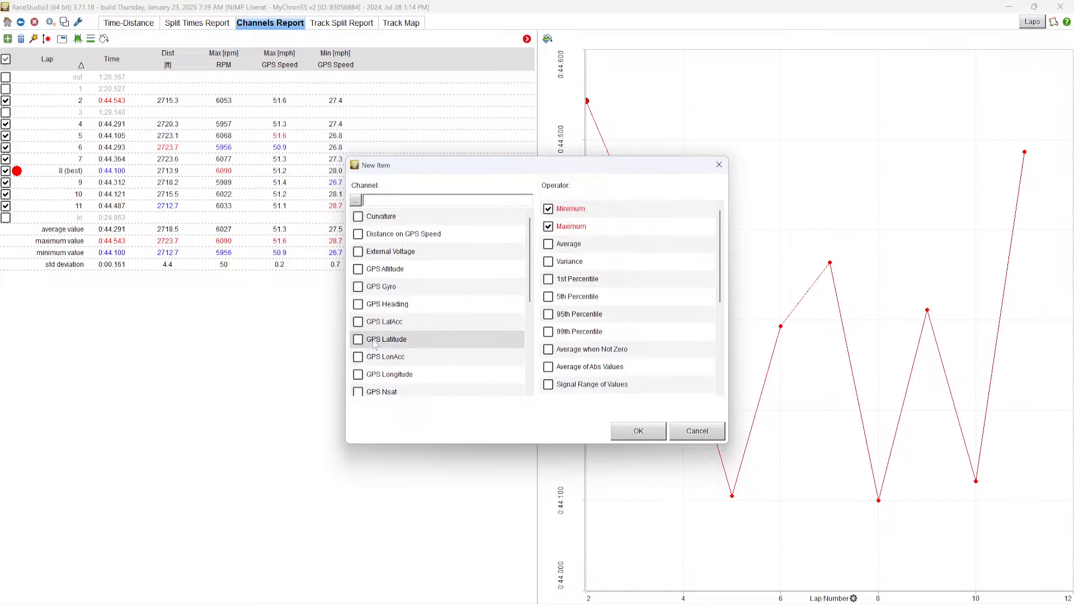
scroll(373, 342, "down", 3)
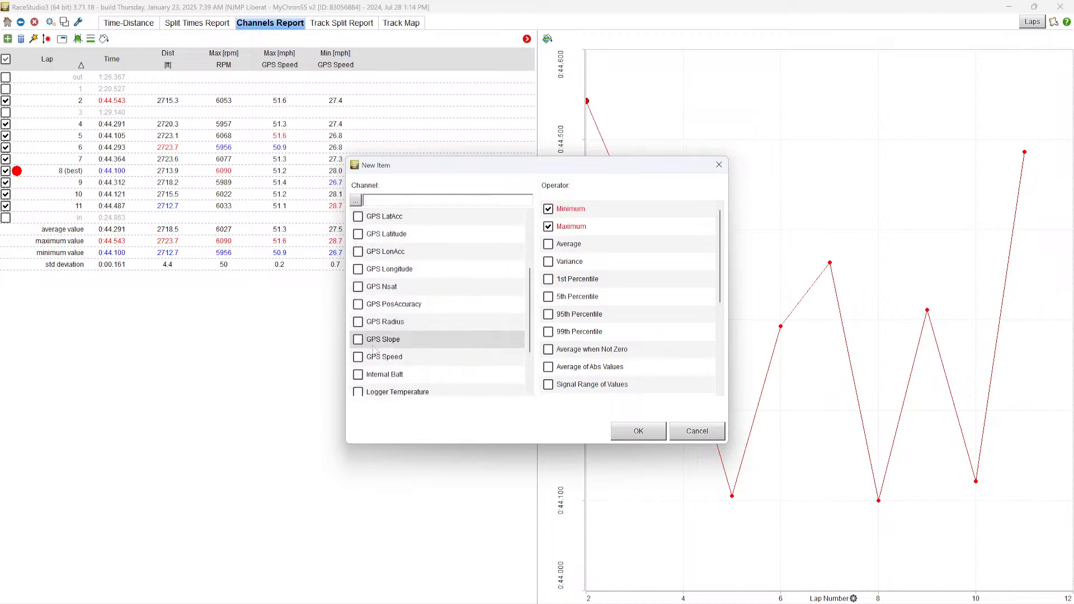
scroll(373, 344, "down", 1)
scroll(373, 338, "up", 2)
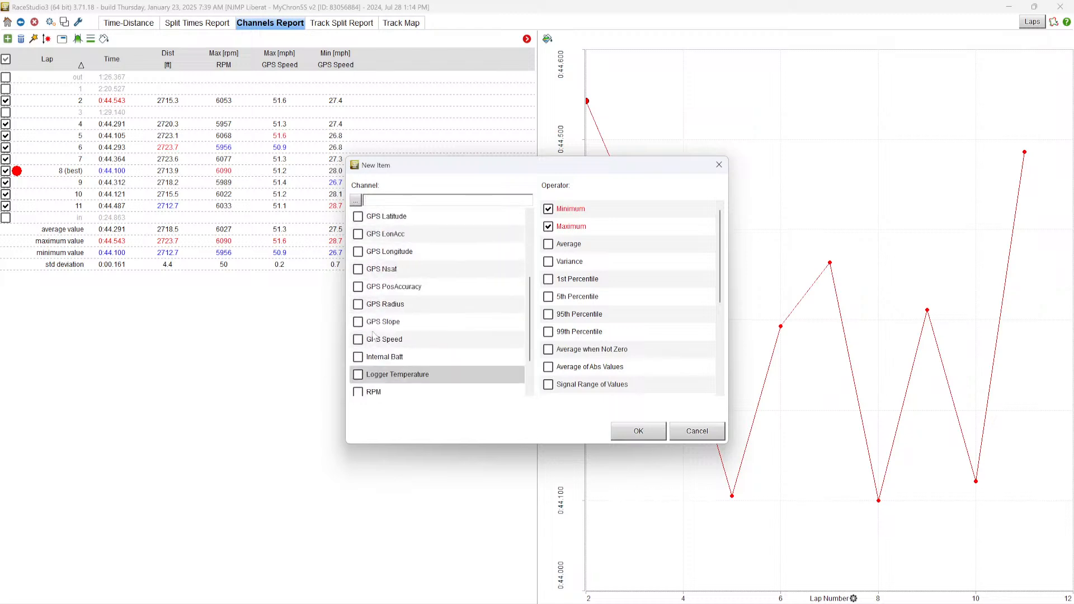
scroll(373, 334, "up", 1)
left_click(358, 305)
left_click(358, 340)
left_click(631, 434)
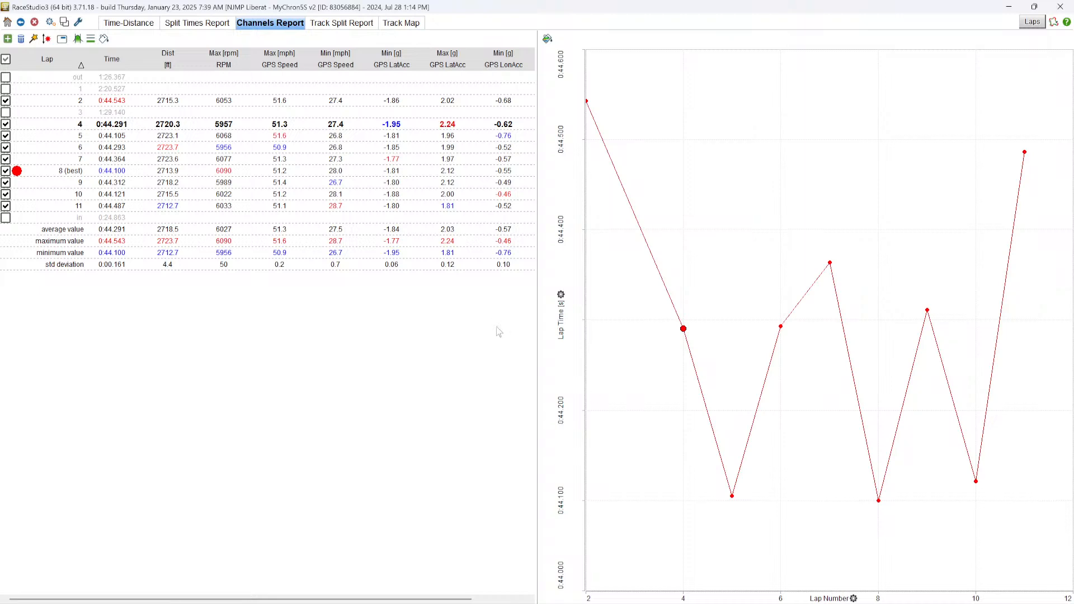
left_click_drag(469, 600, 525, 600)
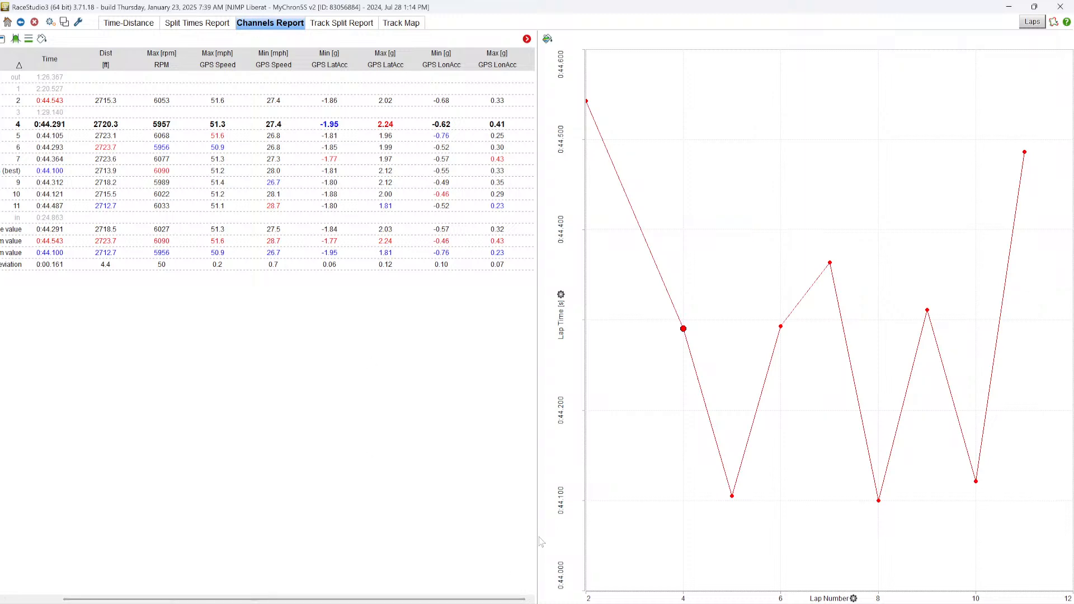
left_click_drag(542, 537, 608, 529)
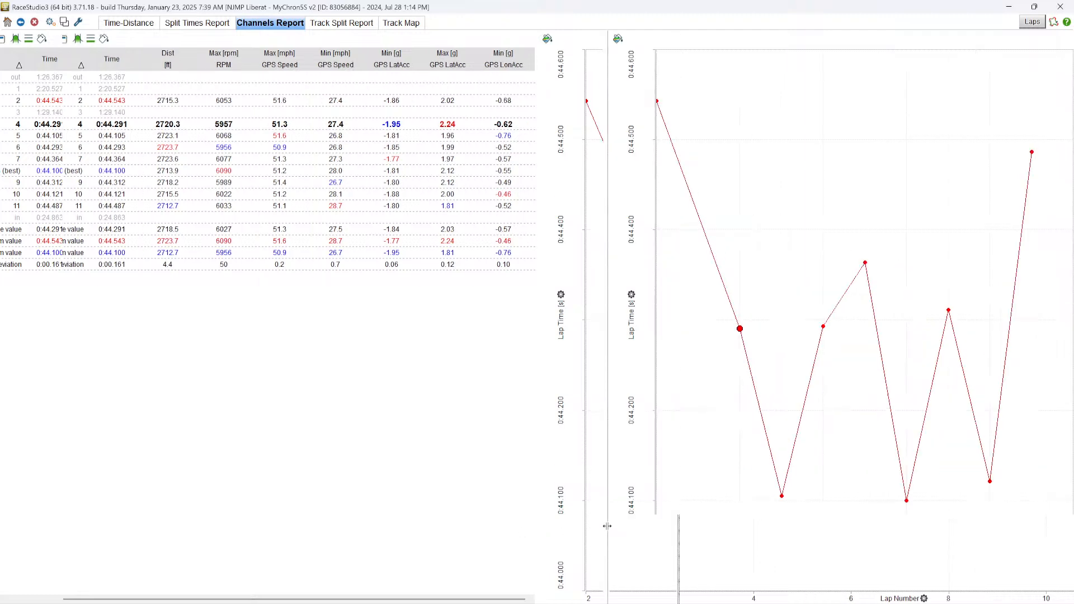
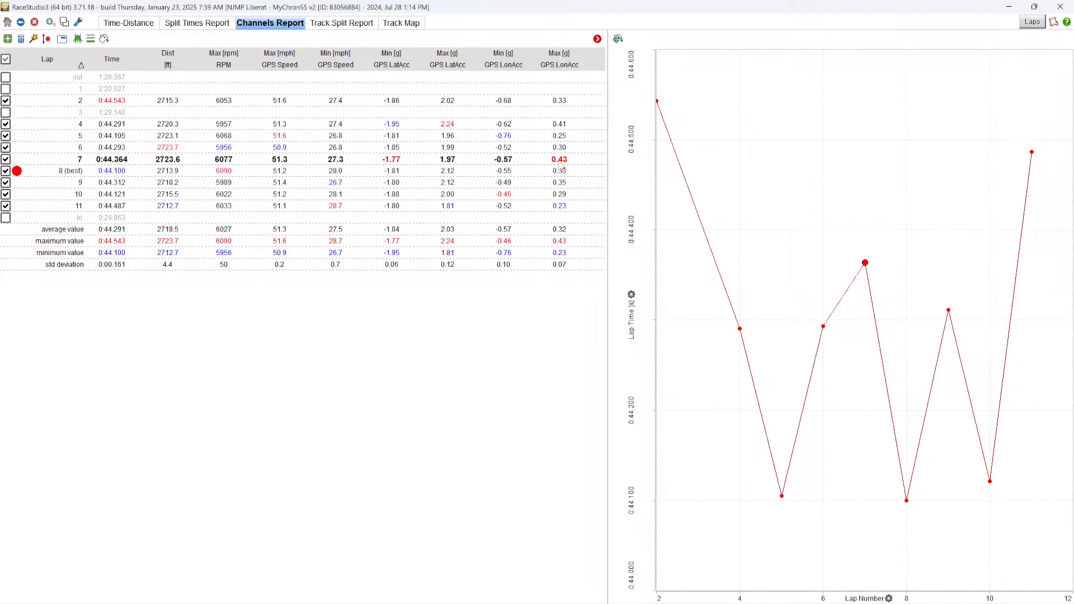
Open the Track Split Report for segment 1 and show statistics in its lap list.
left_click(327, 25)
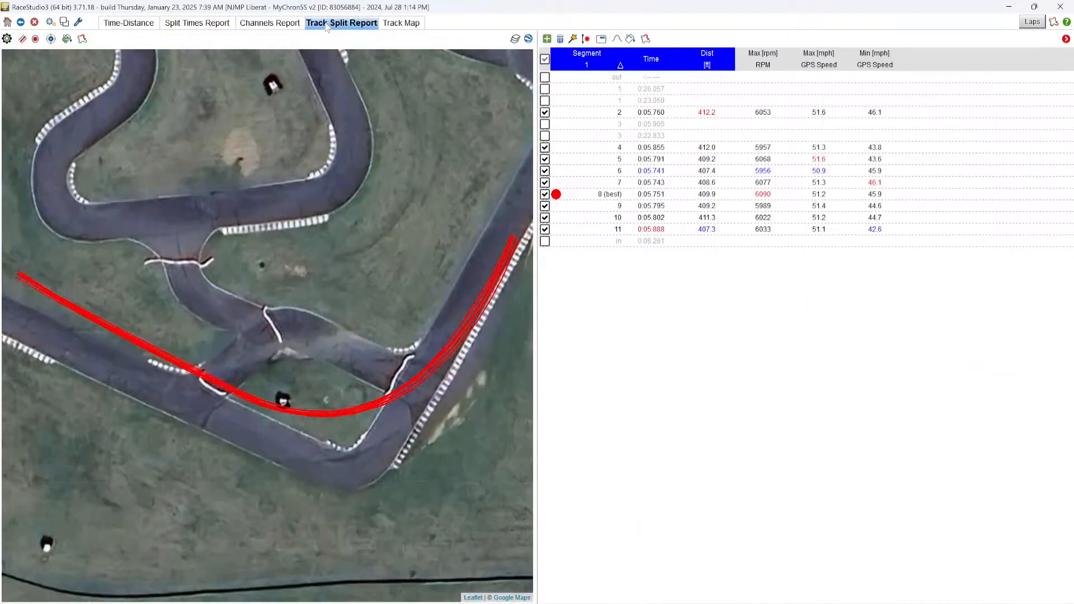
scroll(313, 168, "down", 3)
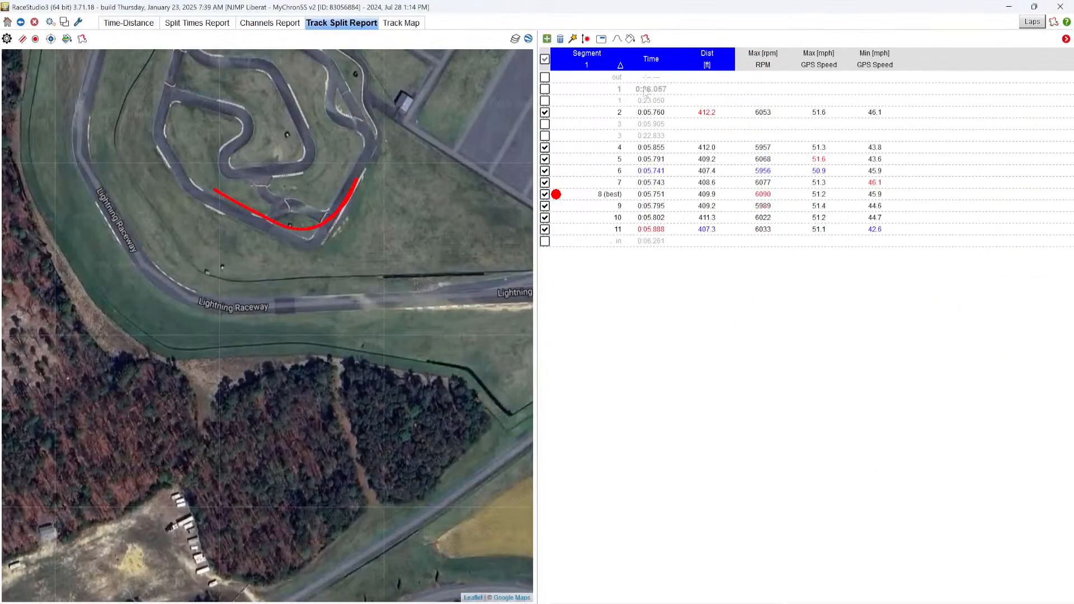
left_click(617, 38)
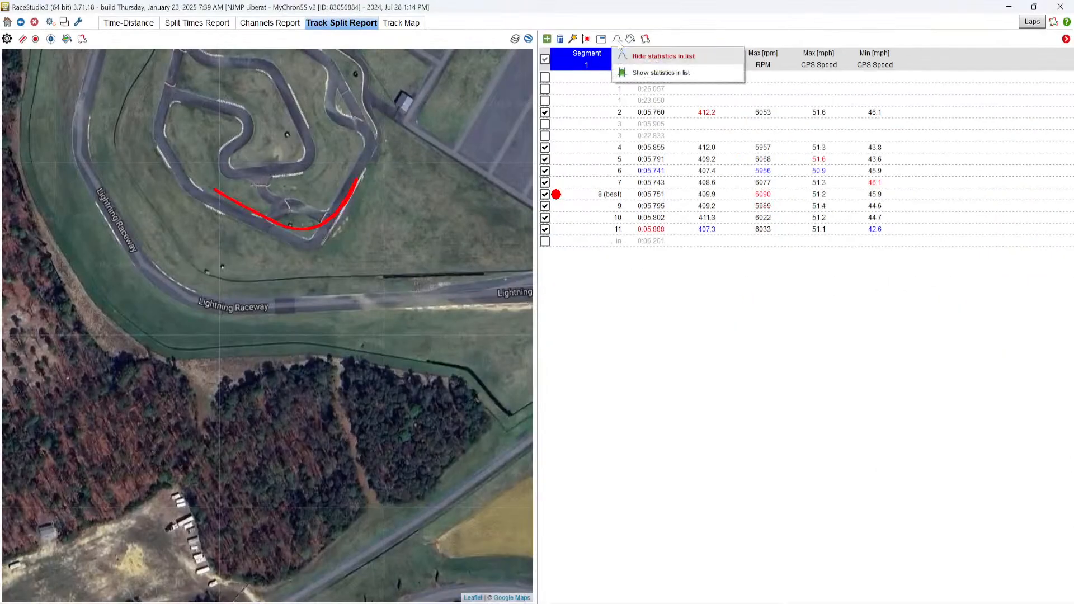
left_click(655, 73)
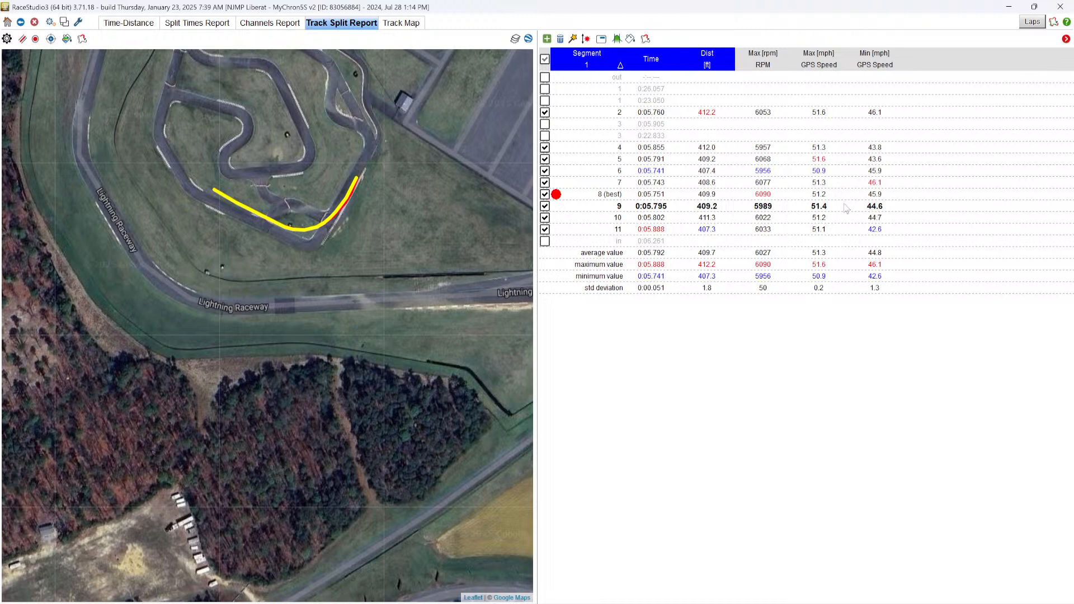
Look over the track segments in the Time-Distance view and return to the Track Split Report.
left_click(146, 24)
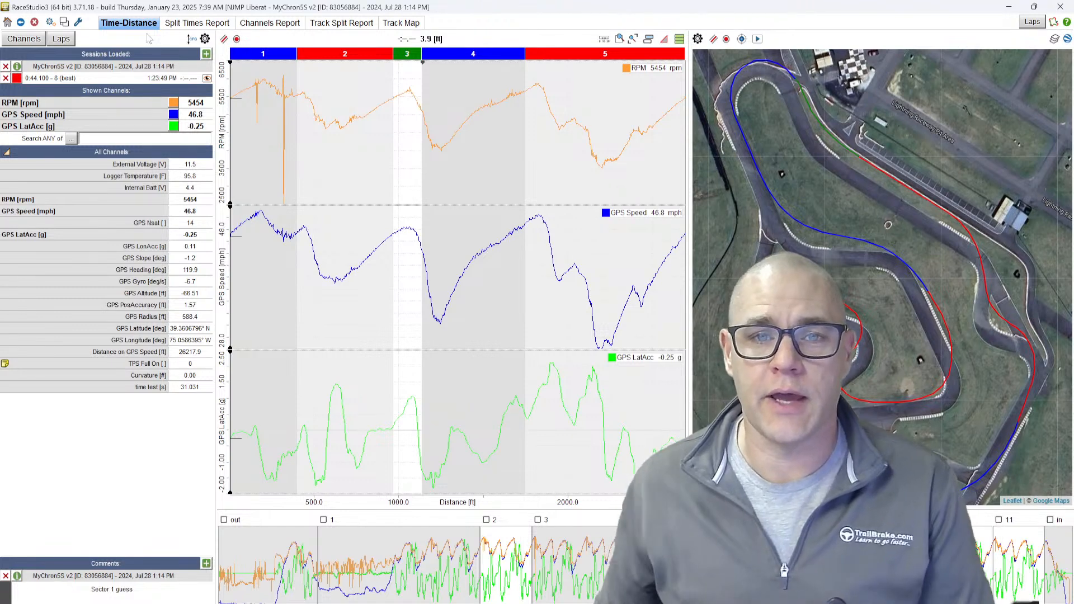
left_click(340, 26)
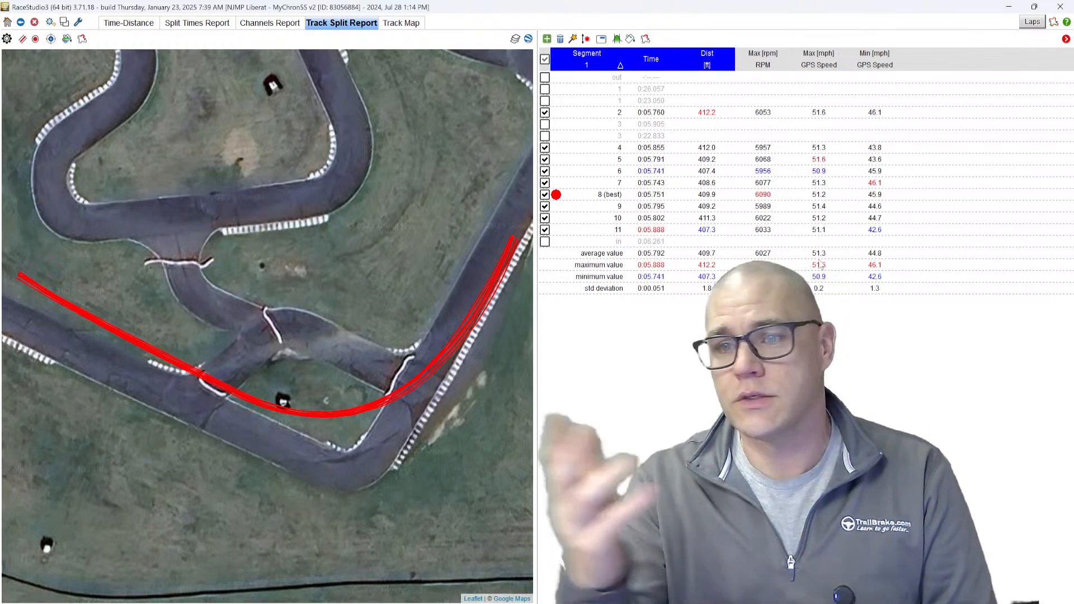
left_click(1021, 182)
left_click(1021, 182)
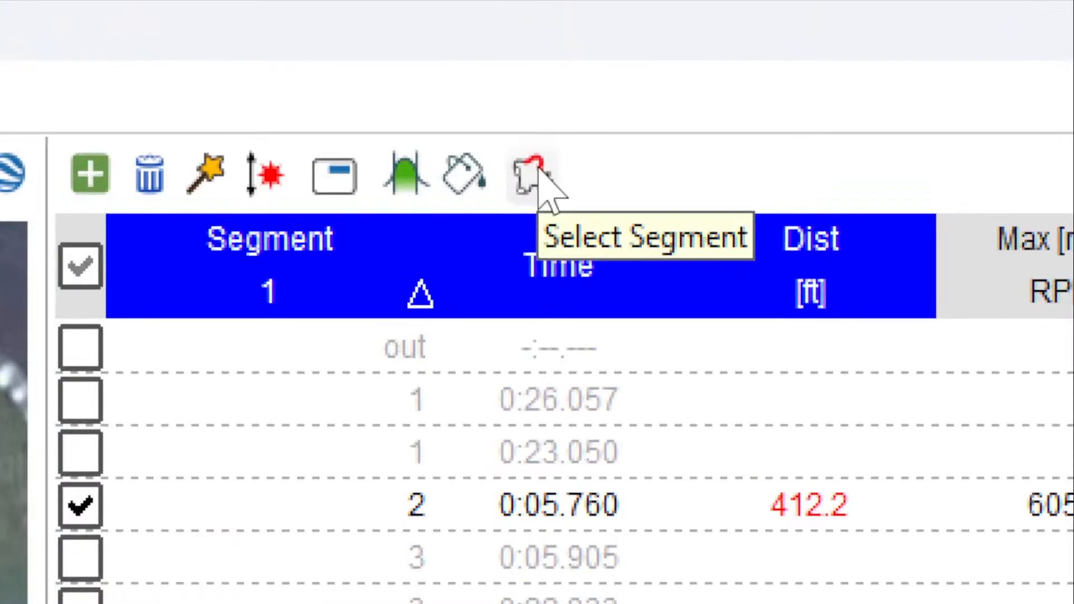
Switch the Track Split Report to segment 2.
left_click(534, 178)
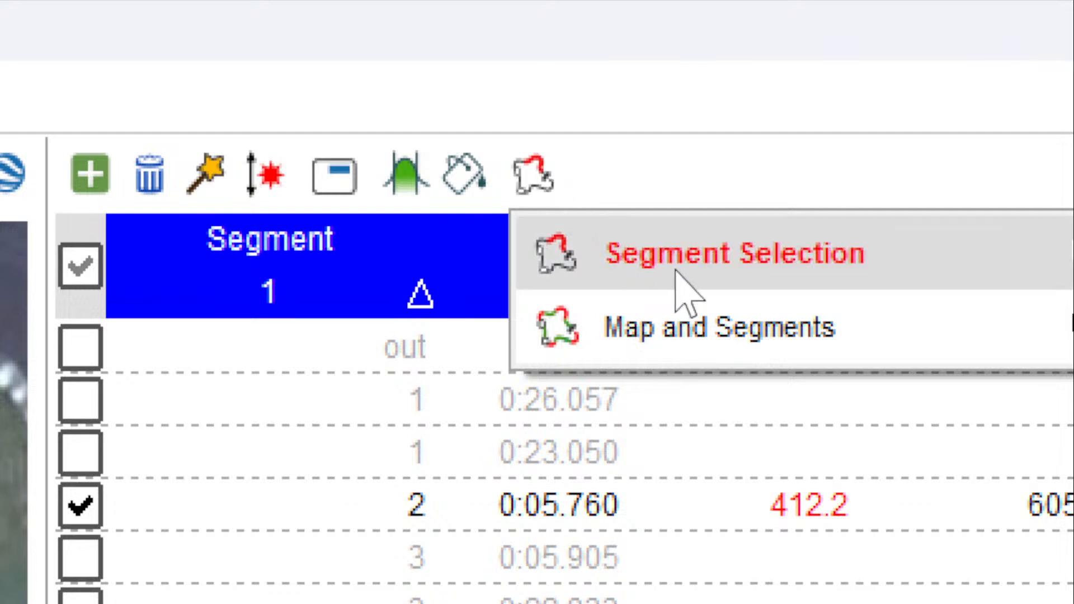
mouse_move(1069, 253)
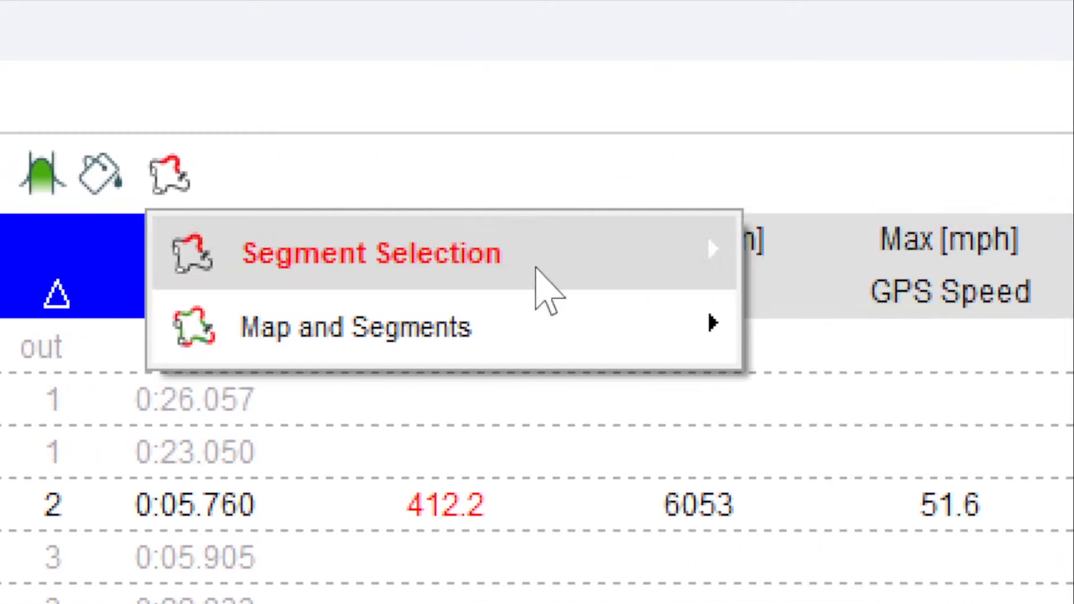
mouse_move(534, 283)
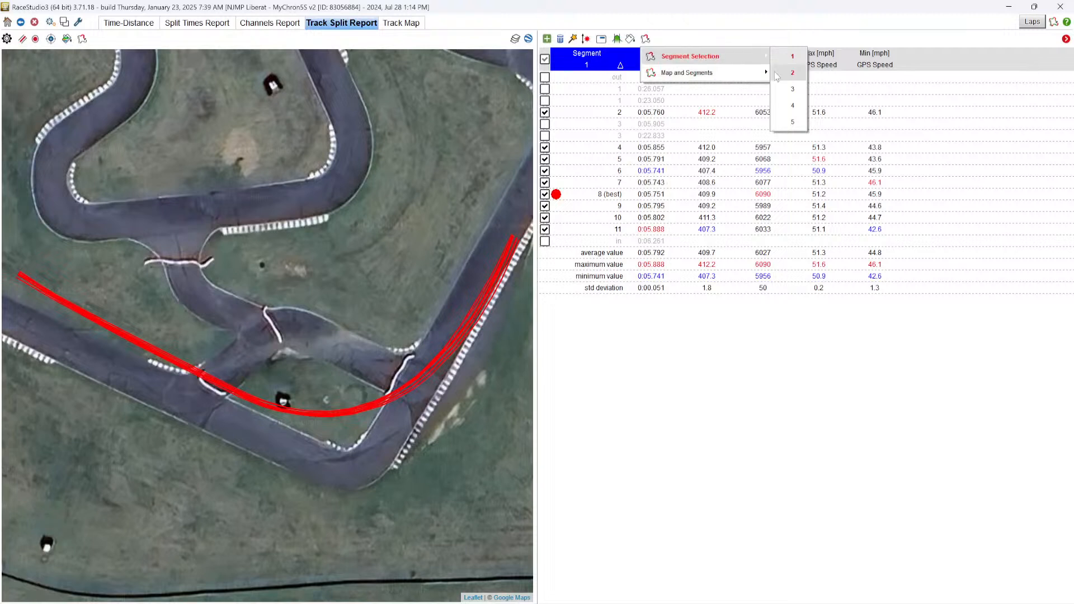
left_click(792, 73)
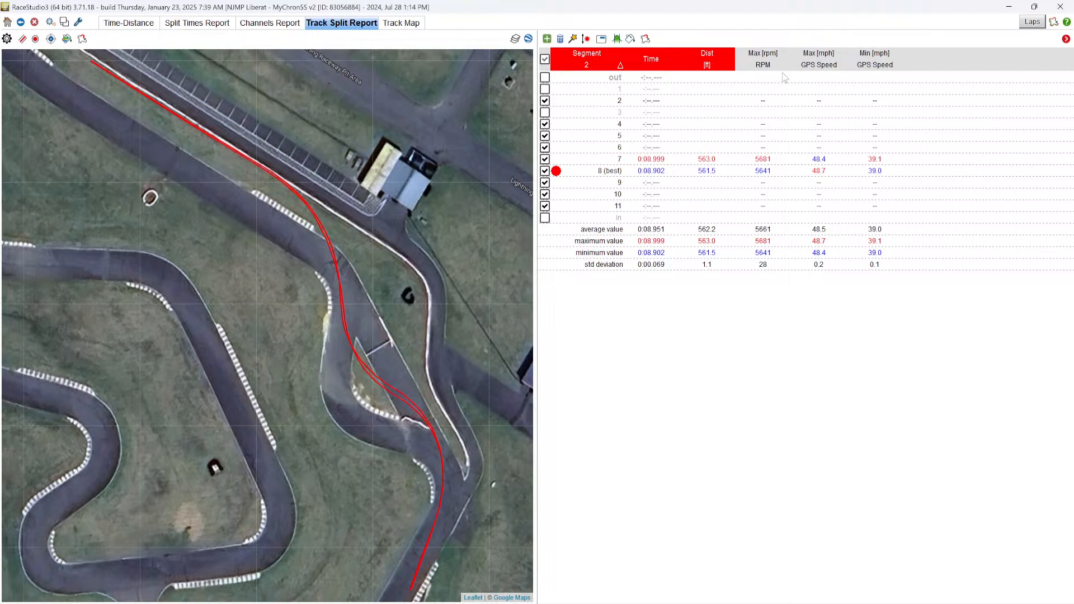
Restore the Time-Distance plot to the full lap and open the Track Map with the whole lap shown.
left_click(408, 25)
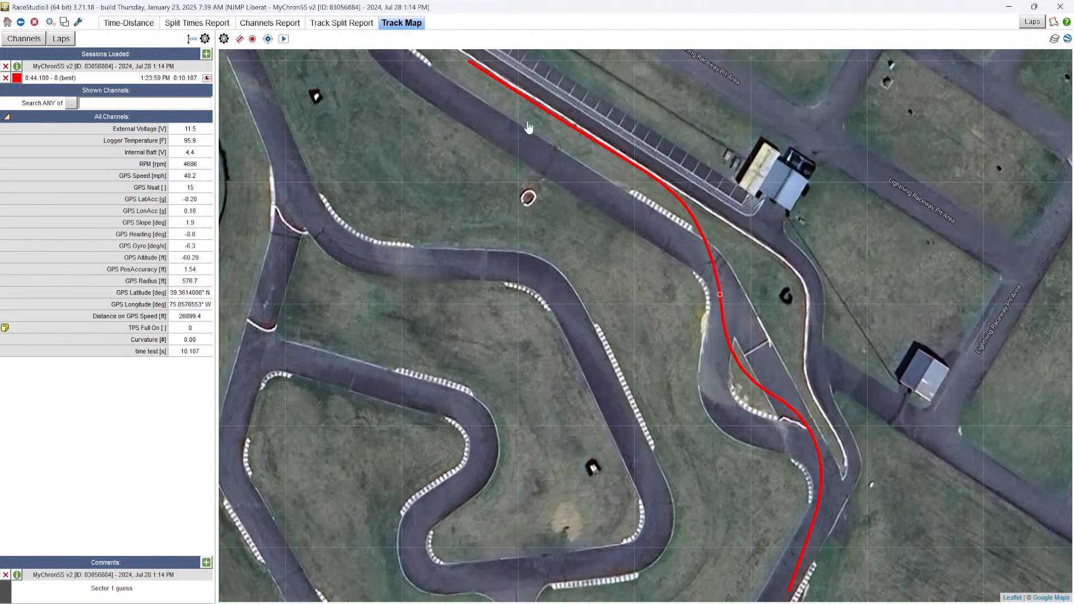
left_click(130, 23)
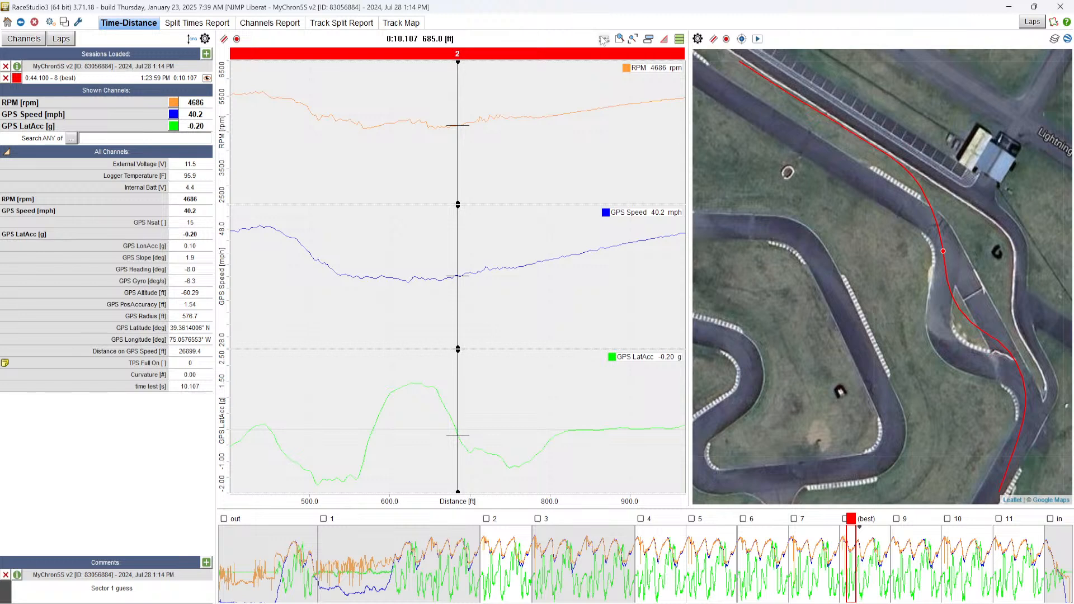
left_click(633, 39)
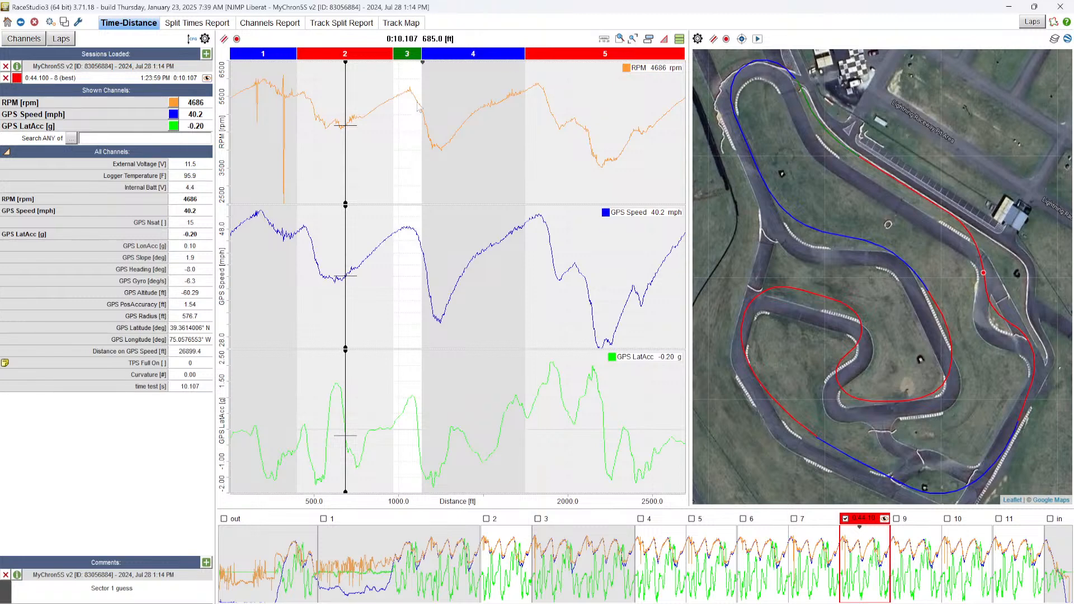
left_click(401, 23)
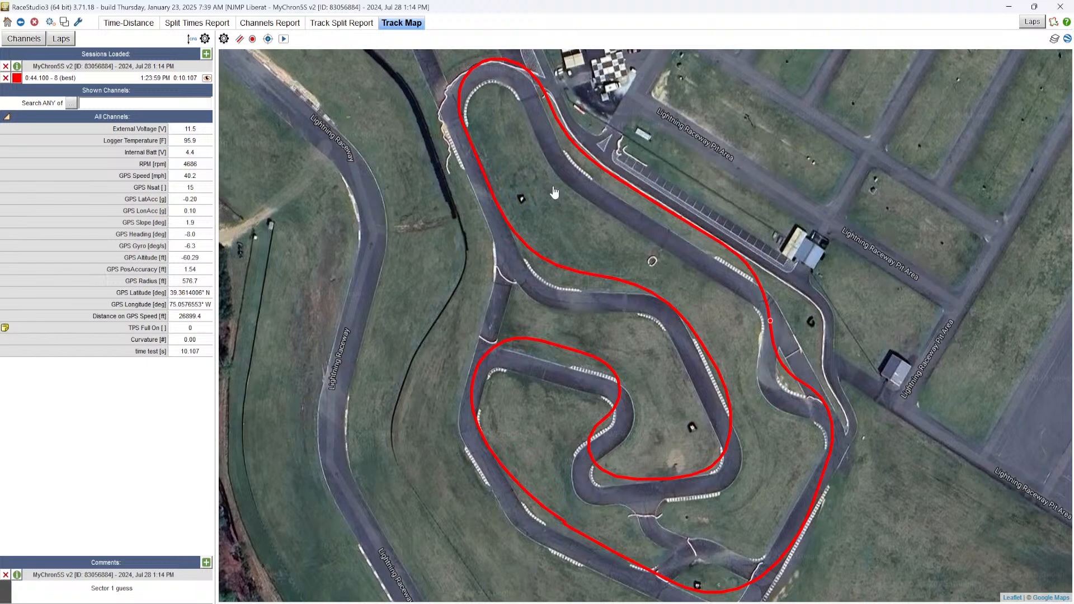
Set the Track Map's color method to color per channel, using the GPS Speed channel.
right_click(517, 165)
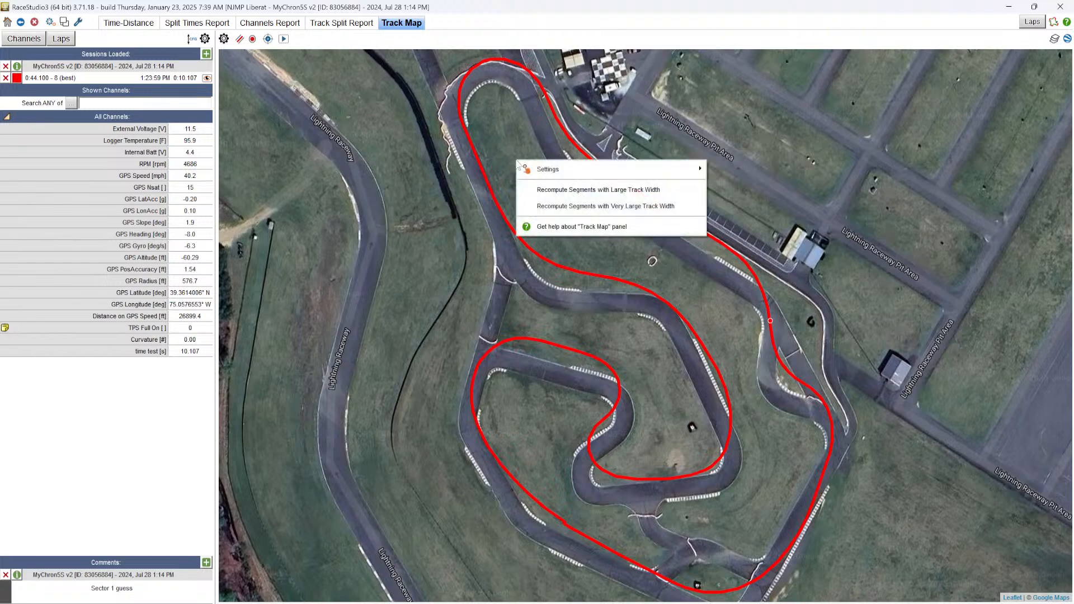
mouse_move(603, 177)
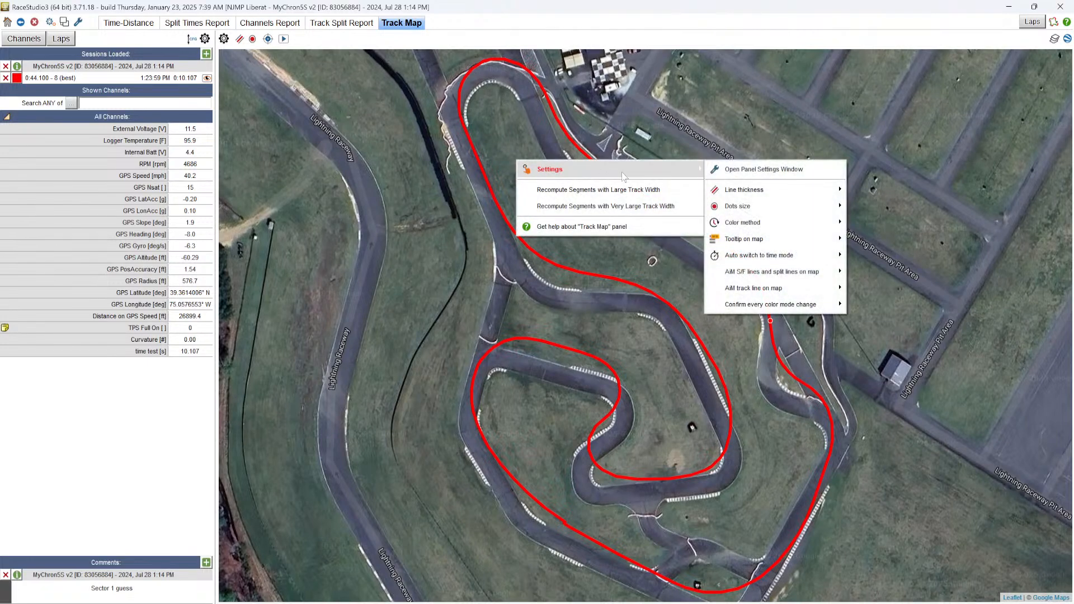
mouse_move(767, 220)
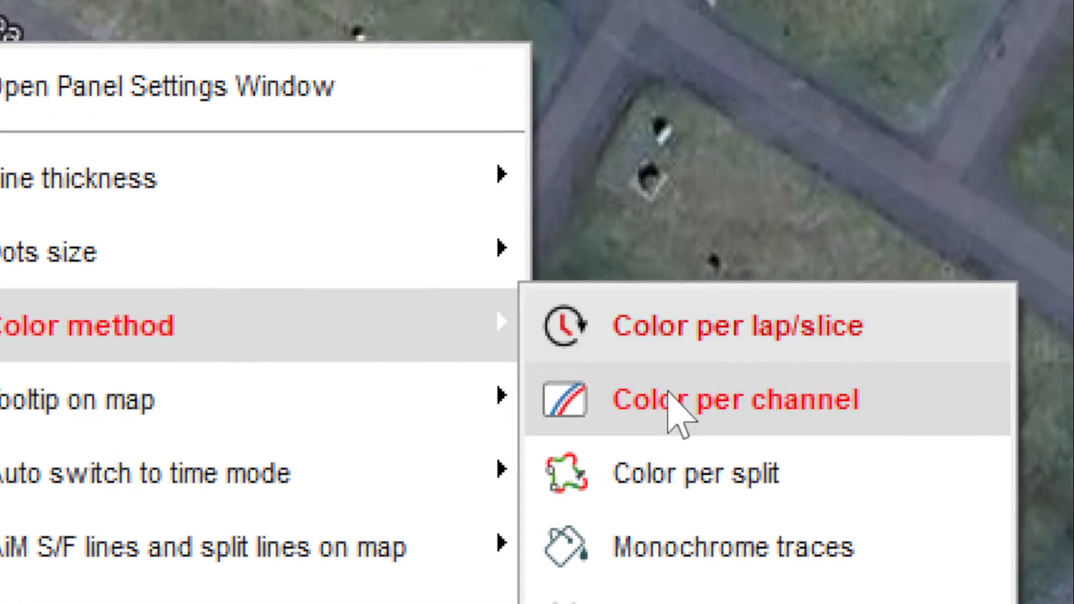
left_click(669, 393)
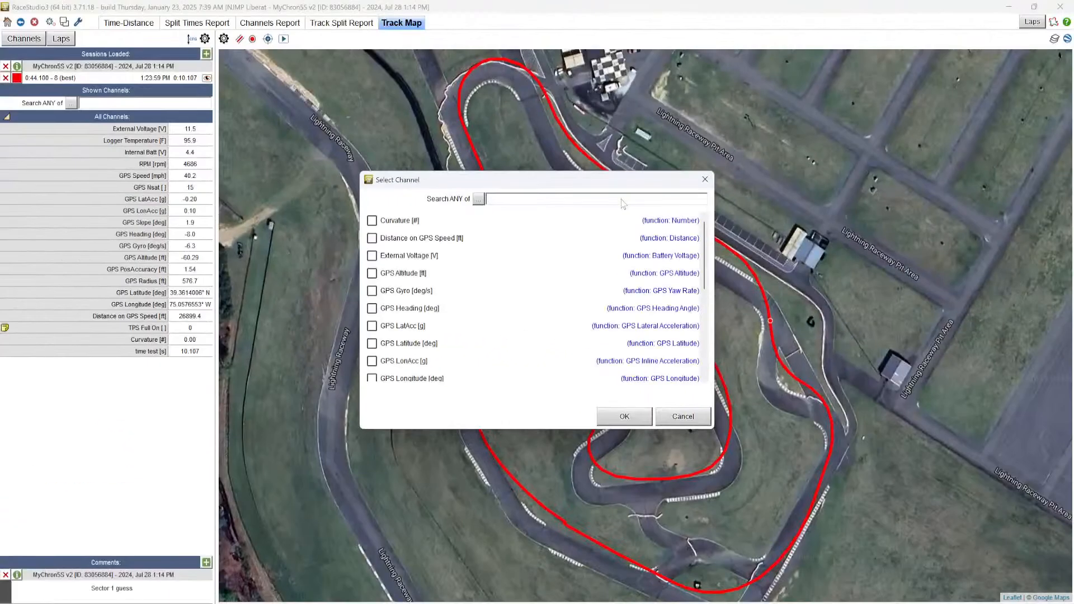
type("speed")
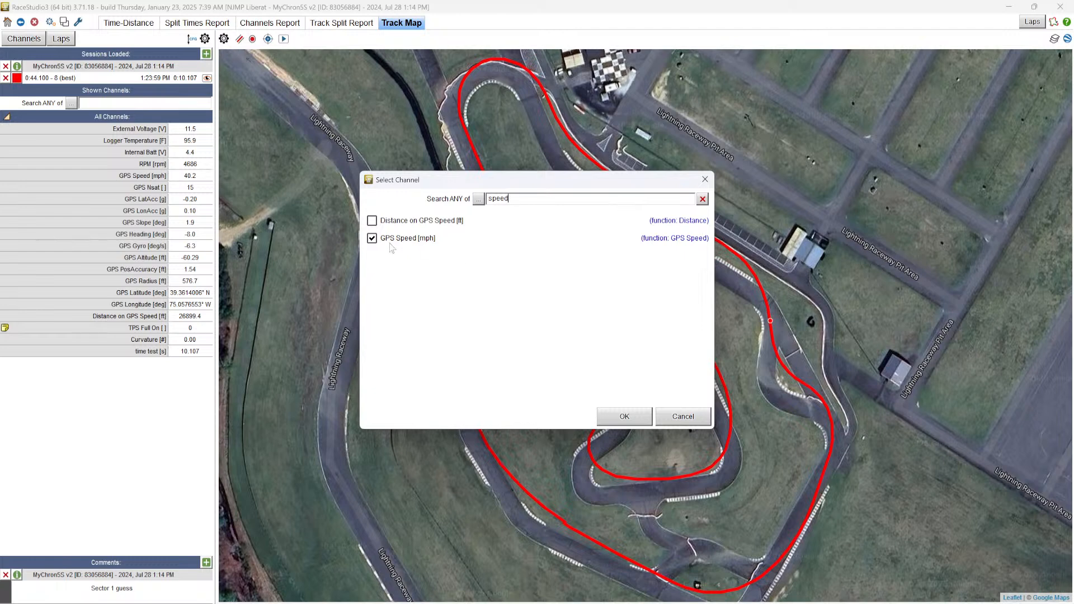
left_click(613, 421)
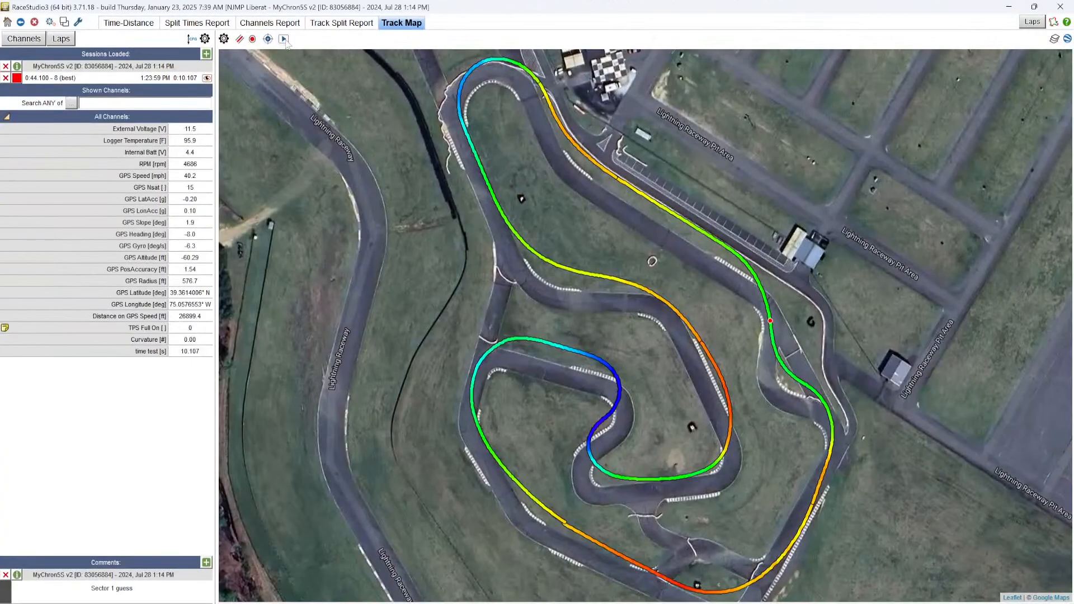
Play back the lap along the colored line on the Track Map and pause the playback.
left_click(283, 38)
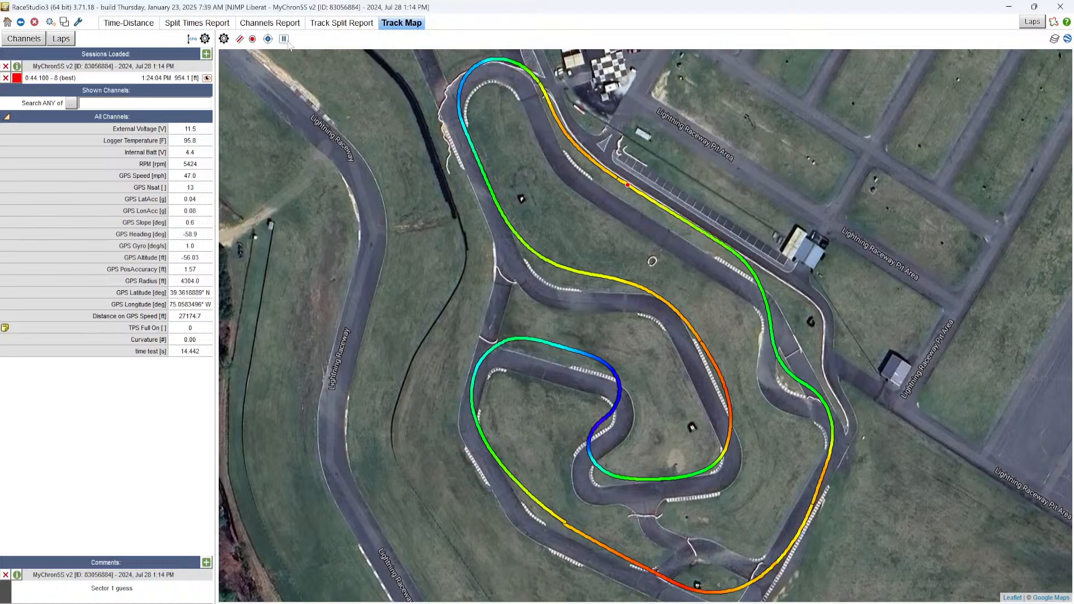
left_click(283, 40)
left_click(284, 40)
Return to the Track Split Report and select segment 3.
left_click(353, 26)
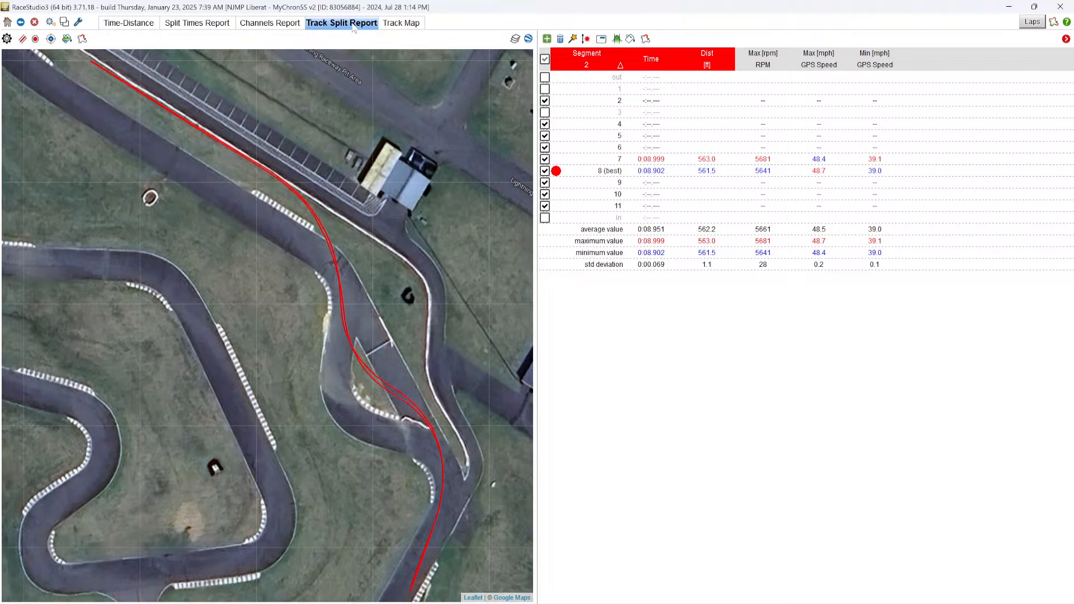
scroll(378, 153, "down", 2)
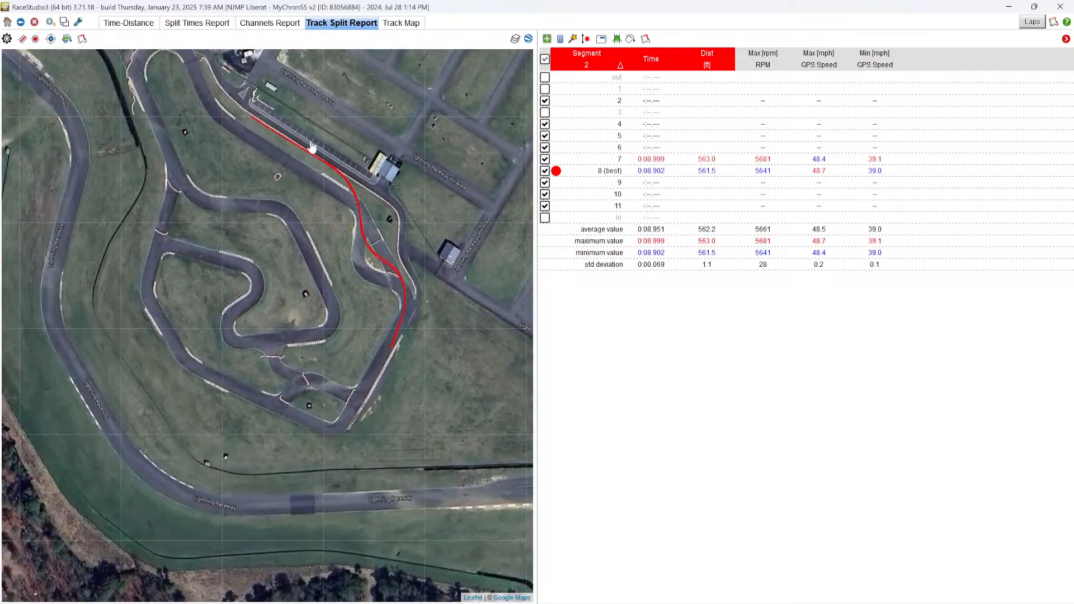
left_click(82, 39)
mouse_move(164, 60)
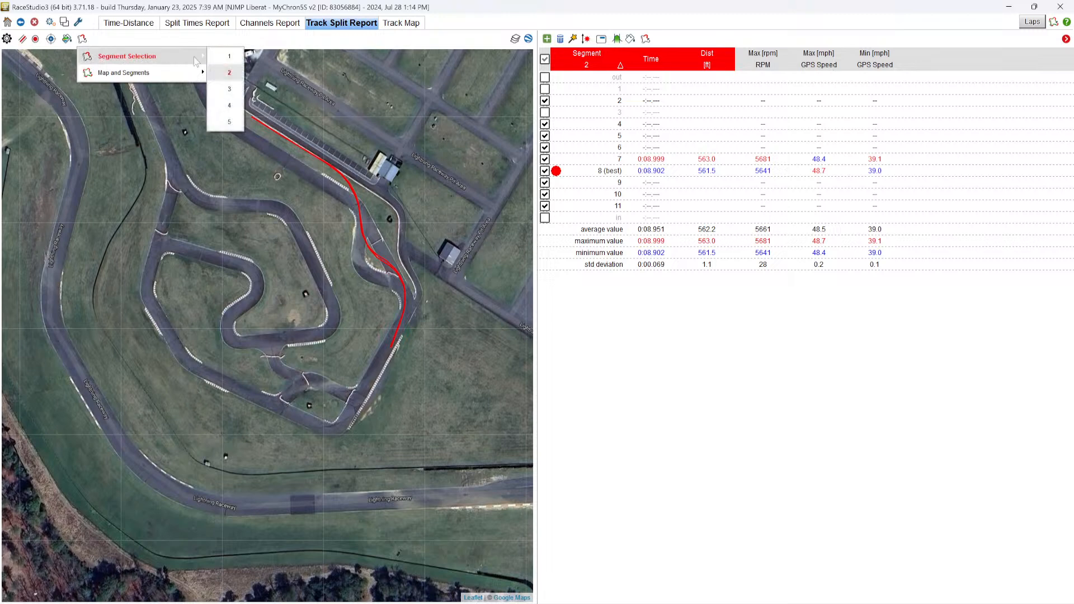
left_click(223, 89)
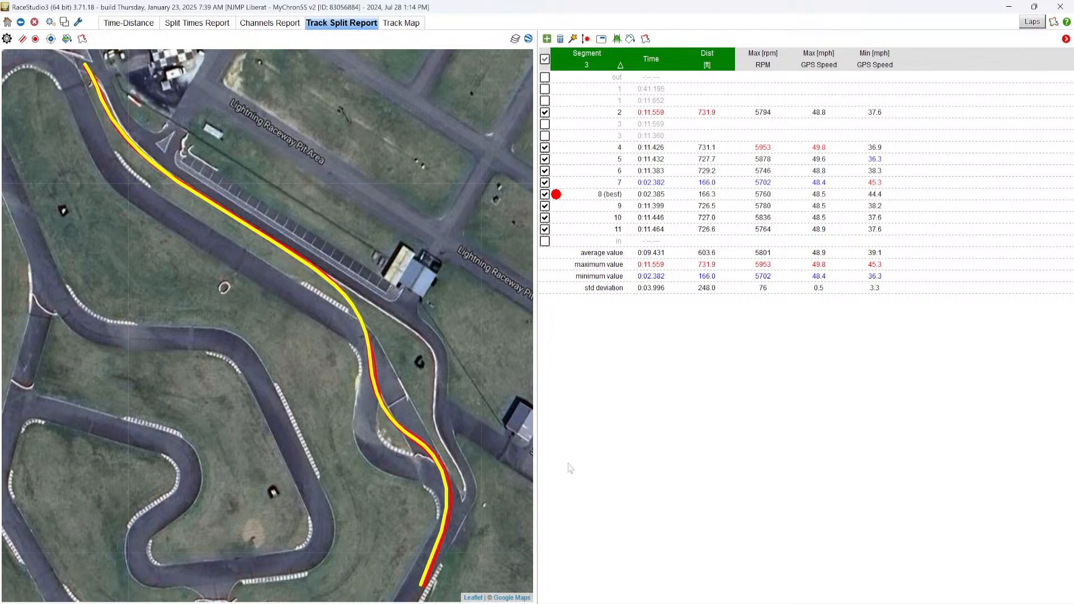
Check which context options the simplified mode offers for the split report table and the segment map.
right_click(590, 459)
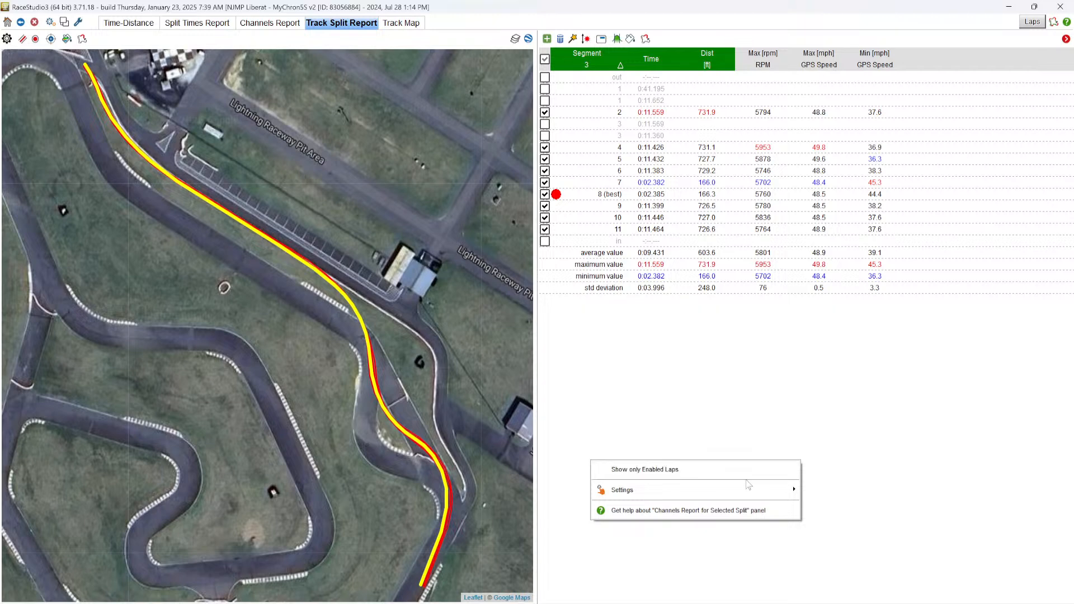
mouse_move(722, 497)
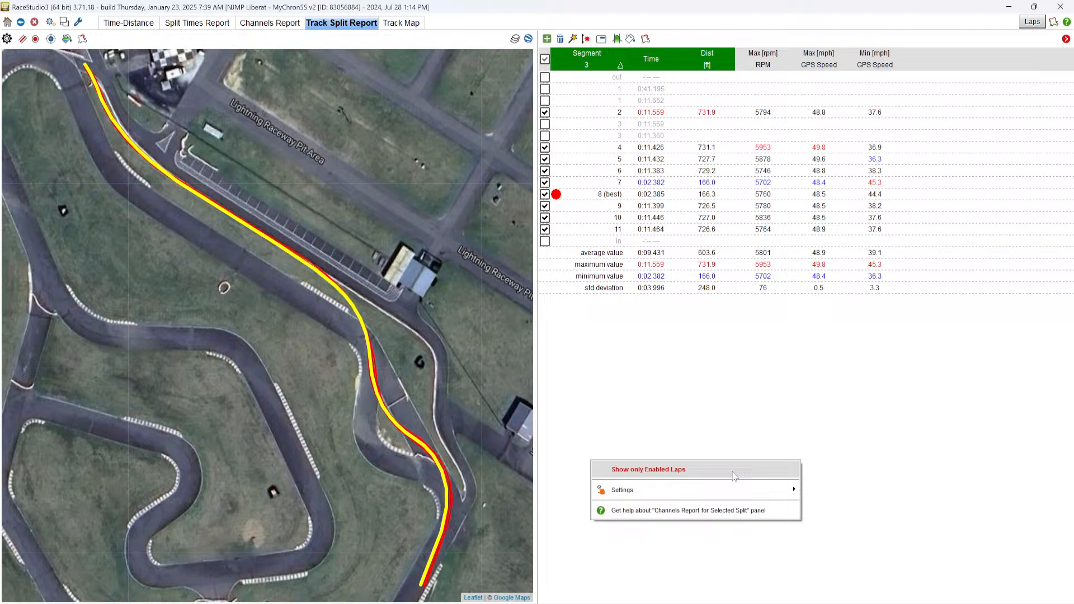
right_click(403, 411)
mouse_move(502, 450)
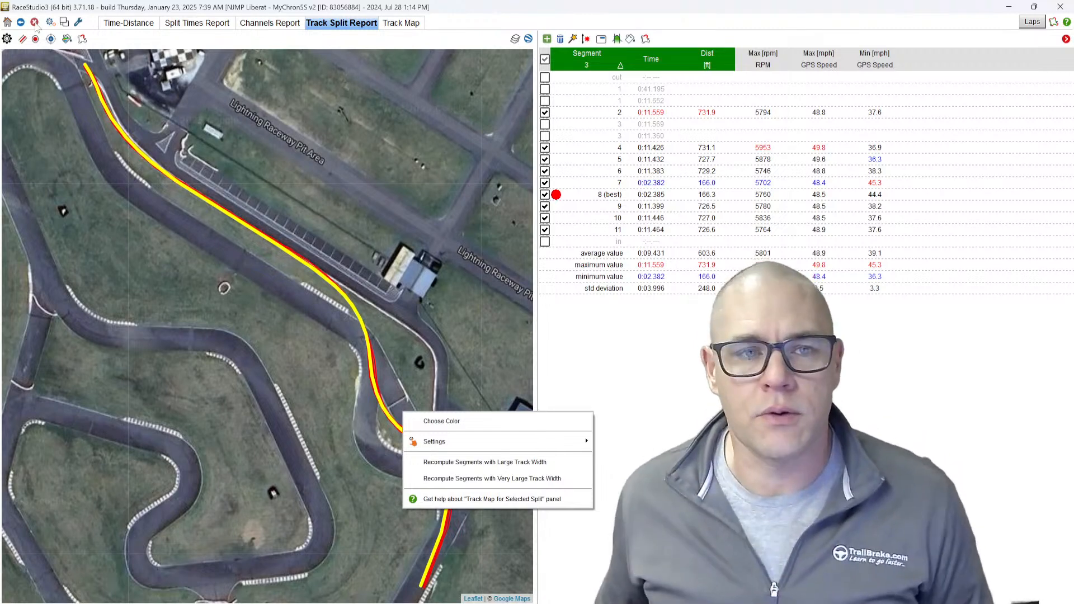
key("Escape")
Close the analysis, set the analysis interface to Advanced mode, and reopen the 2024, Jul 28 1:14 PM session.
left_click(34, 23)
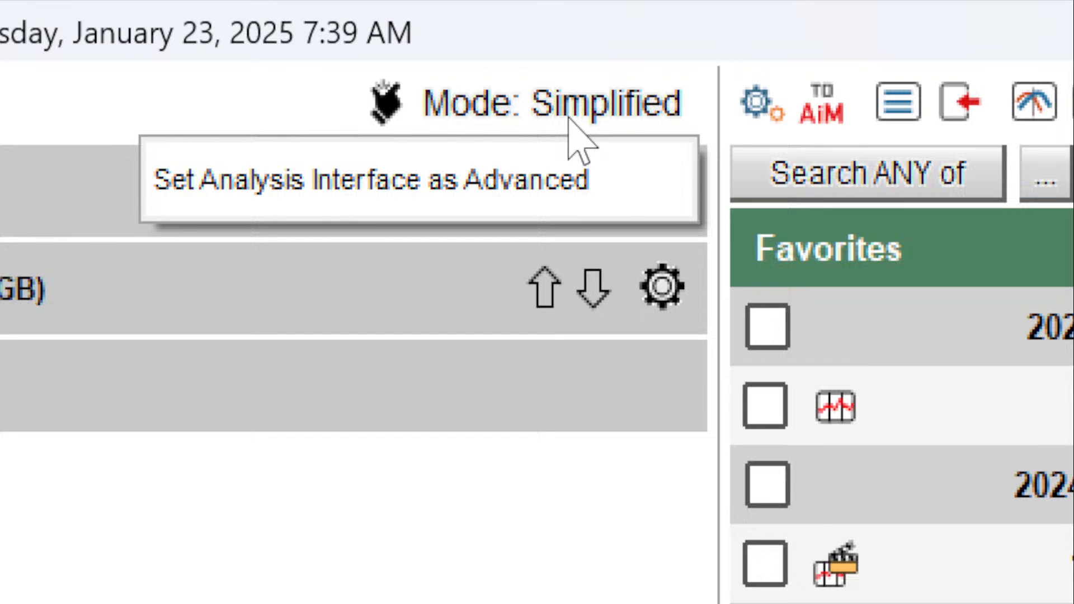
left_click(551, 170)
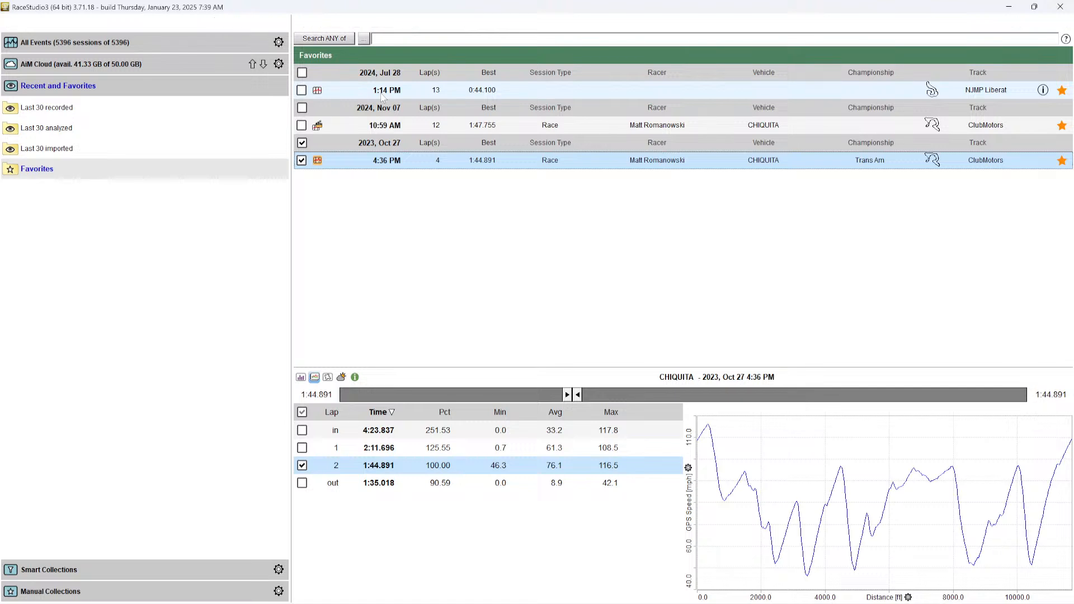
double_click(382, 98)
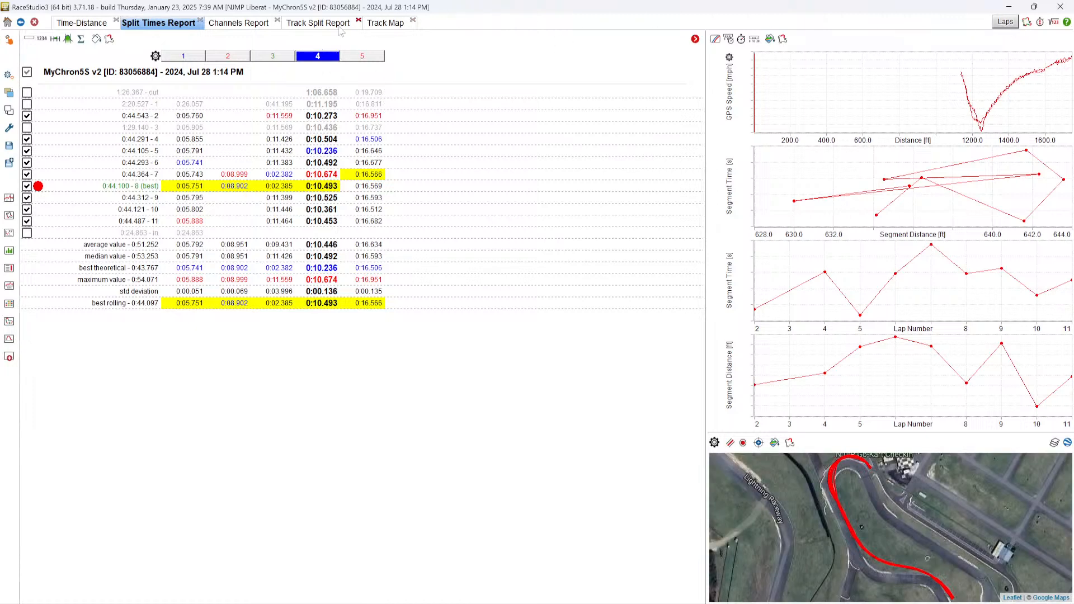
In the Track Split Report layout, add a Time-Distance panel below the segment's channels table.
left_click(385, 24)
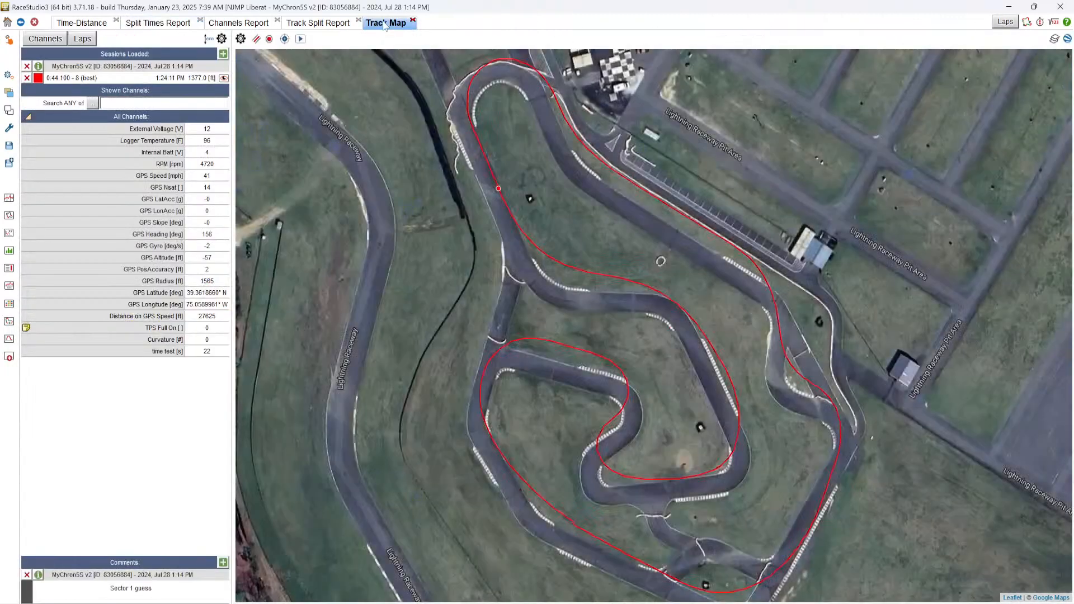
left_click(337, 24)
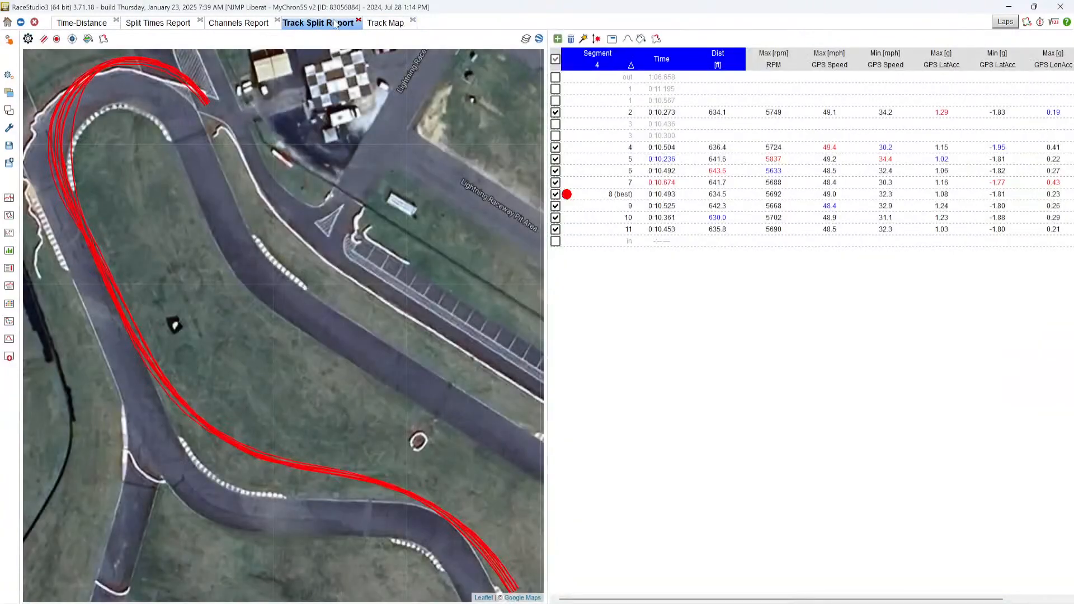
right_click(587, 281)
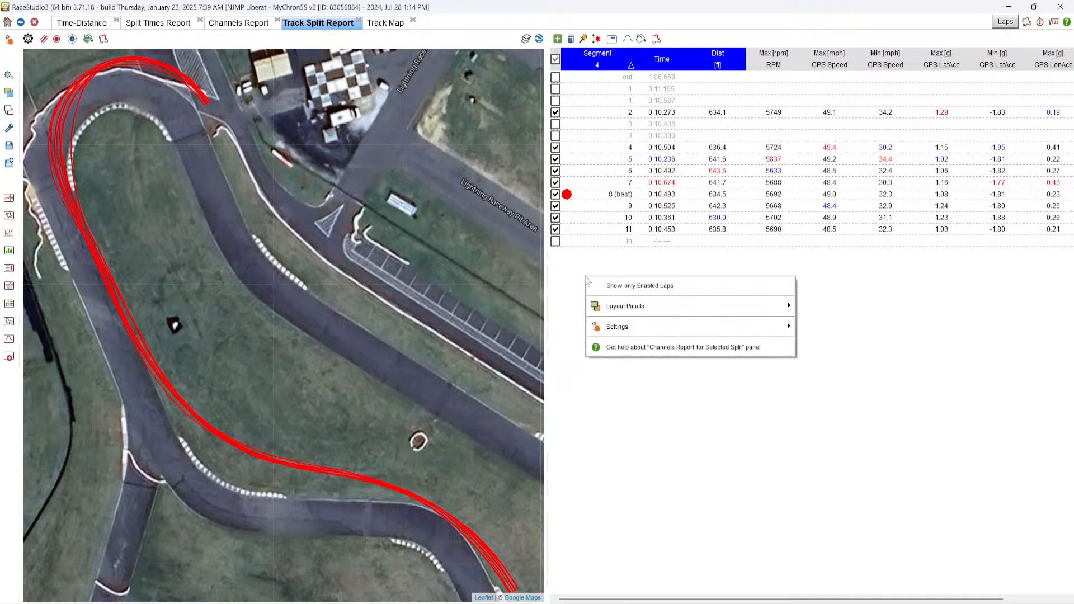
mouse_move(716, 309)
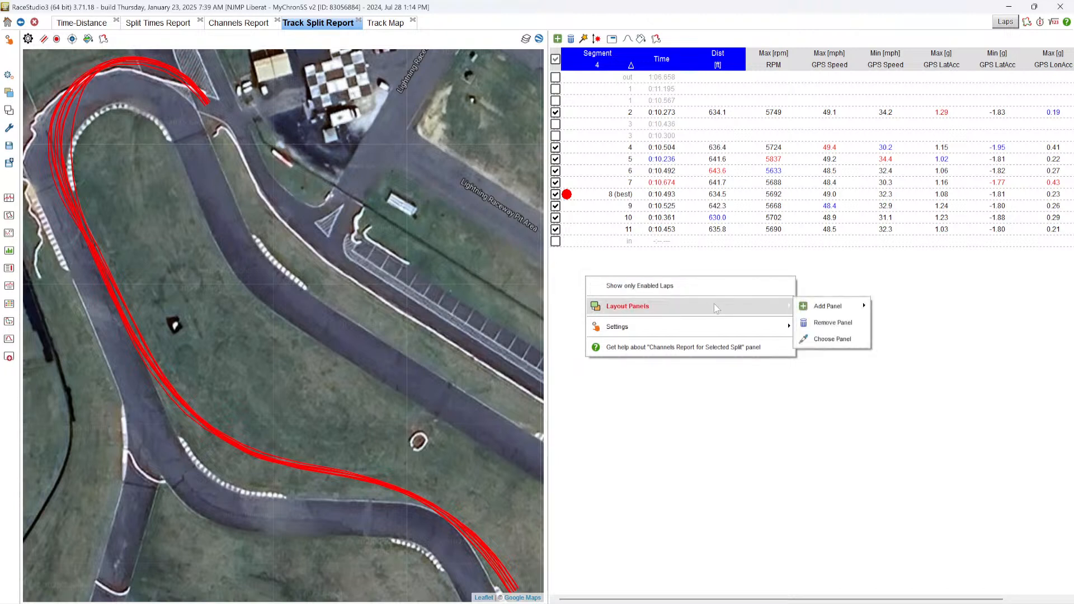
mouse_move(820, 310)
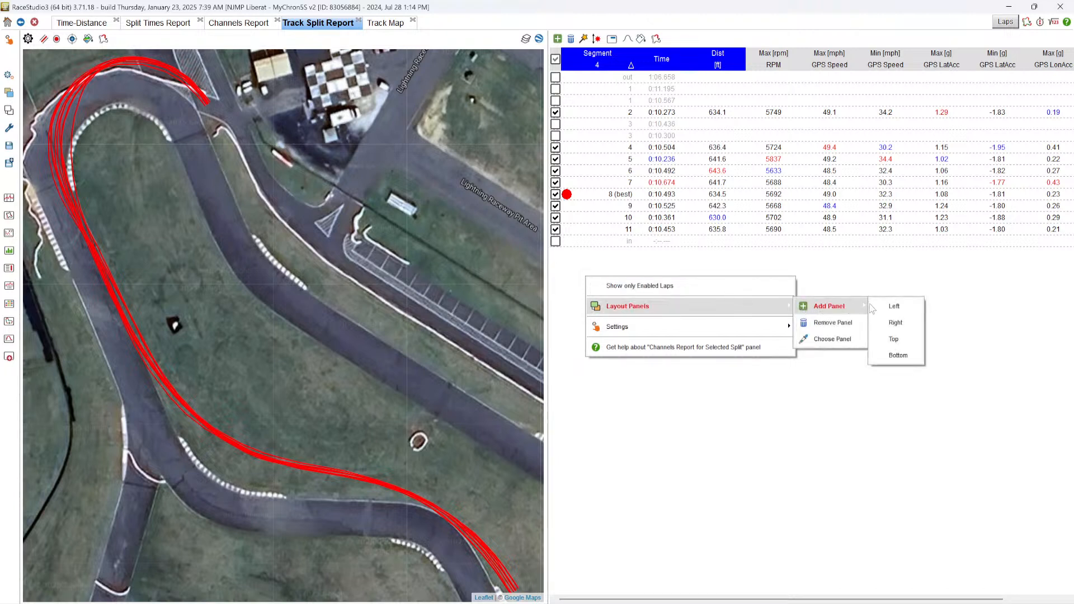
left_click(896, 356)
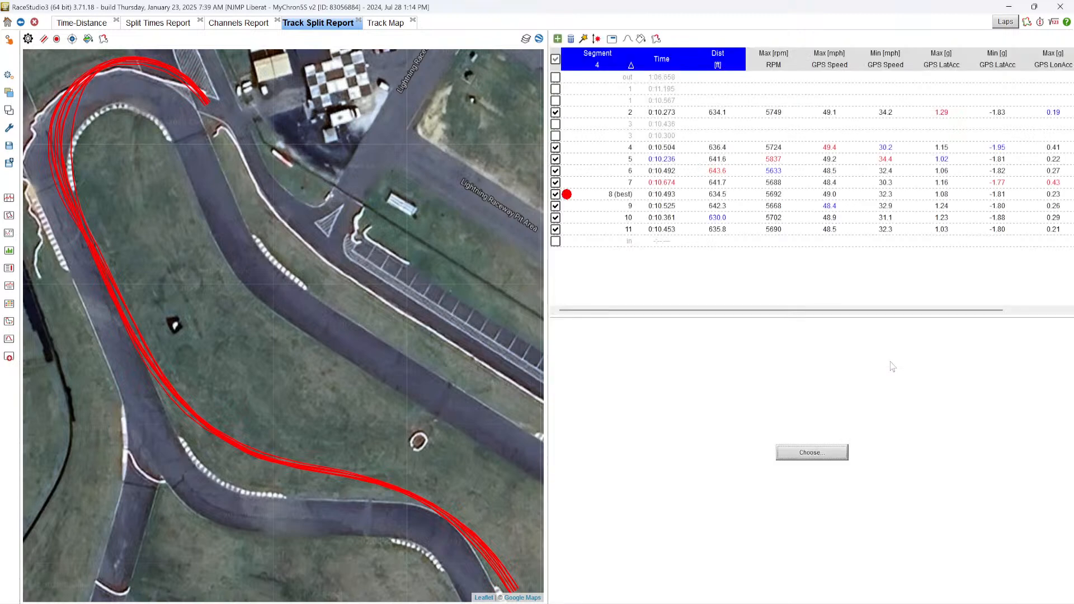
left_click(822, 456)
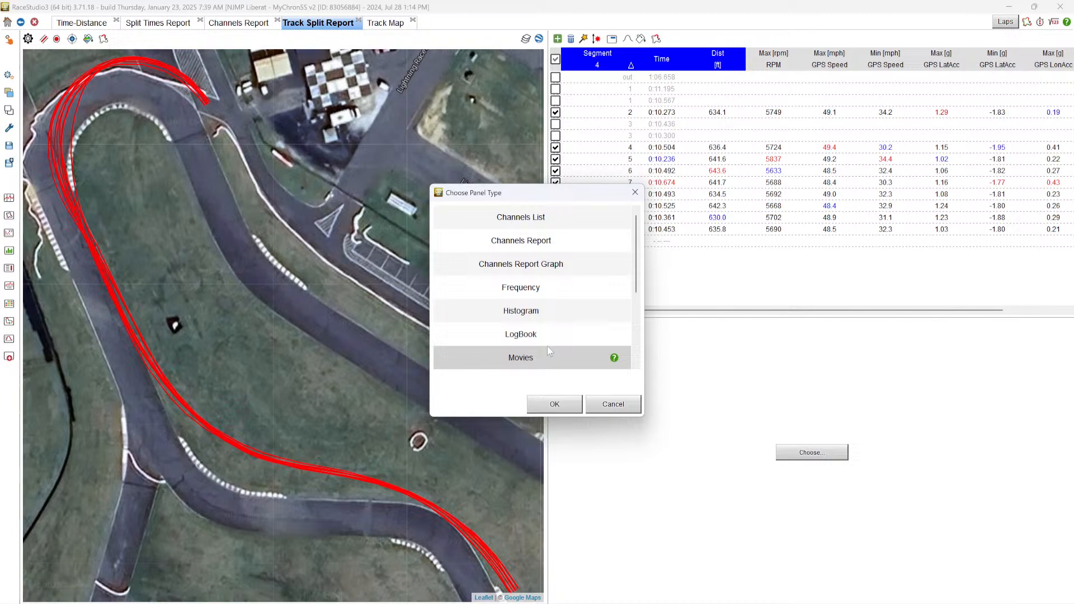
scroll(547, 345, "down", 2)
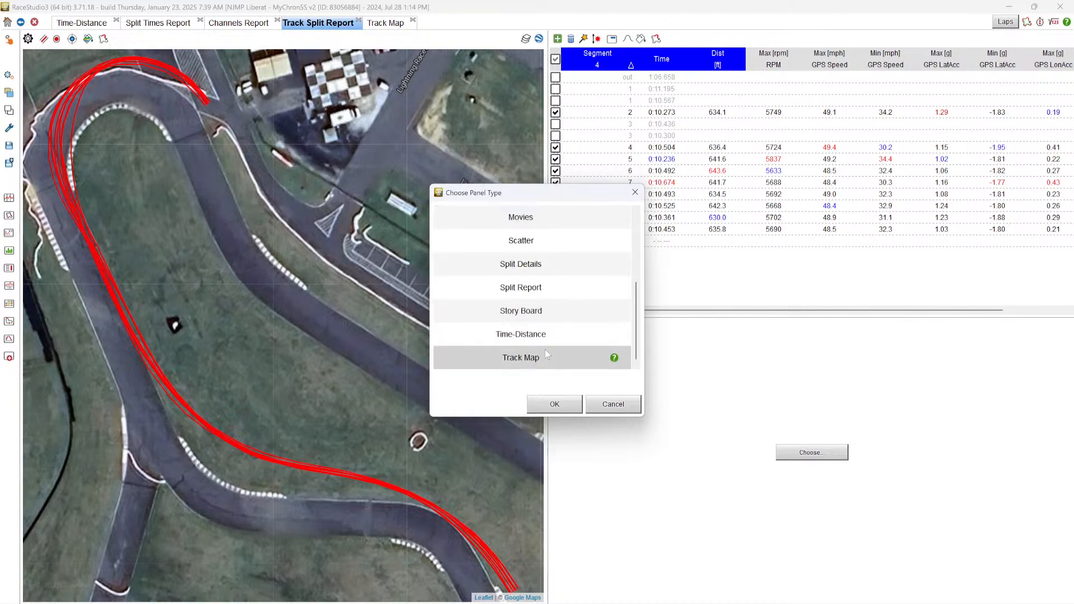
double_click(543, 341)
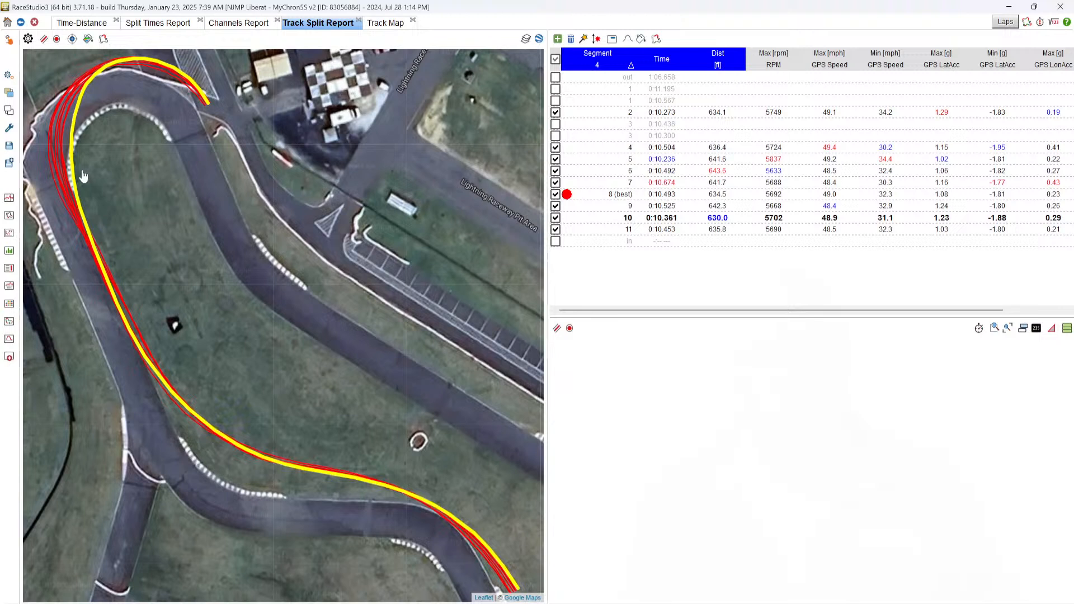
Add a Channels List panel to the left of the segment track map.
right_click(144, 180)
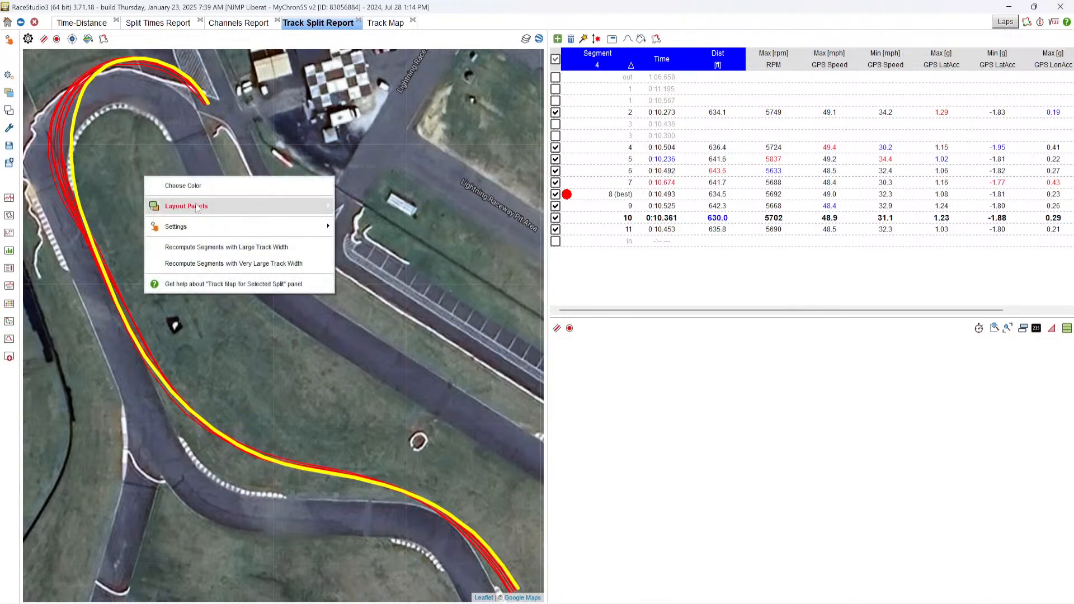
mouse_move(320, 208)
mouse_move(354, 208)
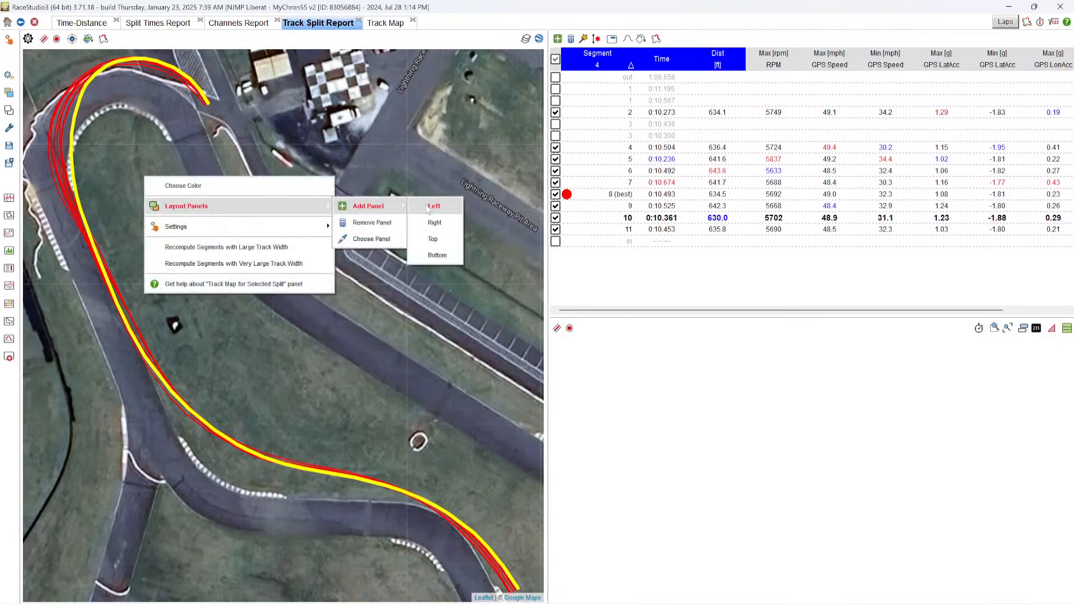
left_click(443, 210)
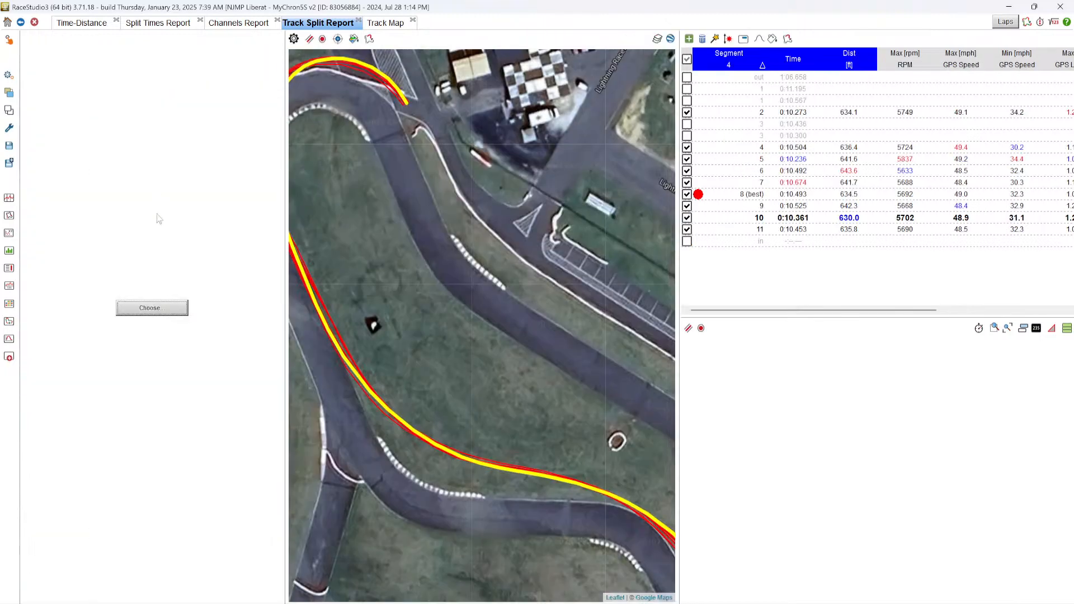
left_click(158, 311)
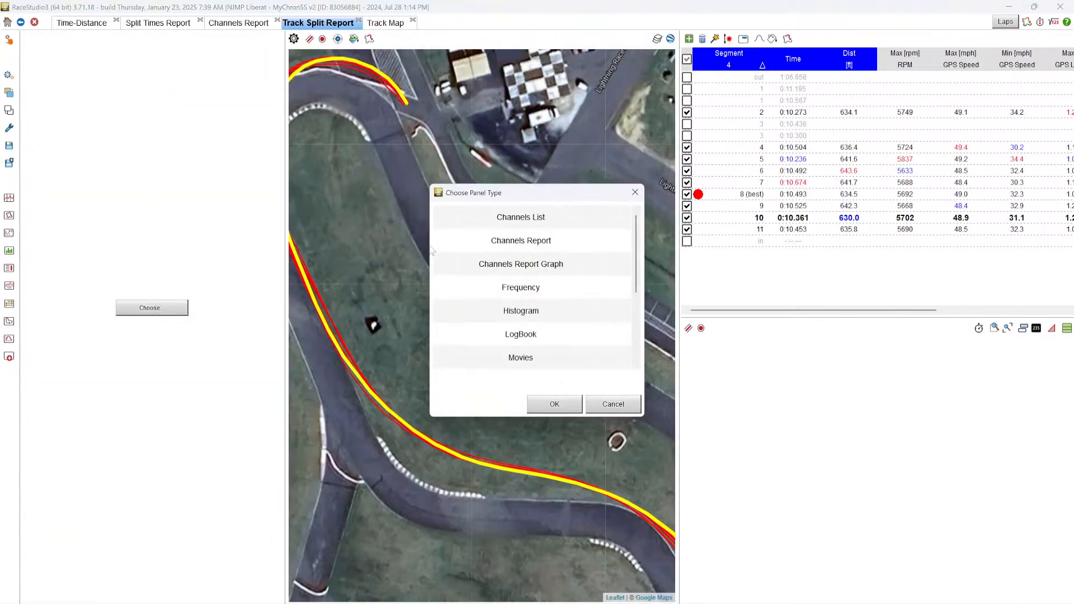
double_click(488, 220)
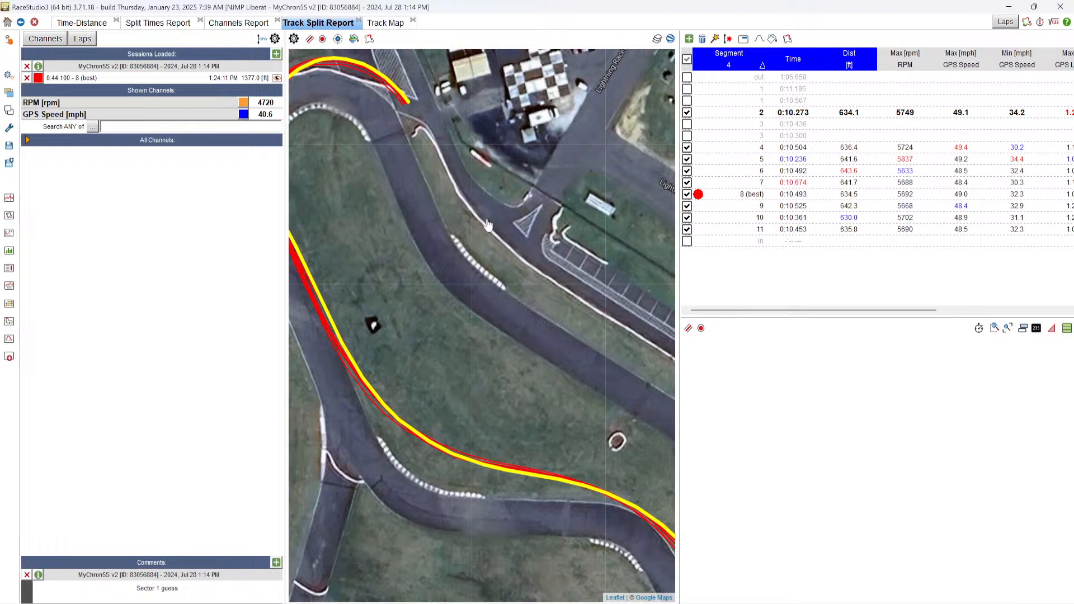
Remove the Track Map for Selected Split panel from the layout.
right_click(497, 335)
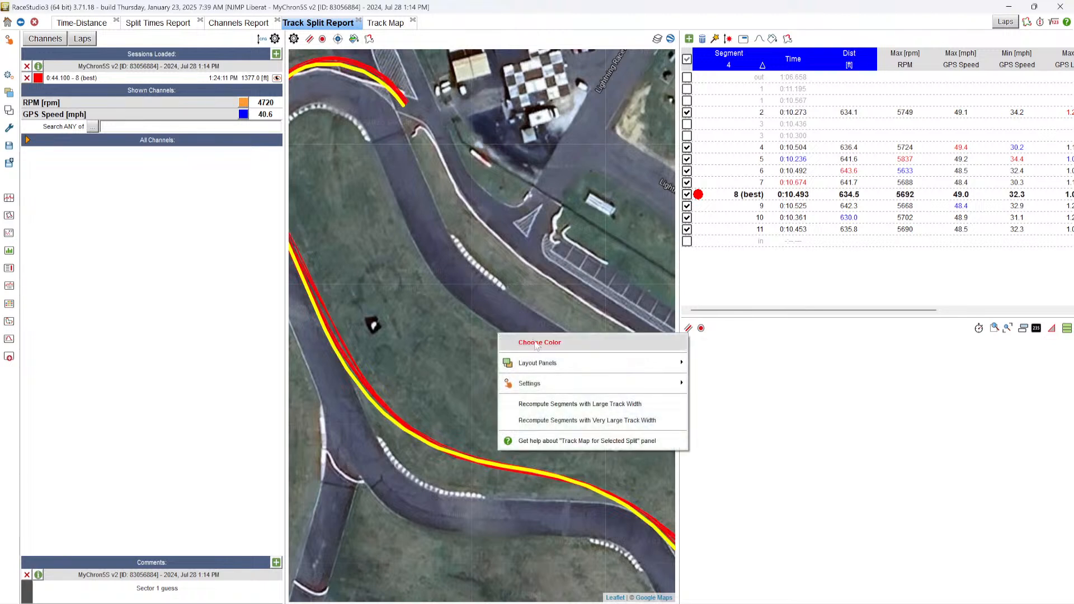
mouse_move(660, 364)
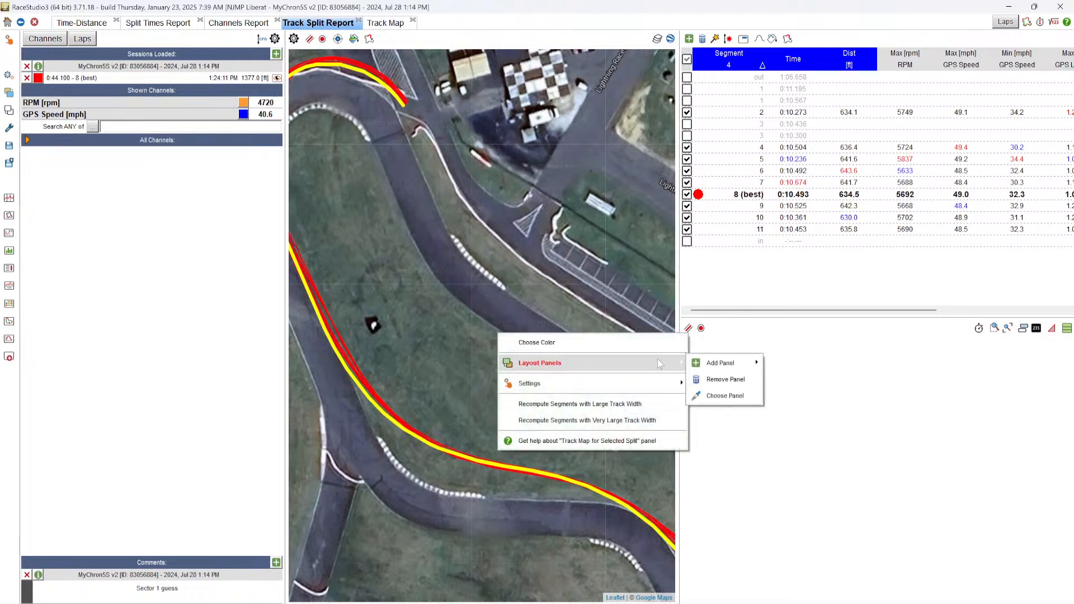
left_click(711, 380)
Add a Track Map panel to the left of the segment's channels table.
right_click(516, 153)
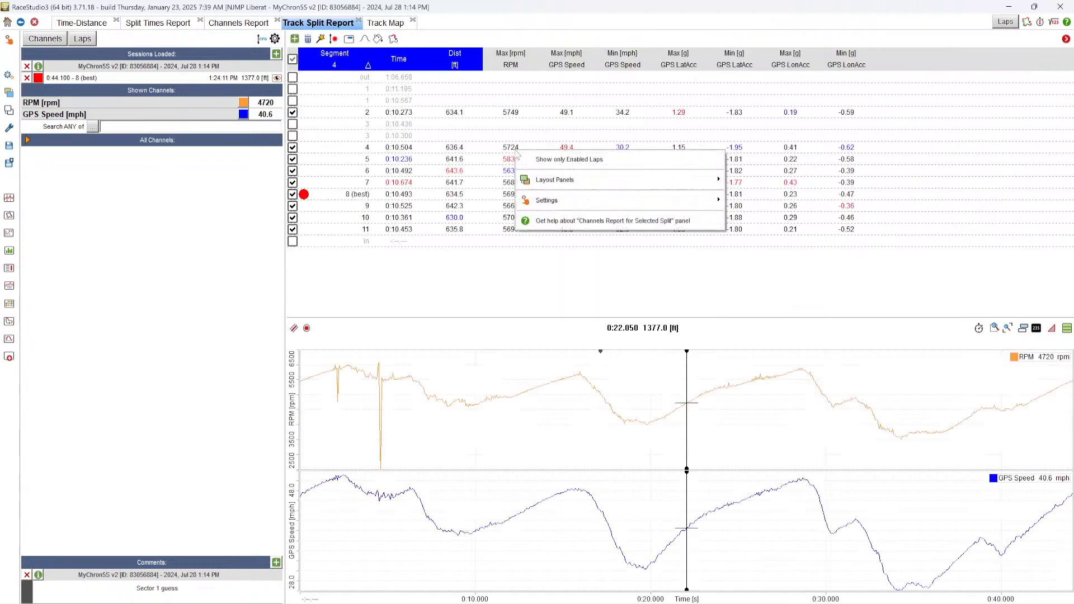
mouse_move(602, 182)
mouse_move(747, 186)
left_click(827, 181)
left_click(483, 164)
scroll(526, 319, "down", 2)
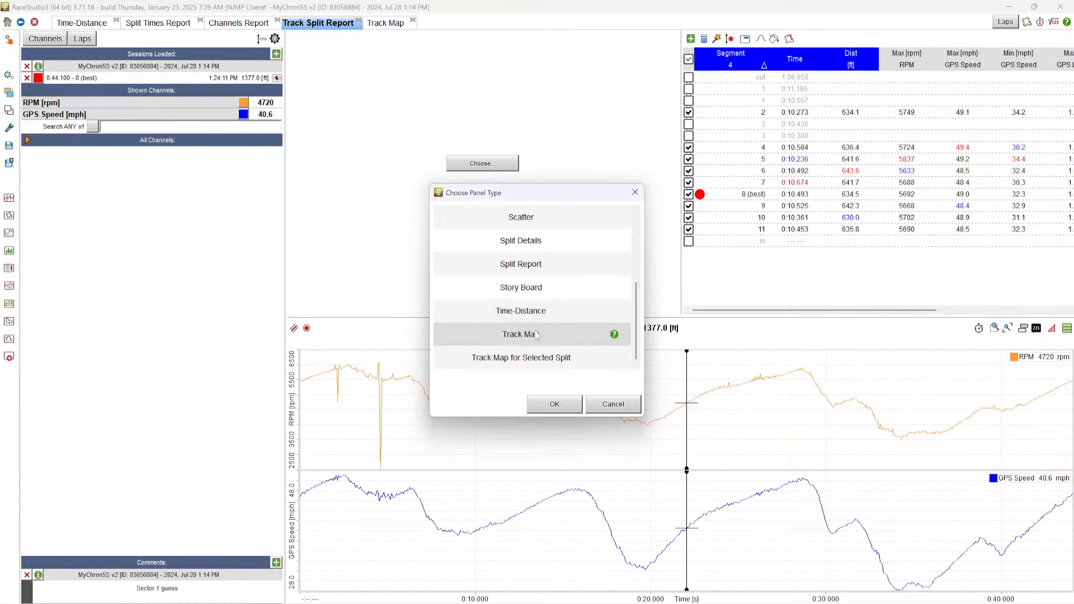
double_click(536, 334)
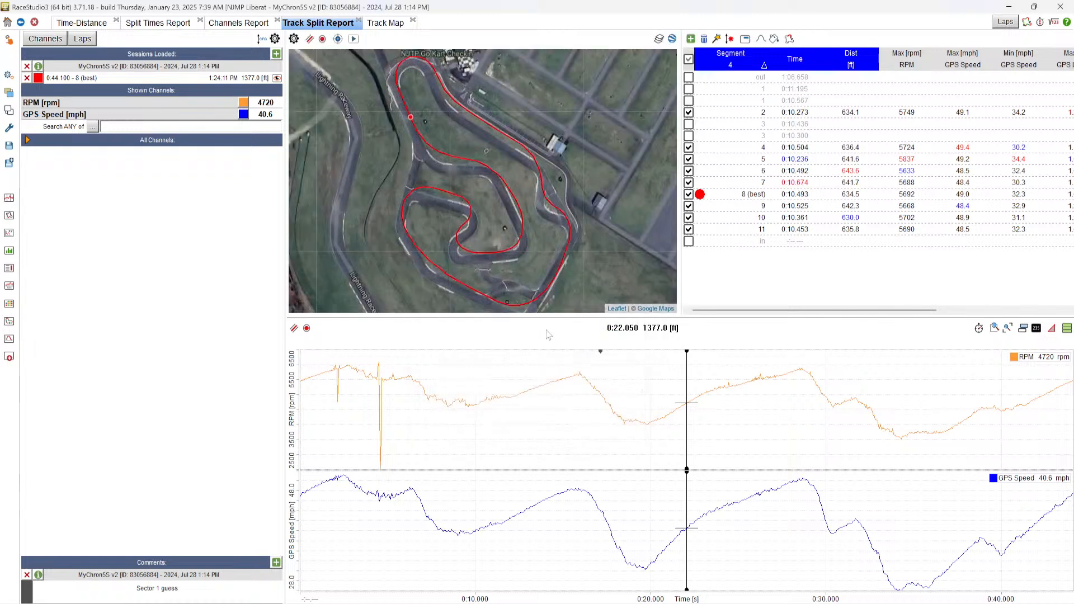
Narrow the Channels List panel and switch the Time-Distance plot to distance base.
left_click_drag(286, 269, 126, 263)
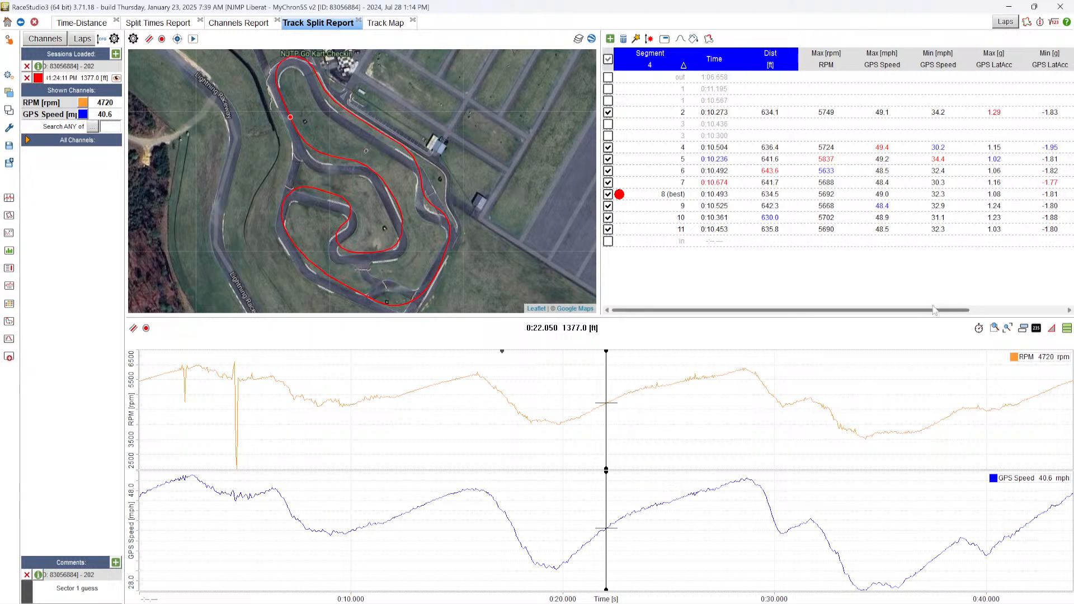
left_click(979, 331)
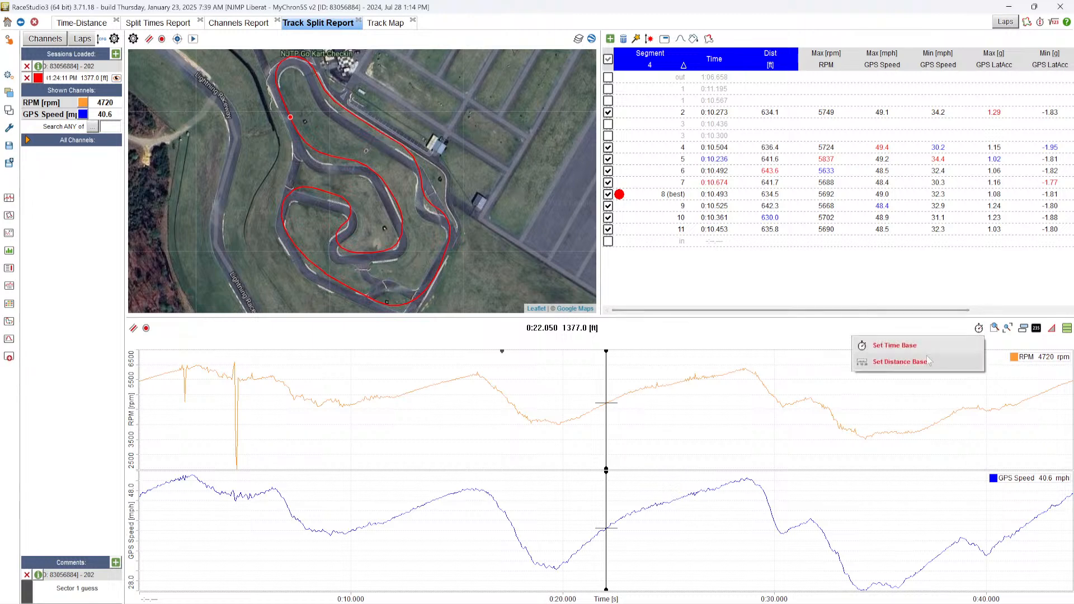
left_click(927, 362)
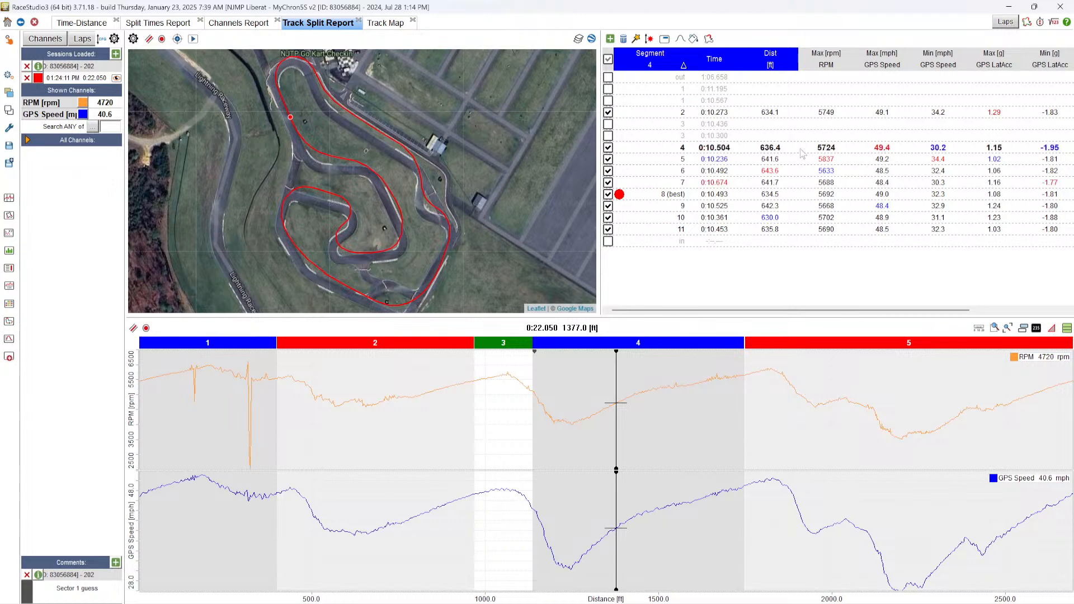
Switch the linked panels between segment 2 and the full lap, ending with segment 2 isolated.
left_click(708, 39)
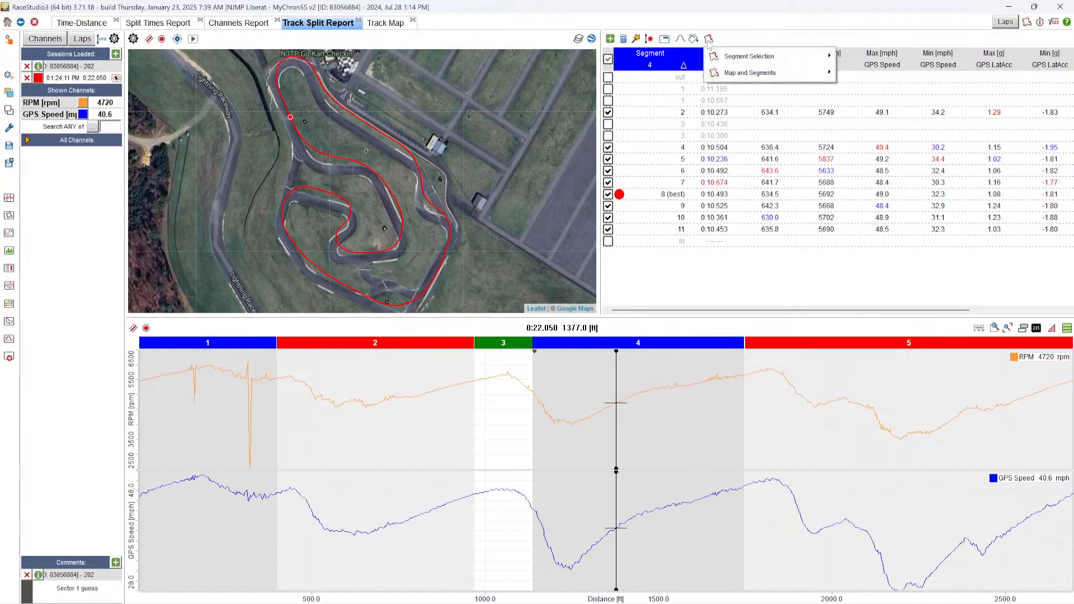
mouse_move(758, 57)
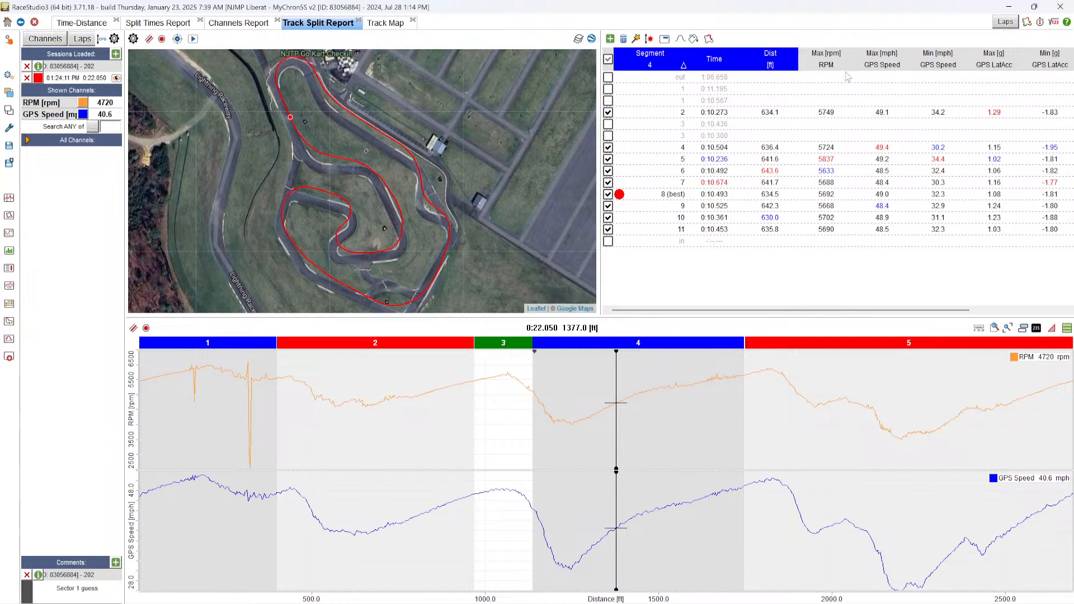
left_click(855, 73)
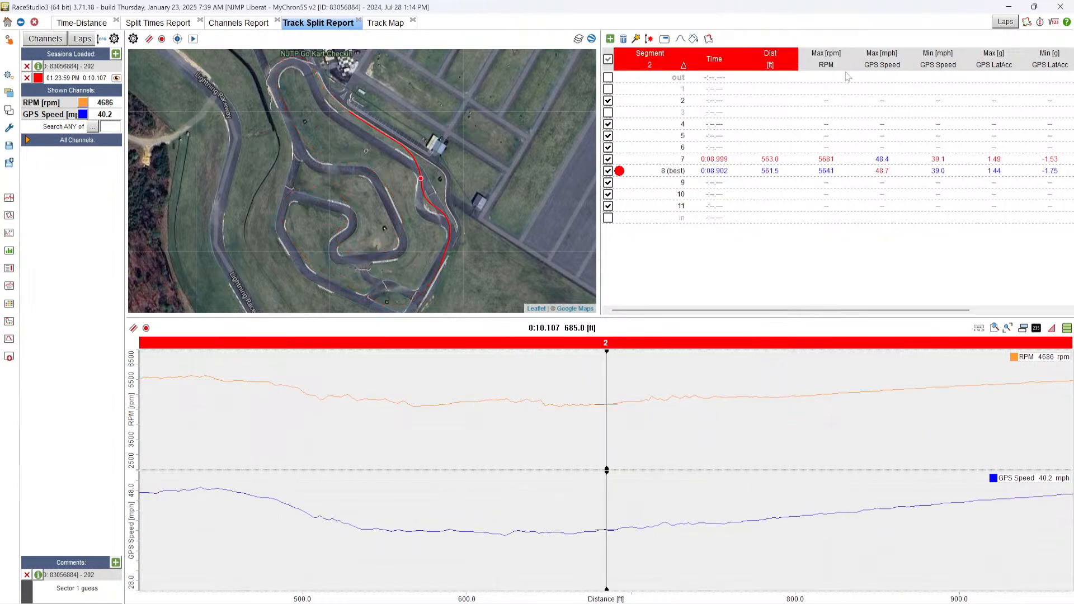
double_click(620, 348)
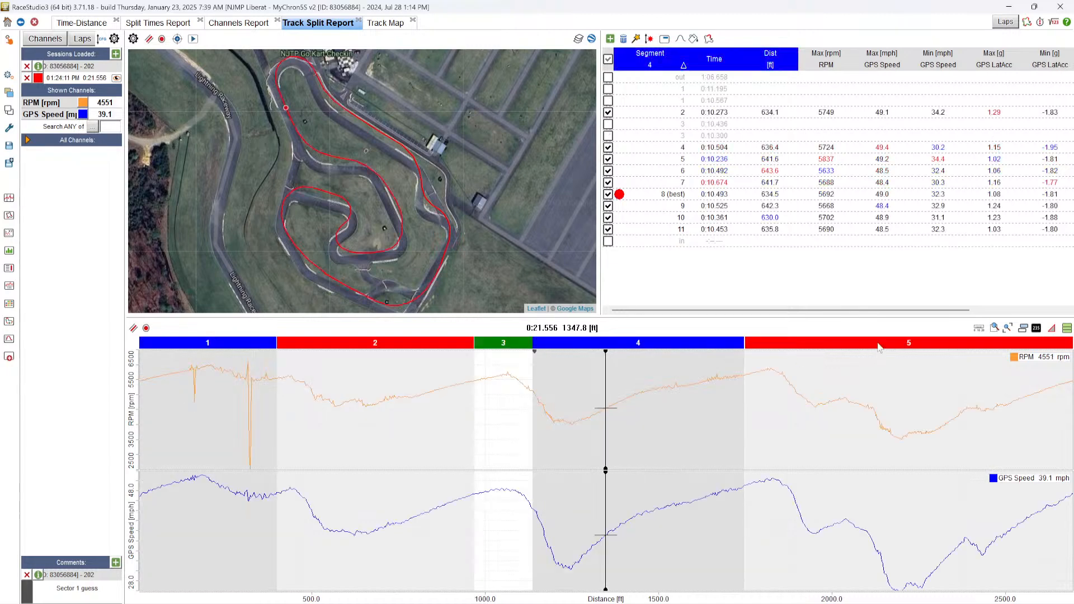
double_click(381, 346)
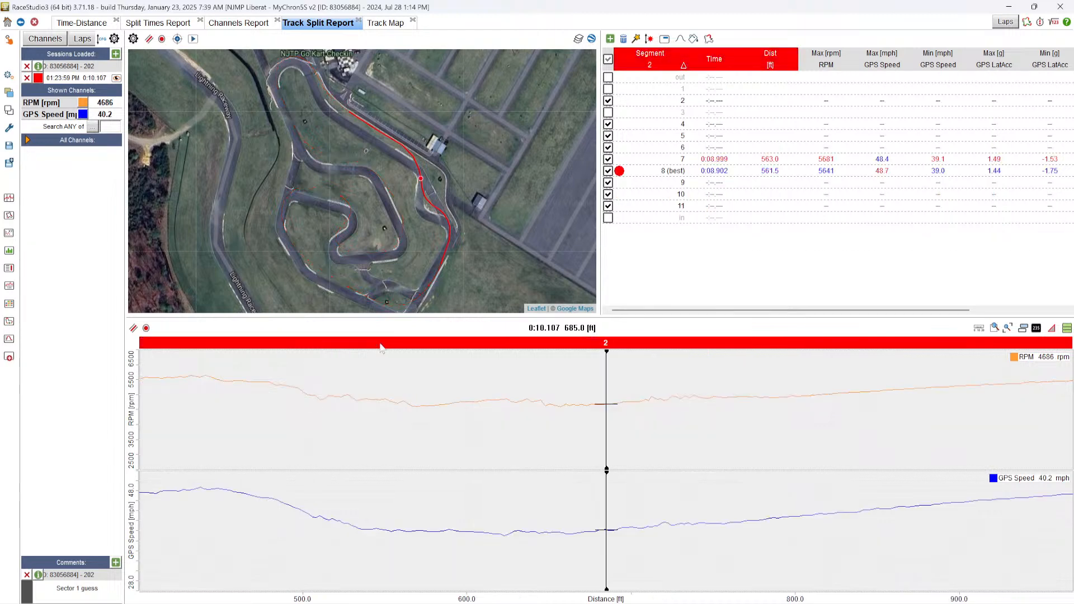
Restore the full lap in the plot, place the cursor in segment 2 and zoom in and out around it.
double_click(380, 345)
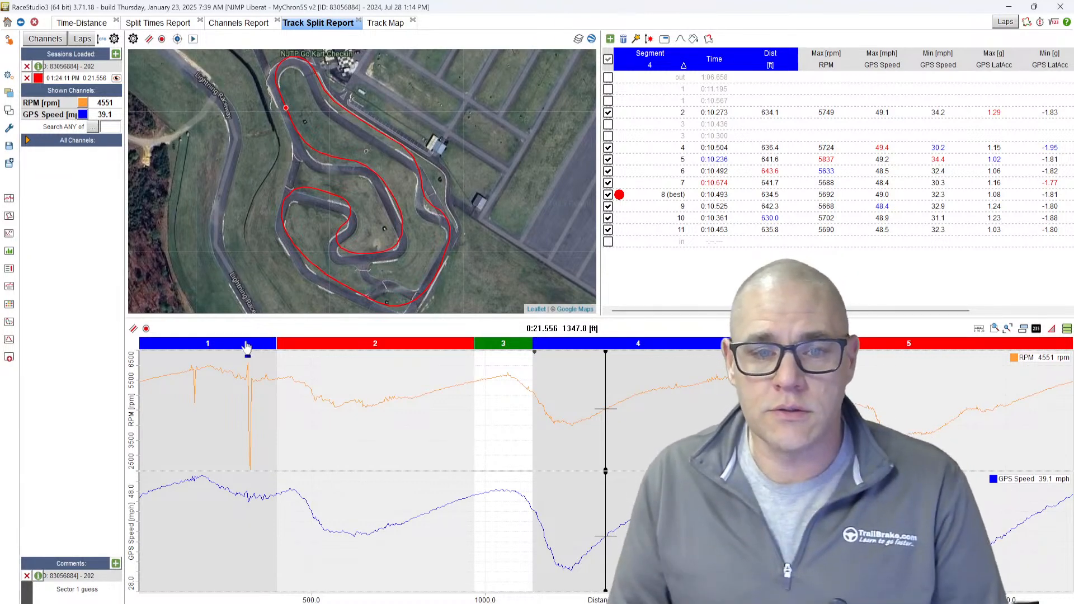
left_click(374, 423)
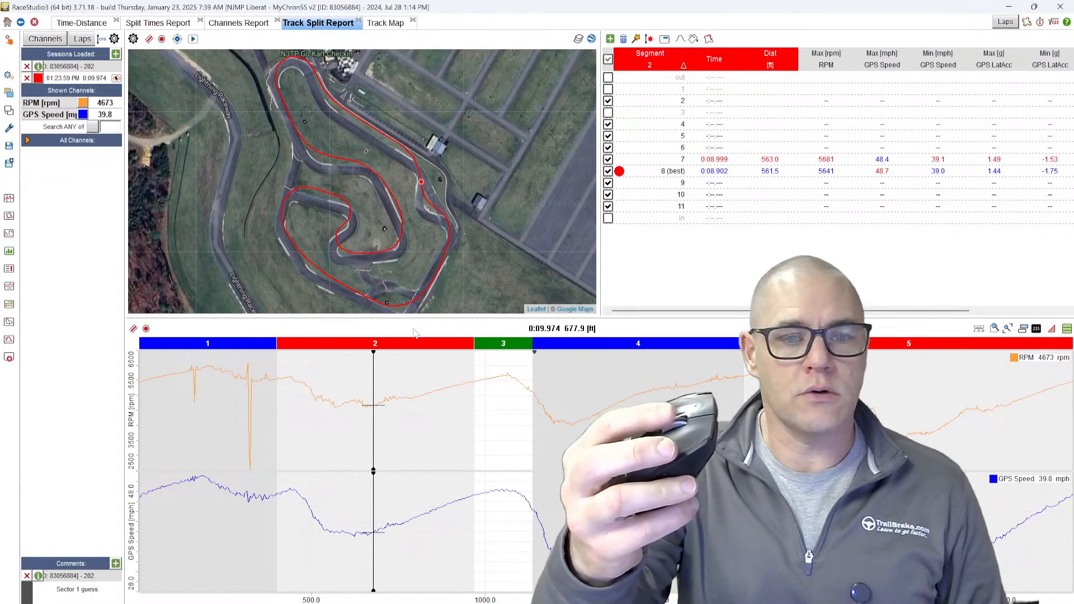
scroll(376, 407, "up", 2)
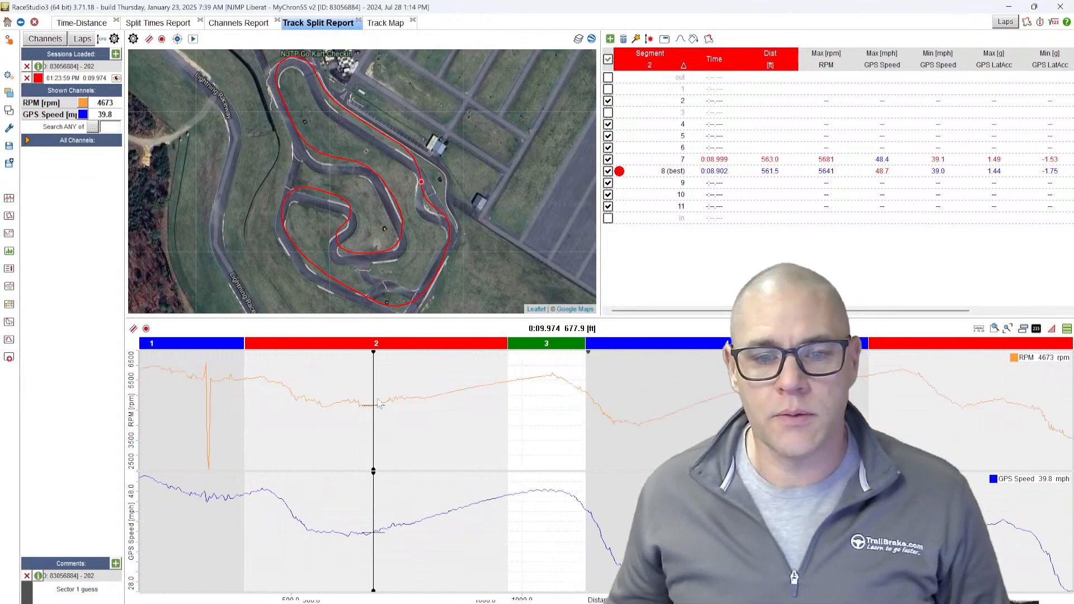
scroll(376, 407, "down", 3)
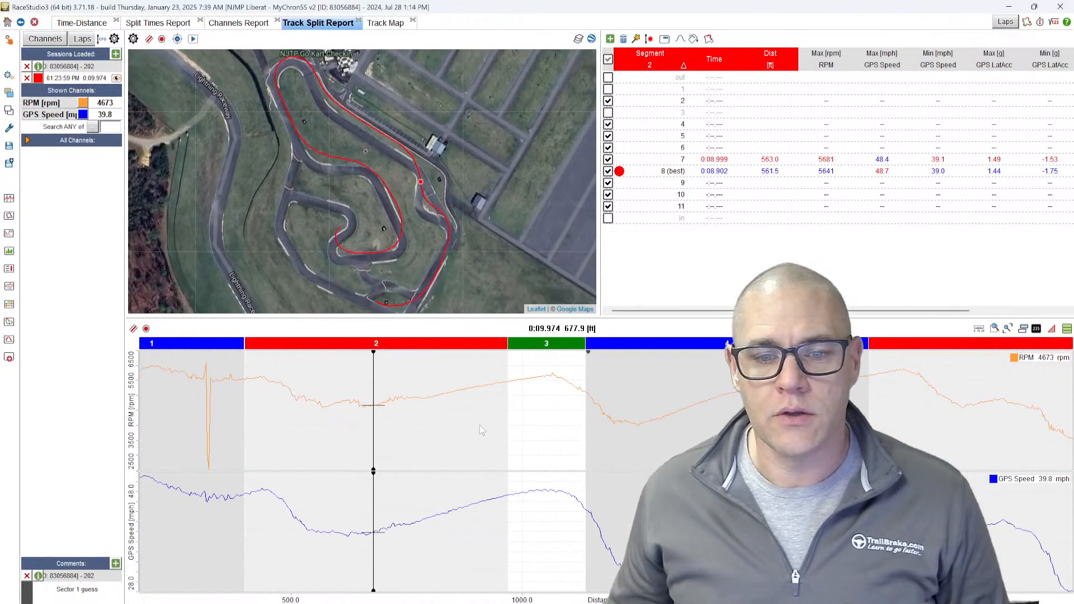
key("Up")
key("Up")
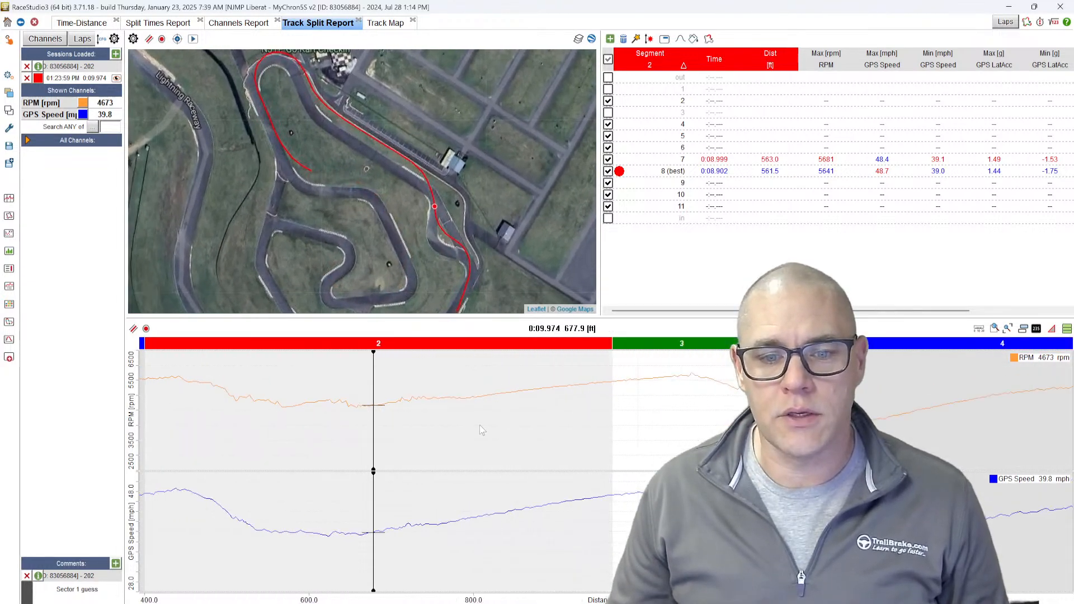
key("Down")
key("Down")
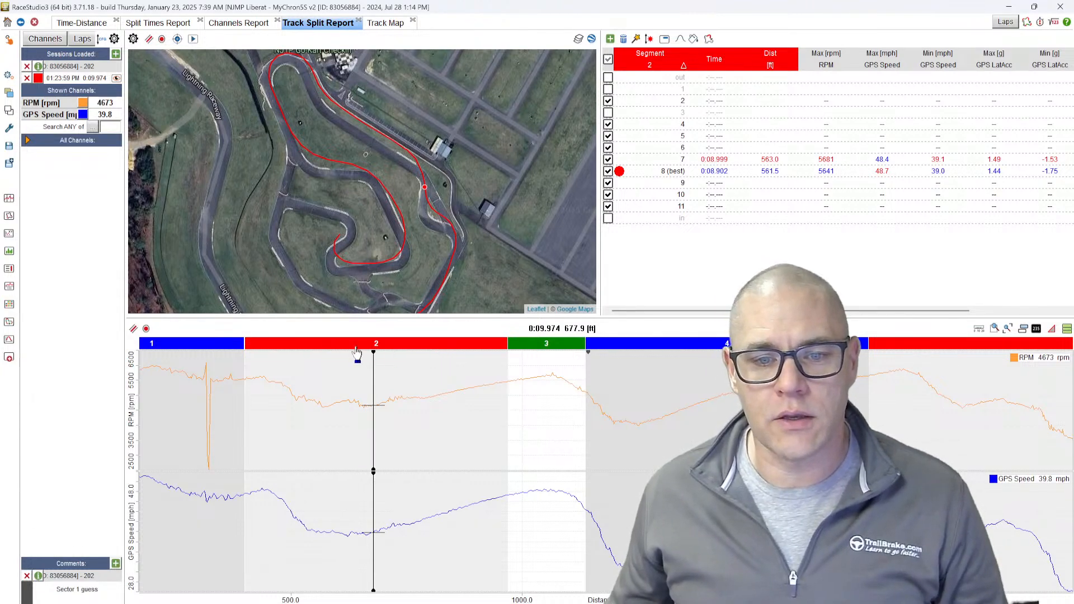
Isolate segment 2 of the lap in the plot, return to the full lap and isolate segment 3.
left_click(388, 344)
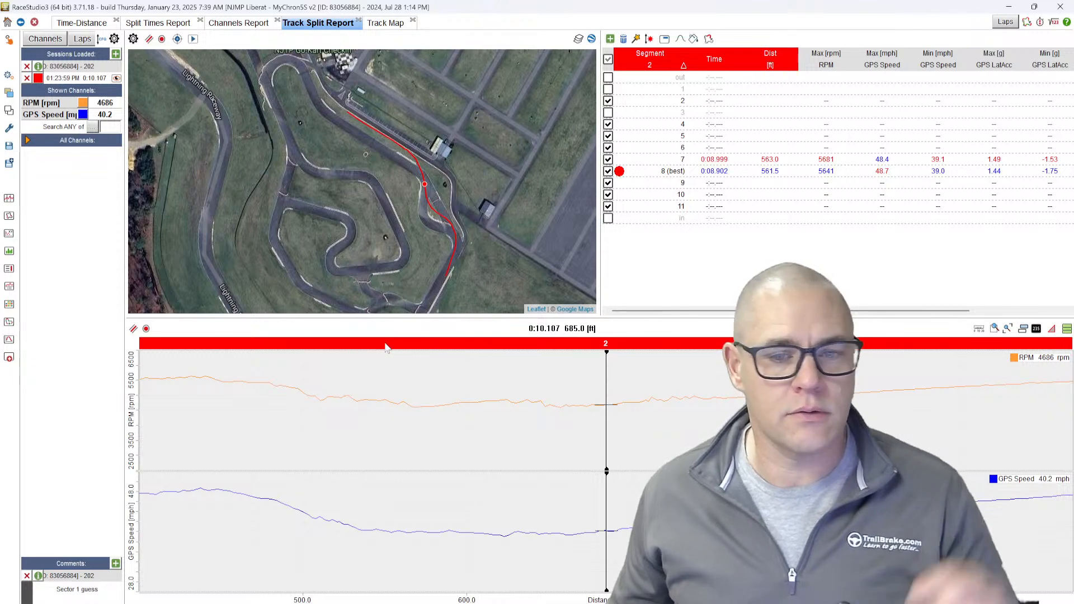
left_click(386, 345)
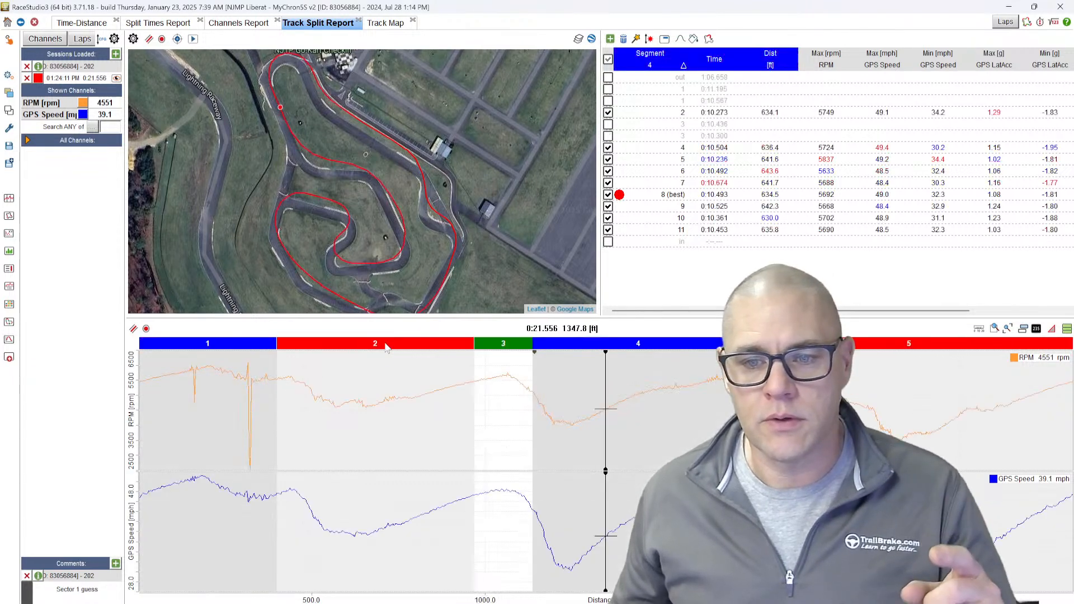
left_click(503, 343)
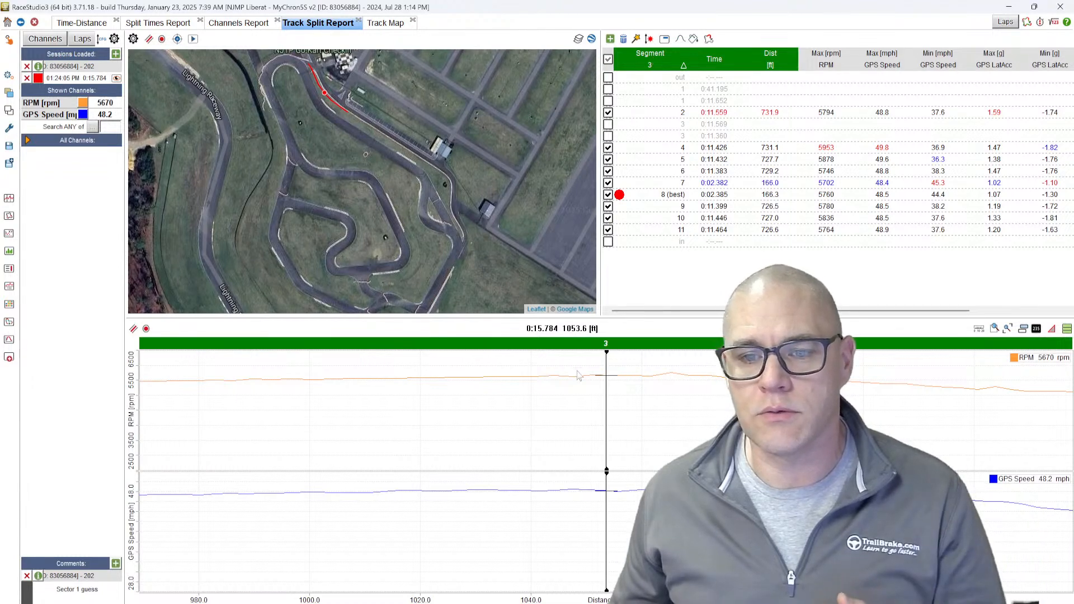
Color the track map trace by the GPS LatAcc channel and show the full lap again.
right_click(315, 97)
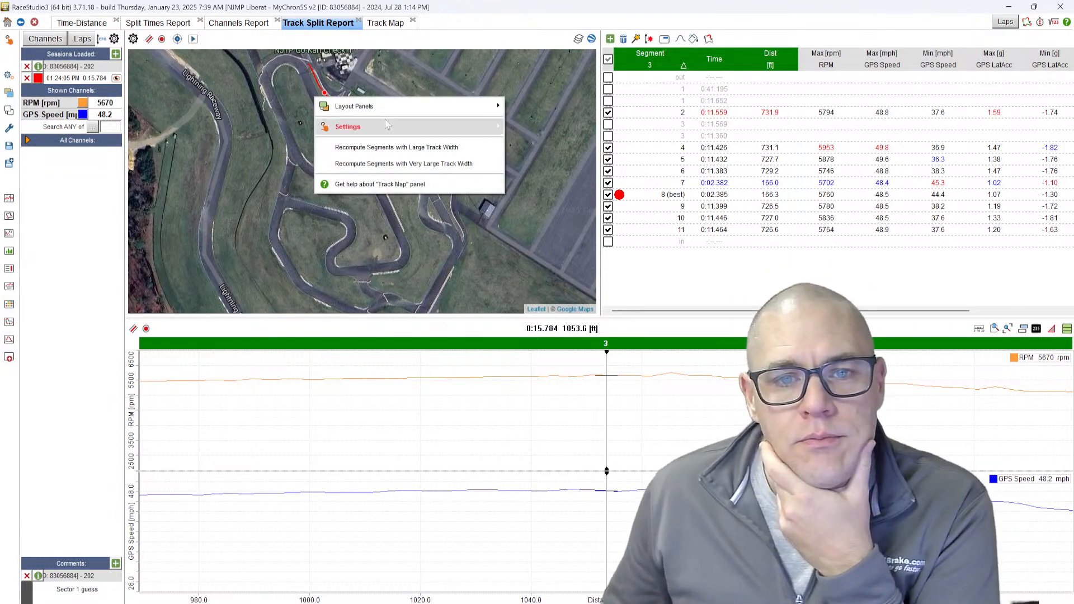
mouse_move(392, 125)
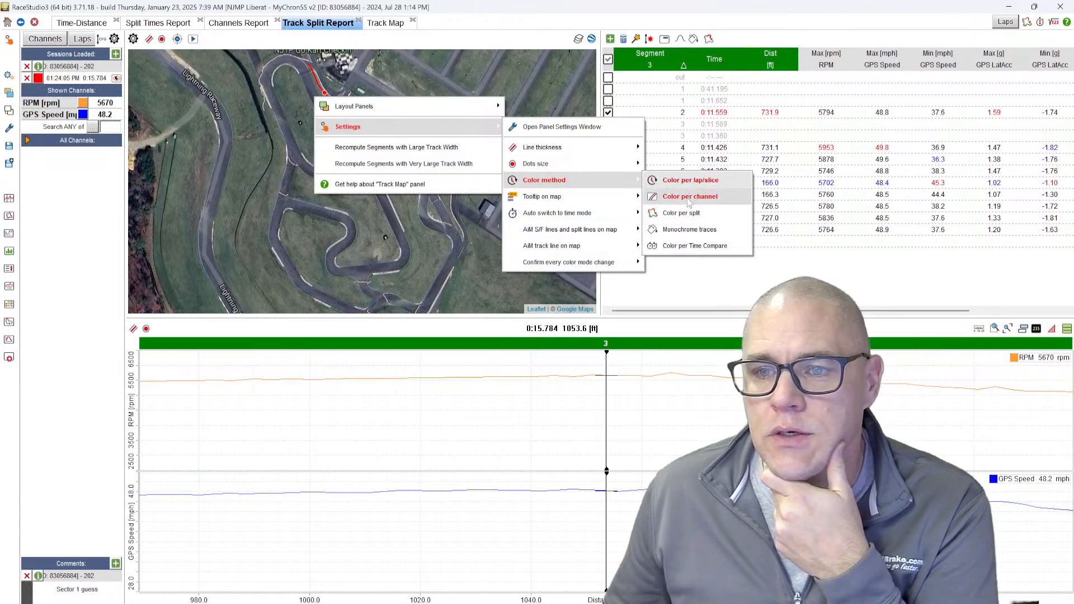
left_click(689, 197)
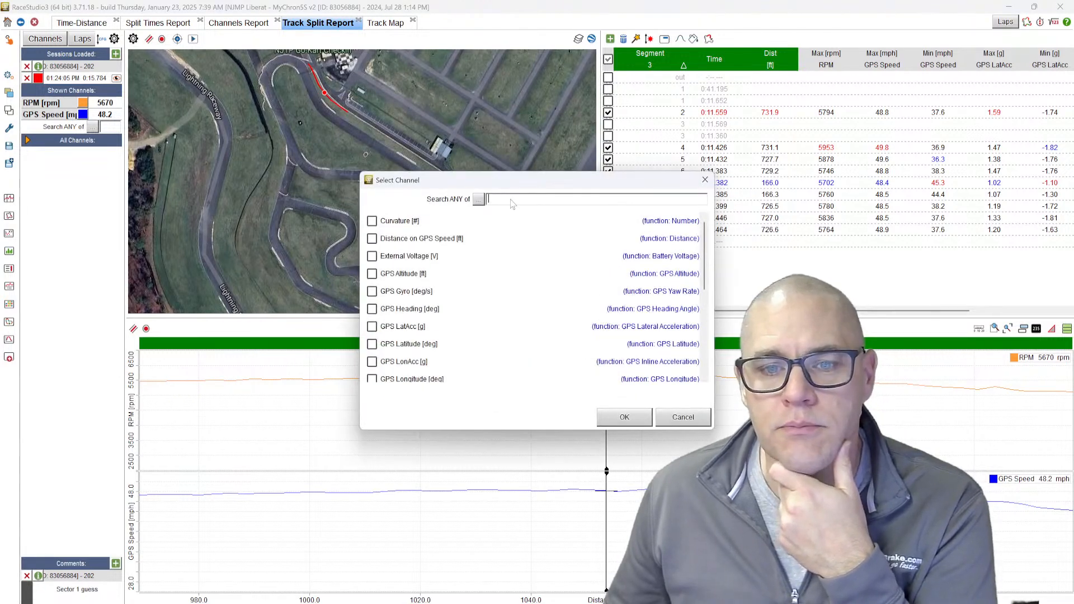
left_click(372, 326)
left_click(623, 417)
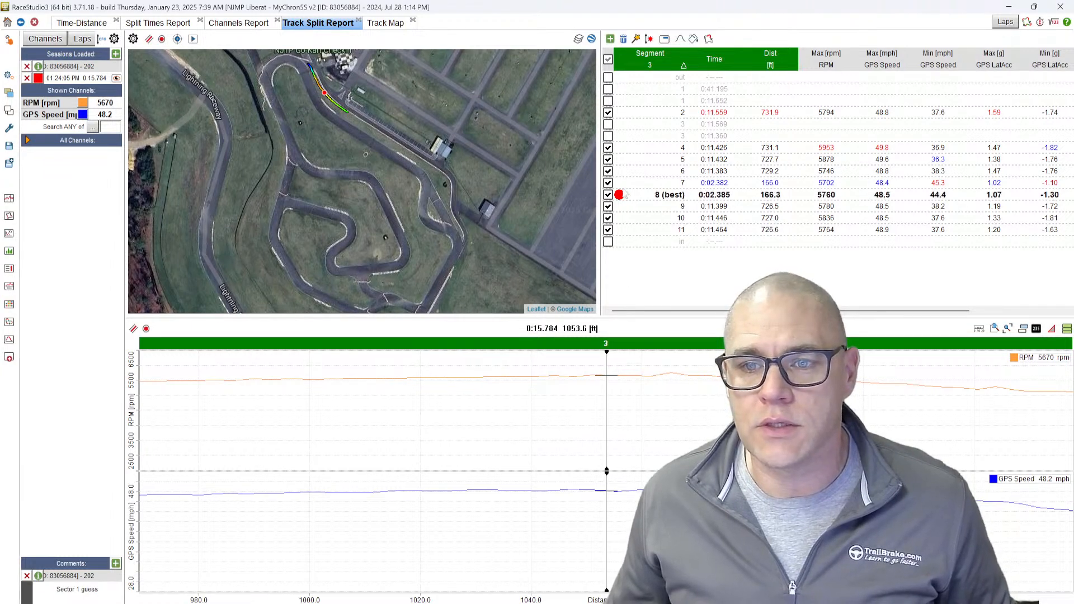
left_click(589, 346)
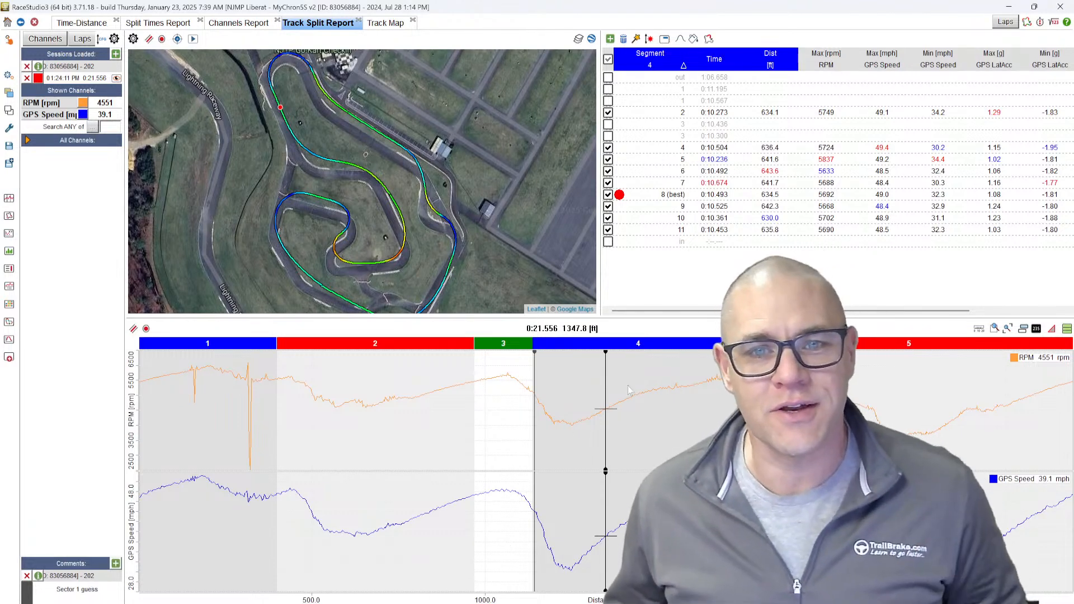
Return to the session list and examine the July 28 session's laps summary, speed plot, track map and weather data.
left_click(22, 23)
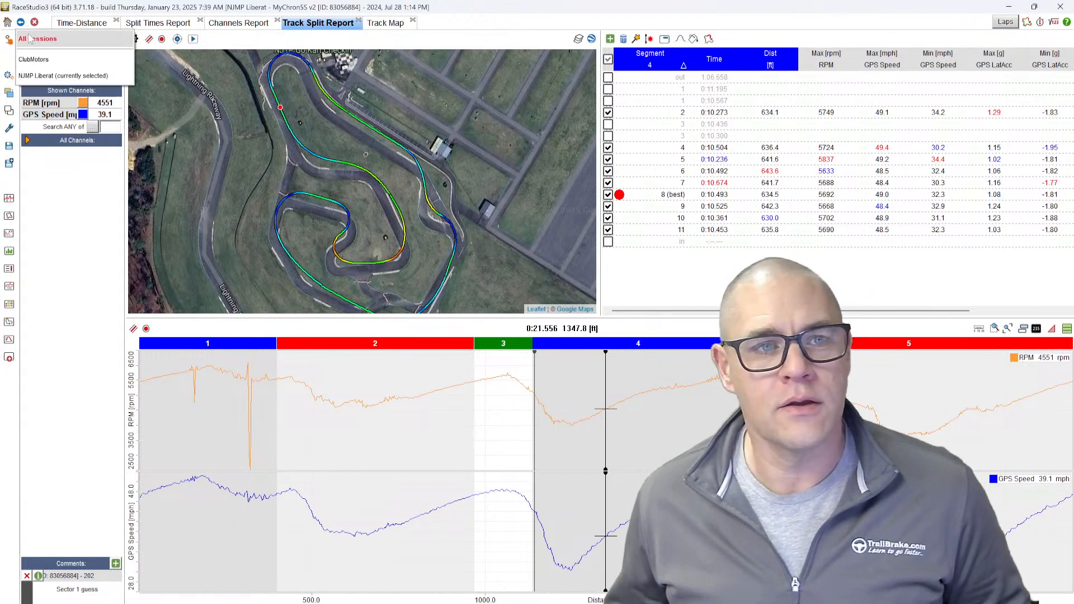
left_click(31, 38)
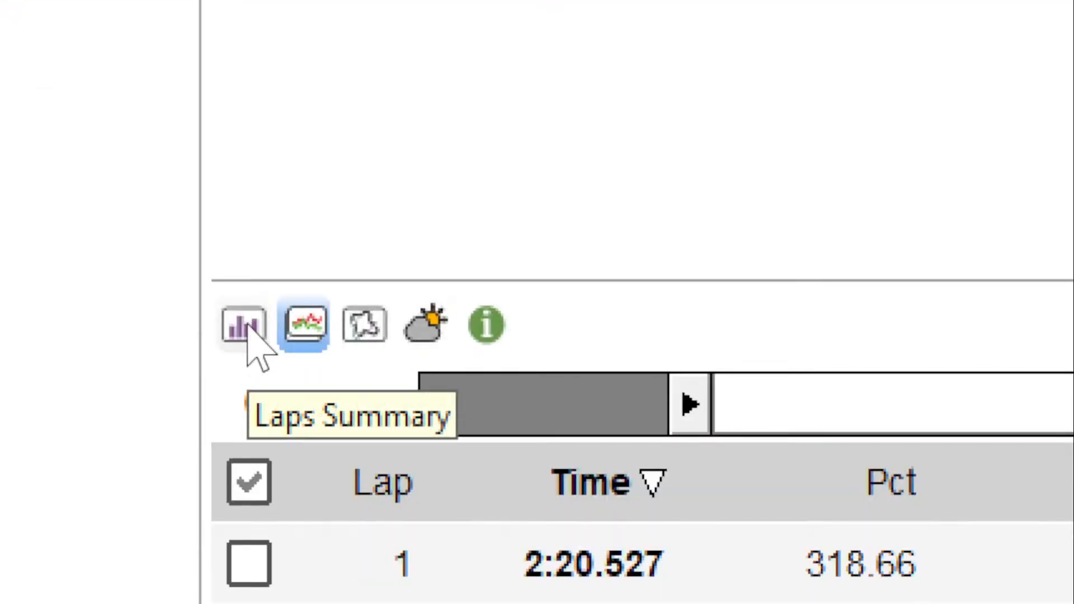
left_click(245, 328)
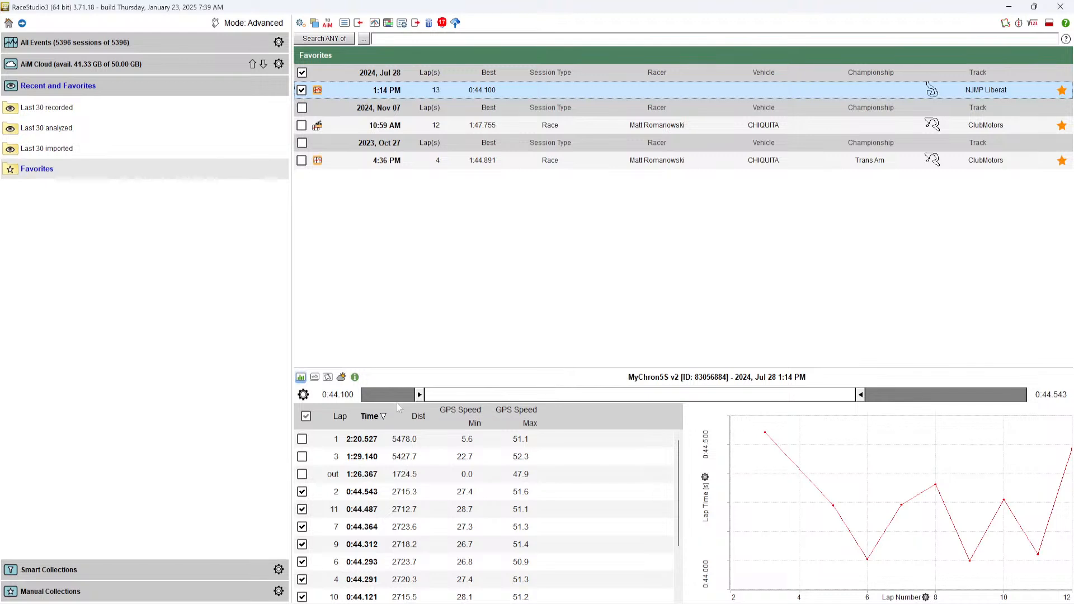
left_click(314, 378)
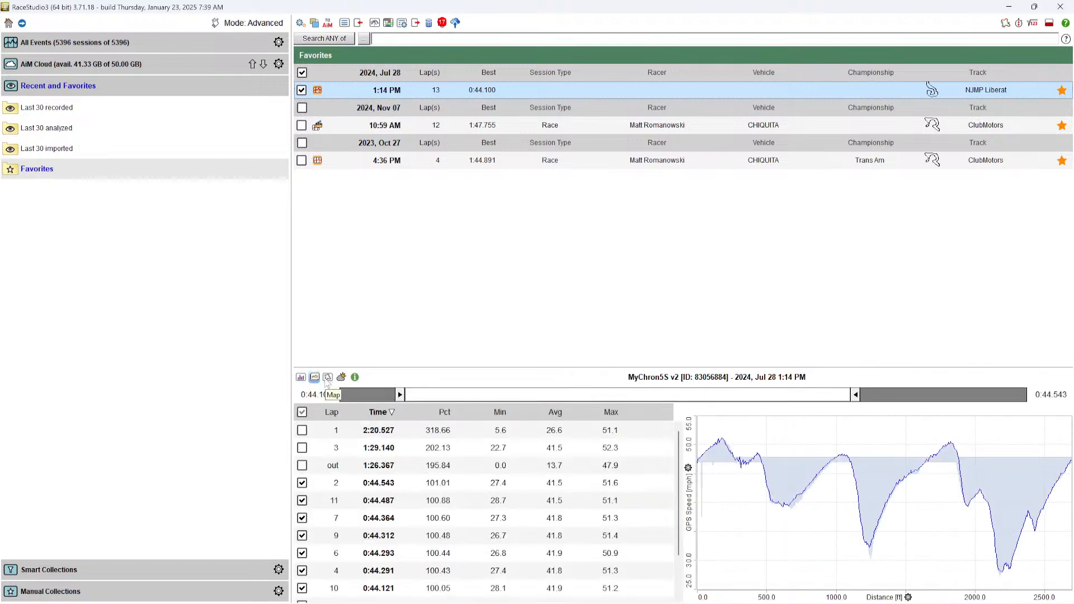
left_click(328, 377)
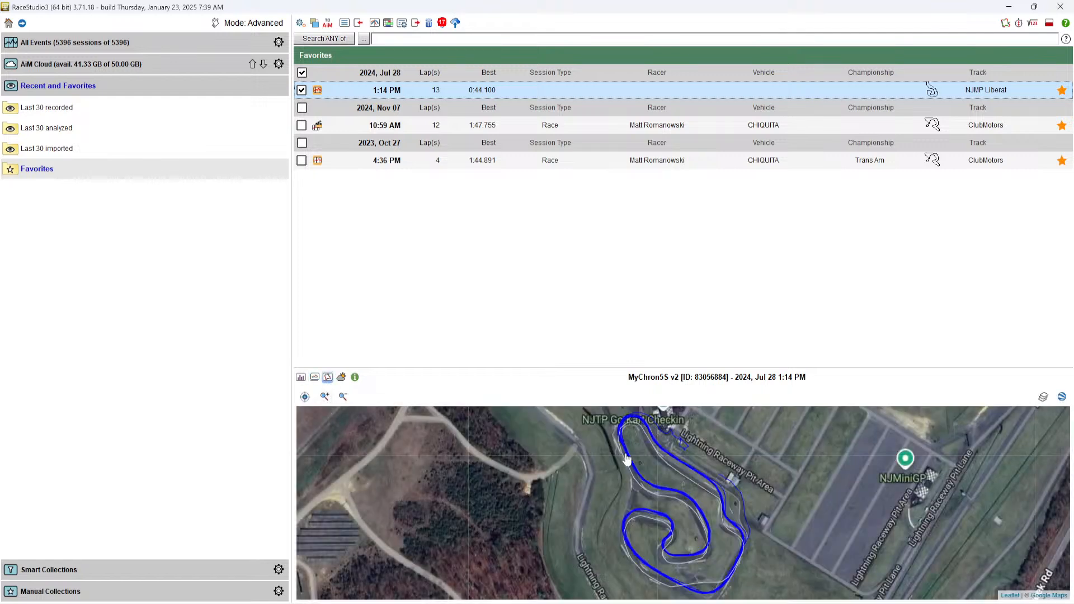
left_click(341, 379)
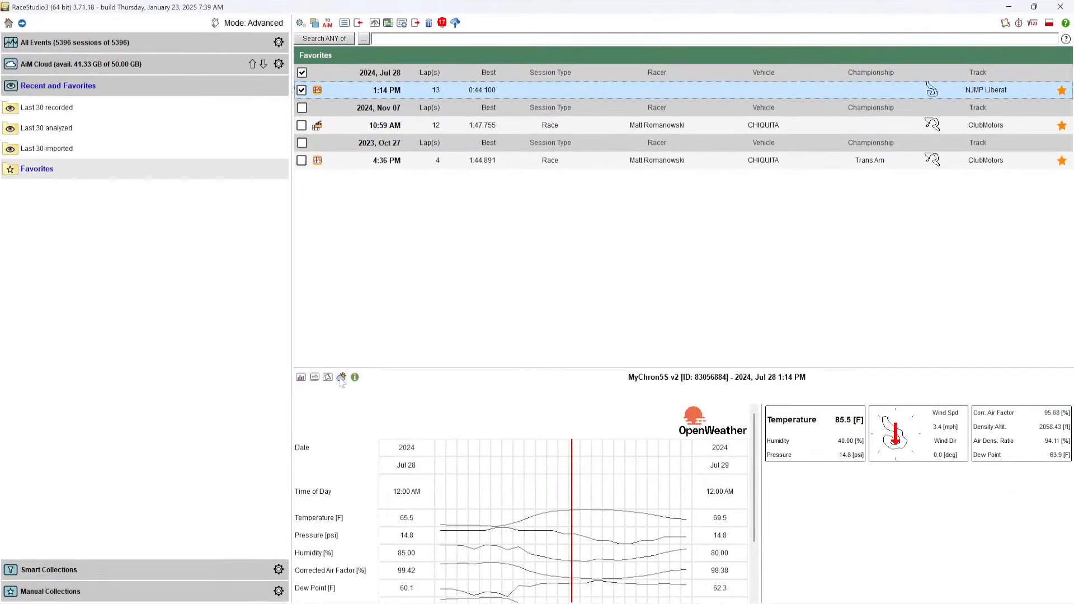
mouse_move(661, 458)
mouse_move(500, 478)
Go back to the NJMP Liberat analysis and open its Log Sheet.
left_click(21, 23)
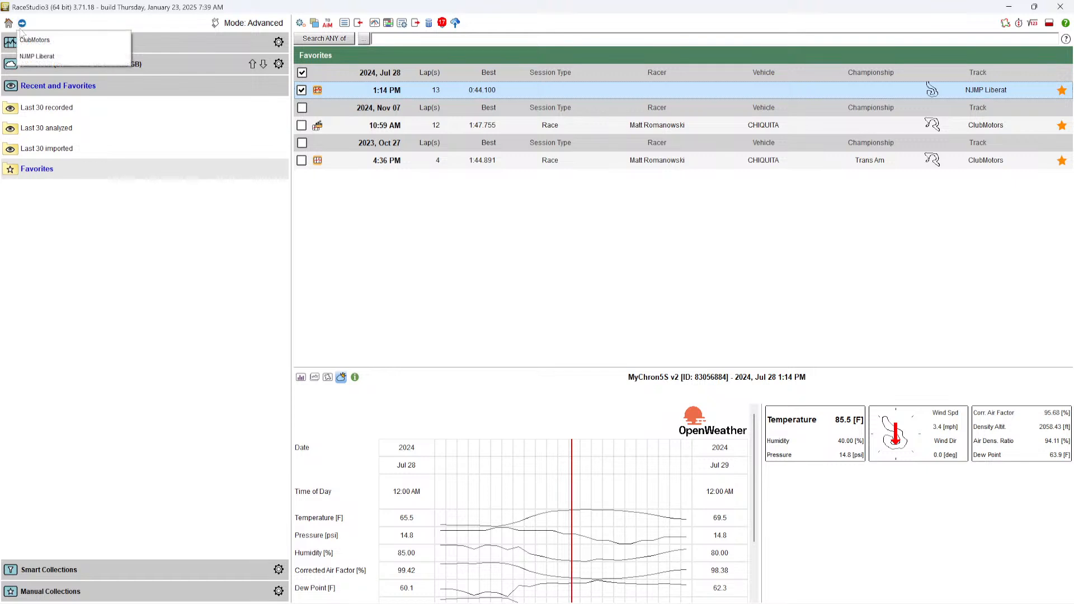
left_click(54, 57)
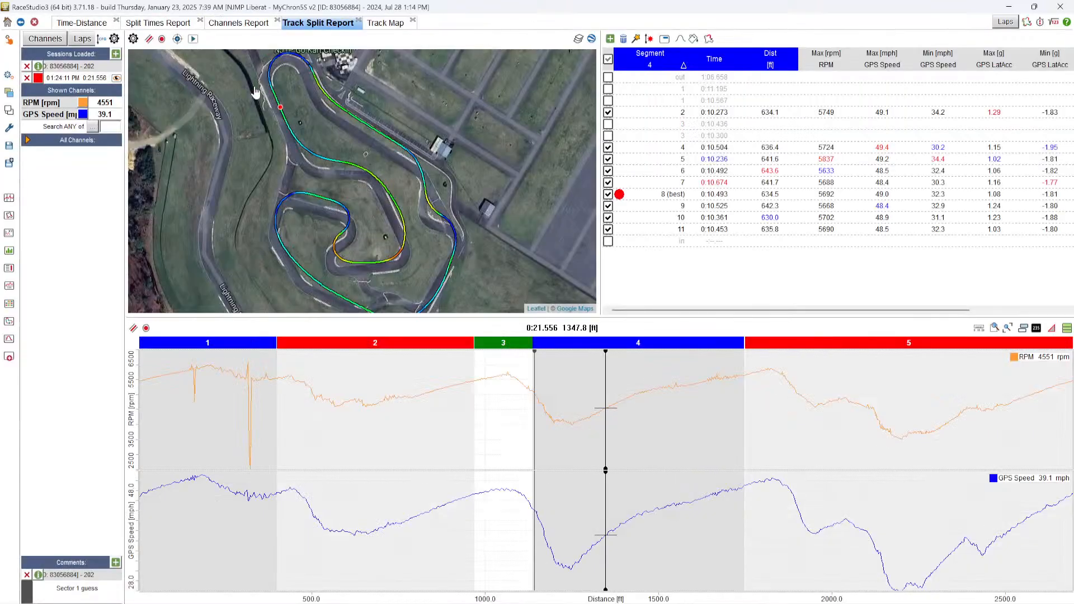
left_click(9, 305)
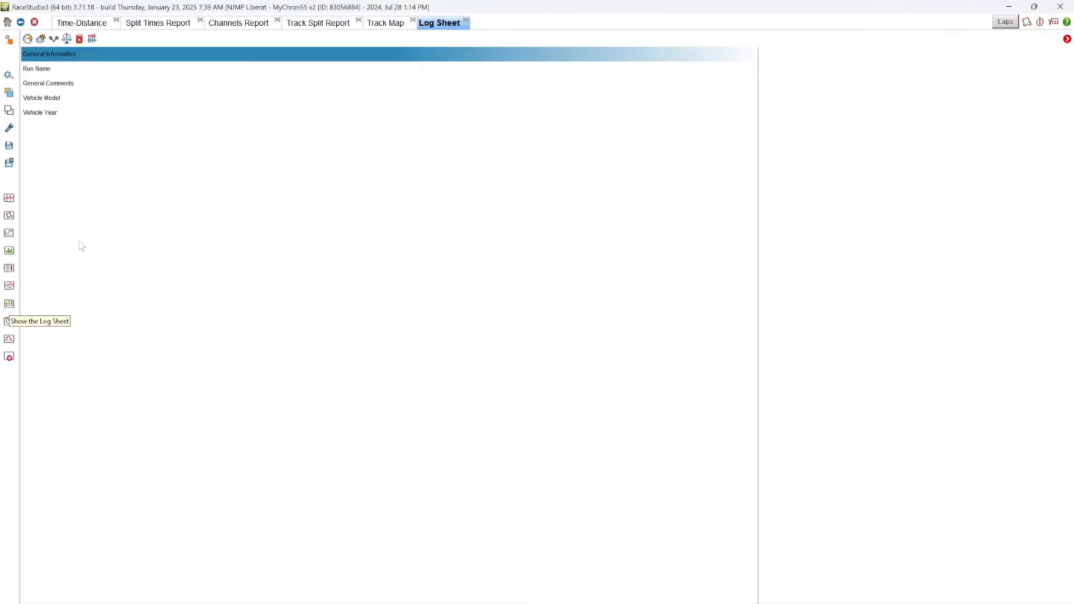
Review the log sheet's weather conditions, general information, engine information, dimensions and weights, and gearings.
left_click(41, 39)
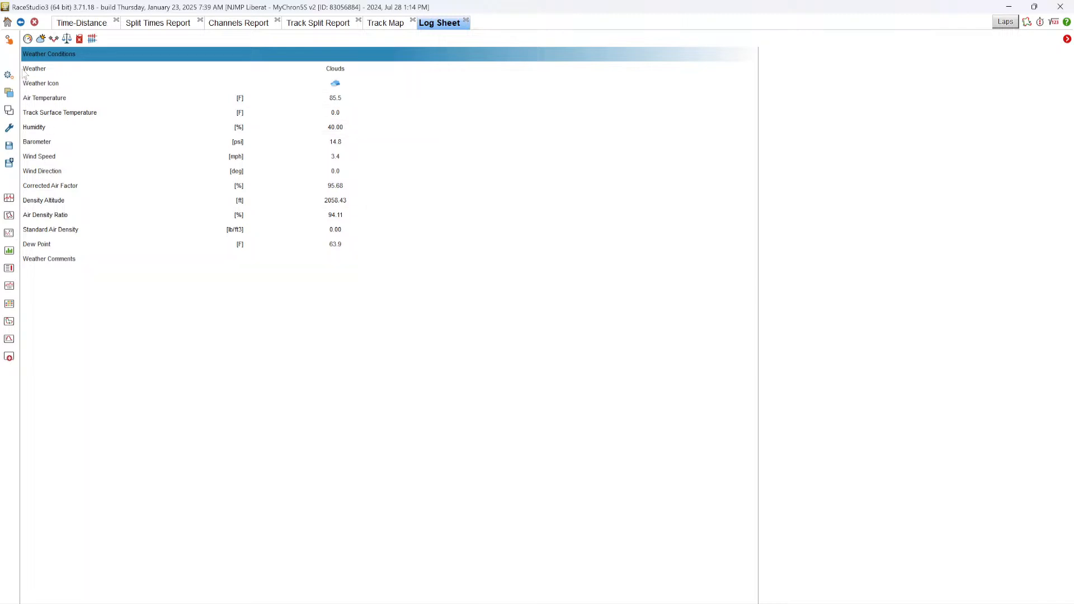
left_click(27, 41)
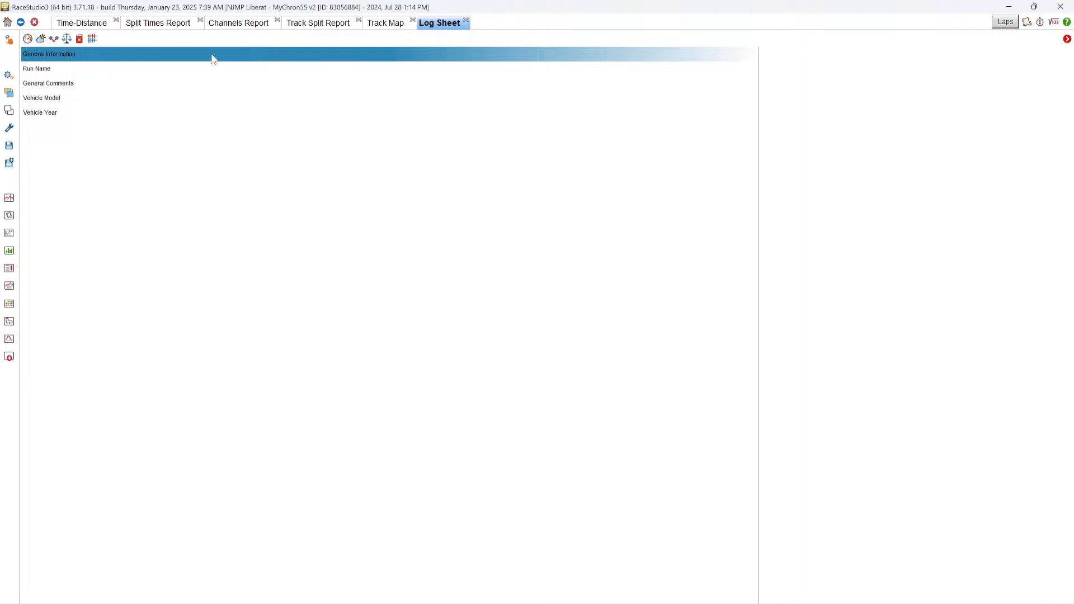
mouse_move(152, 72)
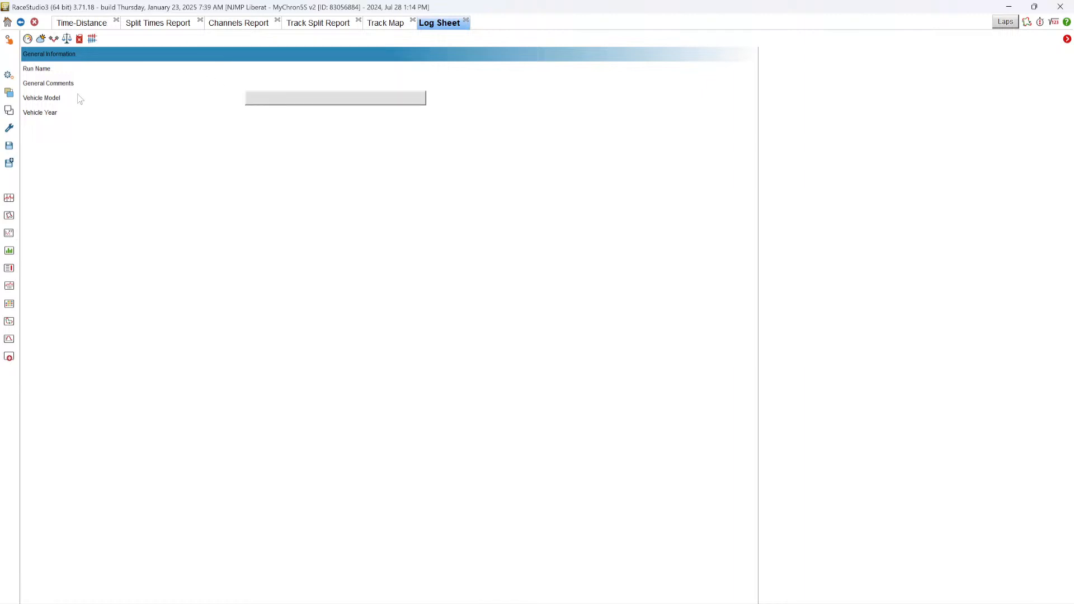
left_click(41, 39)
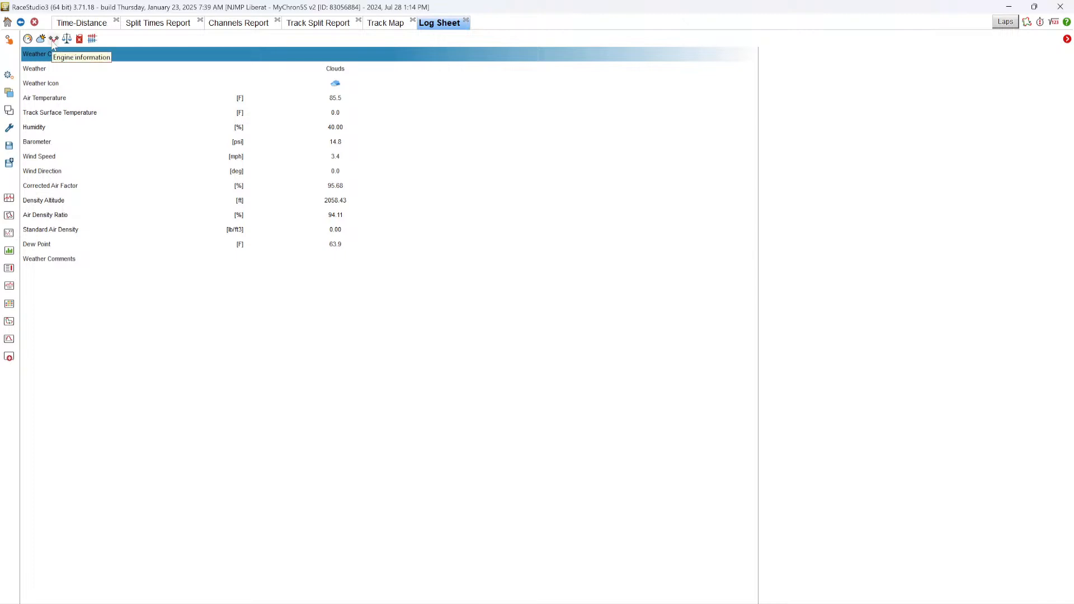
left_click(53, 41)
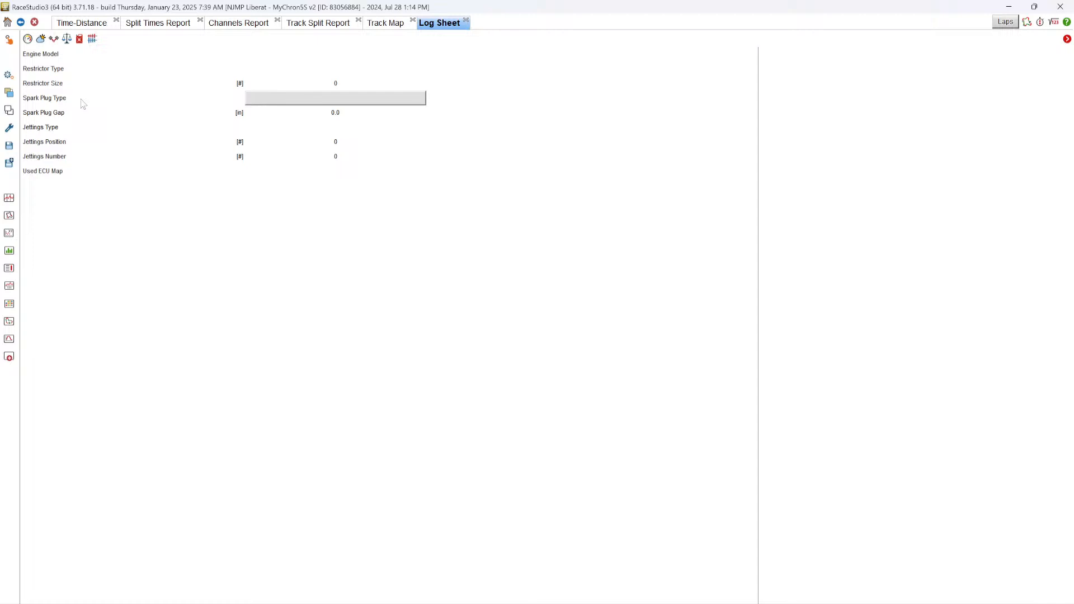
left_click(66, 39)
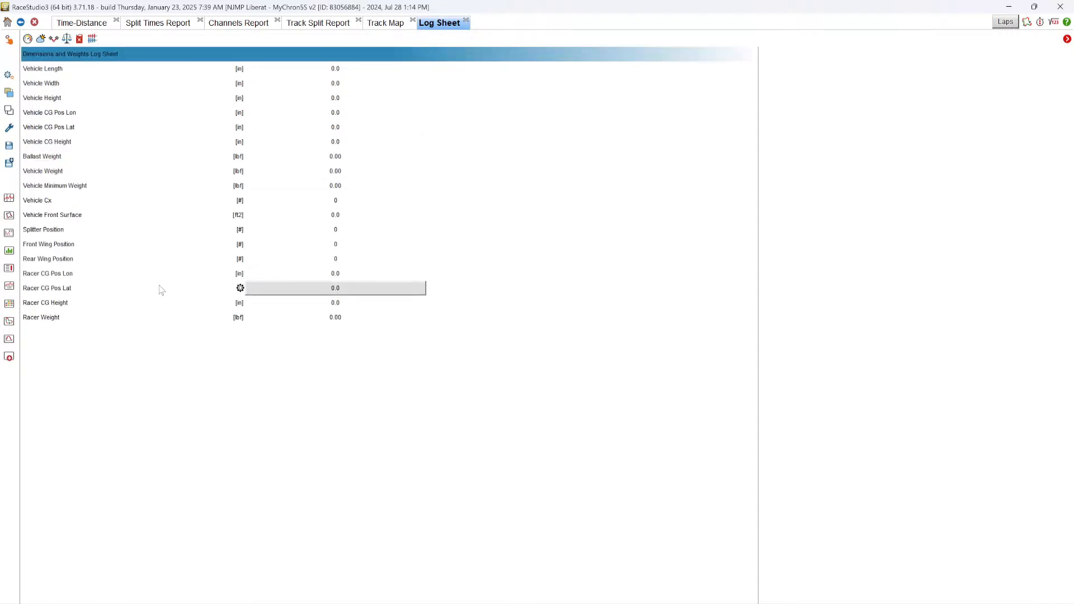
left_click(80, 40)
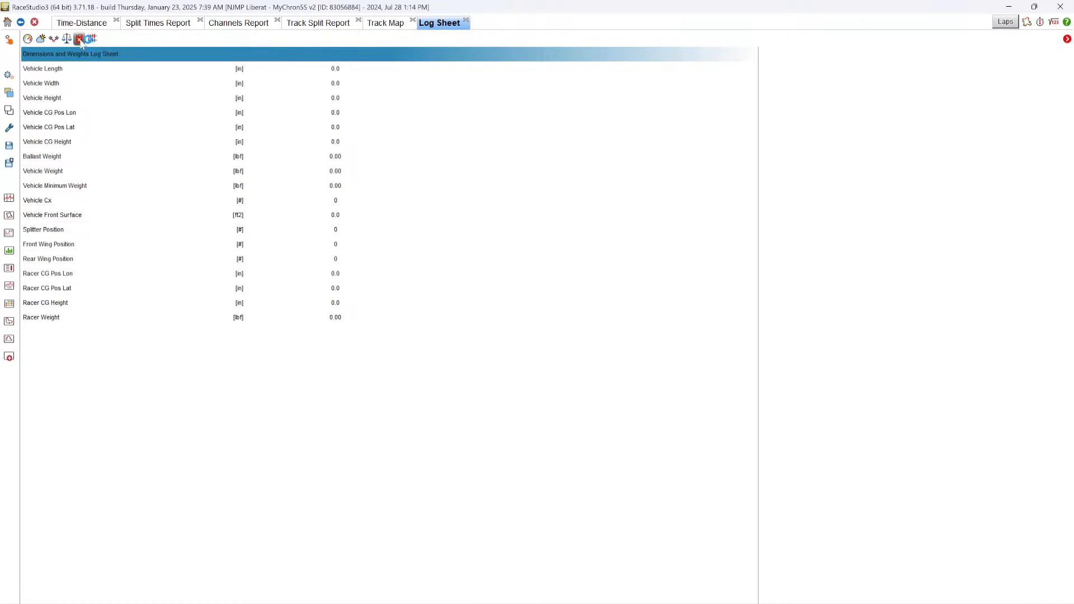
left_click(93, 38)
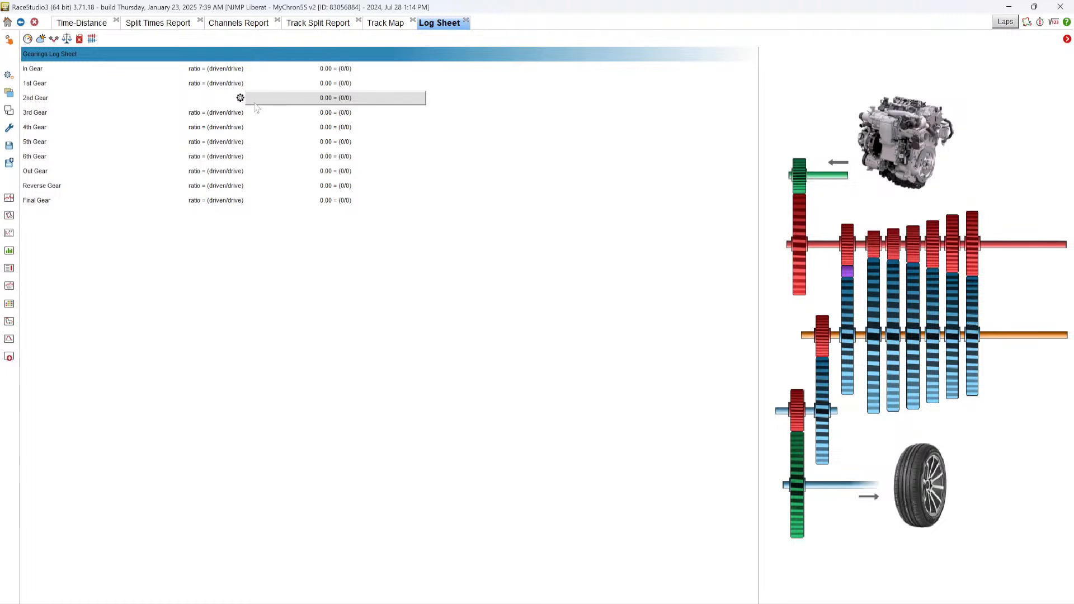
In the Time-Distance layout, hide the RPM channel and set the plot's line thickness to 3.
left_click(91, 22)
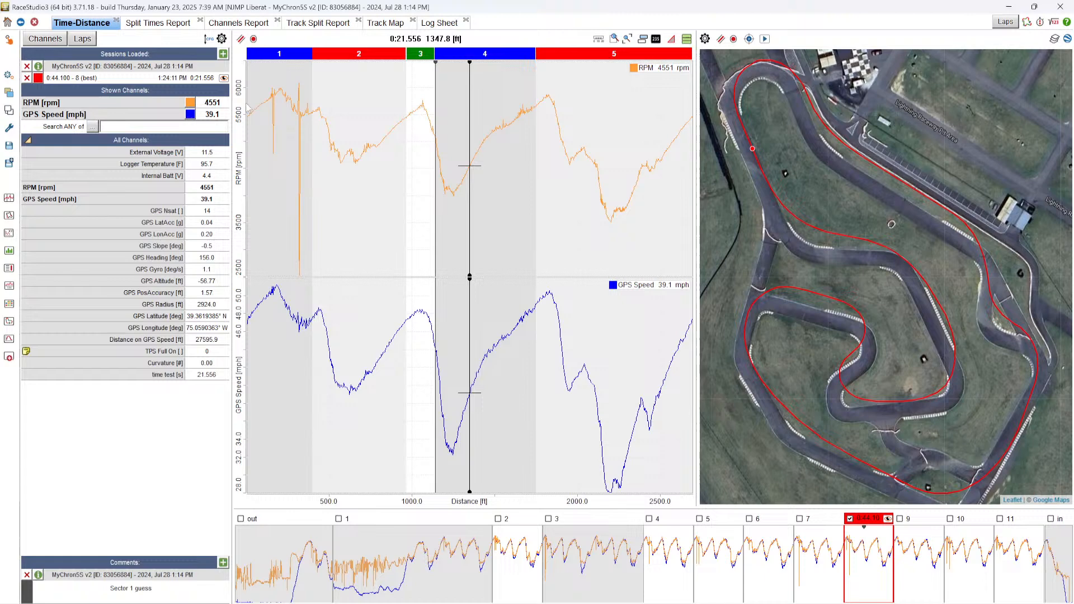
left_click(179, 101)
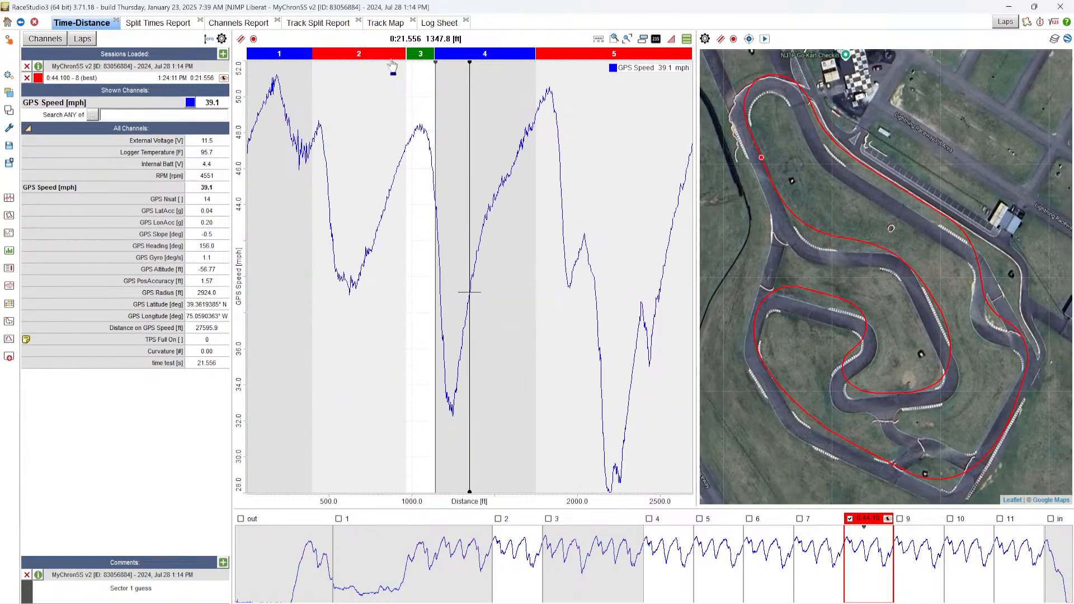
left_click(241, 39)
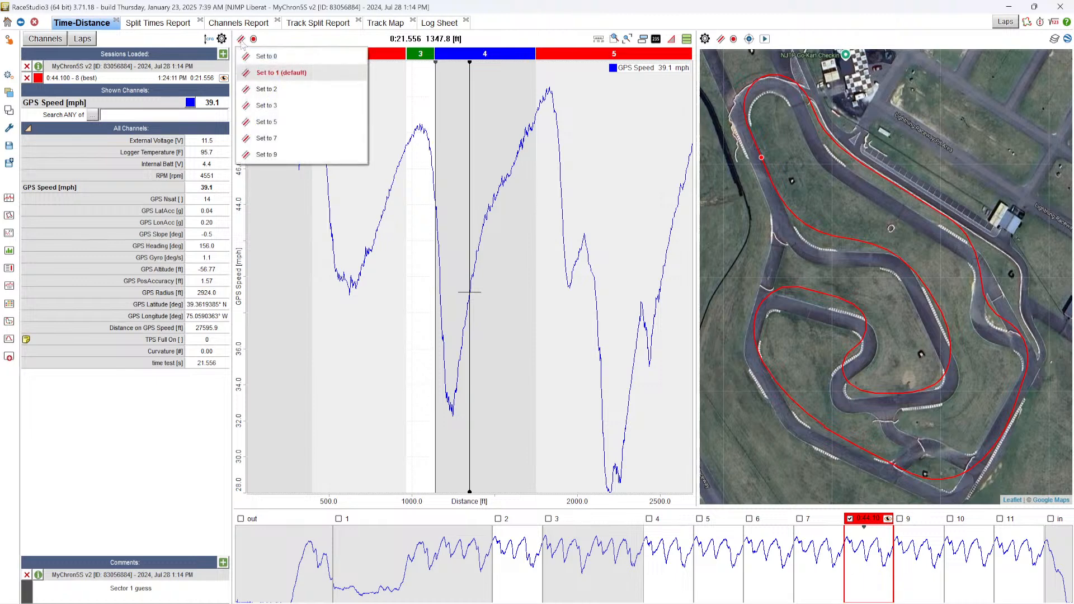
left_click(276, 105)
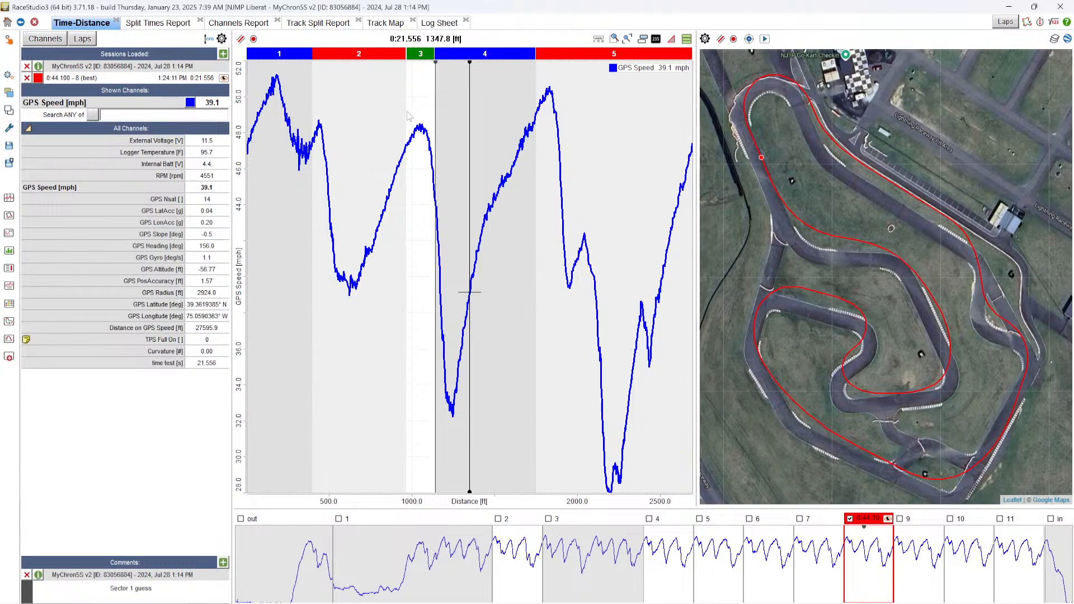
Examine the peaks and dips of the best lap's GPS Speed trace against the matching track map positions.
left_click(550, 88)
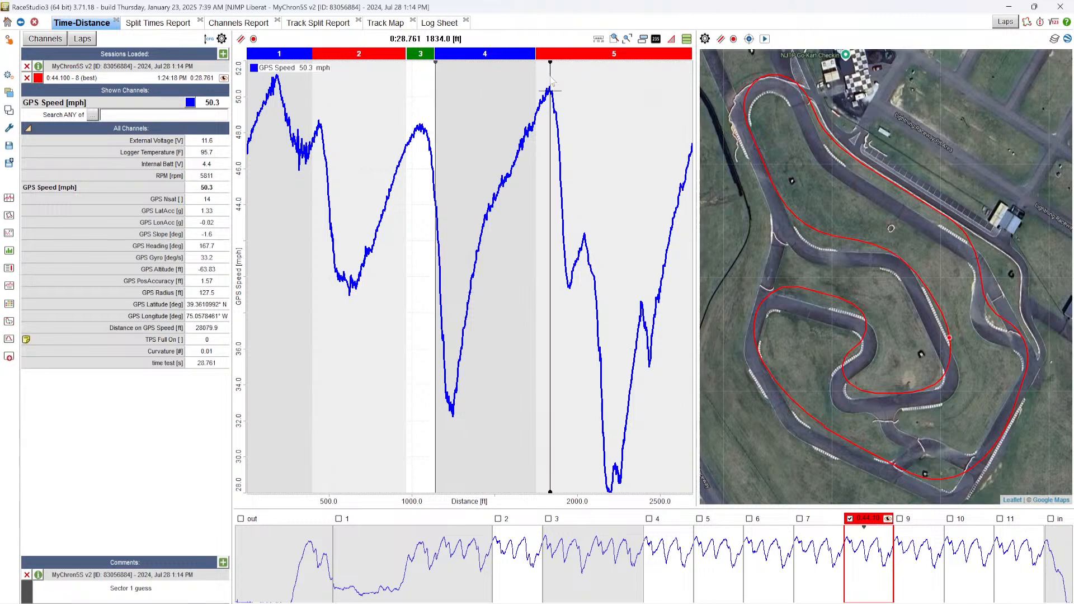
left_click(273, 86)
left_click(320, 123)
left_click(586, 238)
left_click(642, 291)
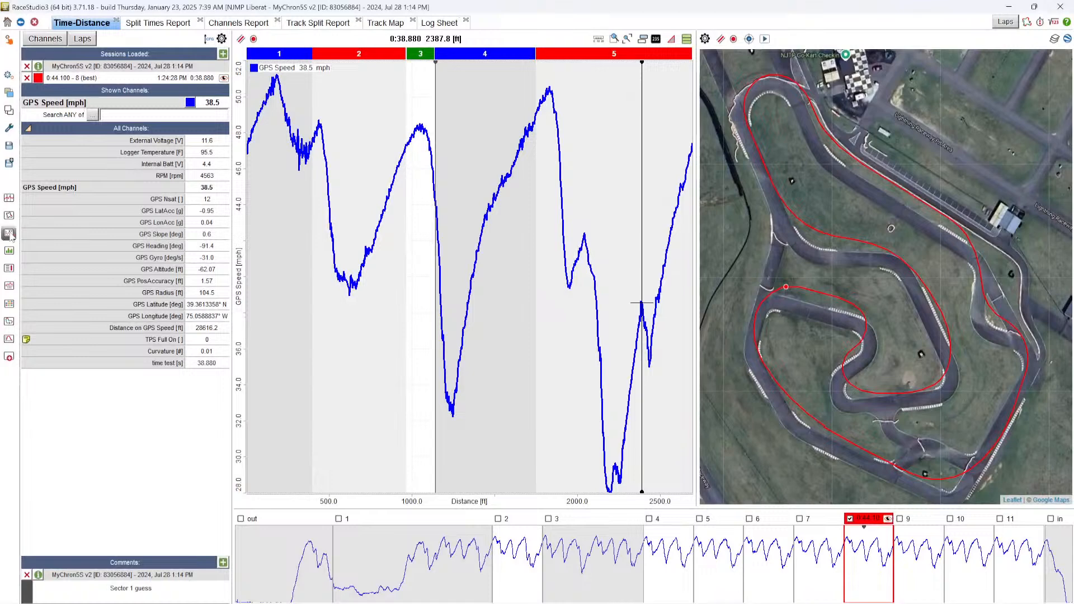
Open the Scatter layout and hide its RPM and GPS Speed channels.
left_click(9, 233)
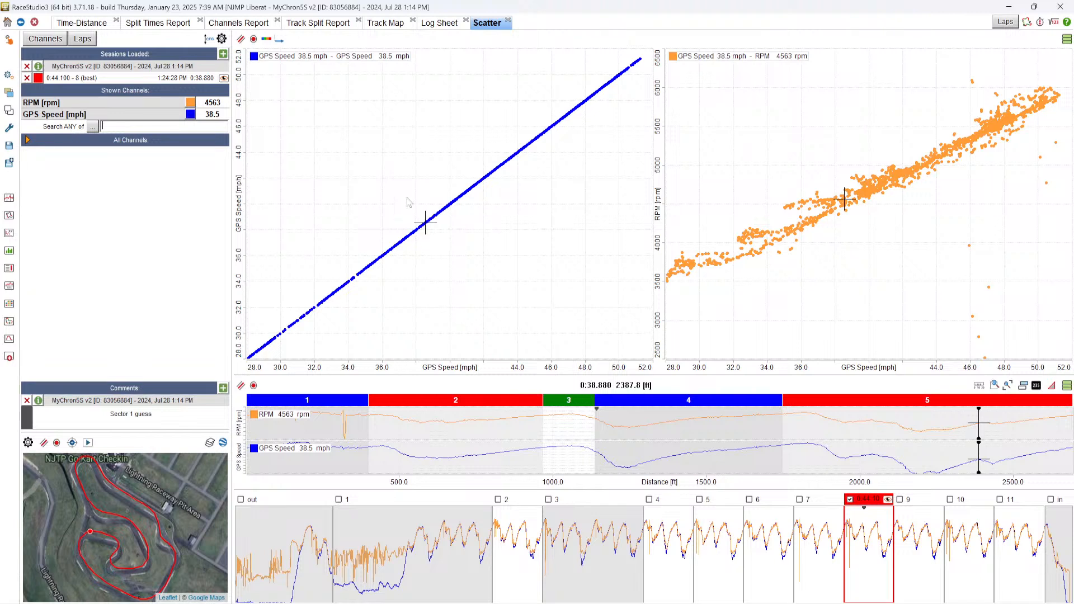
mouse_move(64, 105)
left_click(180, 115)
left_click(180, 103)
Search the channel list for "lon" and show the GPS LonAcc channel in the scatter plot.
left_click(171, 104)
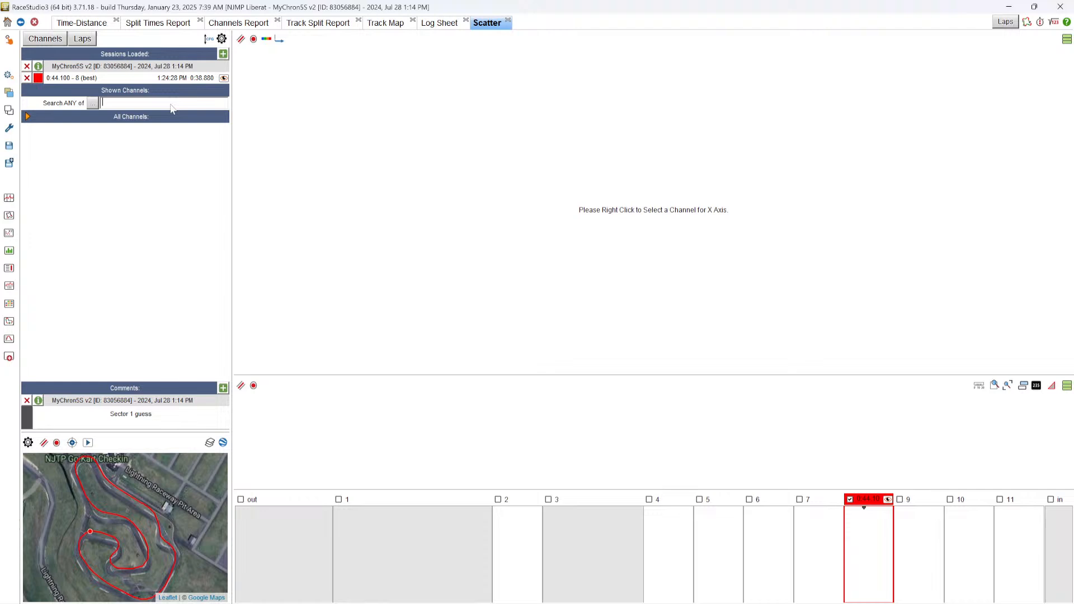
type("long")
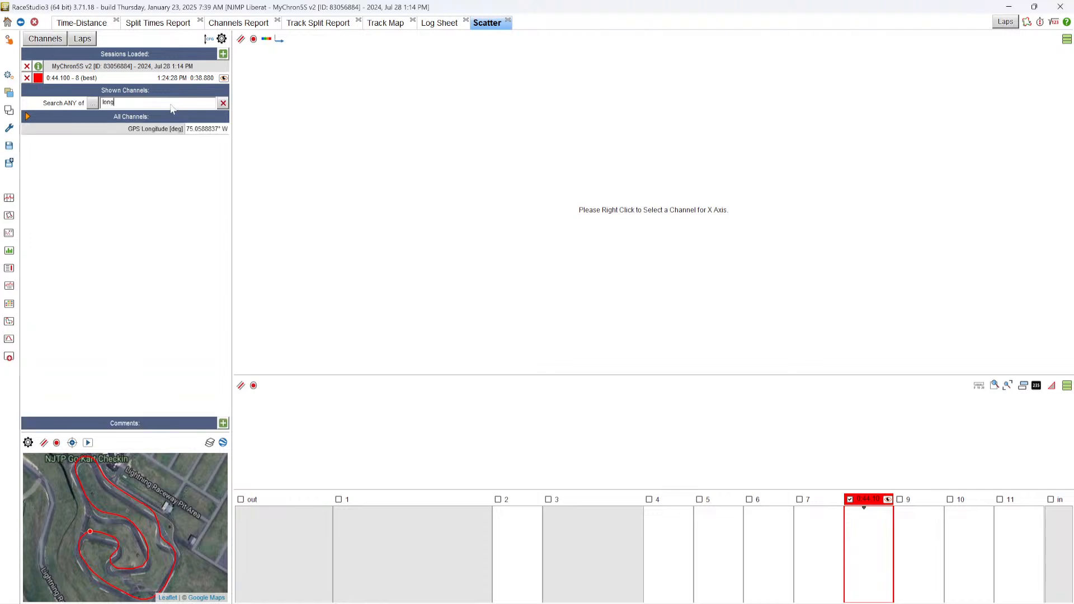
key("BackSpace")
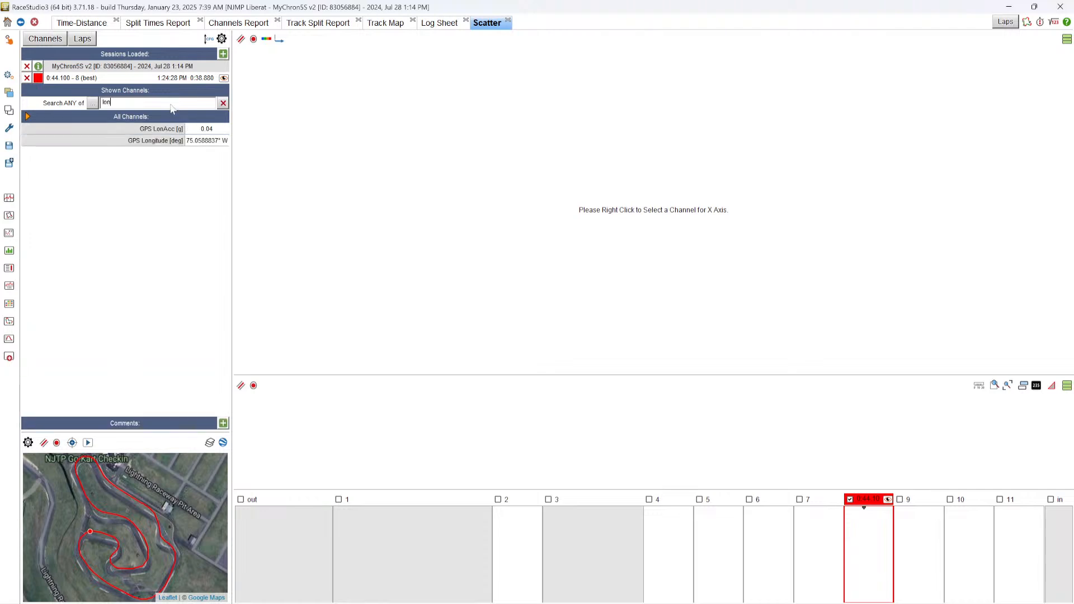
left_click(164, 131)
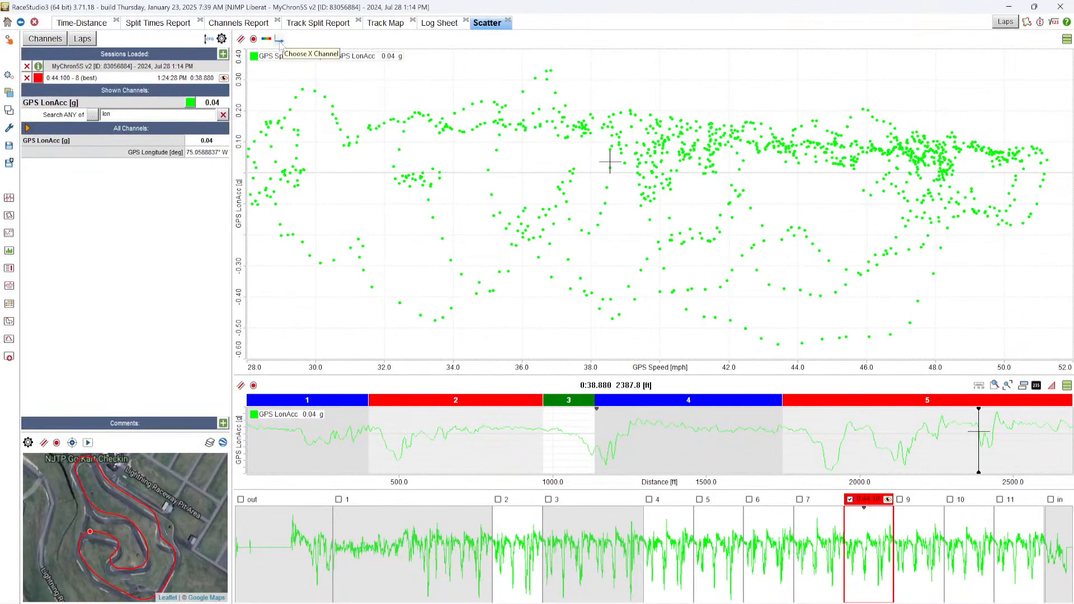
Set the scatter plot's X-axis channel to GPS LatAcc.
left_click(279, 40)
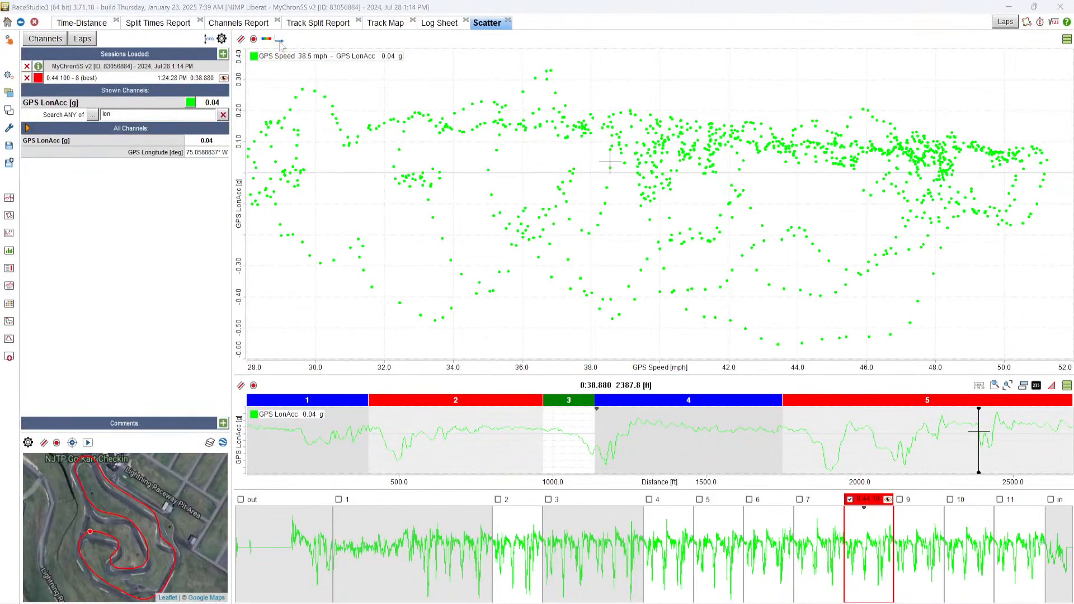
type("lat")
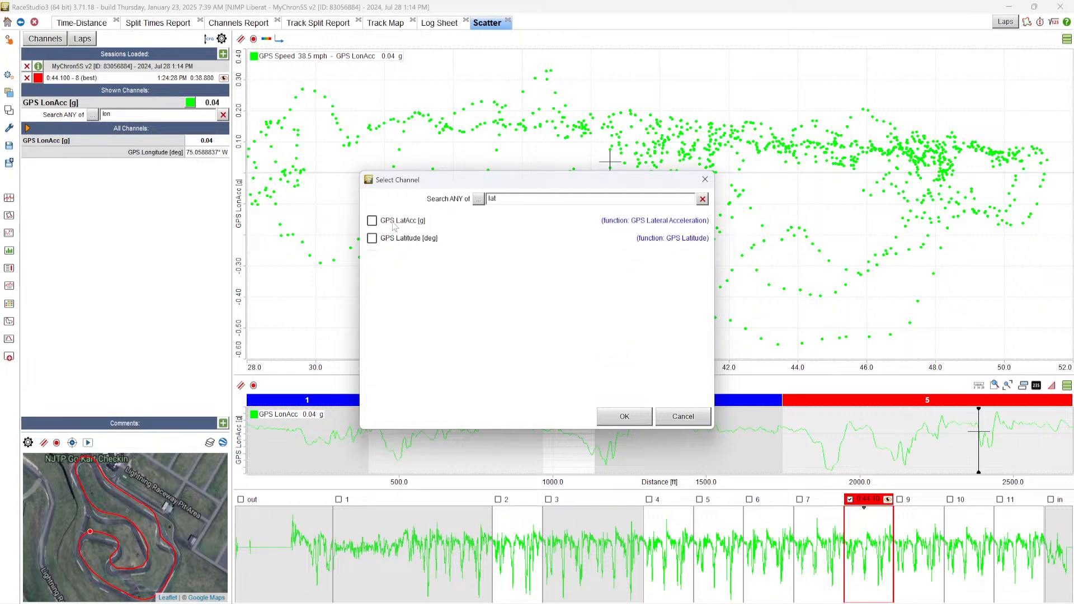
left_click(372, 221)
left_click(633, 414)
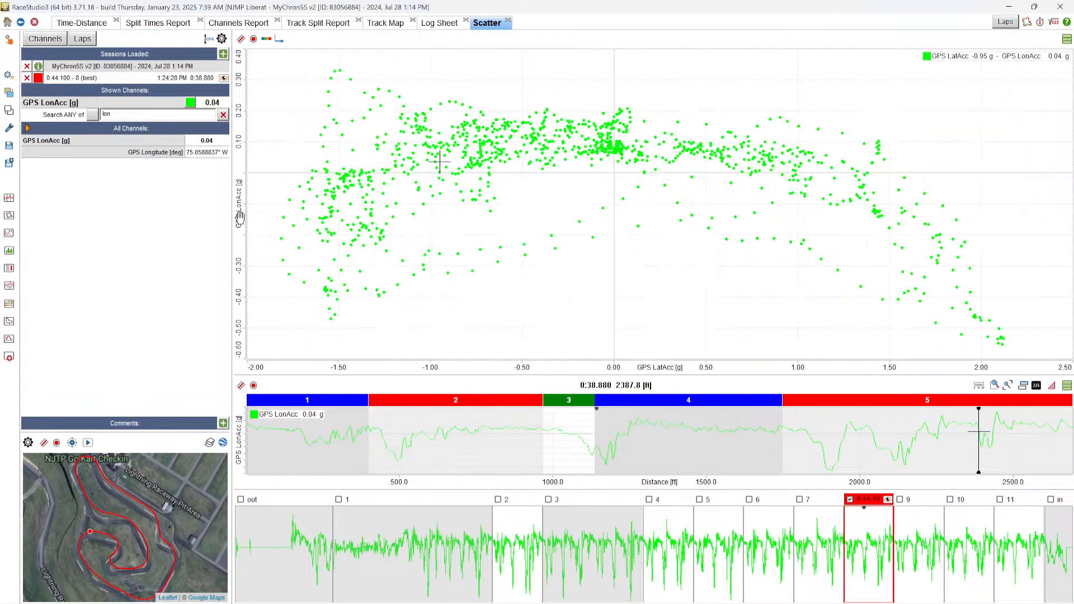
Inspect individual points across the lateral versus longitudinal acceleration scatter and their corresponding positions on track.
left_click(526, 258)
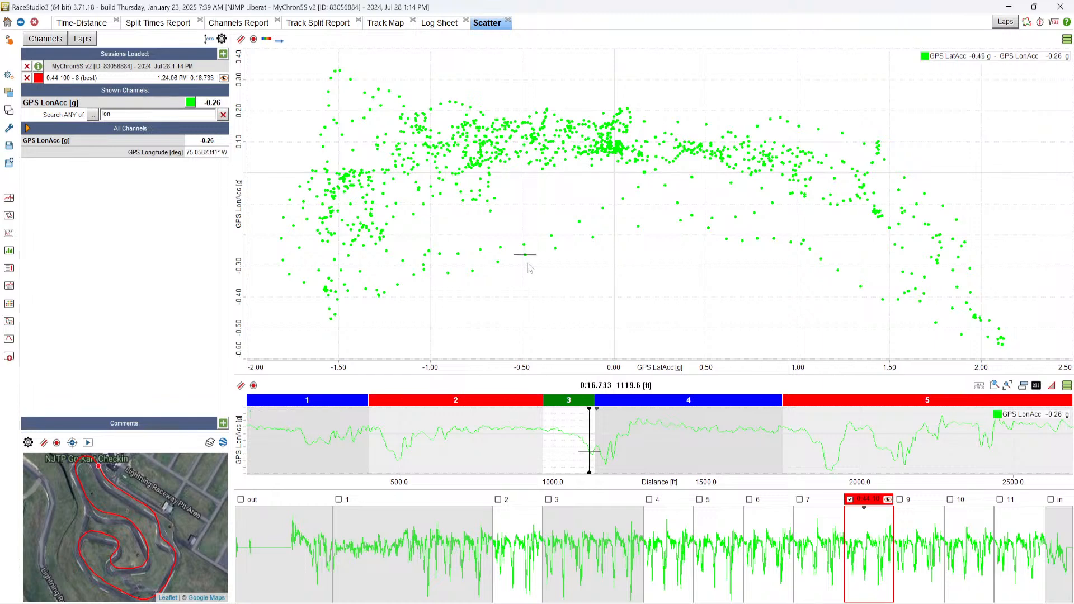
scroll(529, 268, "down", 3)
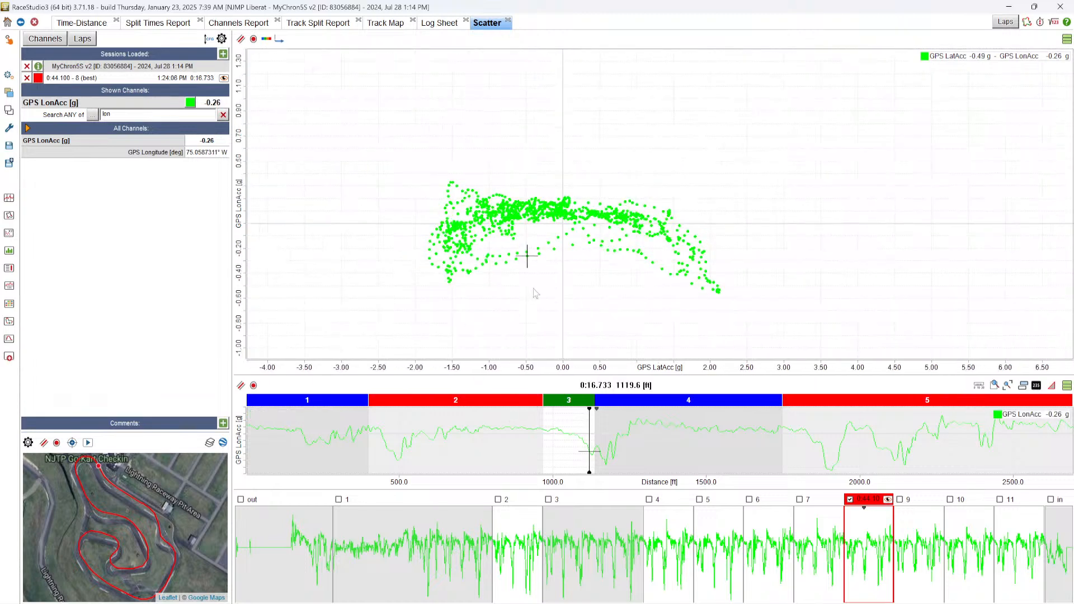
left_click(562, 233)
left_click(613, 214)
left_click(641, 222)
left_click(666, 246)
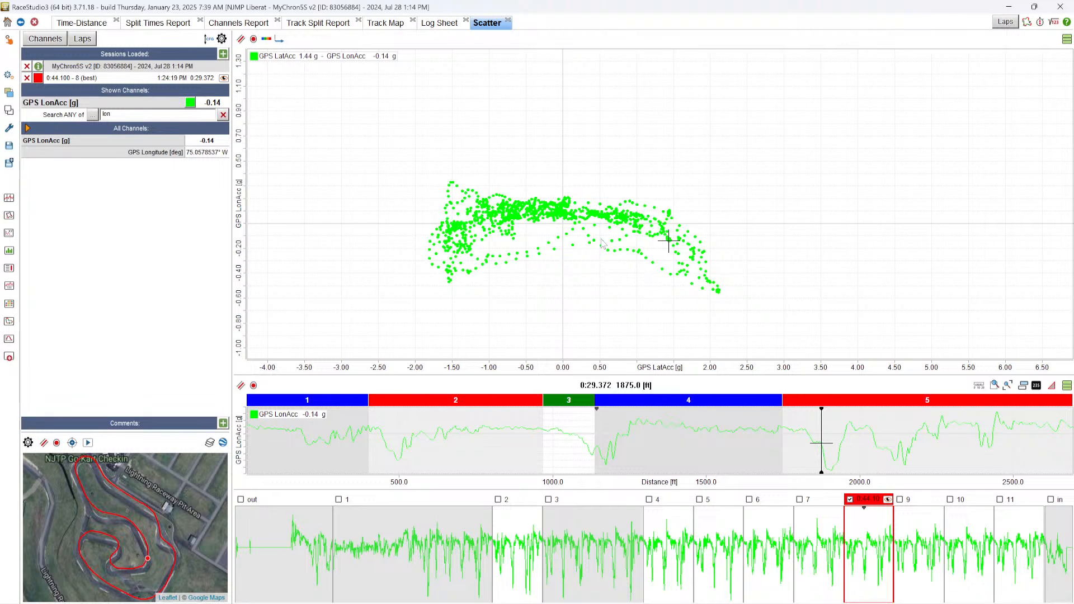
scroll(602, 242, "down", 2)
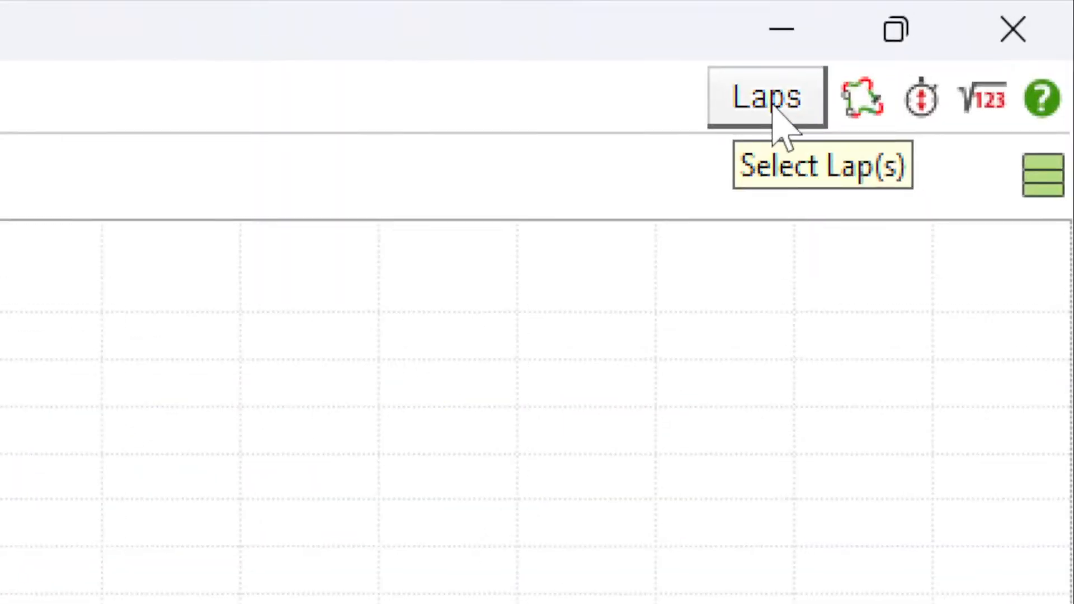
Review the lap selection options, select all laps for the scatter plots, and switch back to the best lap only.
left_click(775, 106)
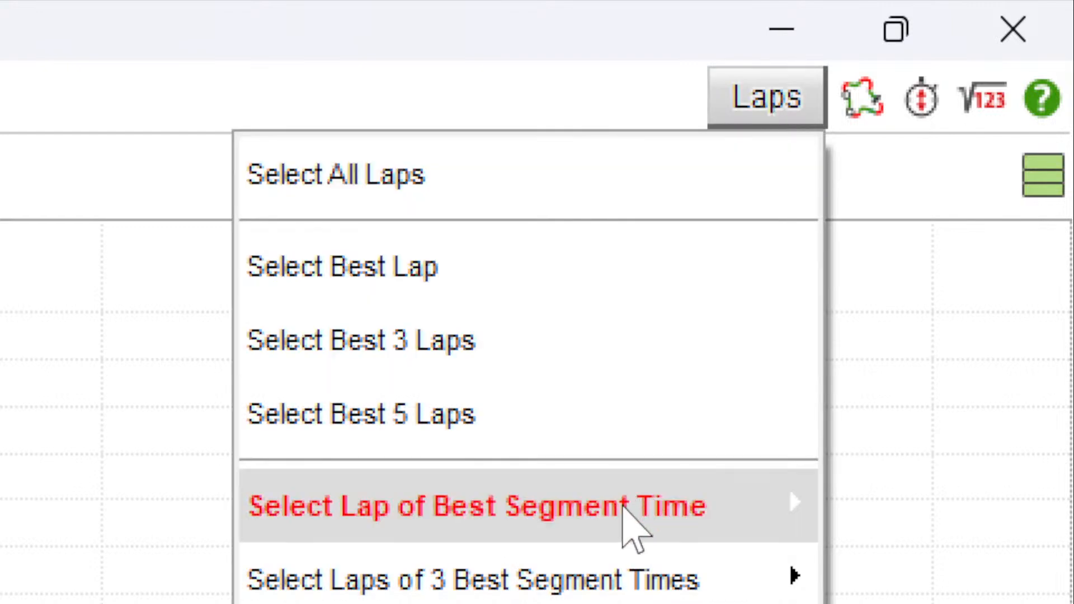
mouse_move(631, 556)
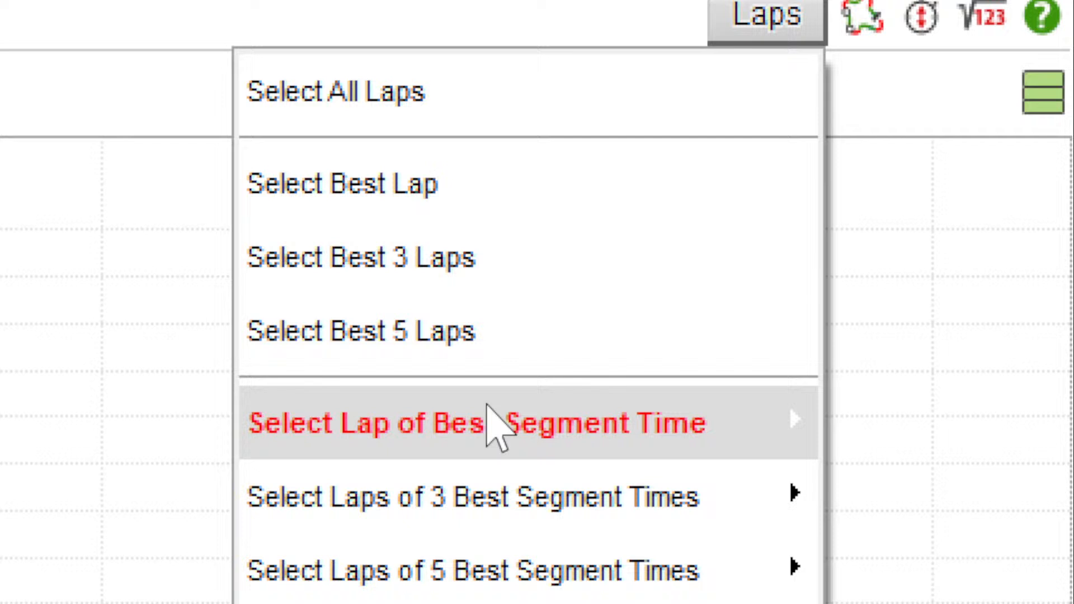
mouse_move(483, 409)
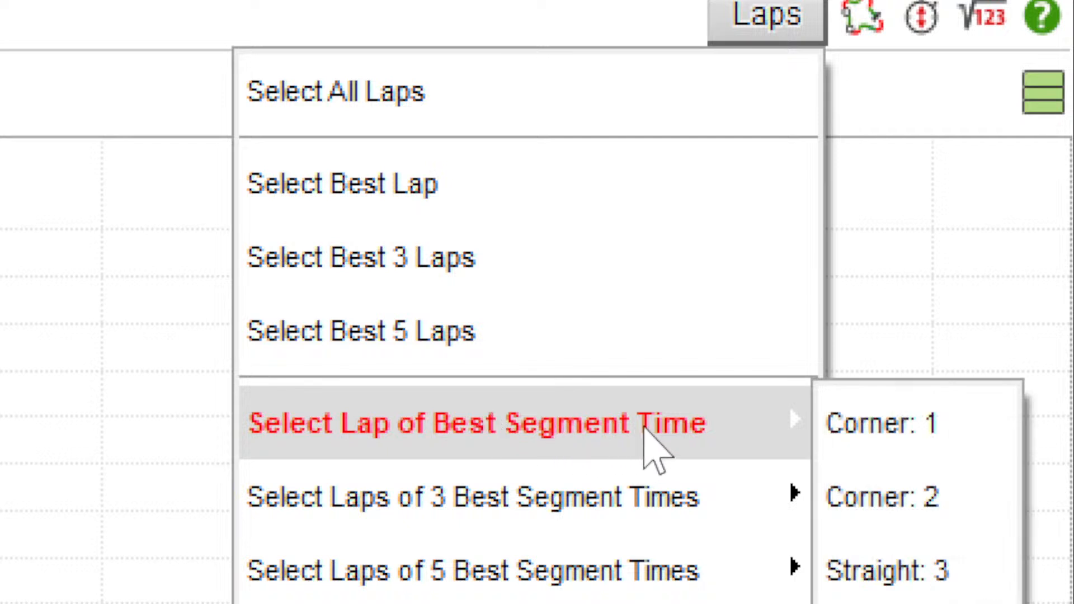
mouse_move(642, 514)
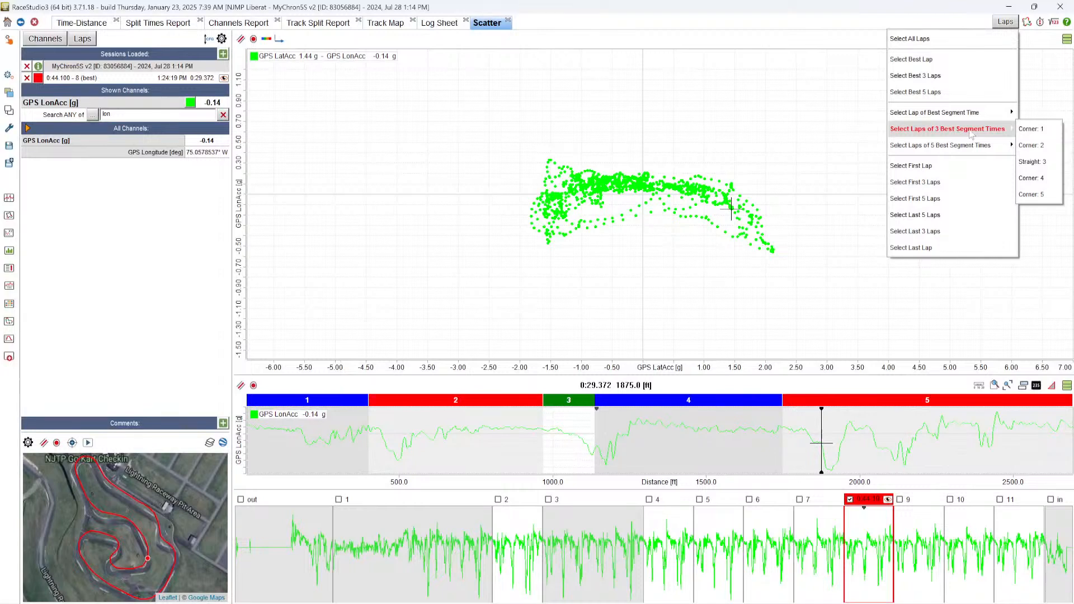
mouse_move(971, 149)
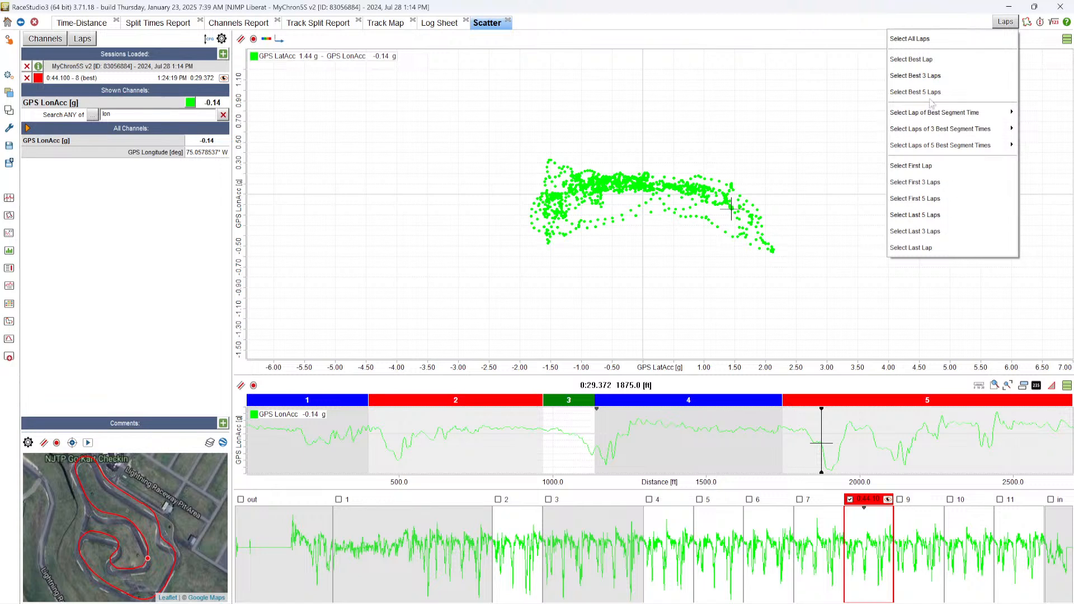
left_click(909, 48)
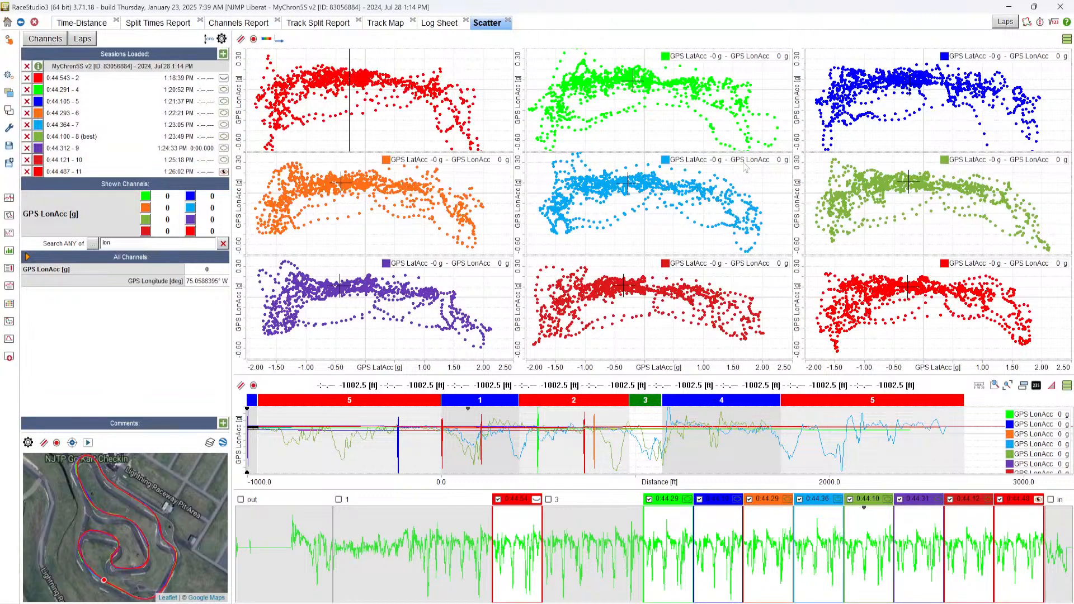
left_click(998, 22)
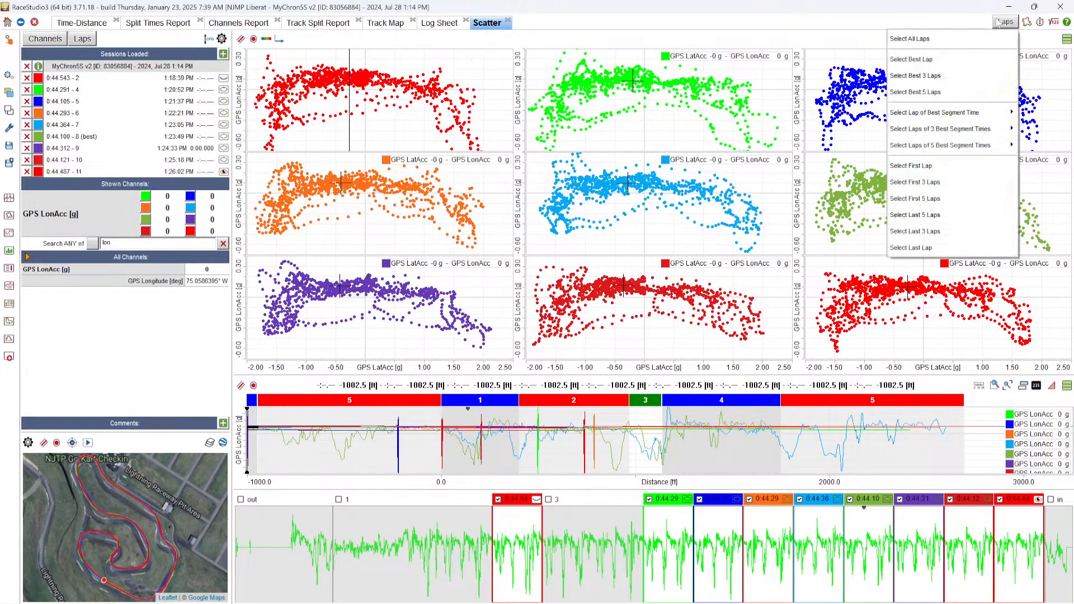
left_click(912, 60)
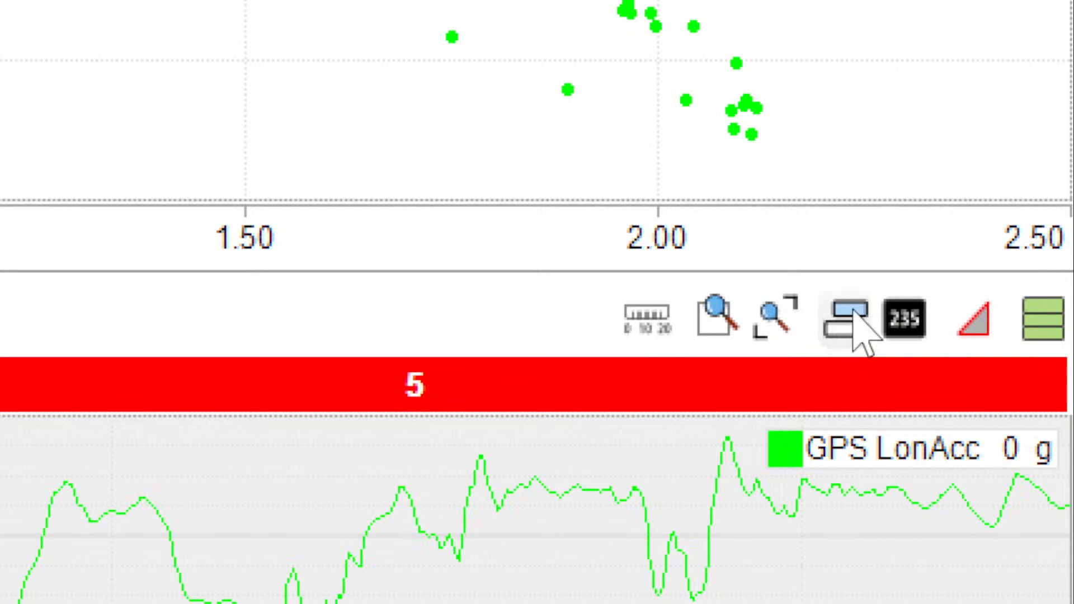
Switch the plot mode to Snap Off and display the whole run from out to in.
left_click(850, 325)
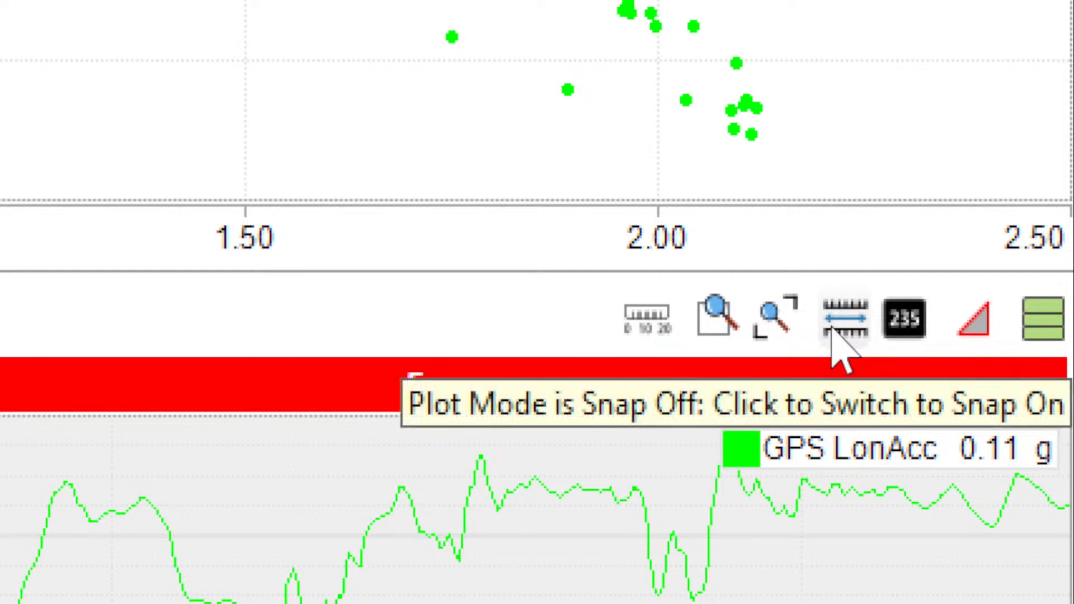
left_click(775, 316)
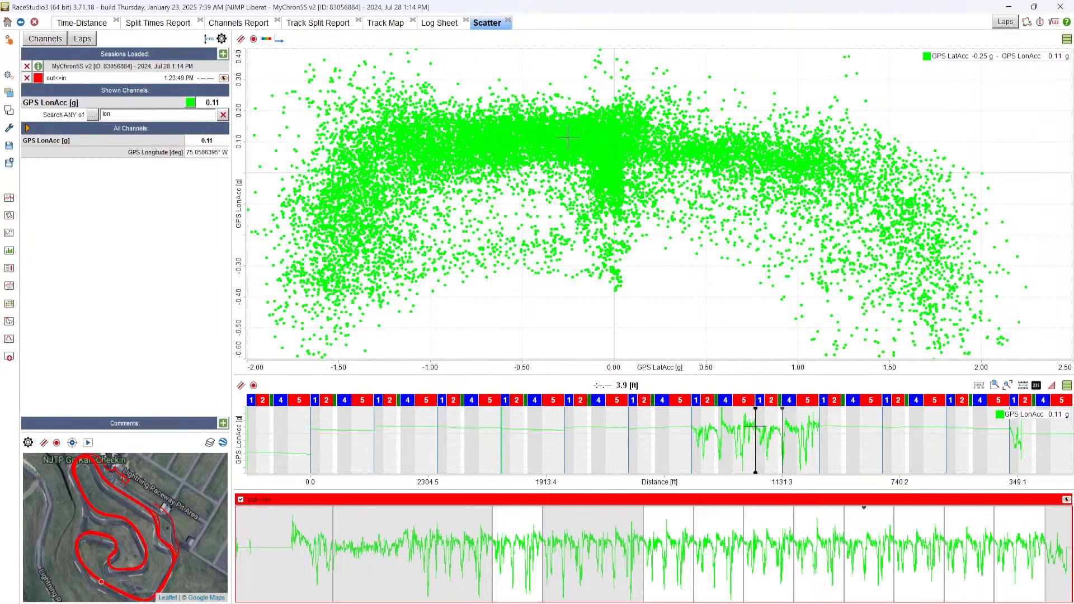
Color the scatter points by the GPS Speed channel with automatic scaling.
right_click(434, 101)
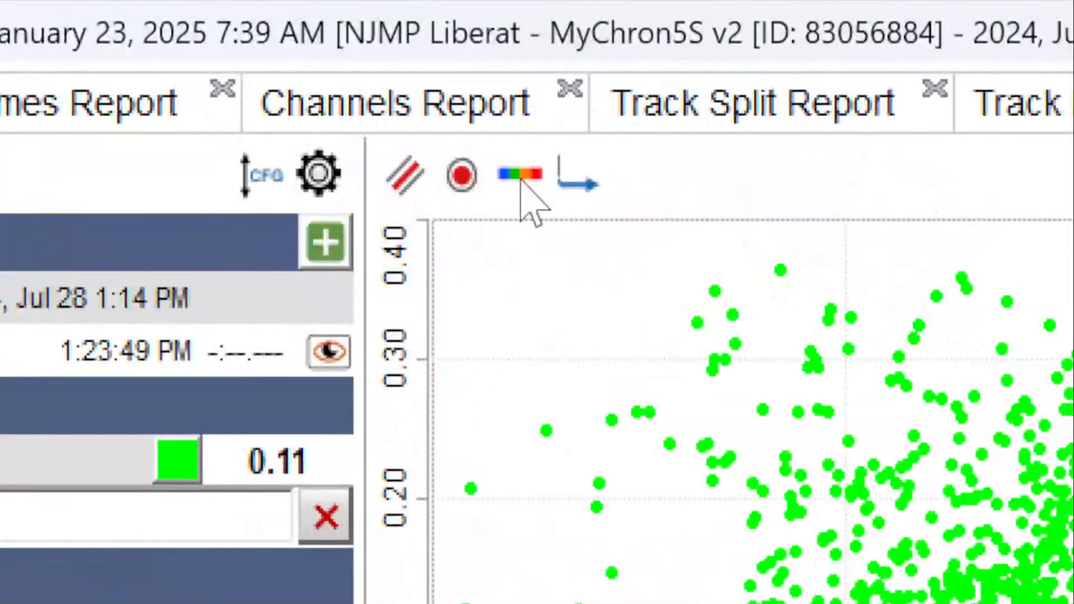
left_click(267, 39)
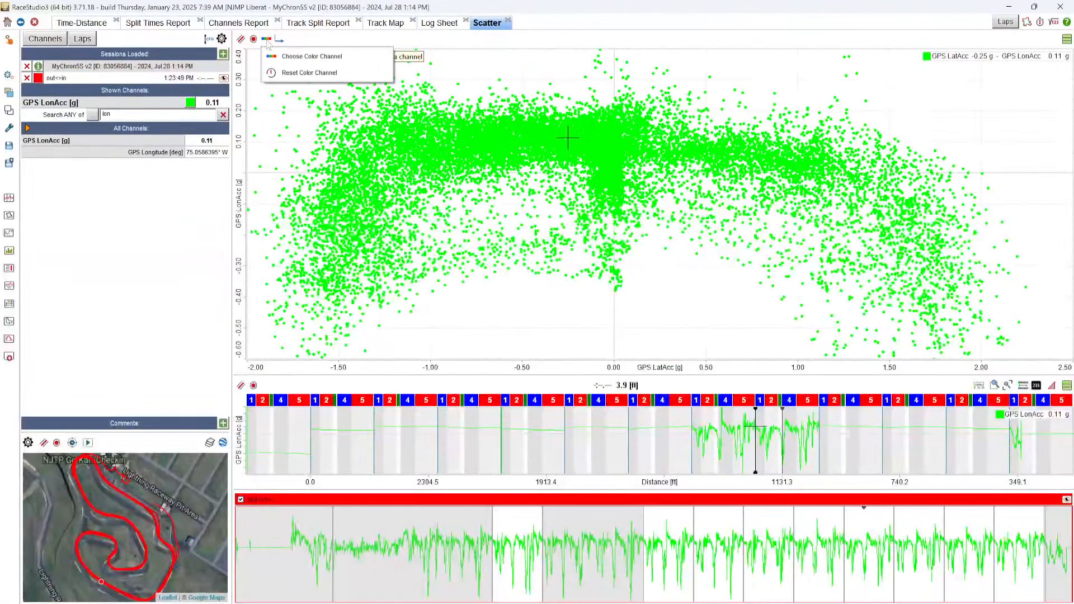
left_click(292, 56)
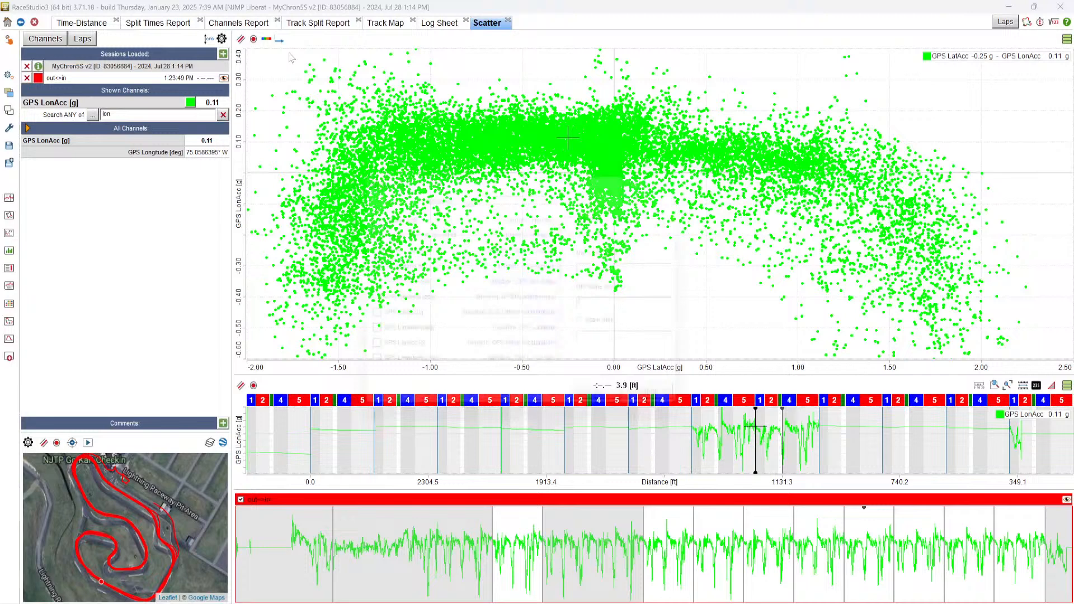
left_click(503, 201)
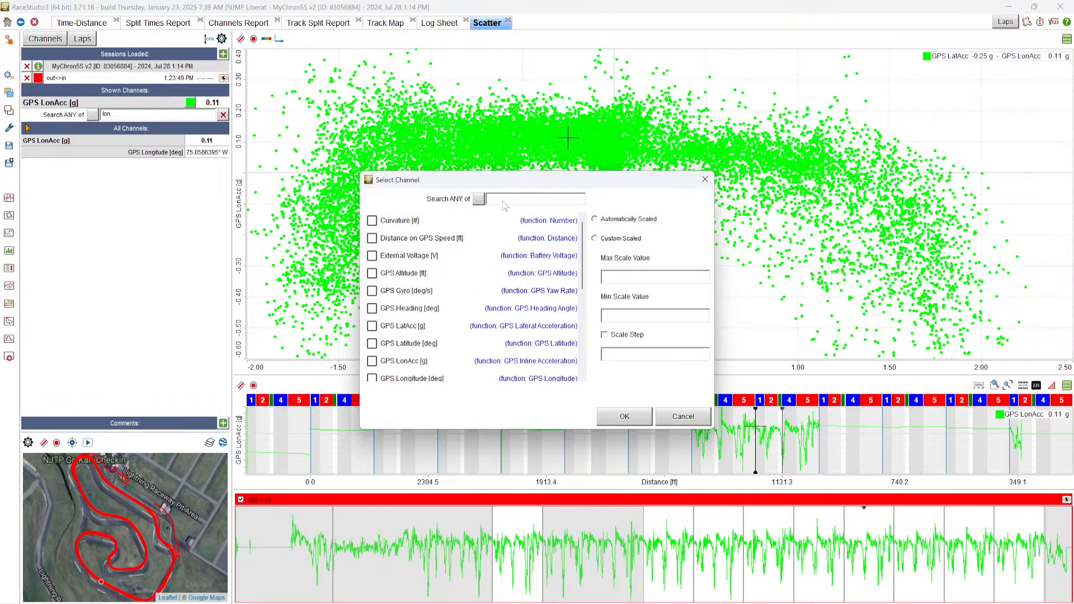
type("spee")
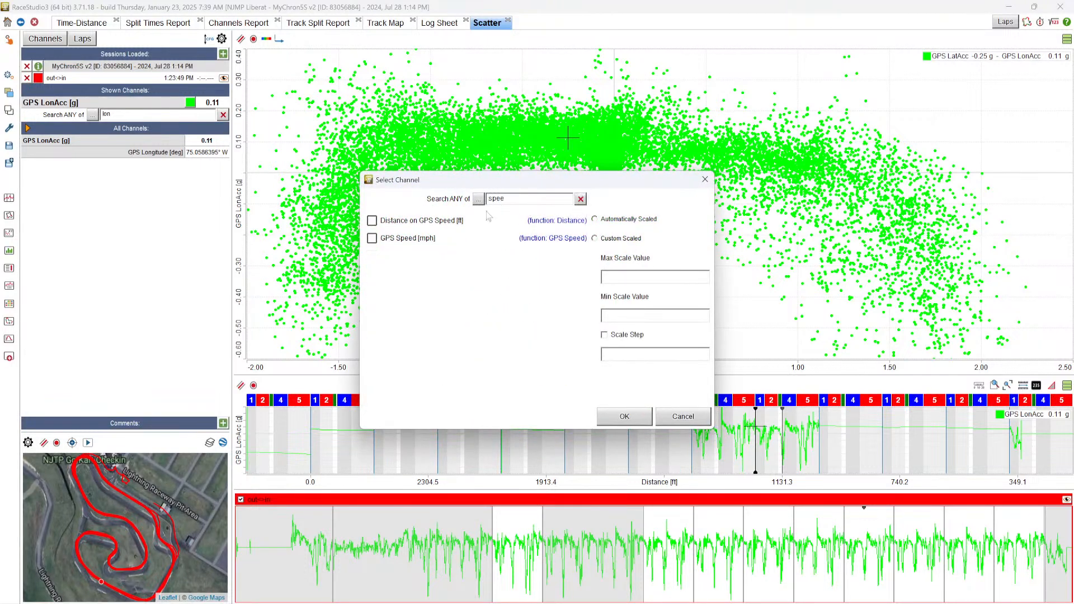
left_click(384, 240)
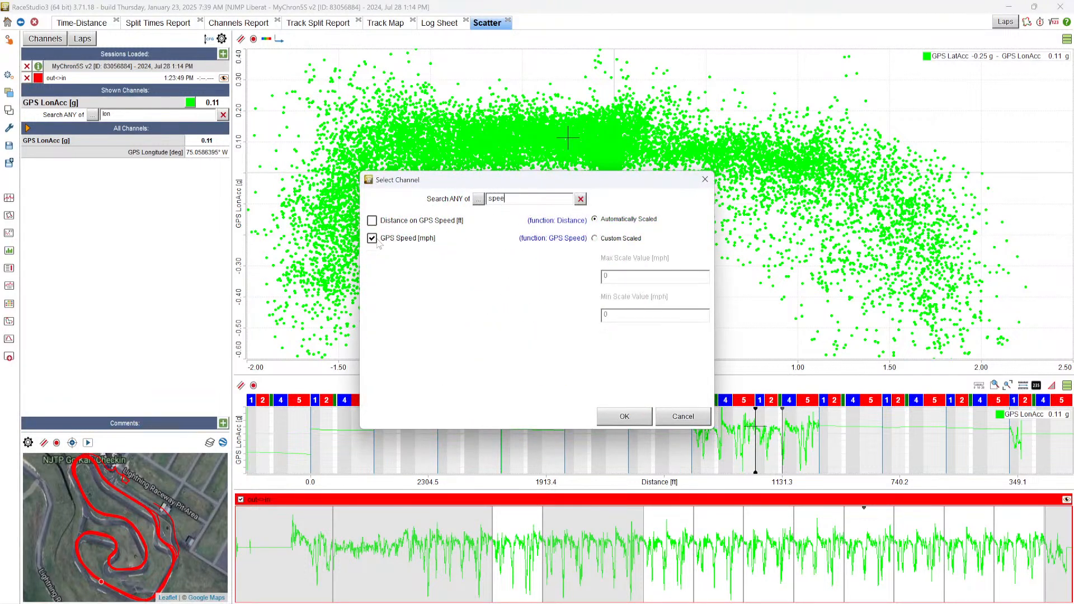
left_click(640, 421)
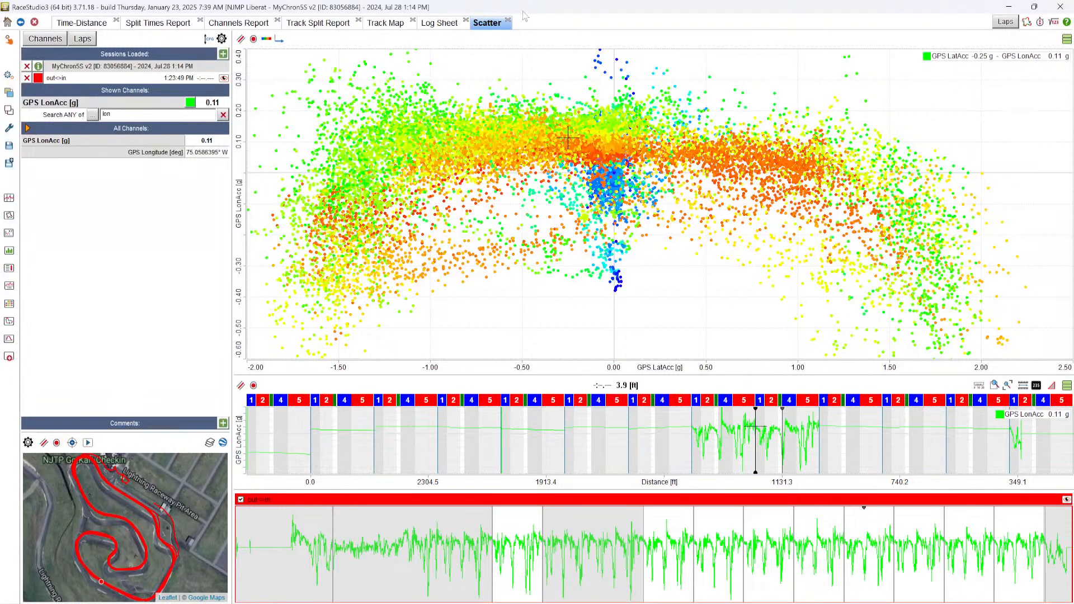
Change the scatter plot's color channel to GPS Radius, keeping the automatic scaling.
left_click(267, 40)
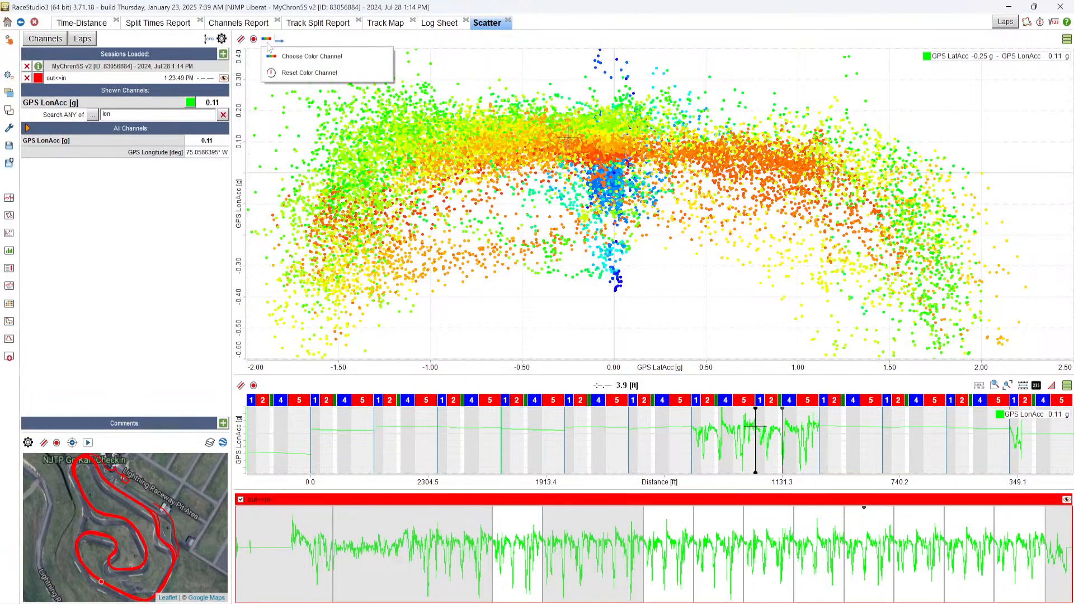
left_click(283, 58)
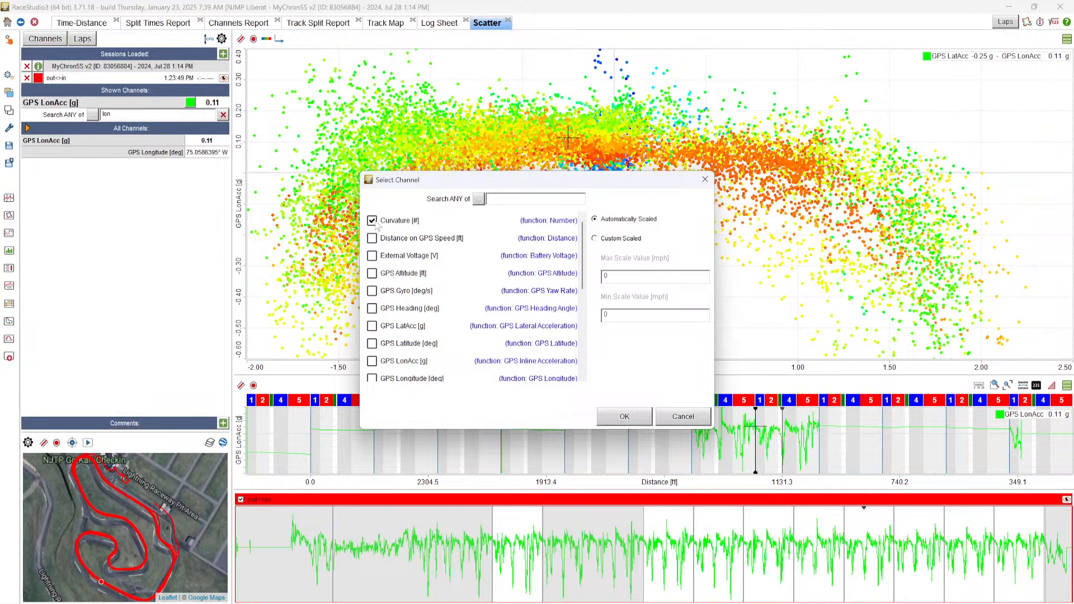
scroll(413, 294, "down", 3)
scroll(414, 352, "down", 3)
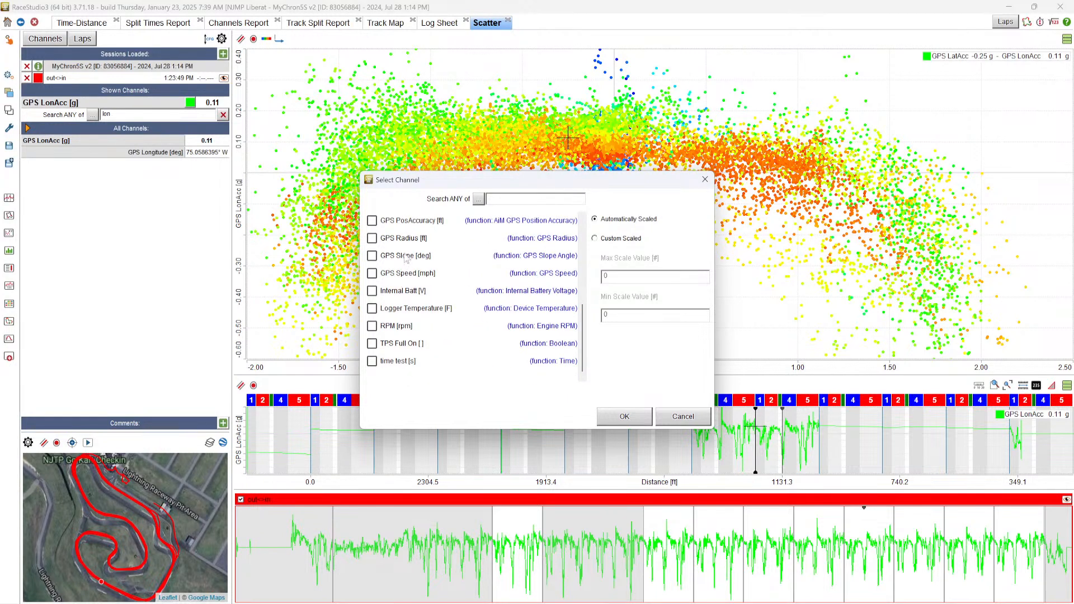
left_click(372, 237)
left_click(616, 424)
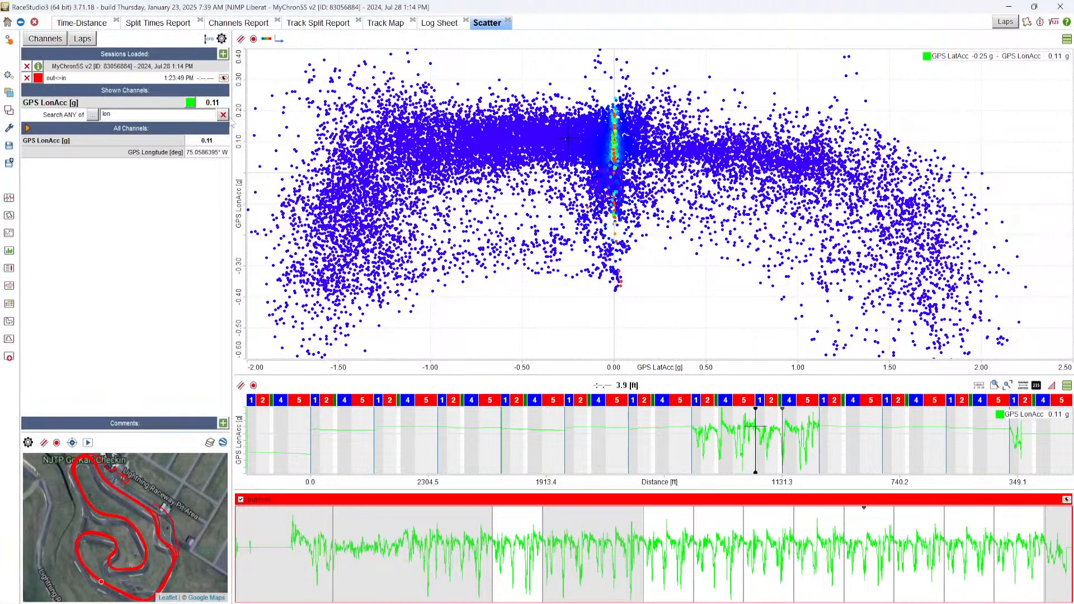
Clear the channel search, list all channels, and give GPS Radius a custom coloring scale with a maximum of 500 ft.
left_click(223, 115)
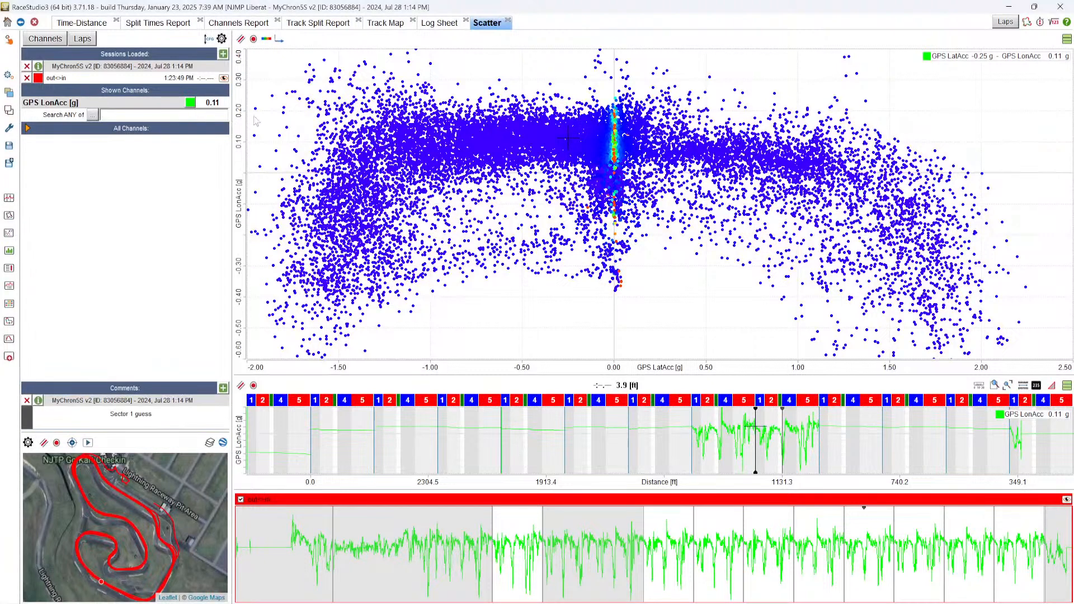
left_click(28, 129)
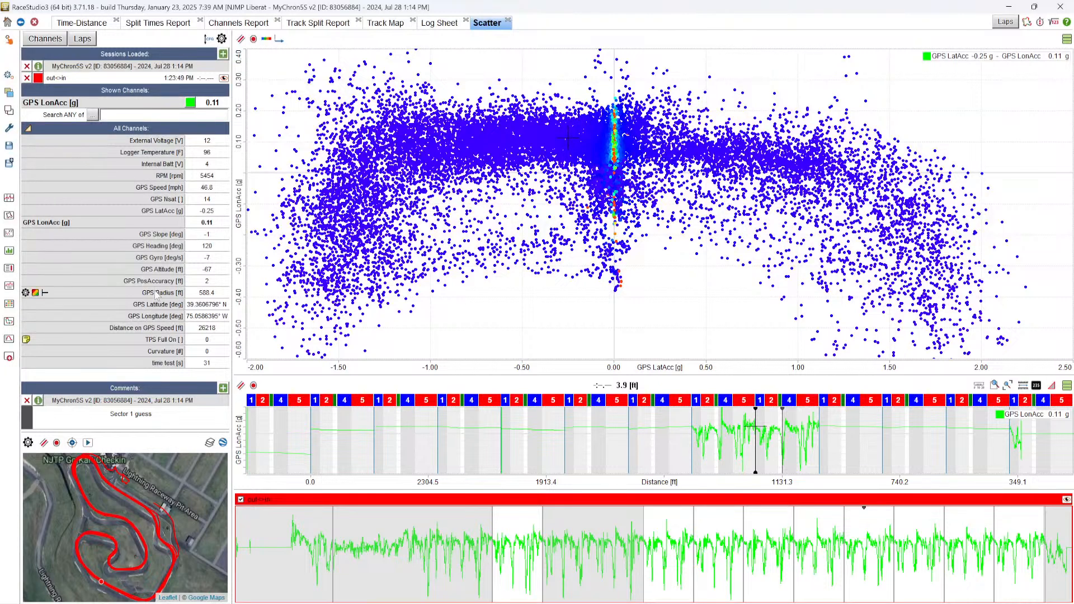
left_click(25, 293)
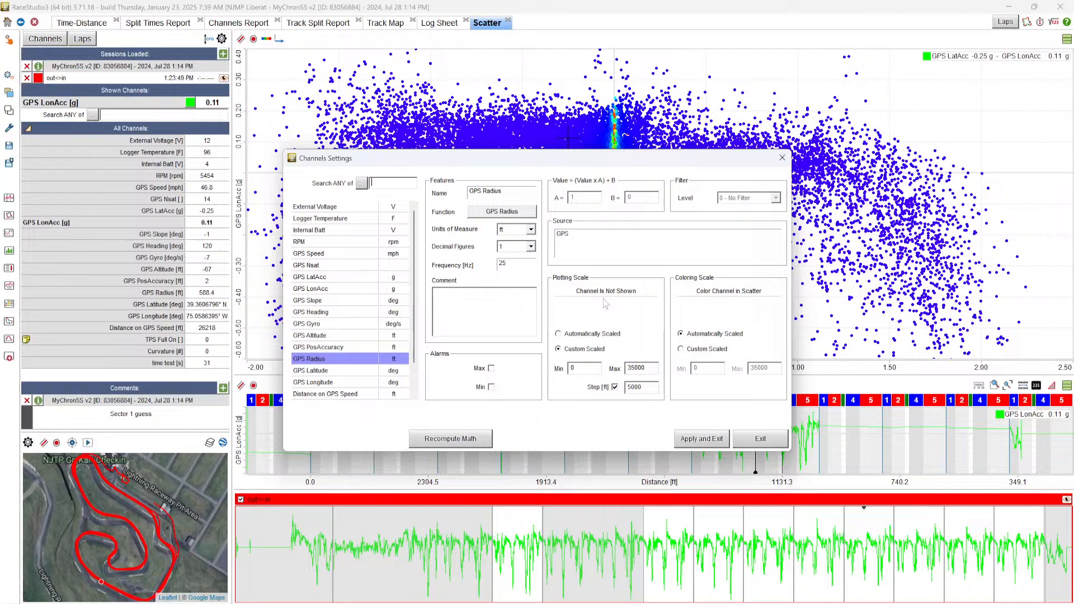
left_click(681, 349)
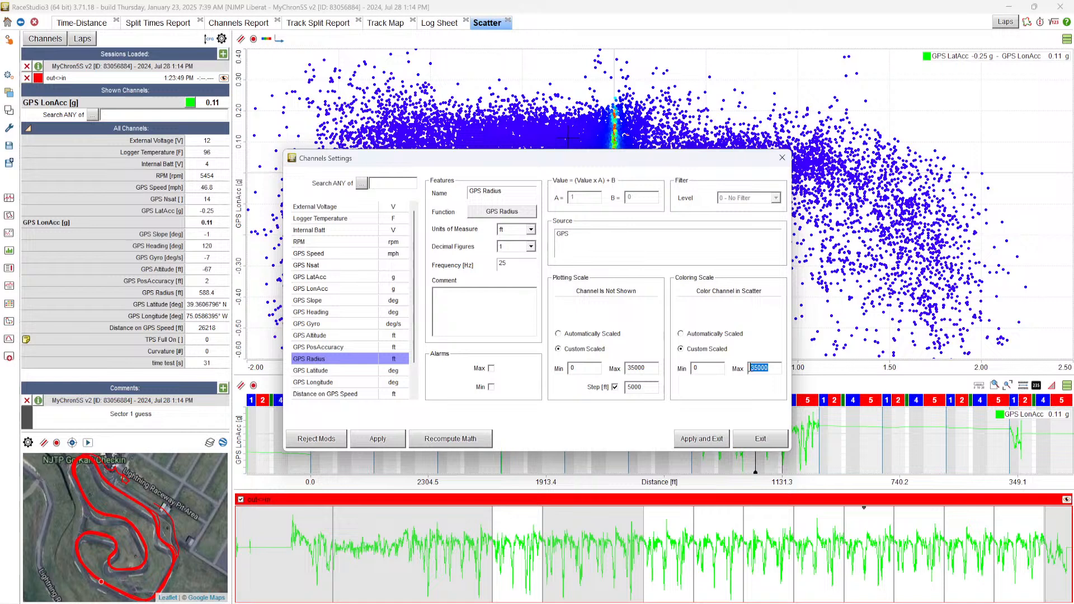
type("500")
left_click(366, 445)
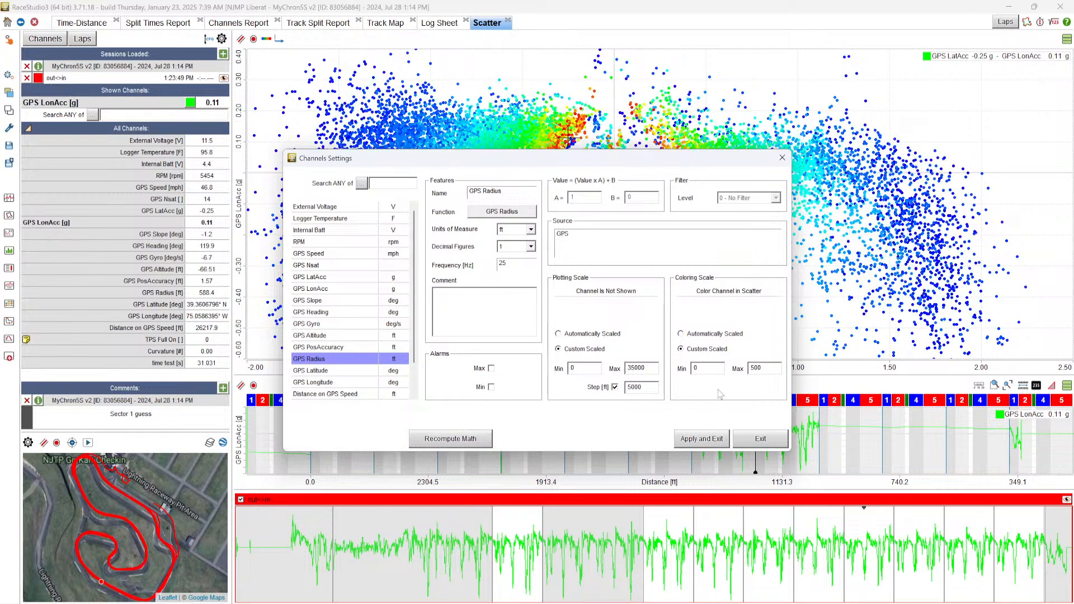
Lower the GPS Radius coloring scale's maximum to 250 ft, apply it and leave the channel settings.
double_click(764, 368)
type("400")
key("BackSpace")
type("250")
left_click(481, 440)
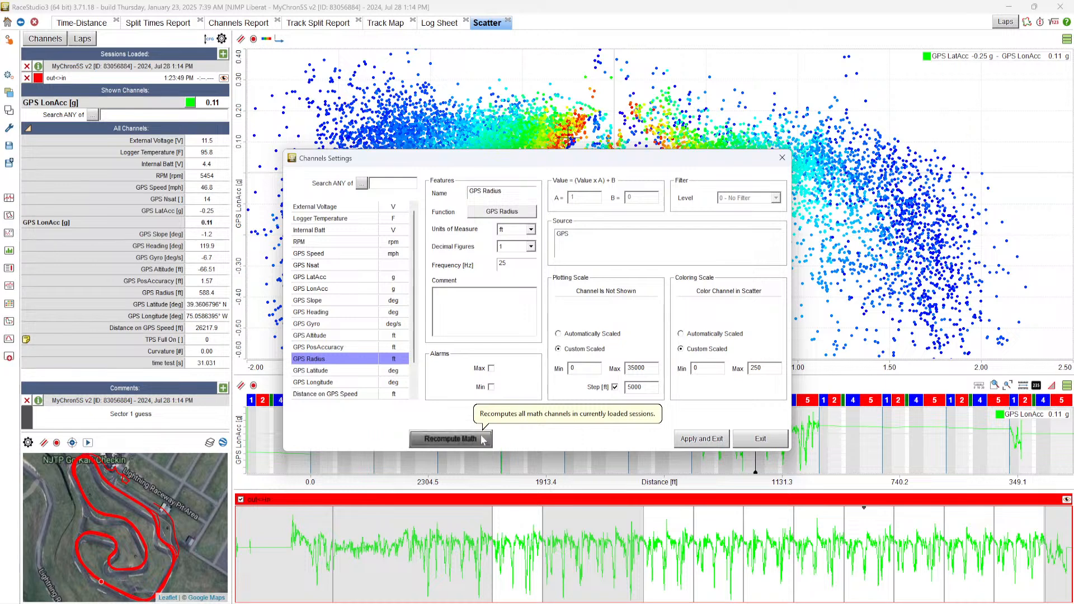
left_click(686, 443)
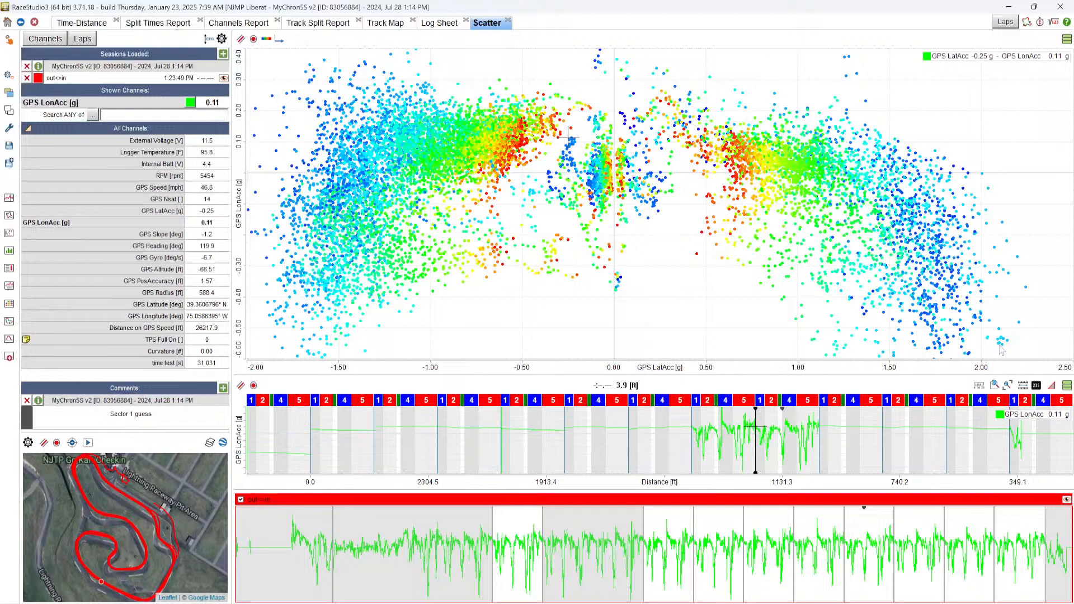
Enlarge the scatter plot's dots and connect them with lines at thickness 1.
left_click(1026, 287)
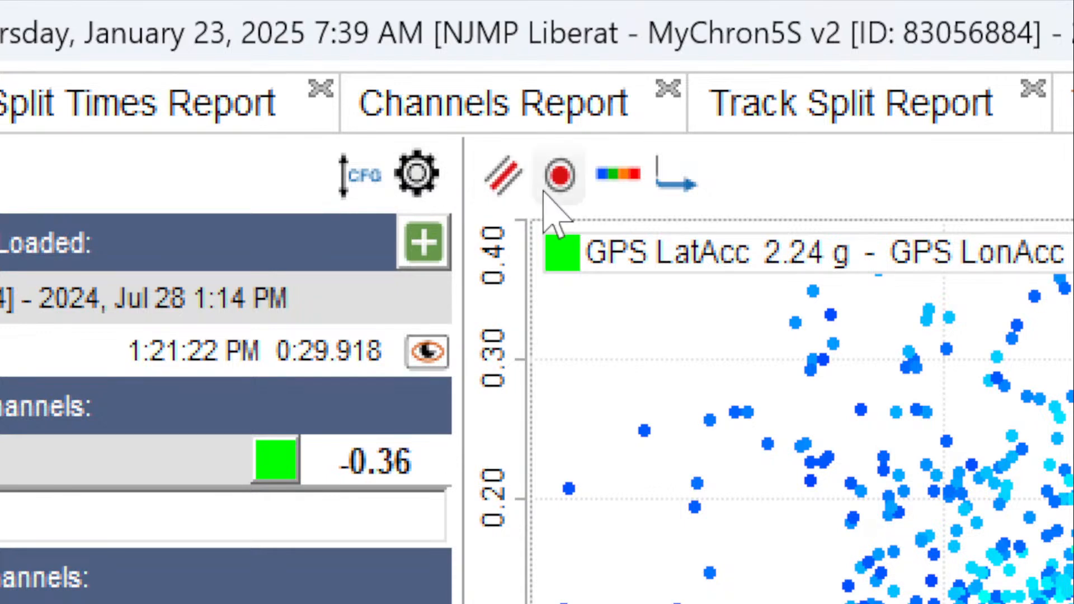
left_click(551, 197)
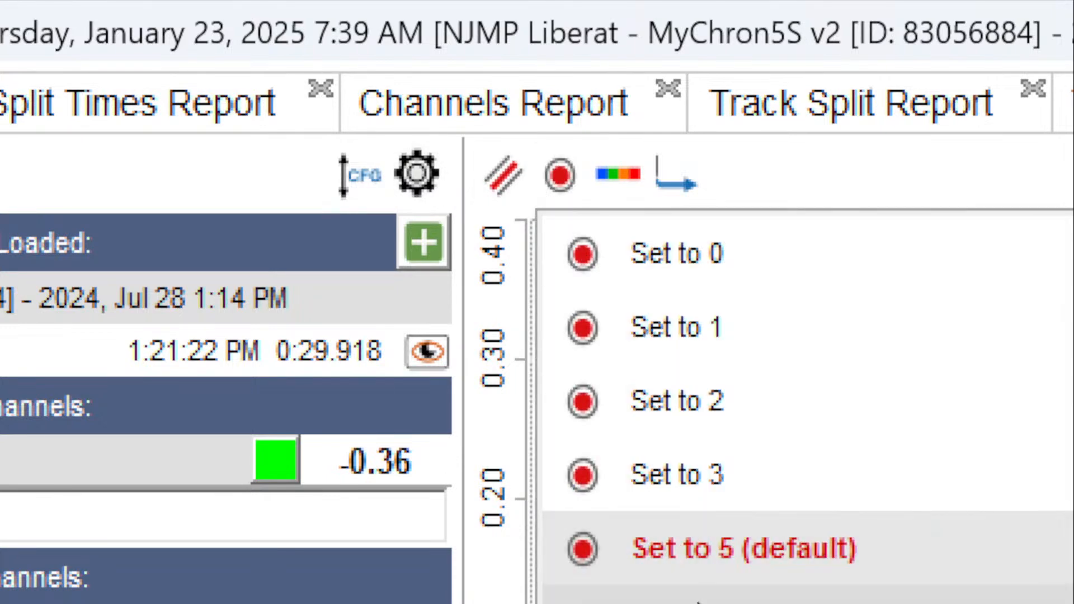
left_click(696, 603)
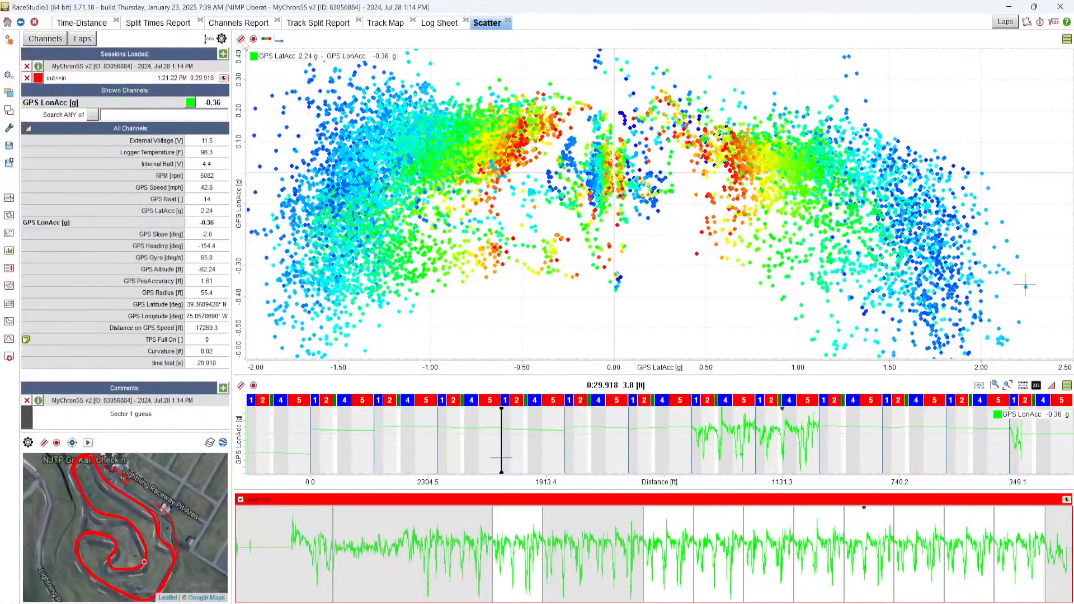
left_click(241, 39)
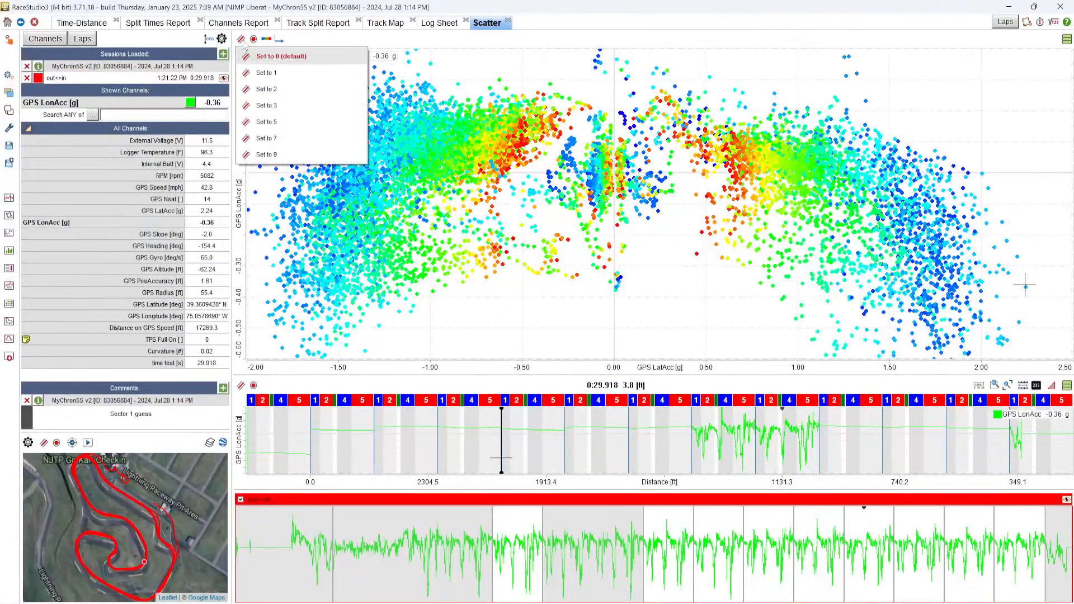
left_click(259, 73)
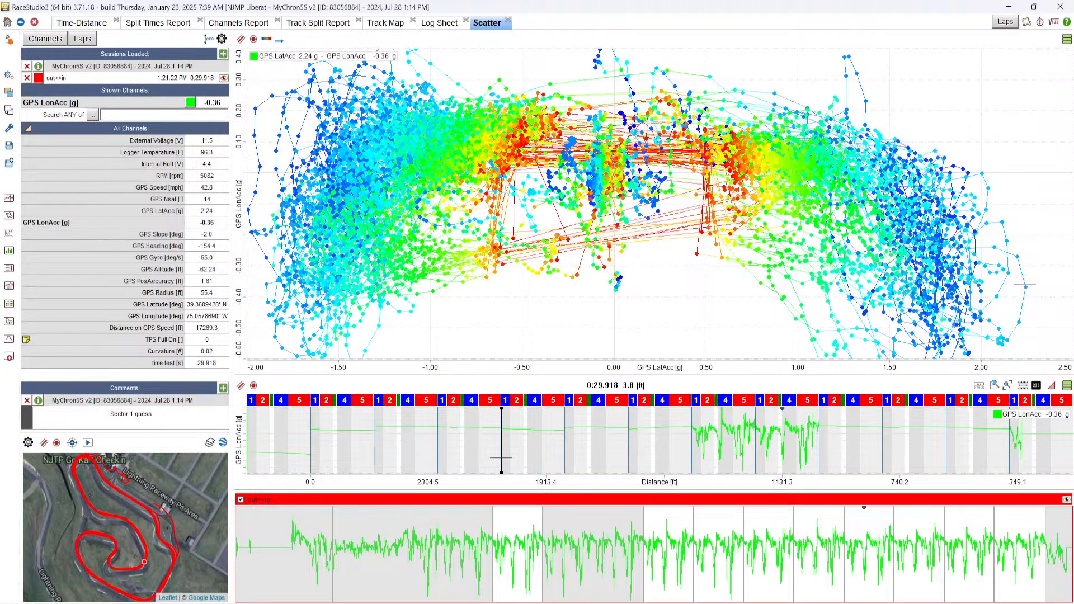
Display only the best lap and move the cursor through segment 1 to follow it on the scatter plot.
left_click(1004, 23)
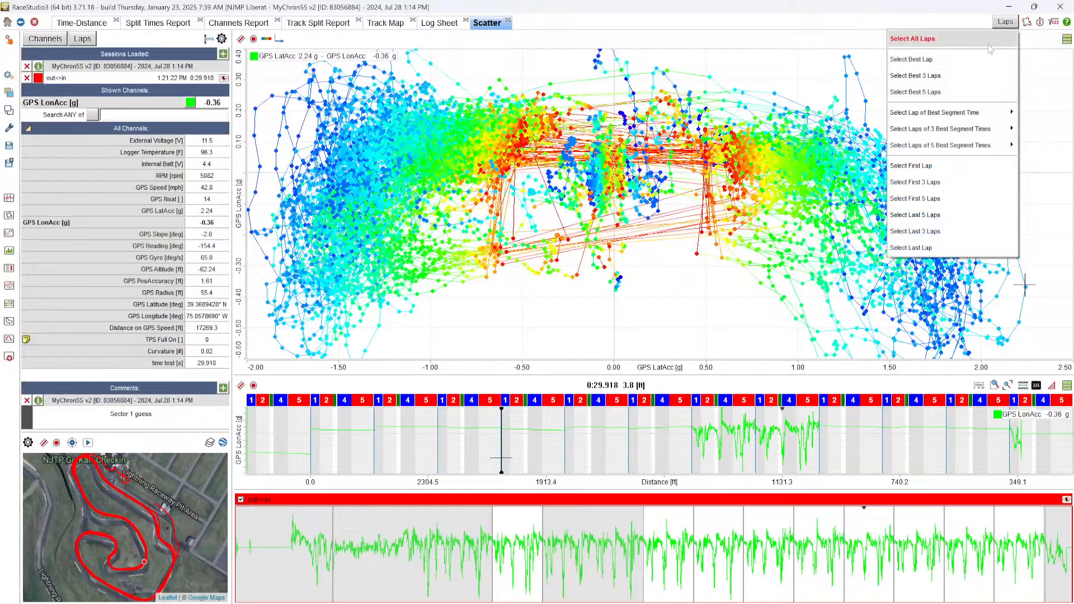
left_click(948, 62)
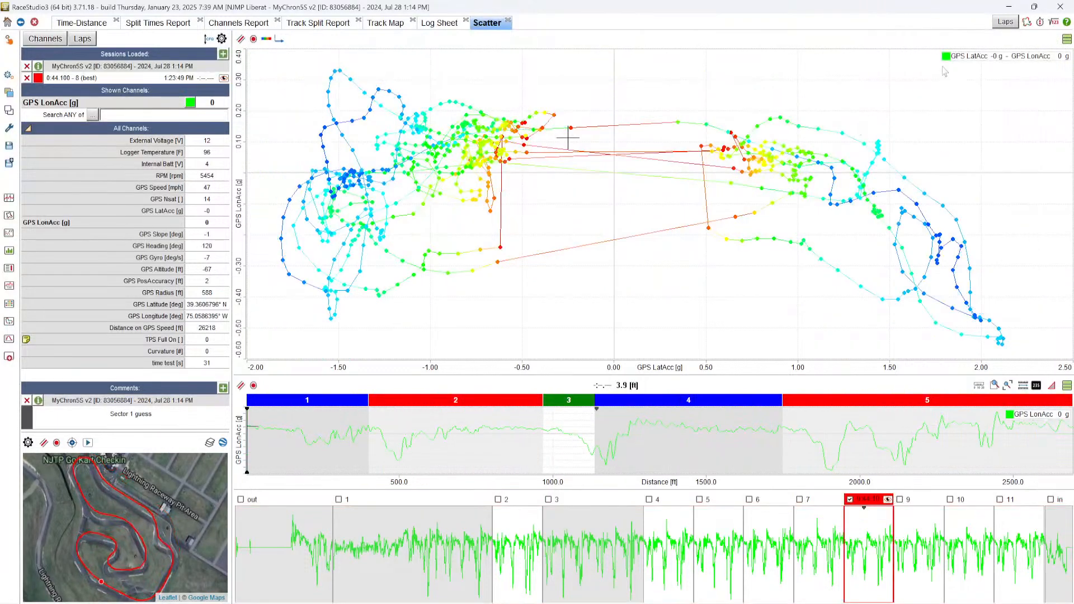
left_click(373, 444)
left_click_drag(293, 434, 332, 432)
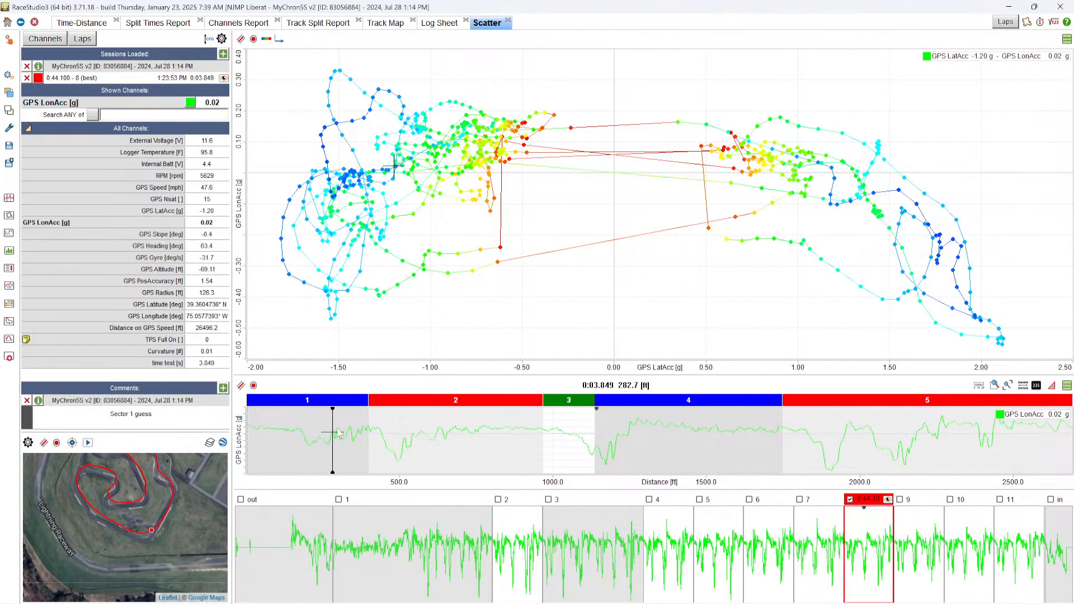
Isolate segment 2 of the best lap and trace its corner by moving the cursor along the scatter points.
left_click(457, 401)
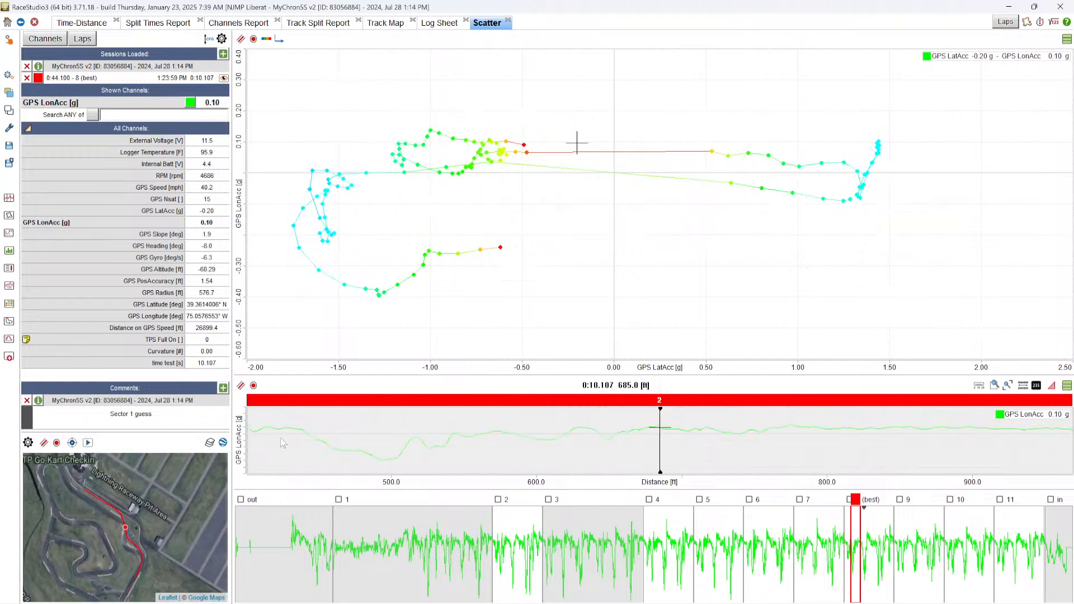
left_click_drag(263, 443, 414, 443)
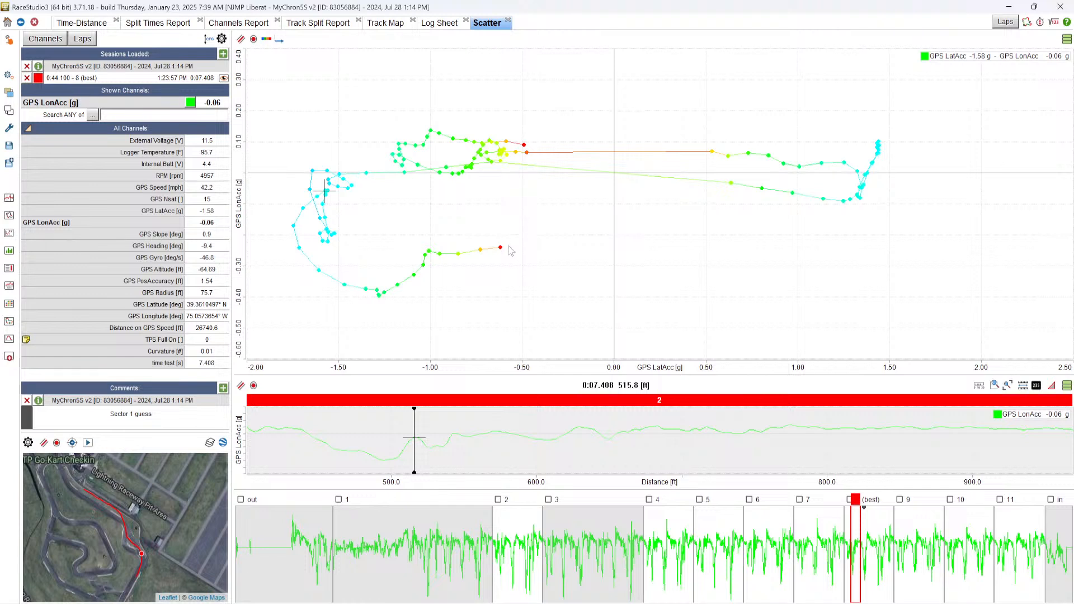
left_click(502, 250)
key("Right")
key("Right")
key("Right")
key("Right")
key("Right")
key("Right")
key("Right")
key("Right")
key("Right")
key("Right")
key("Right")
key("Right")
key("Right")
key("Right")
key("Right")
key("Right")
Switch the scatter plot's grid from orthogonal to circular.
right_click(512, 192)
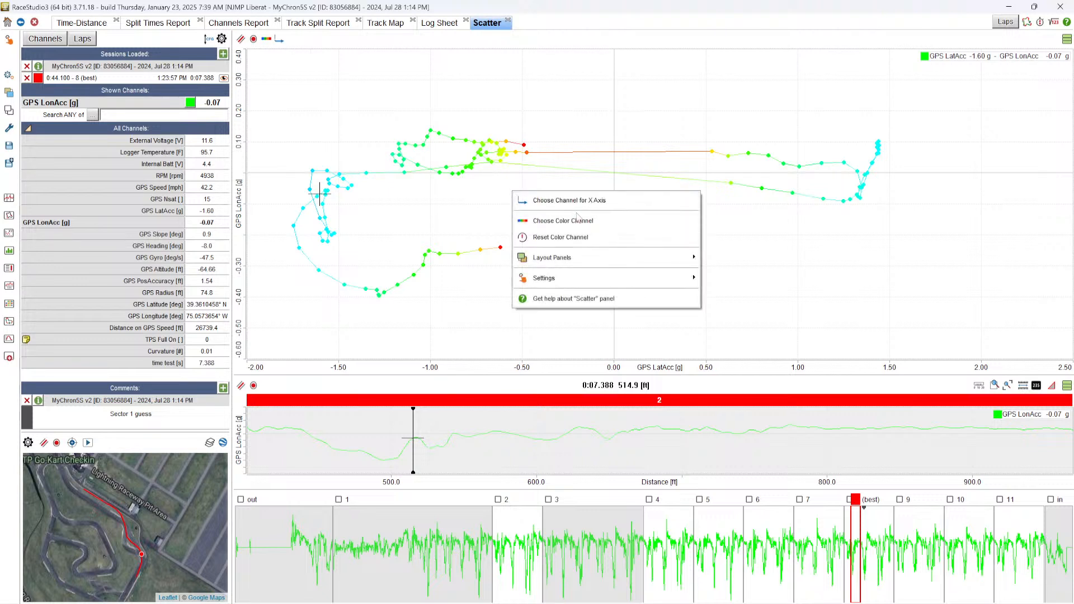
mouse_move(653, 281)
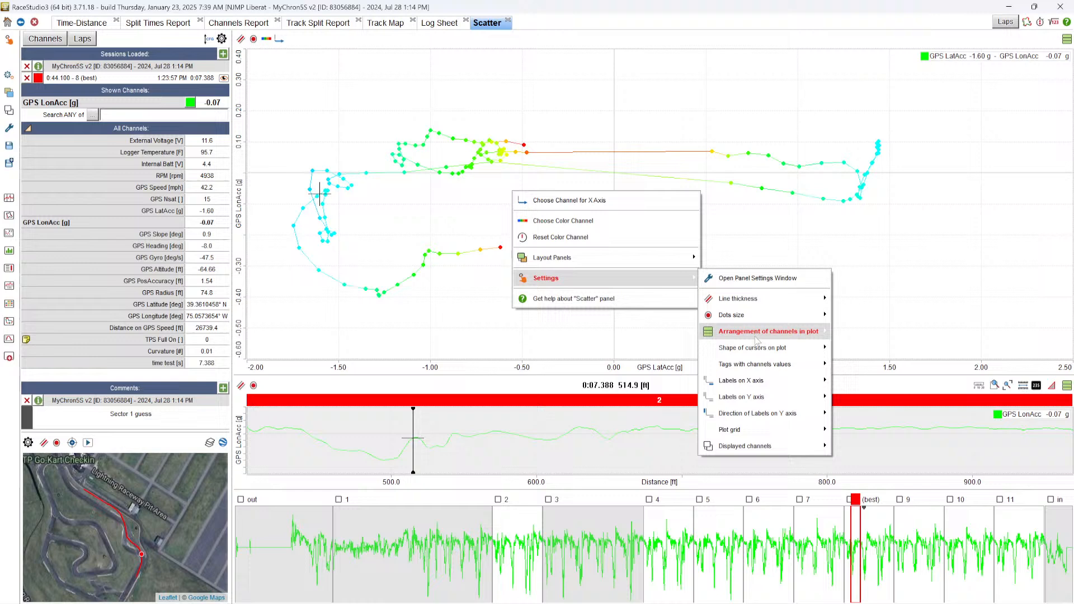
mouse_move(759, 367)
mouse_move(807, 426)
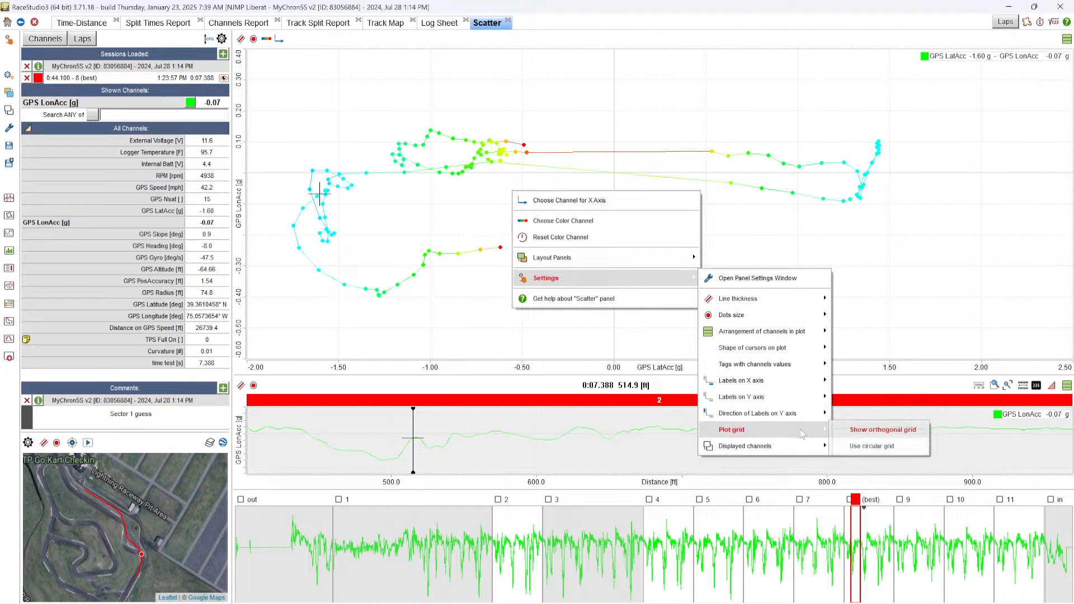
left_click(855, 446)
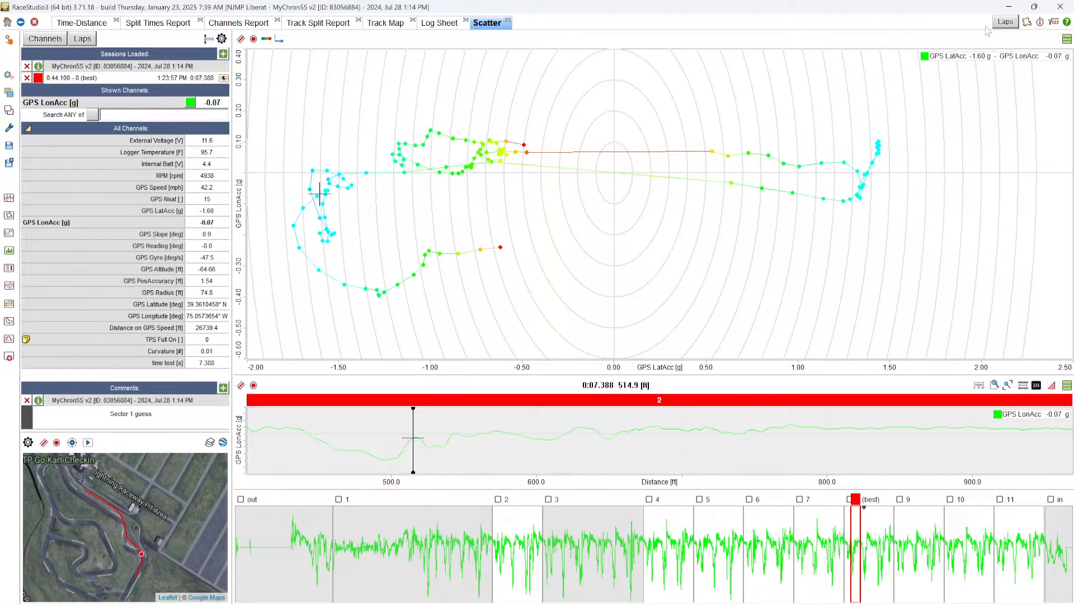
Show the full best lap again and resize the panels, with a narrower channel list and a taller distance plot.
left_click(1006, 22)
left_click(972, 61)
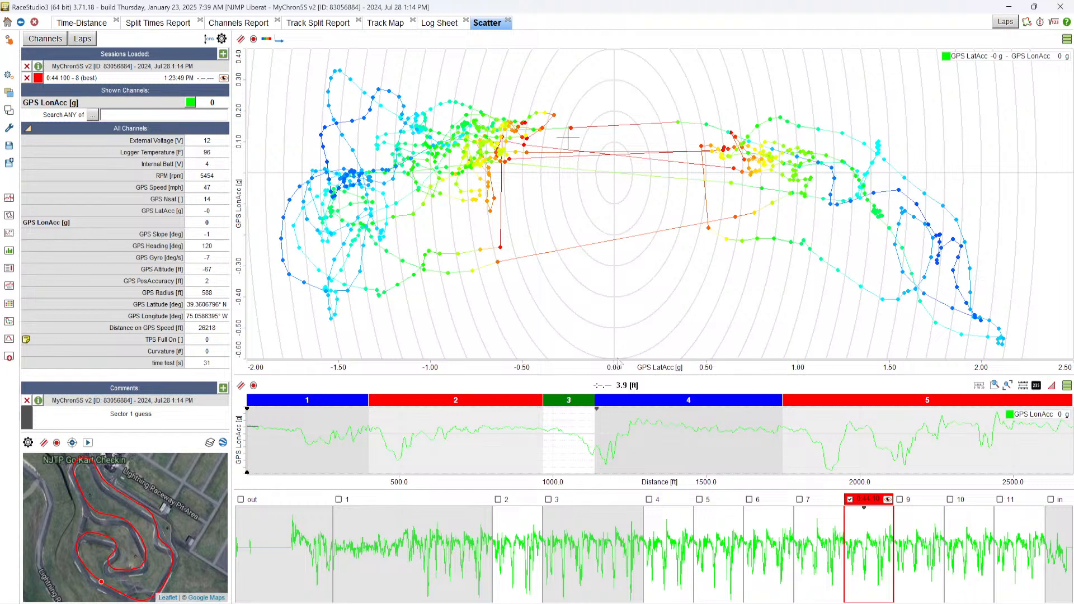
left_click_drag(621, 379, 623, 395)
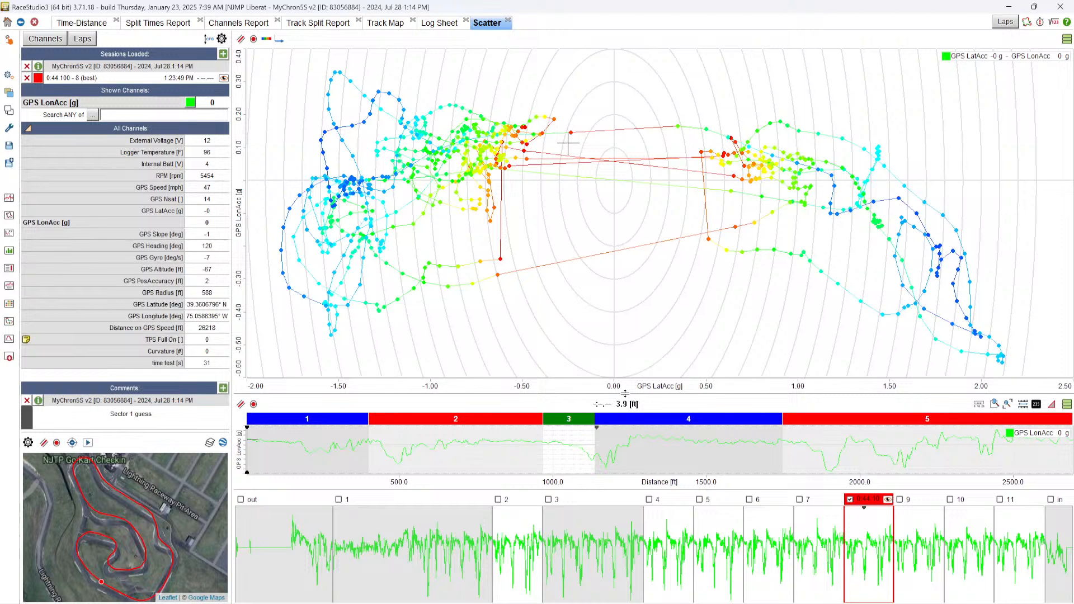
left_click_drag(231, 230, 327, 230)
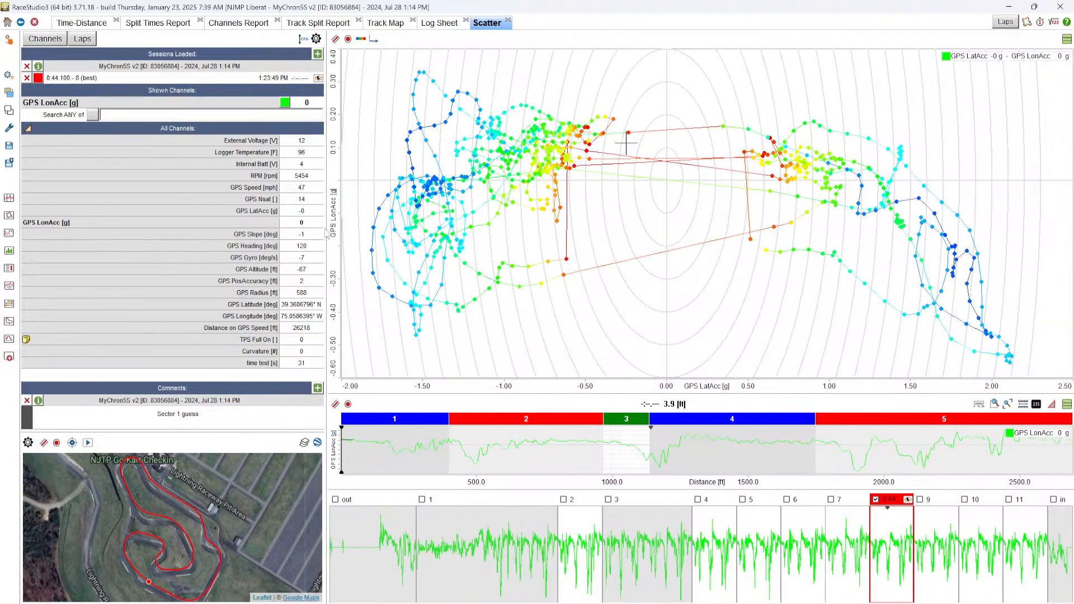
left_click_drag(328, 232, 212, 233)
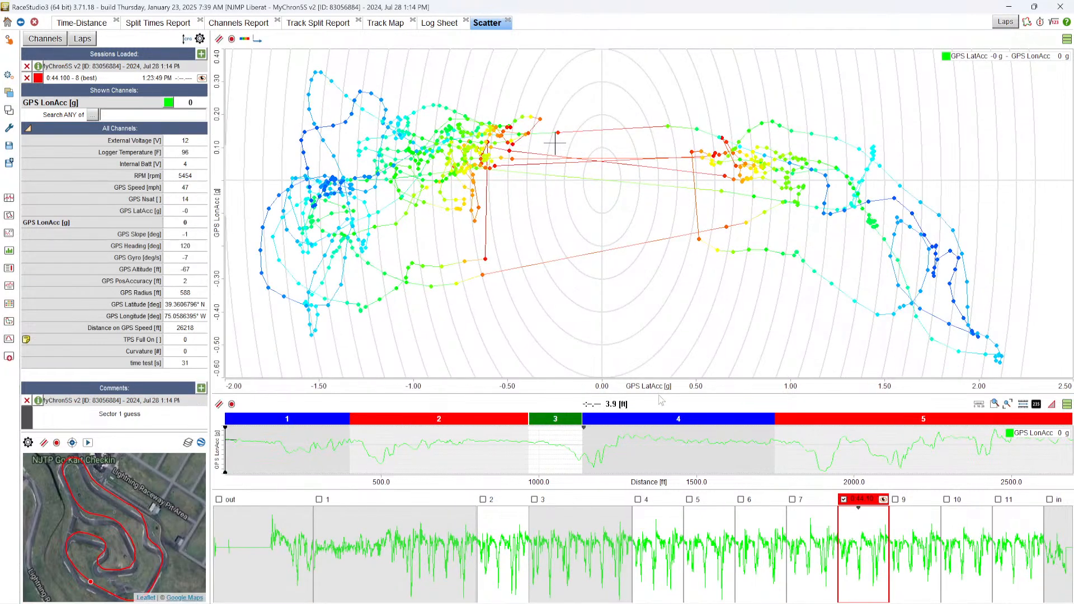
left_click_drag(658, 394, 650, 321)
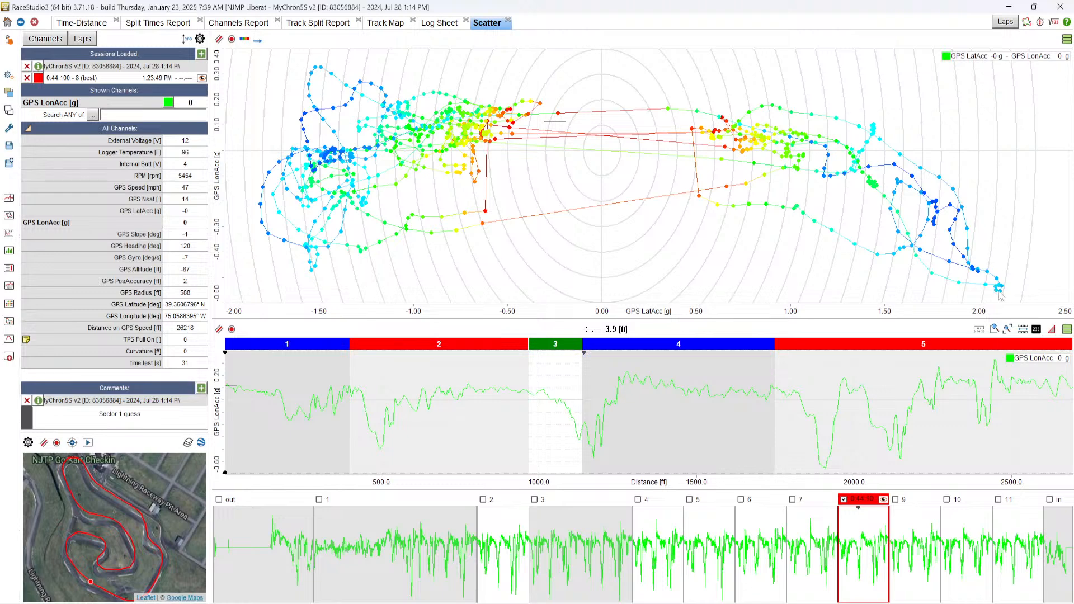
Examine the channel values at the scatter points with the most extreme negative and positive lateral acceleration.
left_click(262, 206)
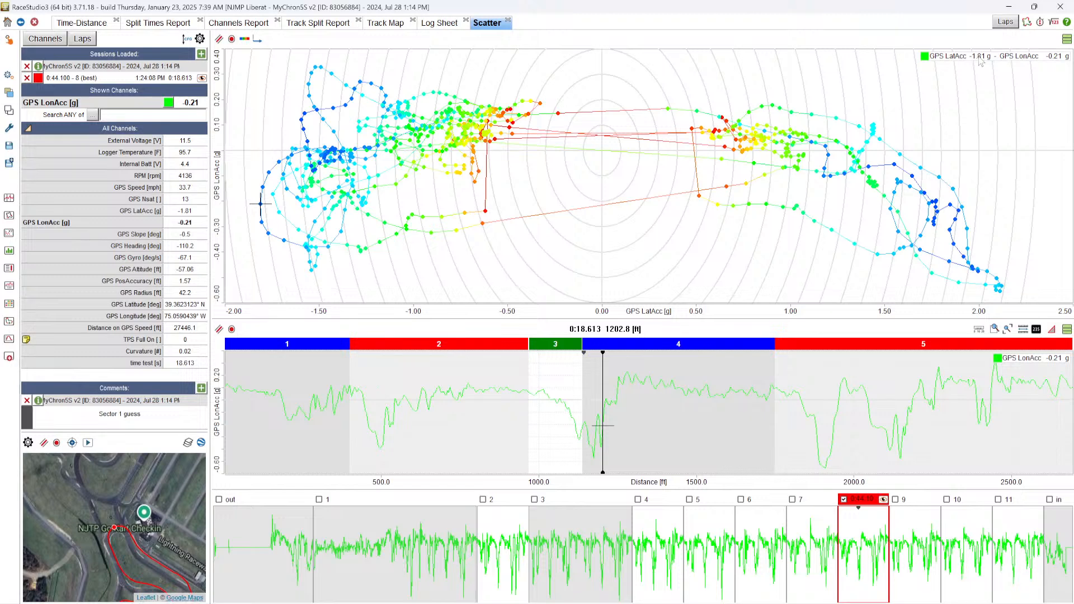
left_click(1003, 290)
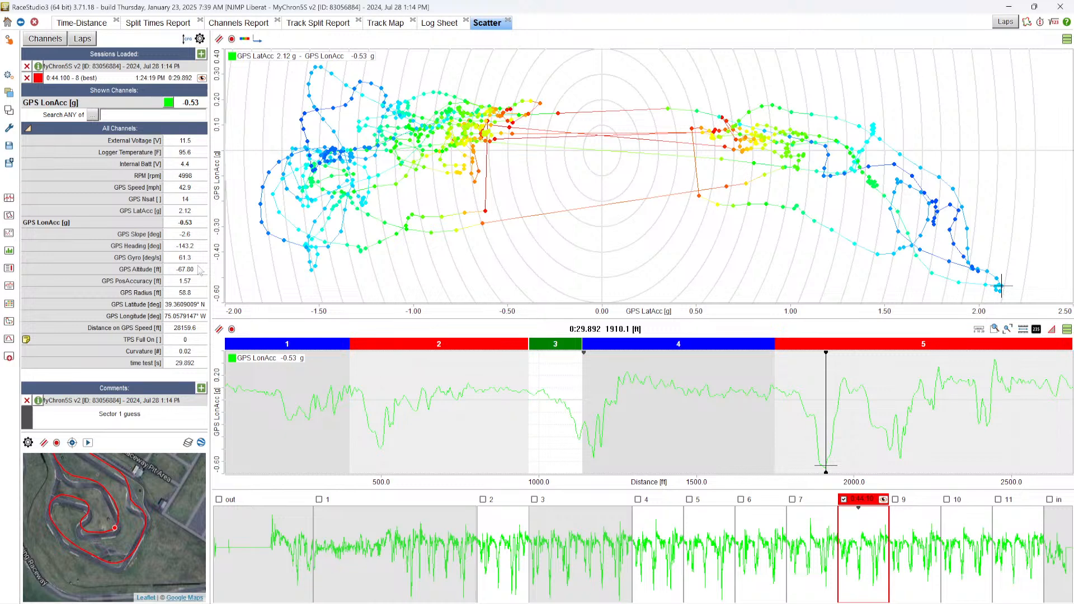
mouse_move(145, 226)
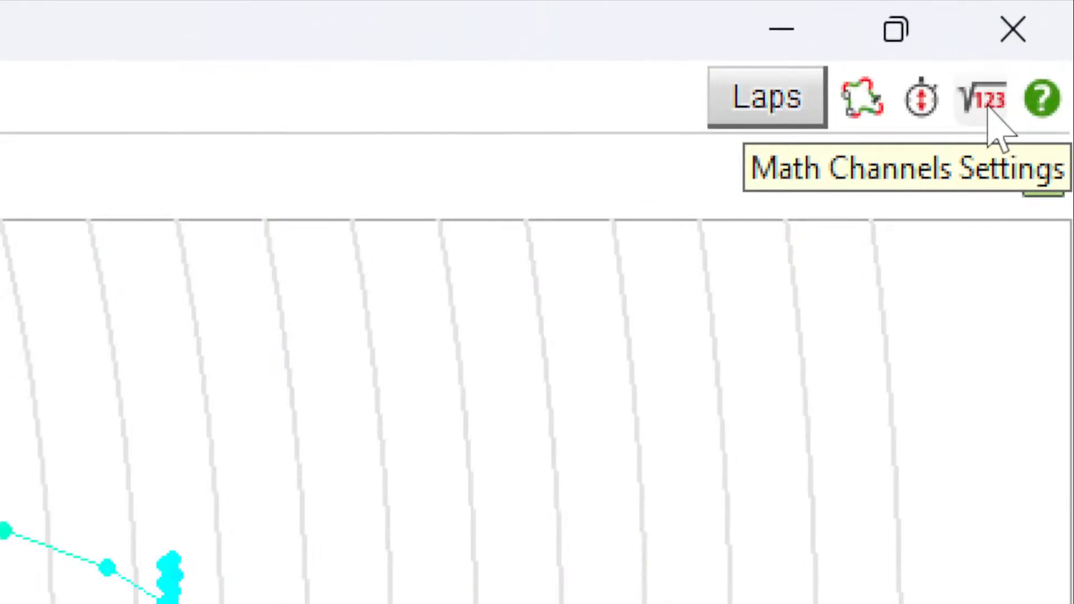
Enable the G Sum math channel from the Vehicle group of the math channels library for the loaded MyChron5S v2 session.
left_click(988, 106)
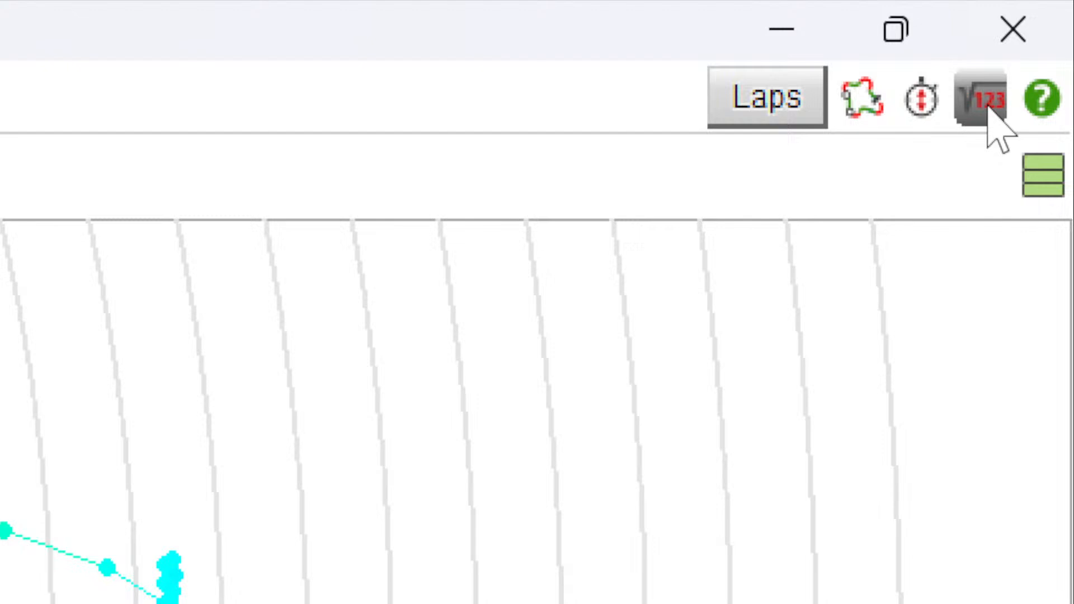
left_click(842, 184)
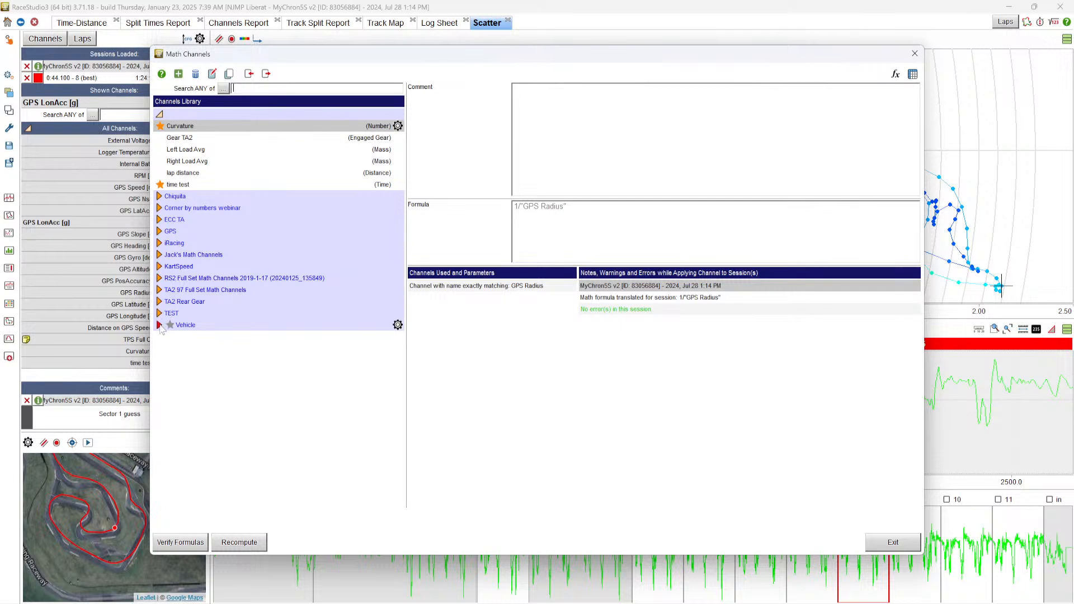
left_click(159, 325)
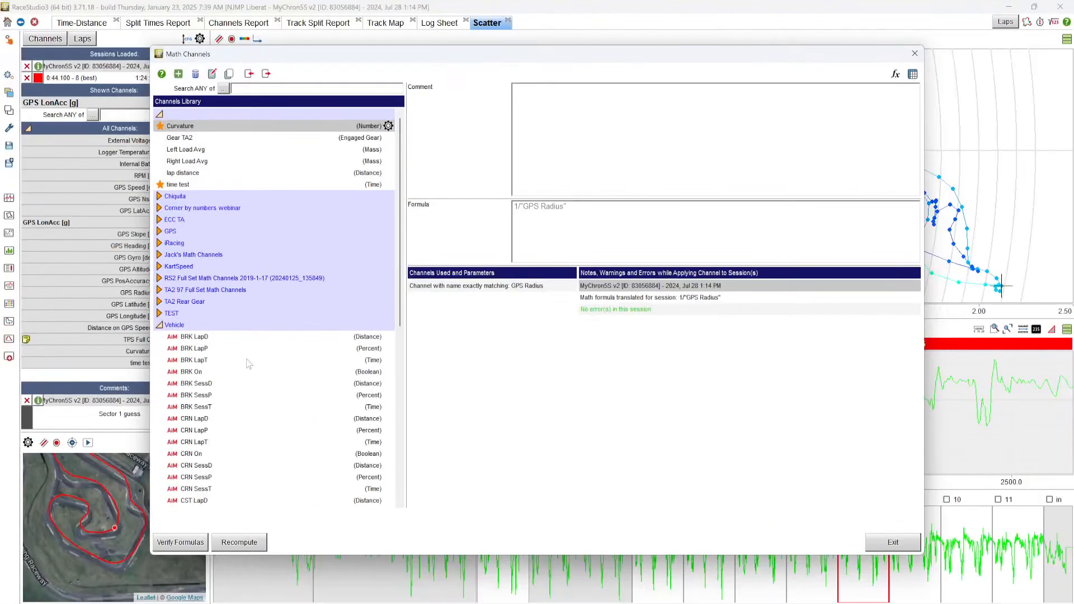
scroll(245, 360, "down", 4)
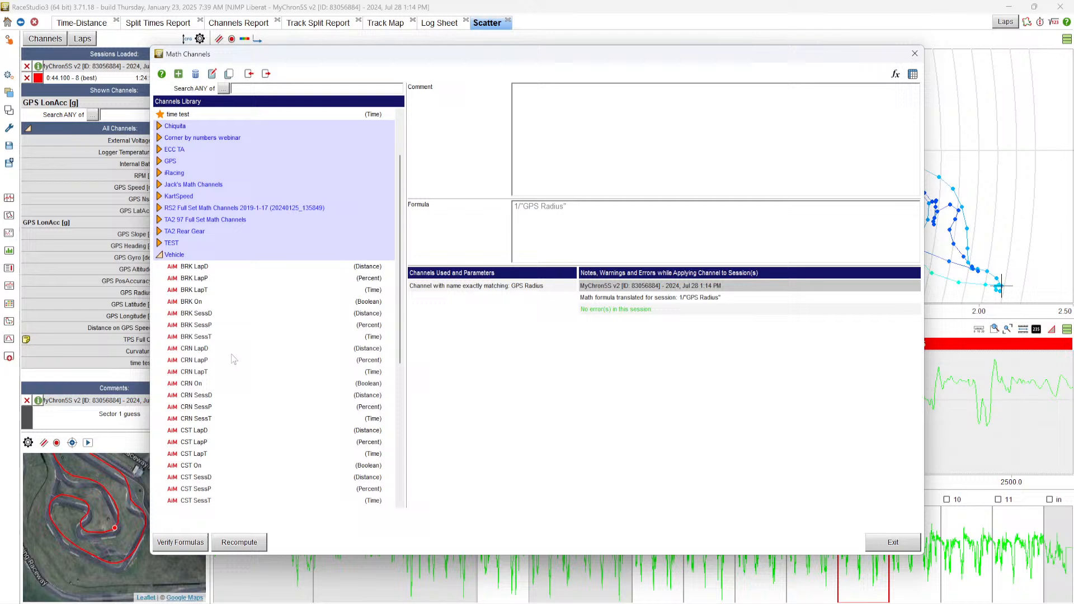
scroll(232, 361, "down", 1)
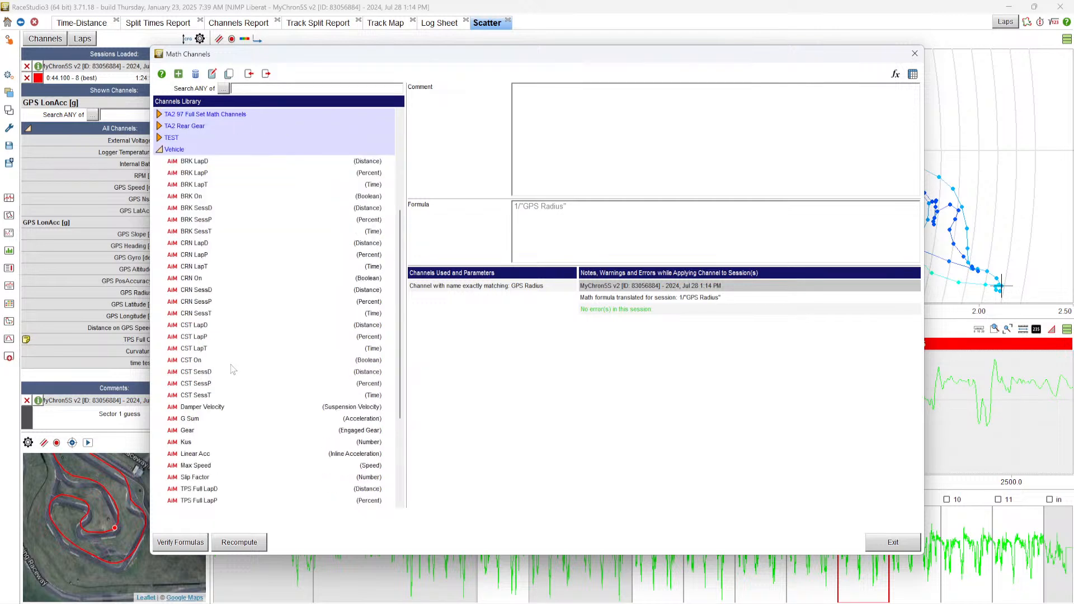
left_click(194, 420)
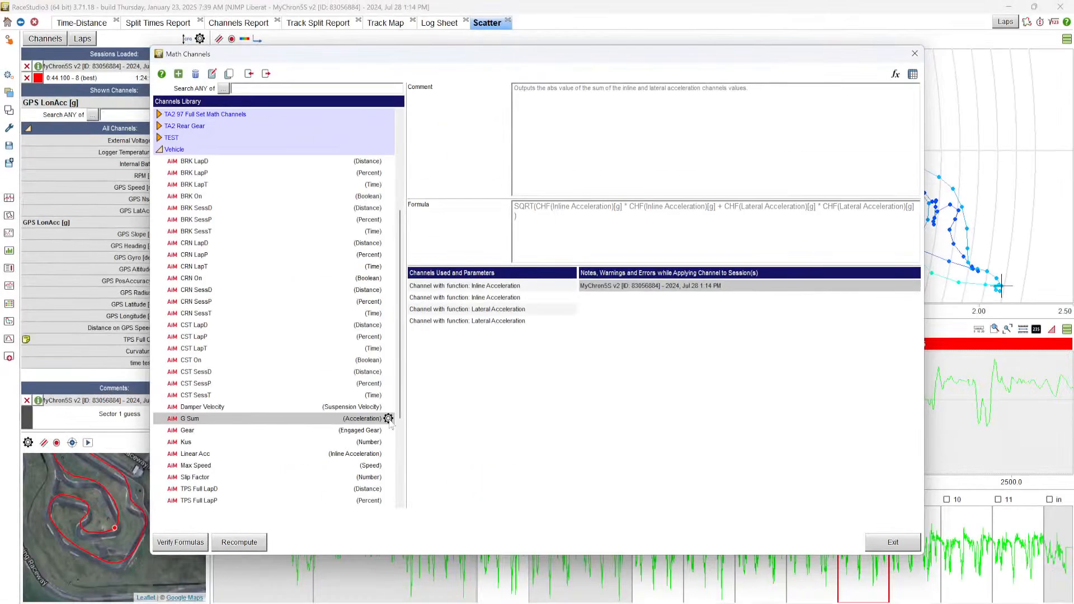
left_click(388, 419)
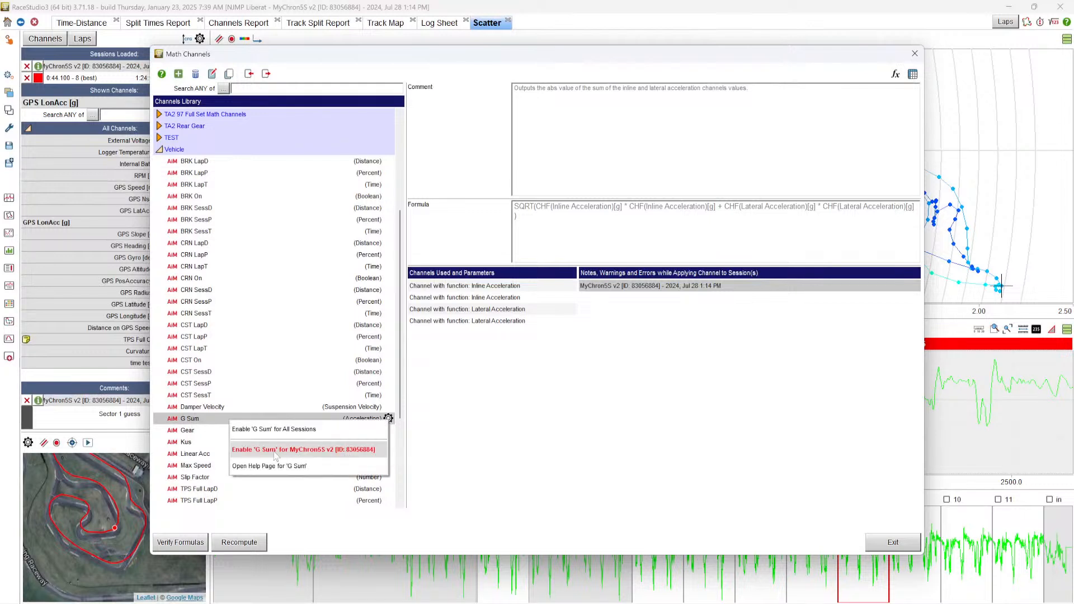
left_click(274, 450)
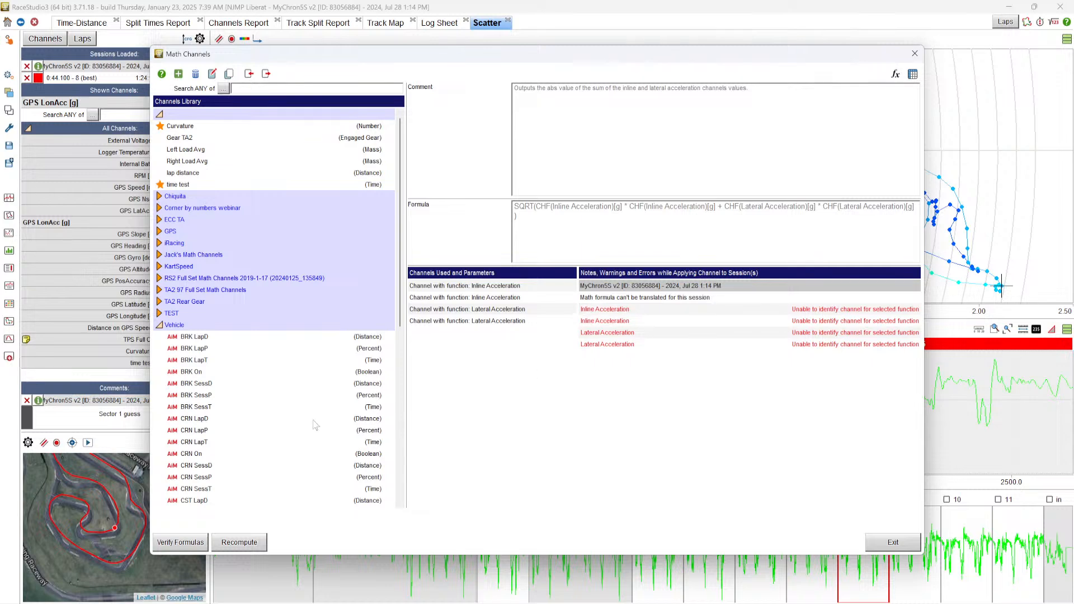
Fix G Sum's first unidentified Inline Acceleration input for this run by assigning it the GPS LonAcc channel.
scroll(316, 425, "down", 6)
scroll(316, 426, "down", 3)
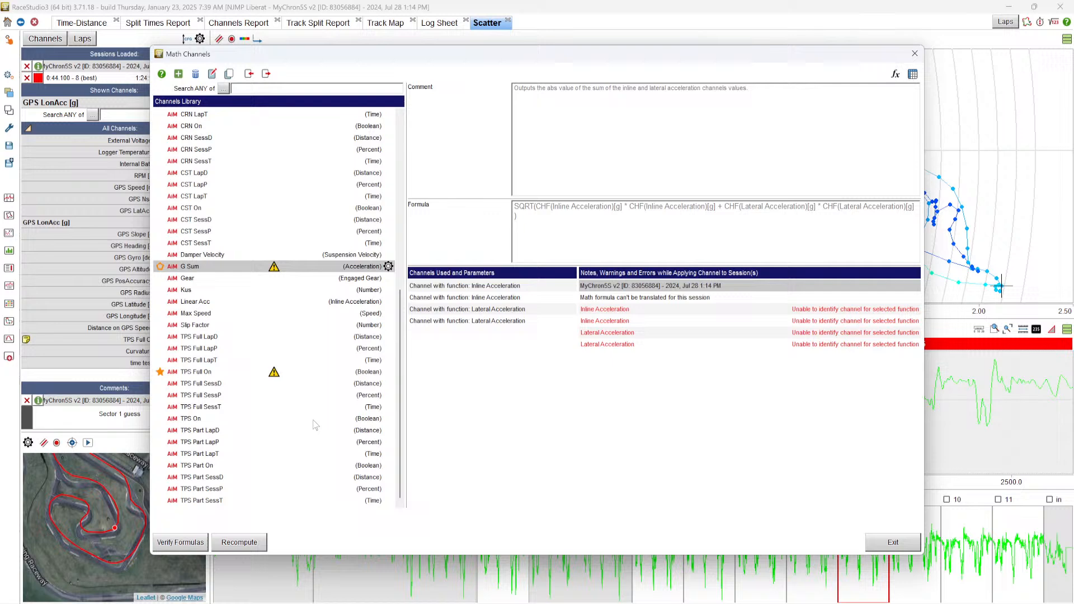
scroll(316, 426, "up", 2)
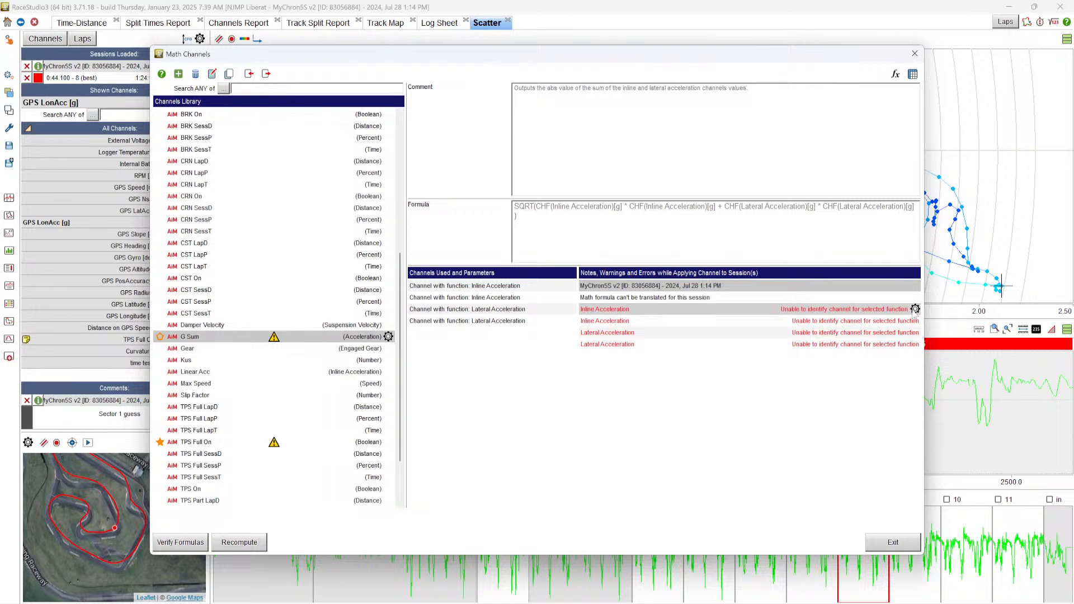
left_click(915, 308)
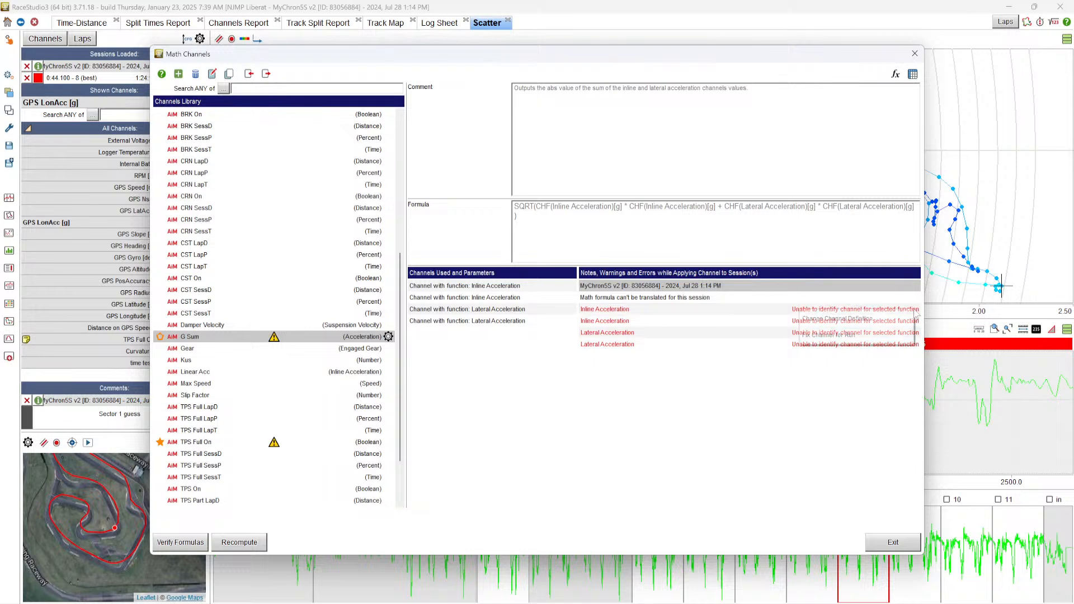
left_click(881, 335)
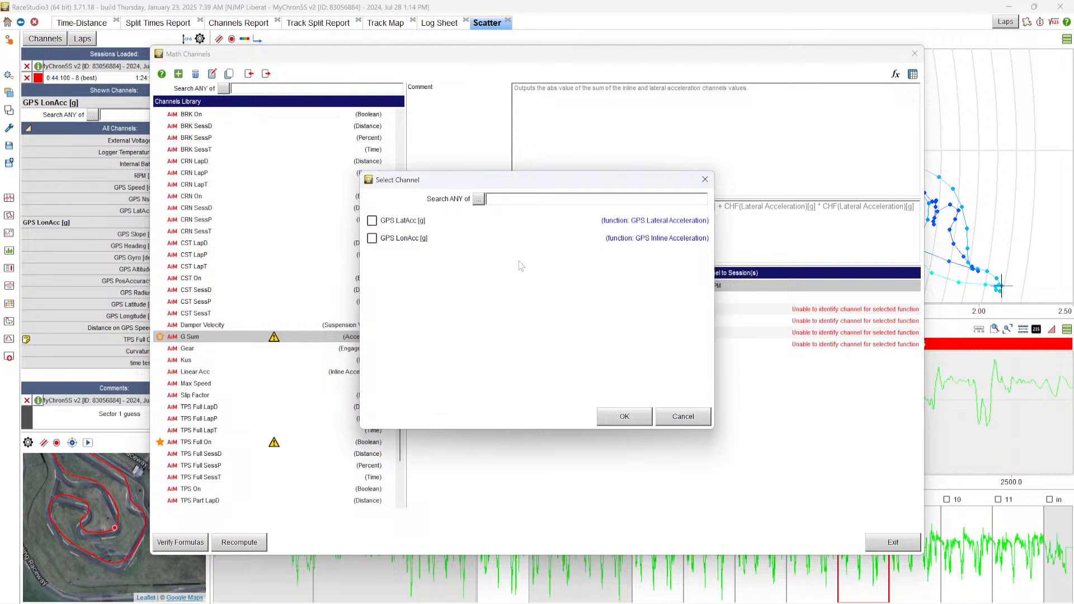
left_click_drag(489, 186, 540, 332)
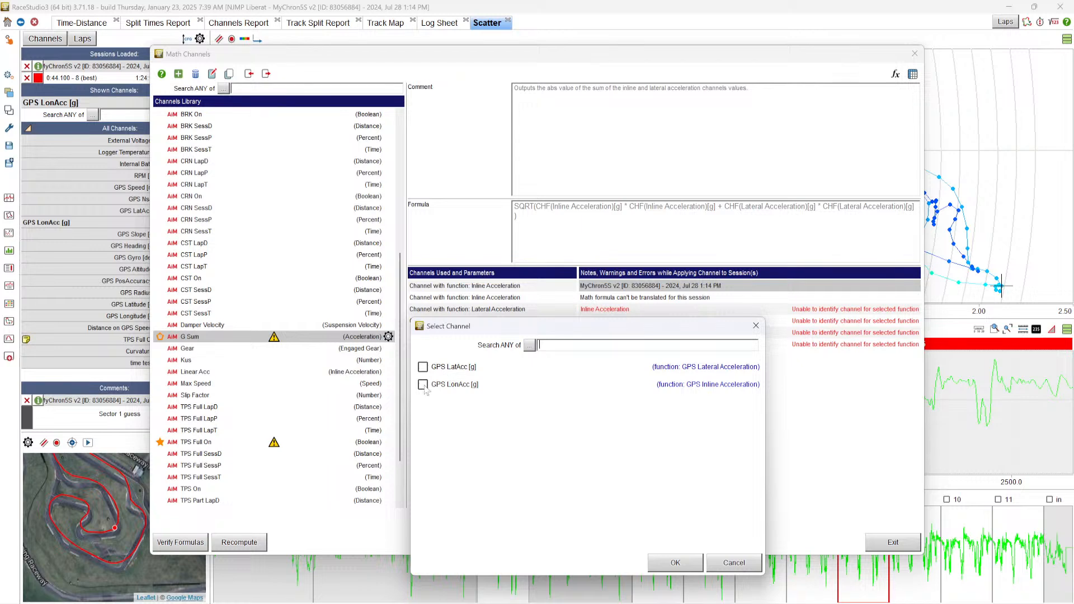
left_click(669, 562)
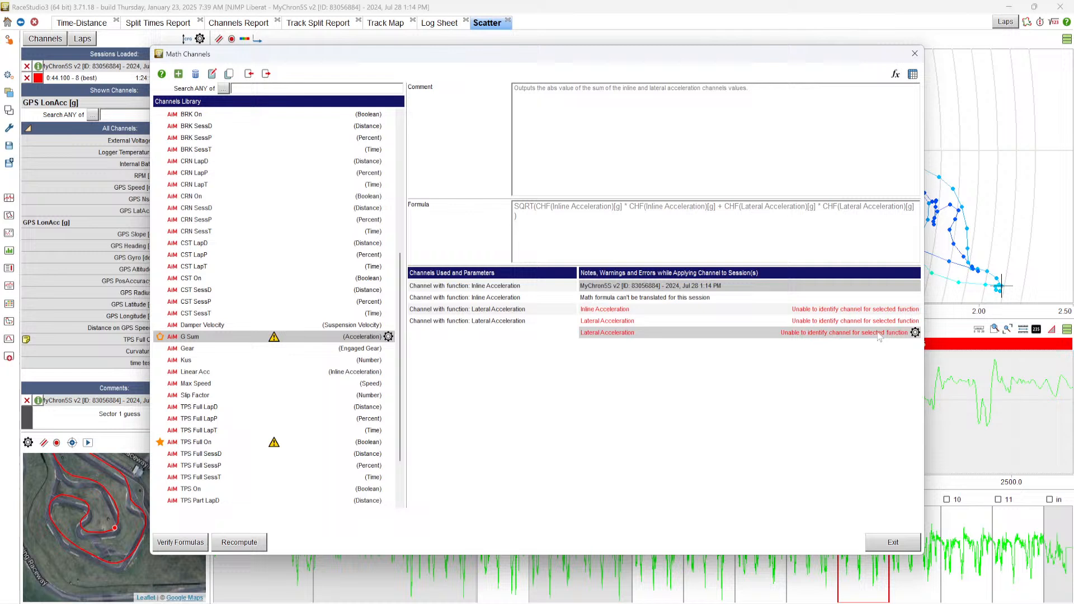
Fix G Sum's last unidentified Lateral Acceleration input for this run with the GPS LatAcc channel.
left_click(916, 334)
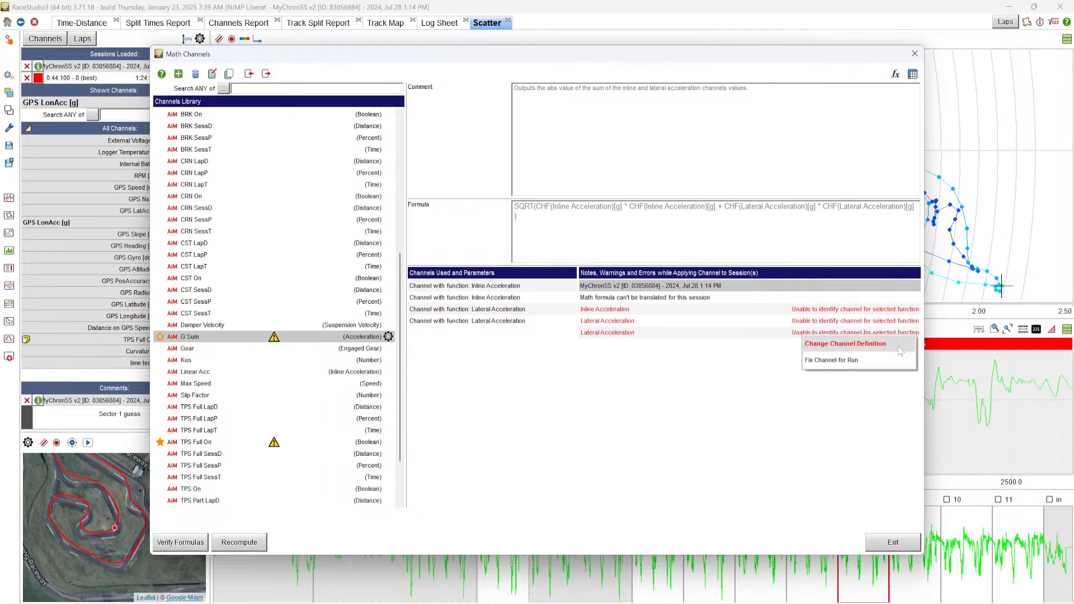
left_click(882, 358)
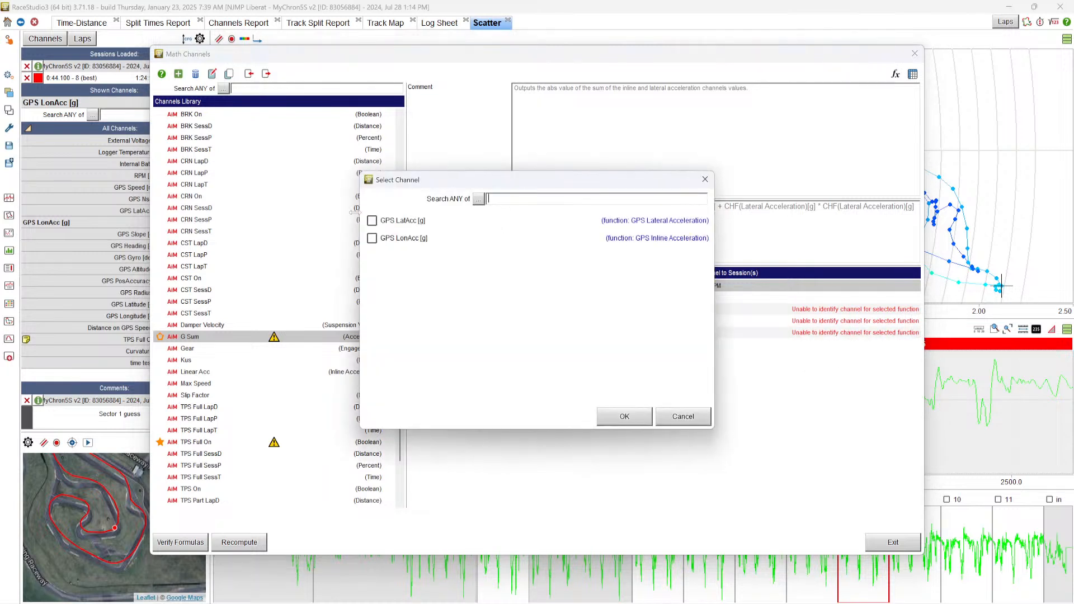
left_click(372, 220)
left_click(612, 414)
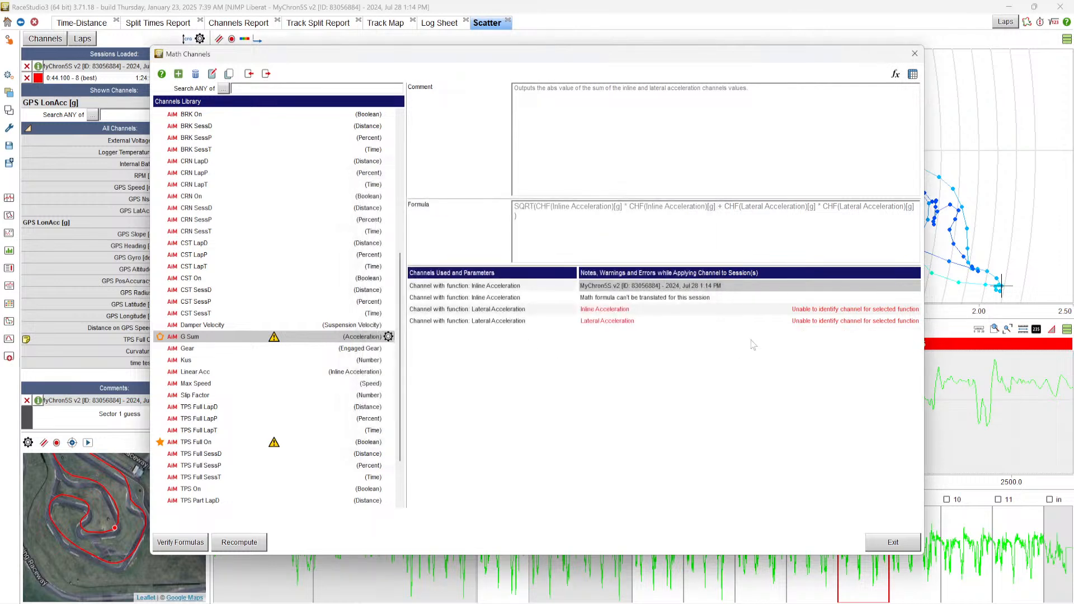
left_click(915, 321)
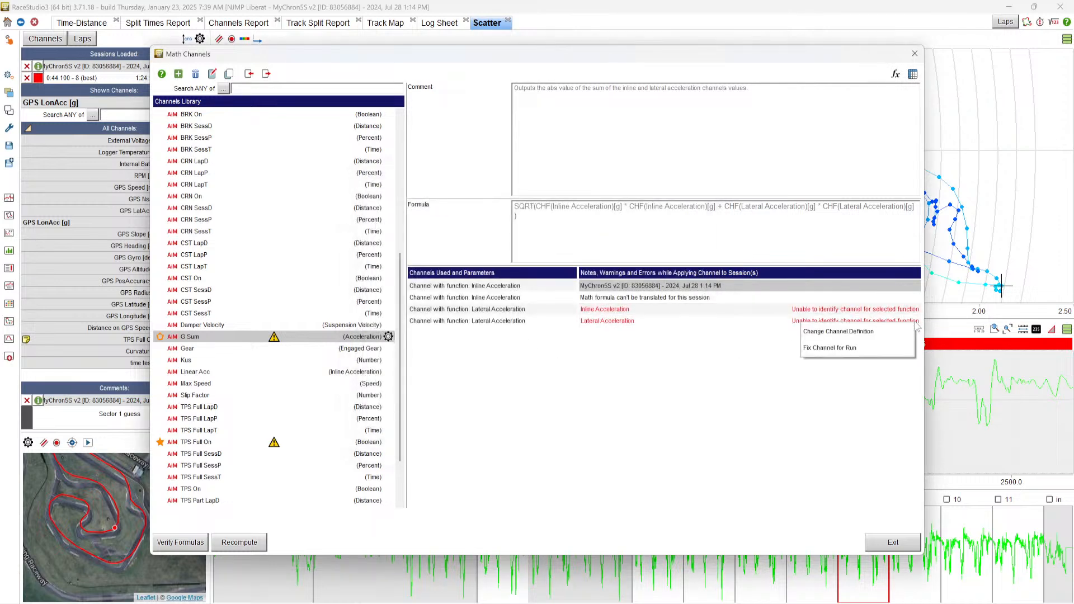
left_click(868, 350)
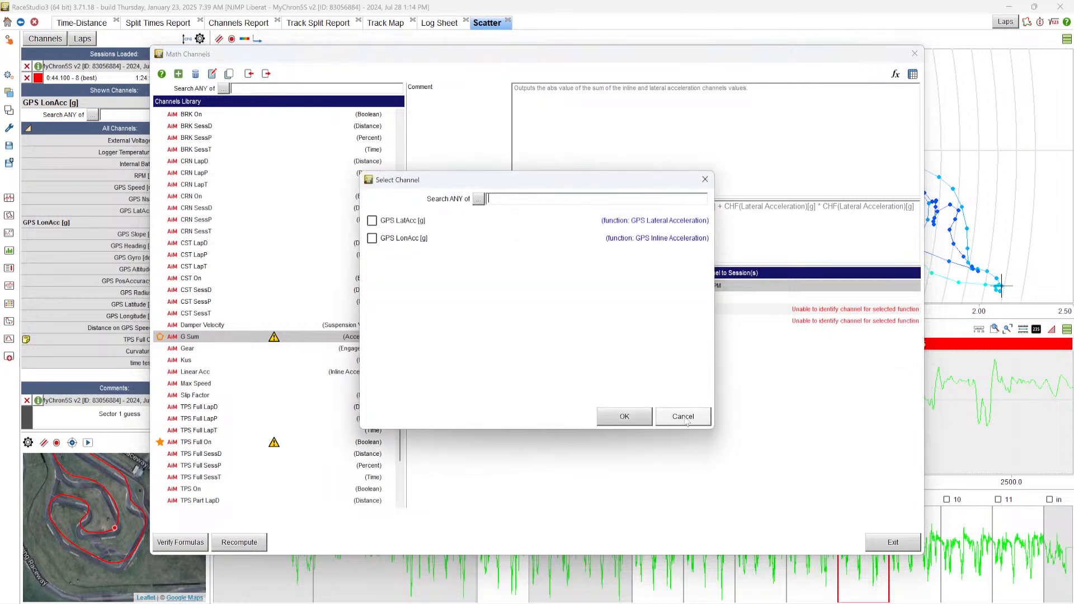
left_click(683, 415)
Assign GPS LatAcc for this run to G Sum's remaining unidentified Lateral Acceleration input.
left_click(915, 321)
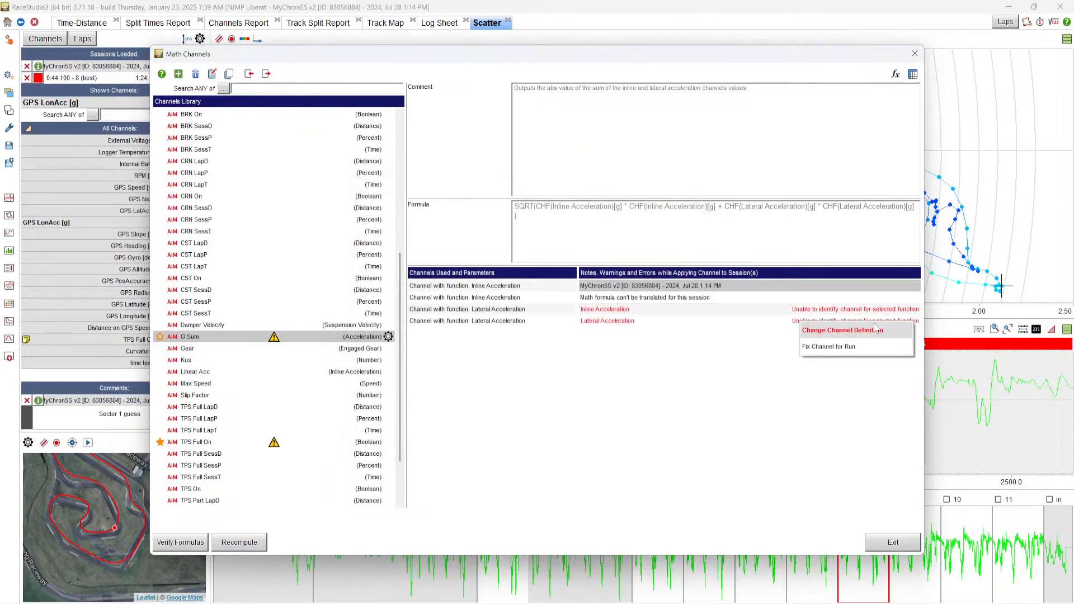
left_click(806, 351)
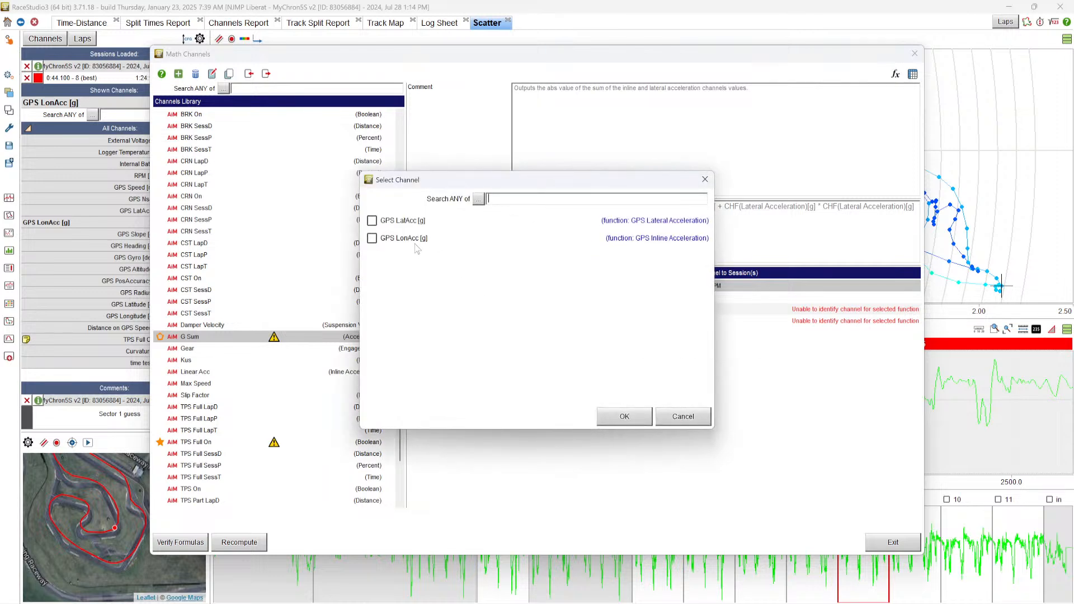
left_click(372, 222)
left_click(624, 416)
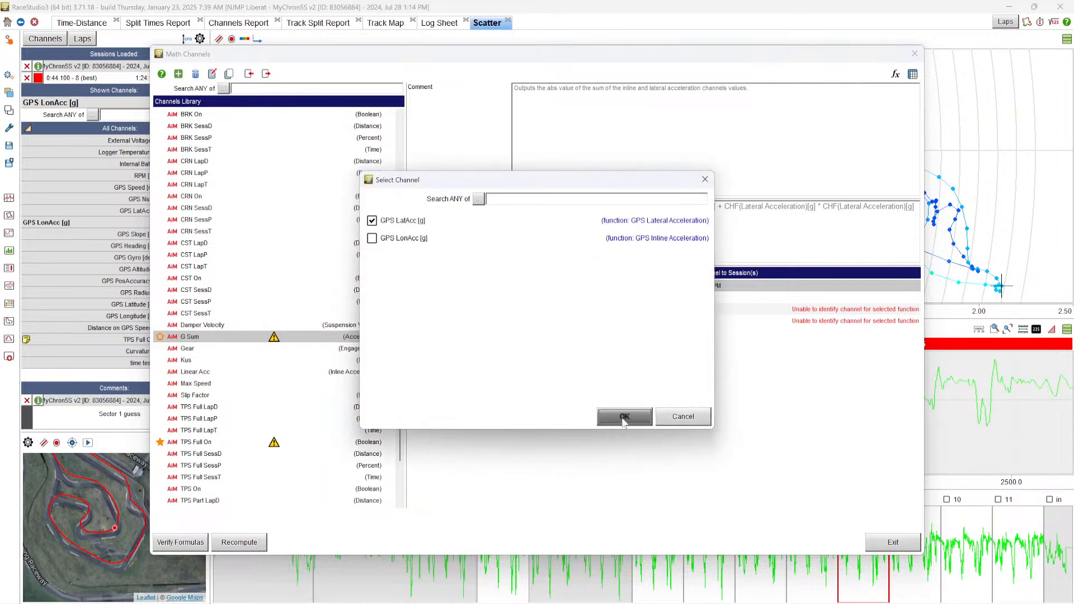
Assign GPS LonAcc for this run to G Sum's remaining unidentified Inline Acceleration input.
left_click(916, 309)
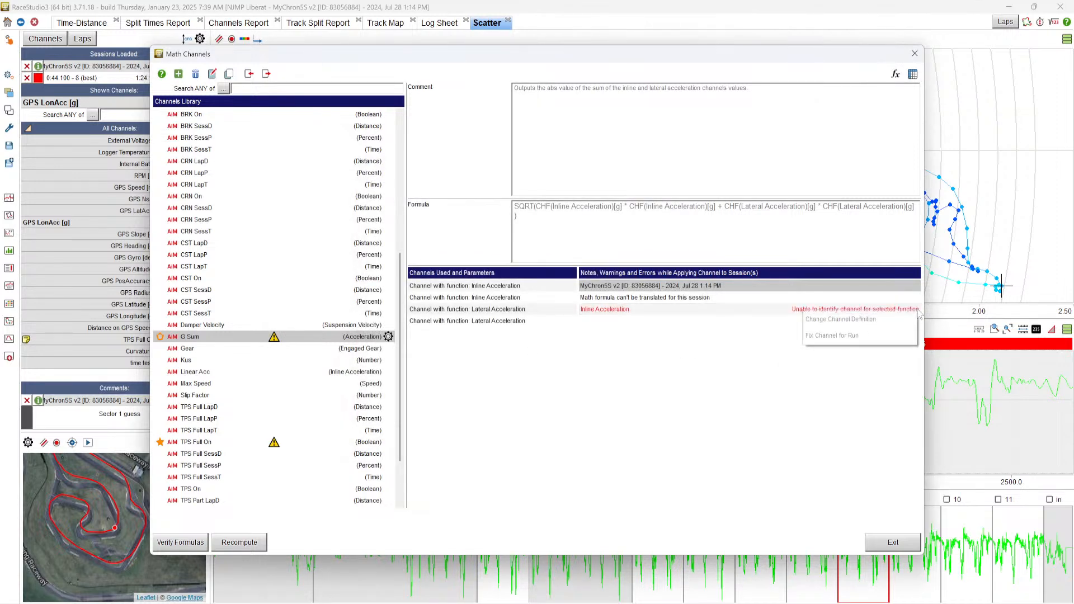
left_click(839, 335)
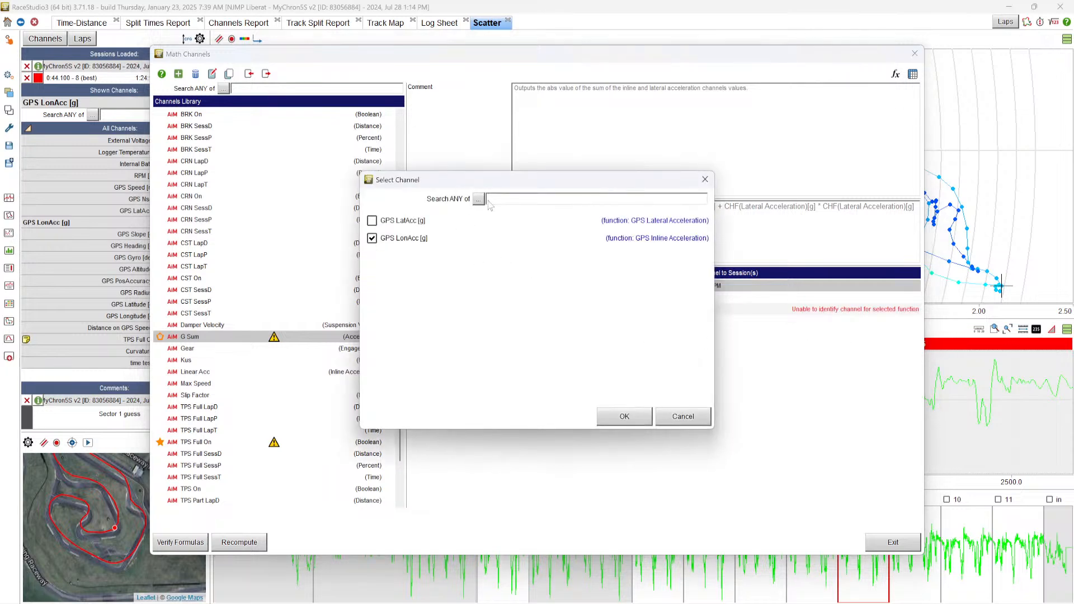
left_click_drag(497, 187, 565, 234)
left_click(667, 459)
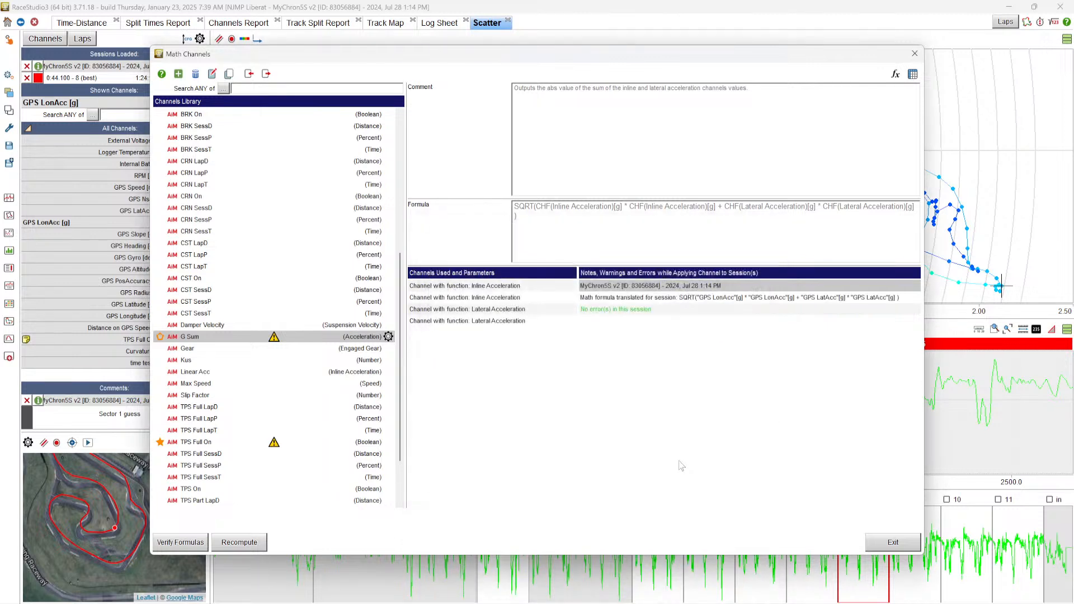
Recompute the session's math channels and widen the channel list beside the scatter plot.
left_click(263, 546)
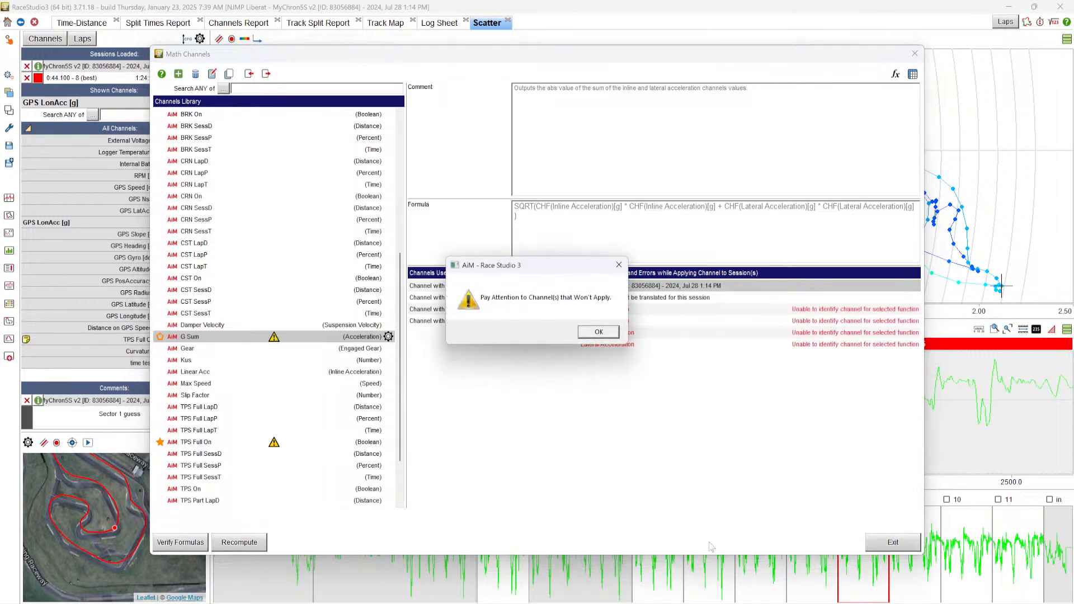
left_click(598, 333)
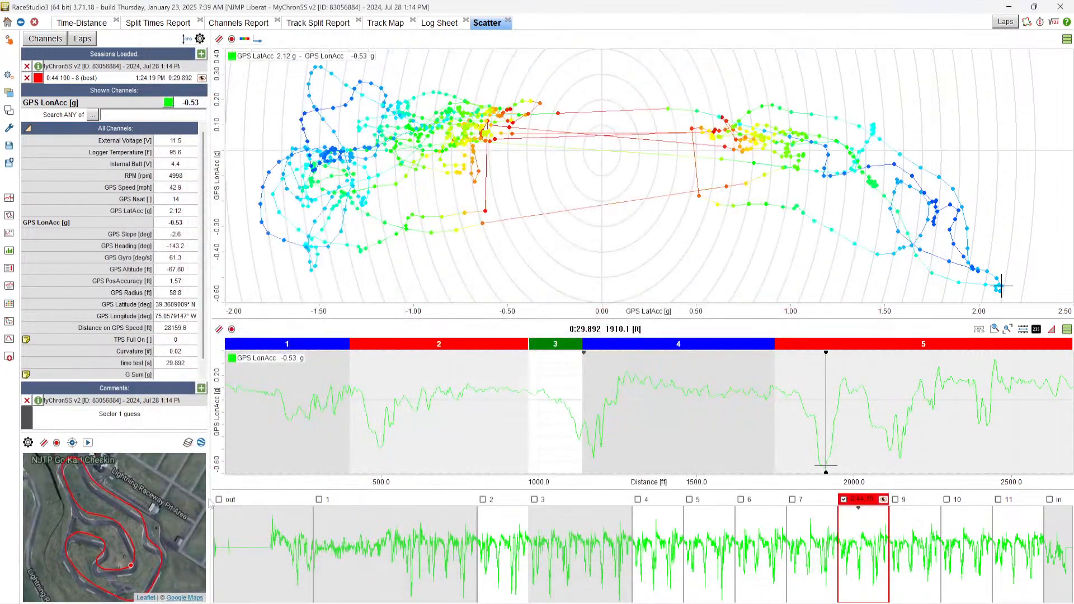
left_click_drag(209, 179, 289, 179)
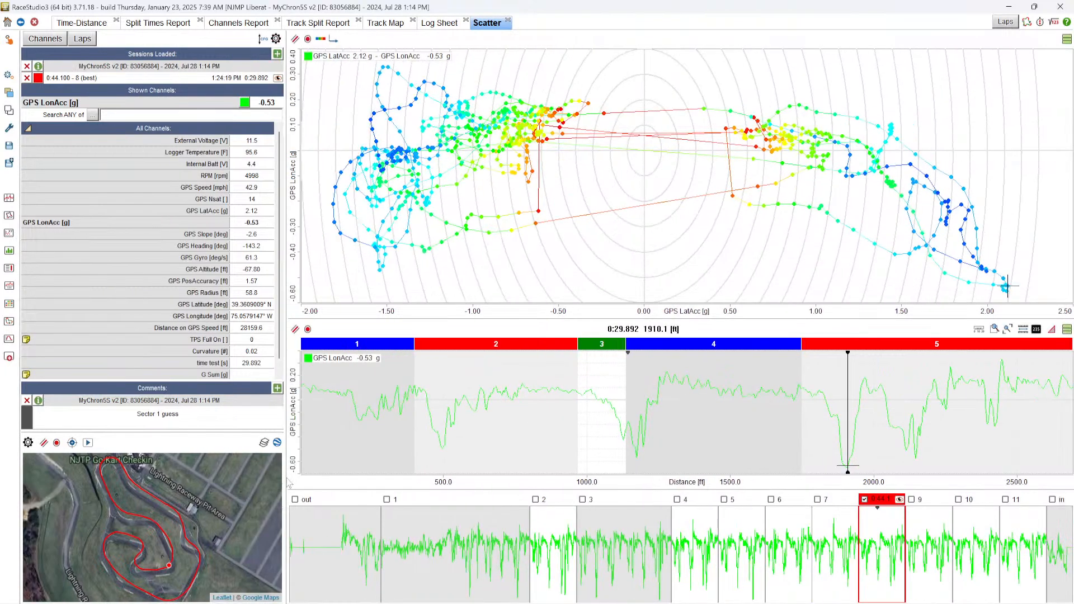
Set the Track Map's color method to color per channel, using the G Sum channel.
left_click(385, 24)
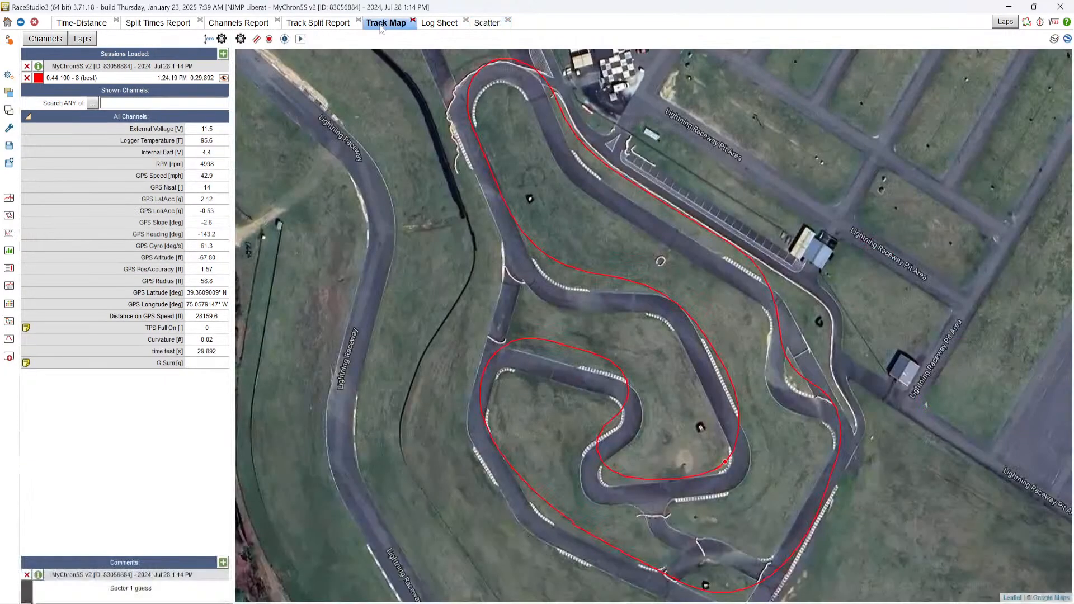
right_click(459, 132)
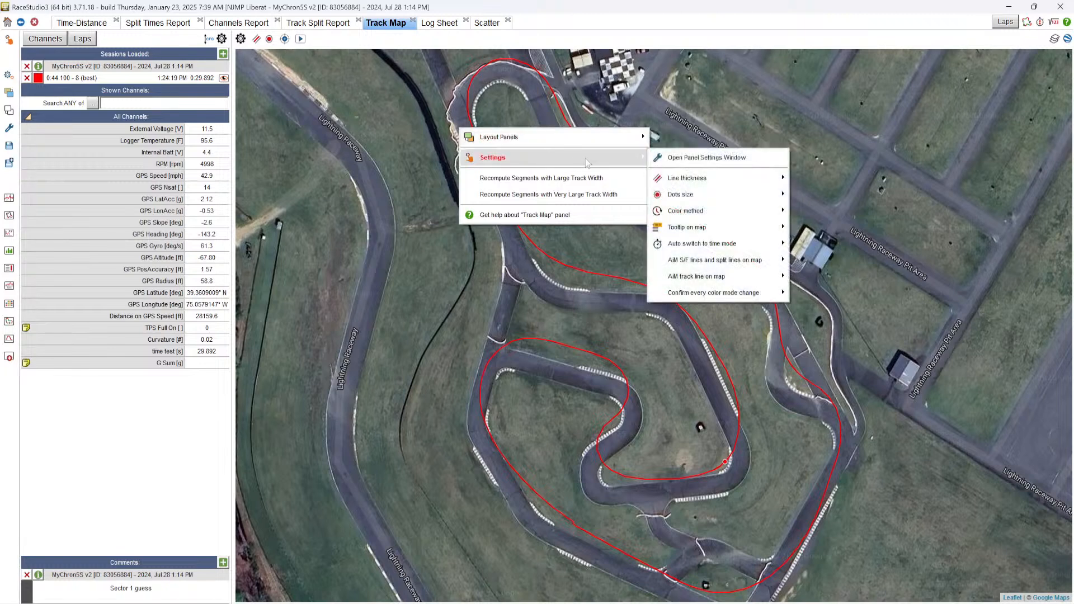
mouse_move(750, 218)
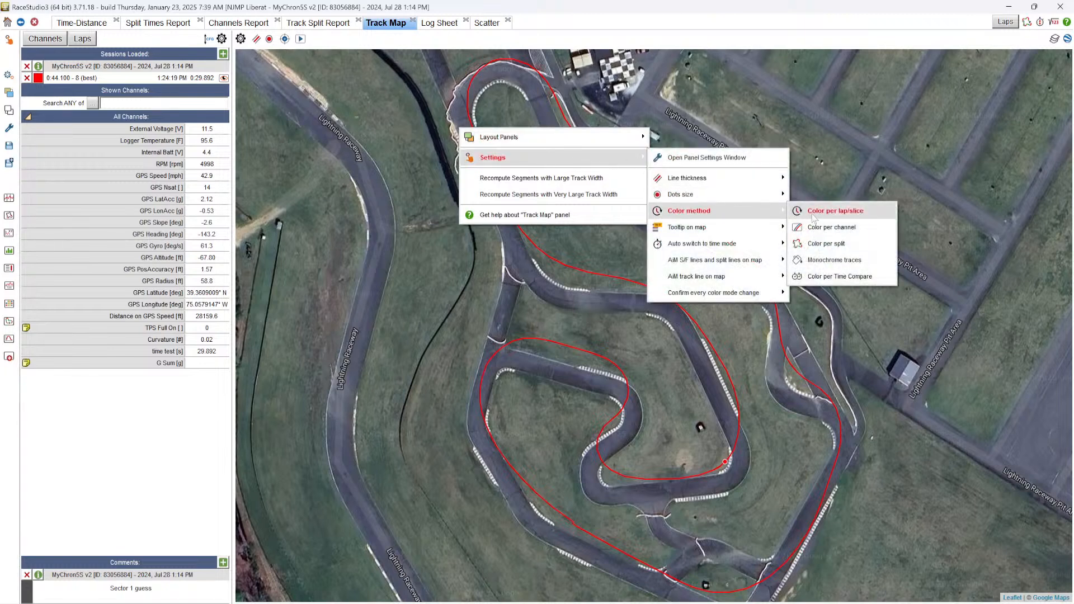
left_click(820, 228)
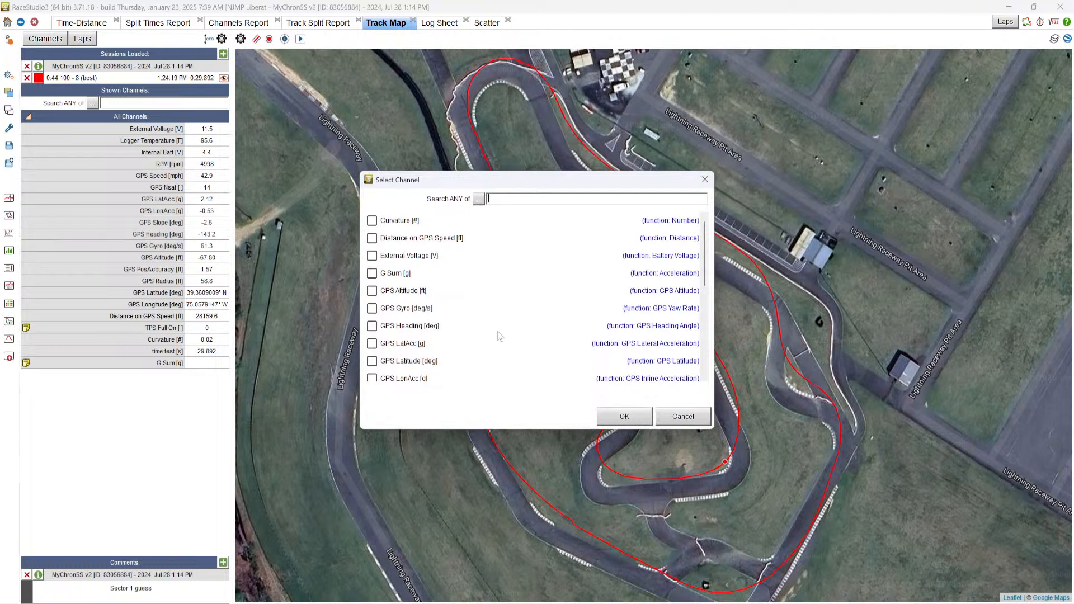
scroll(457, 347, "down", 4)
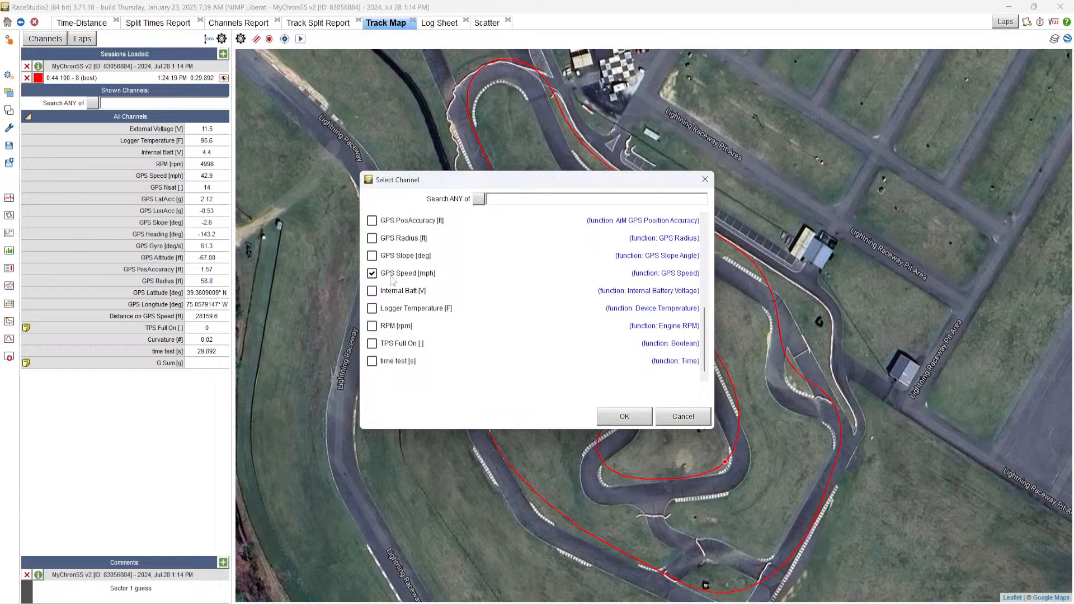
scroll(396, 282, "up", 2)
scroll(396, 278, "up", 2)
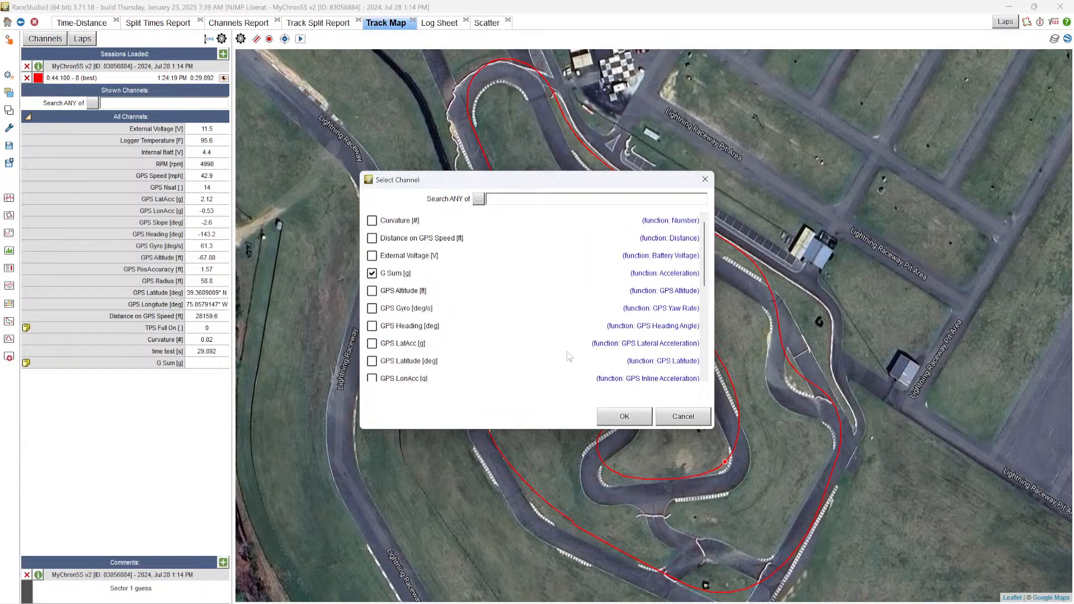
left_click(615, 417)
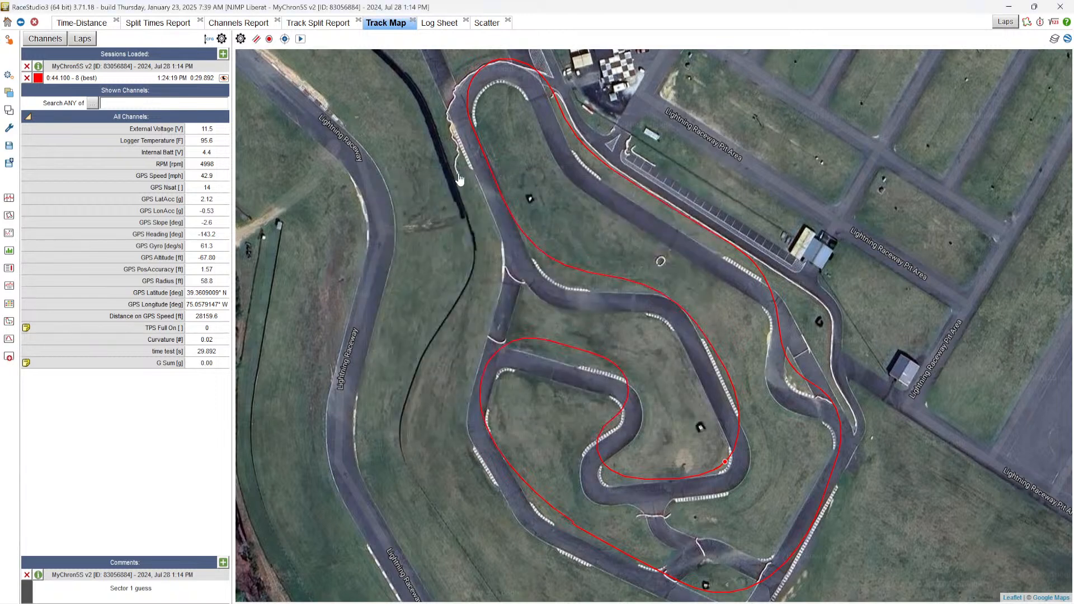
Open the math channel library and inspect the formula and unidentified acceleration inputs of G Sum in the Vehicle group.
mouse_move(150, 362)
left_click(1054, 22)
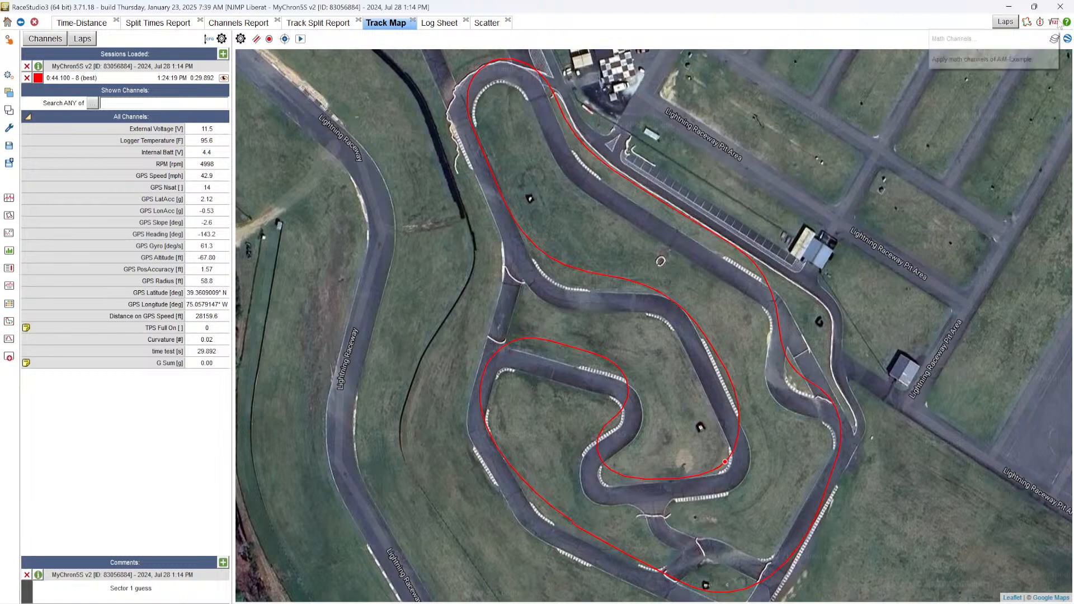
left_click(985, 45)
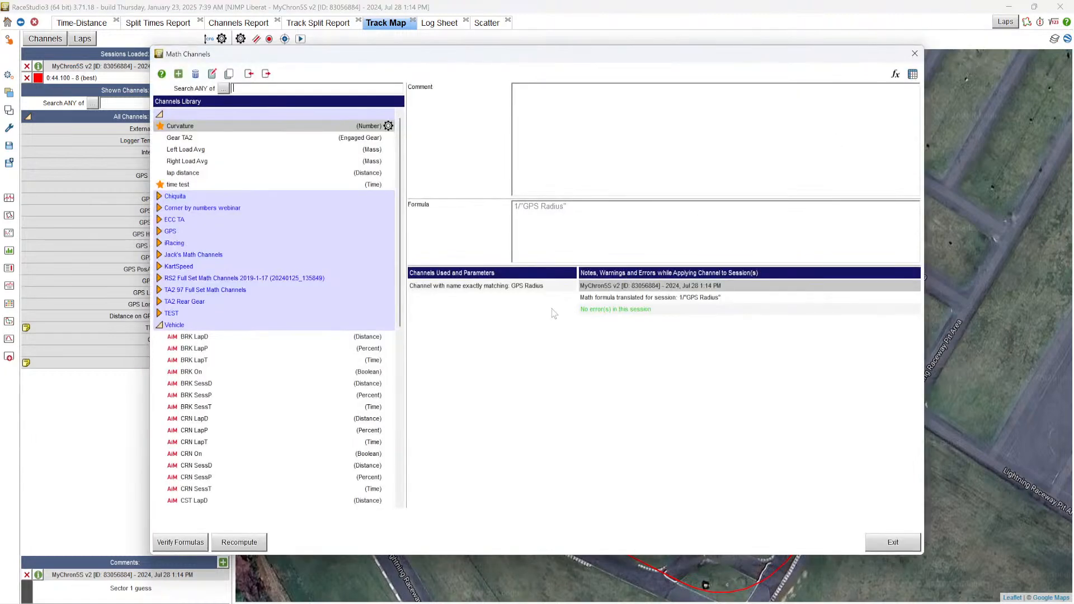
scroll(316, 400, "down", 7)
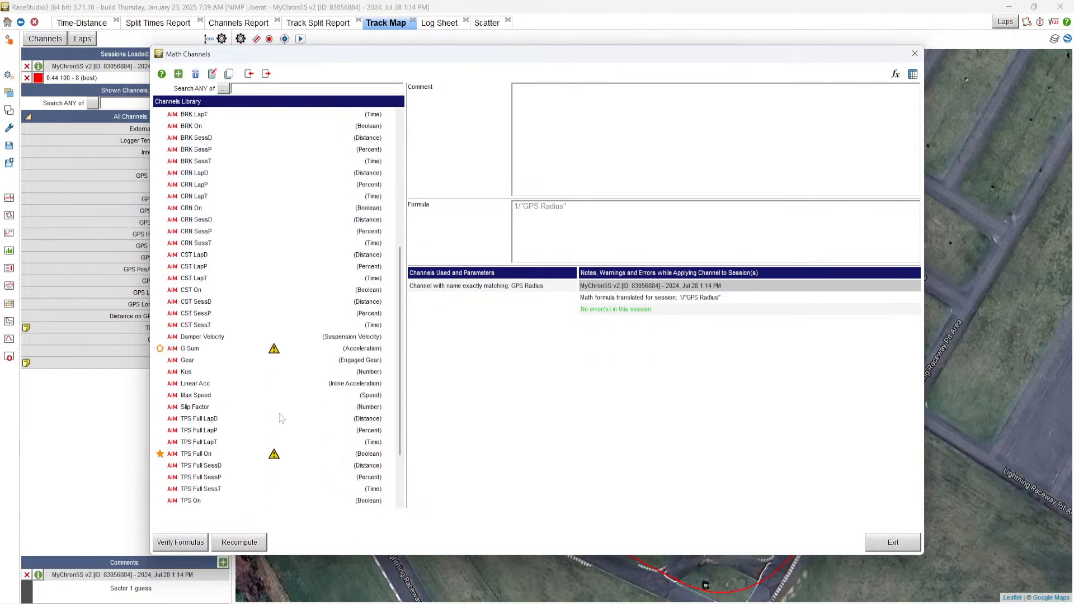
left_click(291, 349)
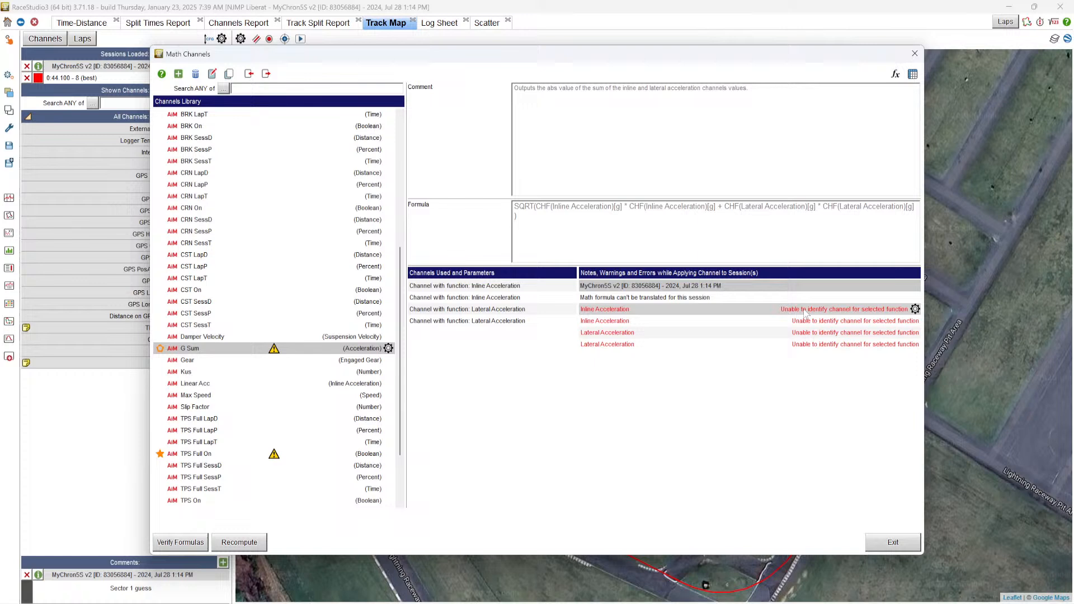
Enable the GPS G Sum math channel from the GPS group for all sessions and leave the math channel library.
left_click(400, 114)
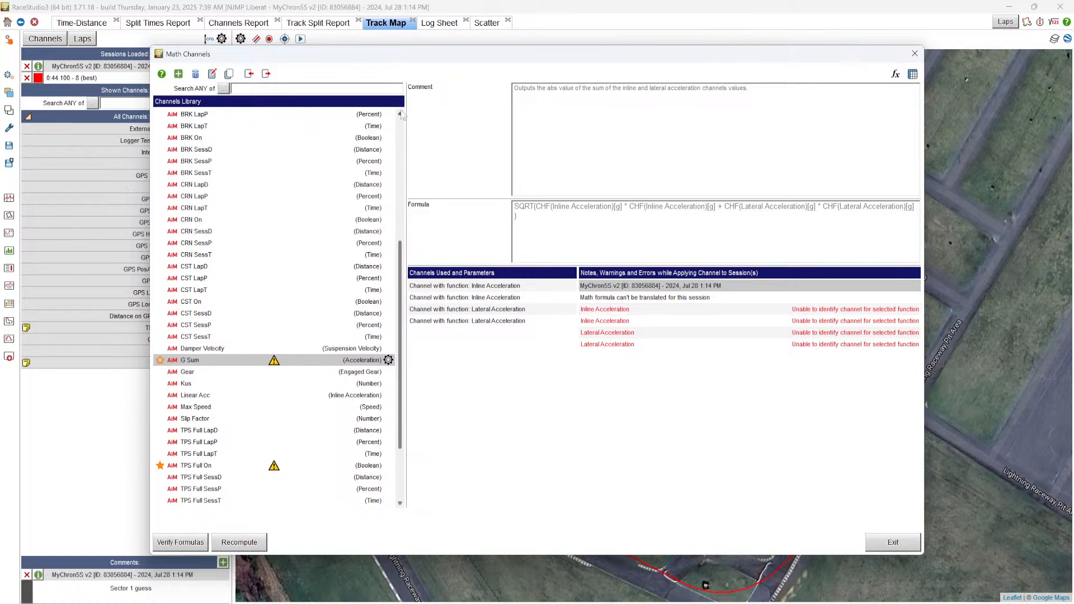
scroll(400, 113, "up", 6)
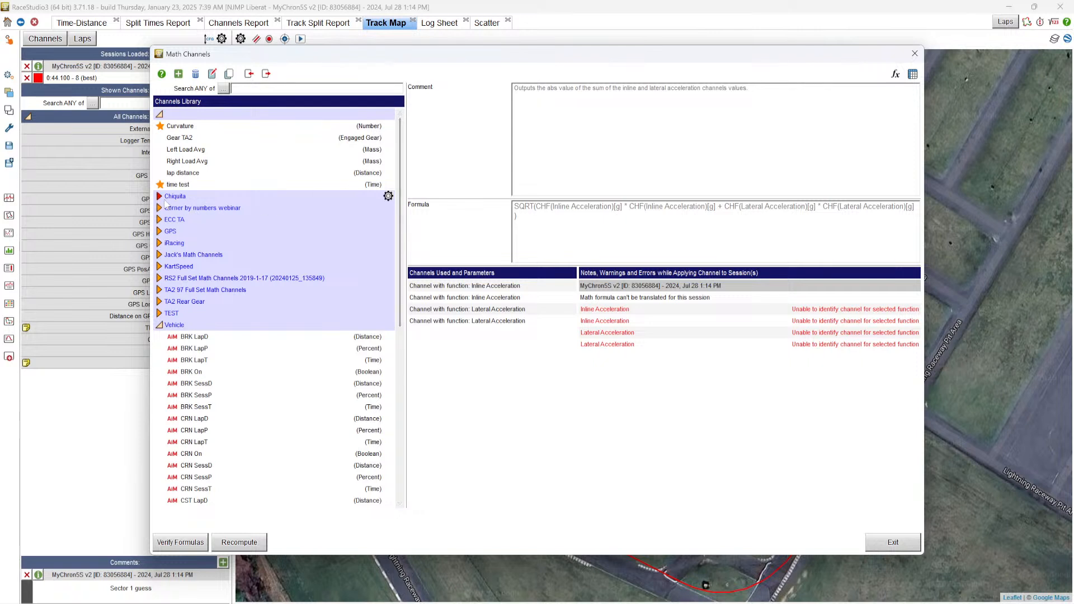
left_click(159, 231)
scroll(262, 360, "down", 3)
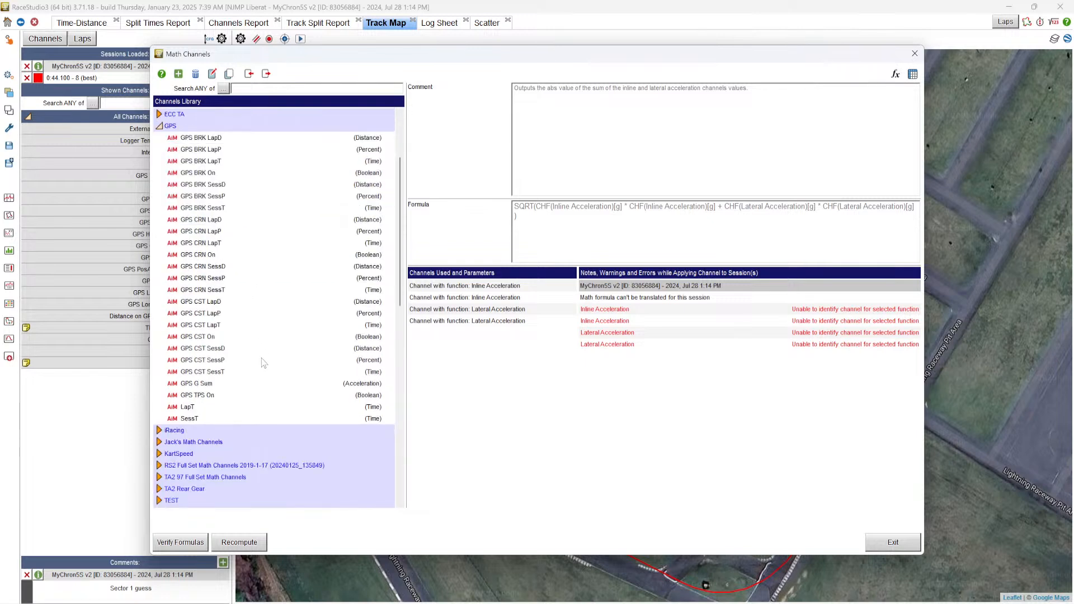
left_click(358, 388)
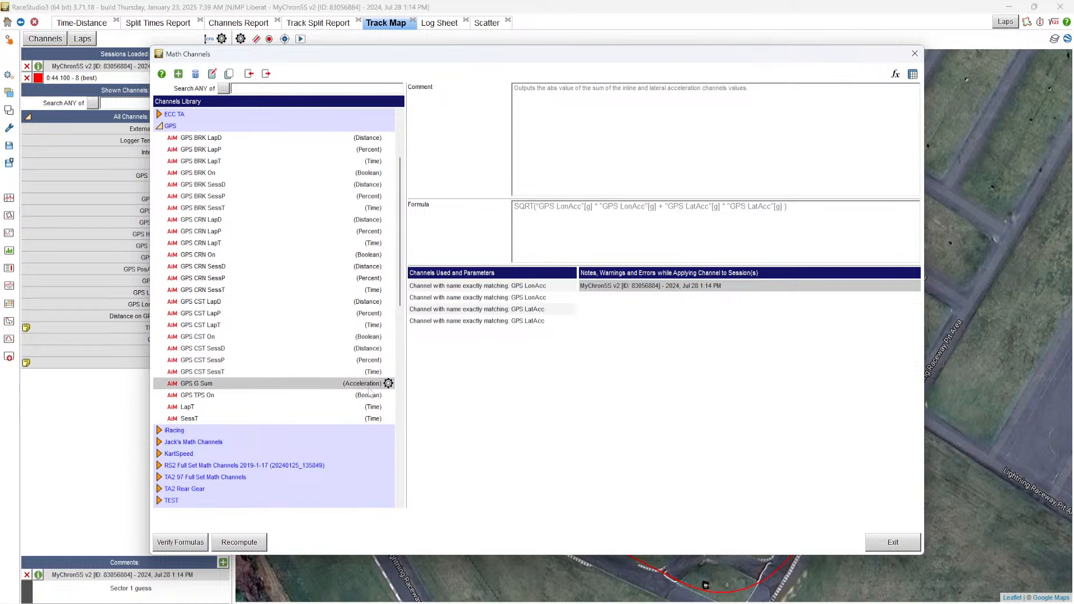
left_click(388, 383)
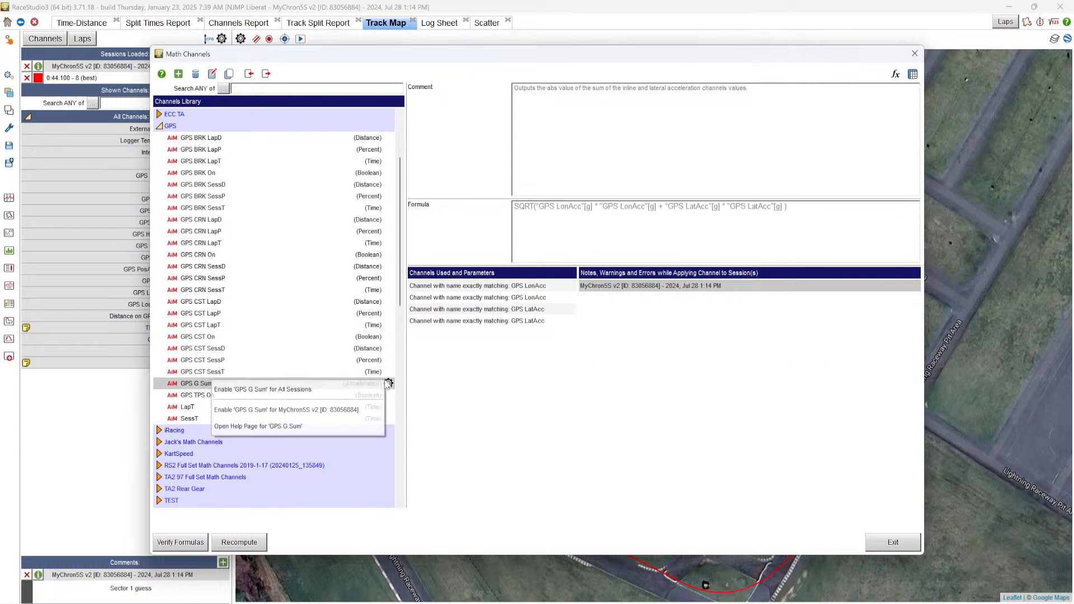
left_click(352, 390)
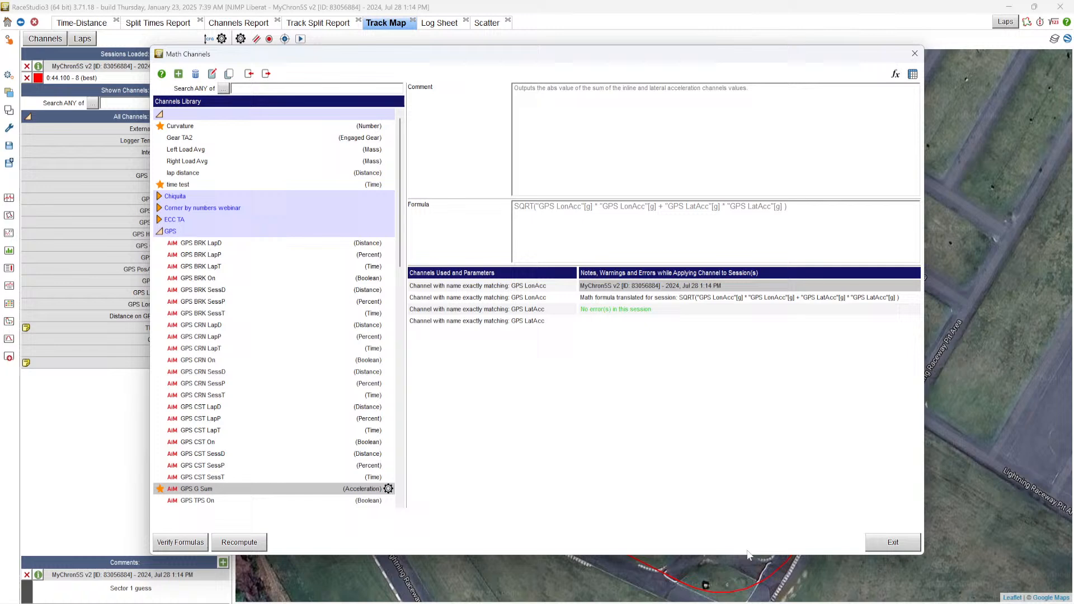
left_click(904, 543)
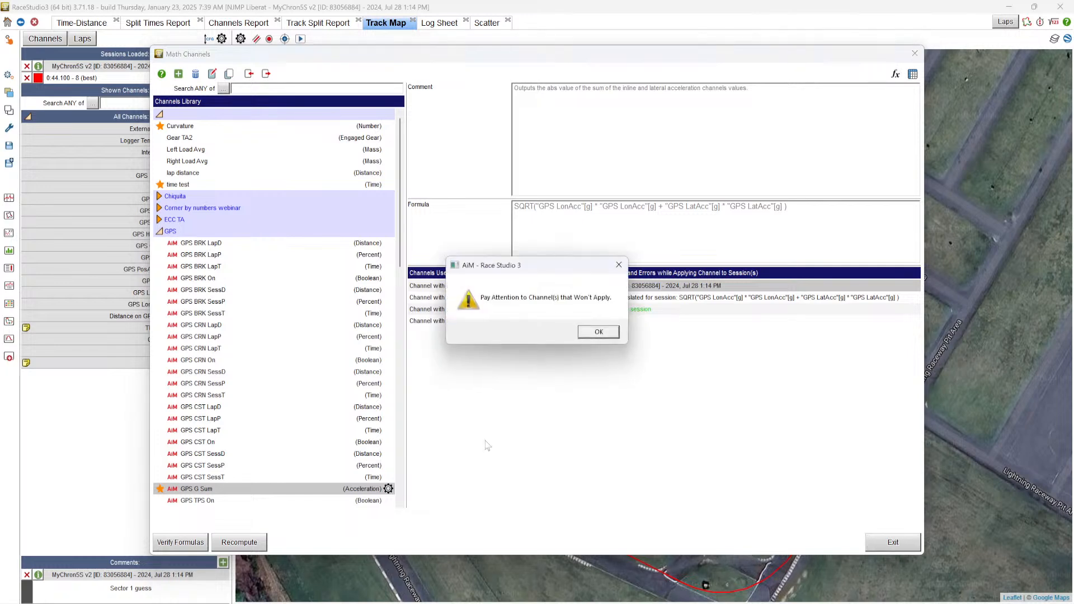
left_click(602, 338)
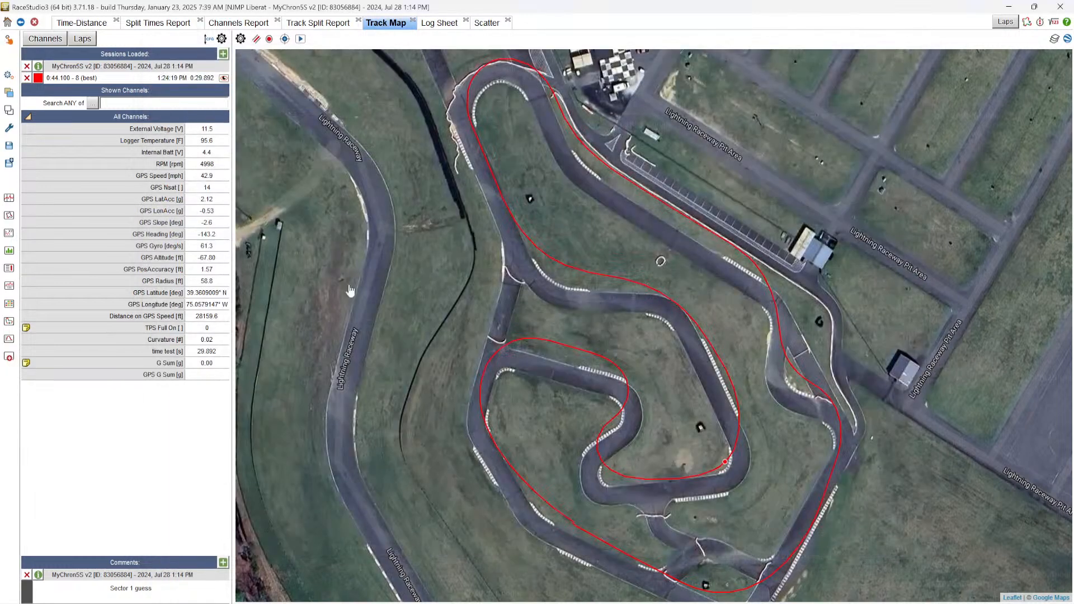
Color the Track Map trace by the GPS G Sum channel and make its line thicker.
right_click(392, 194)
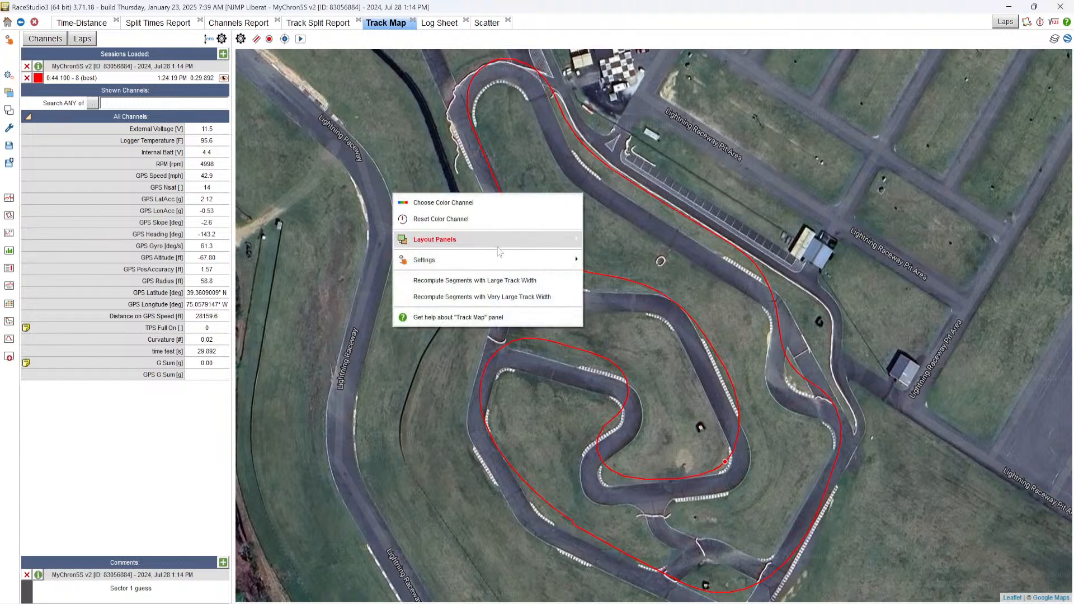
left_click(515, 203)
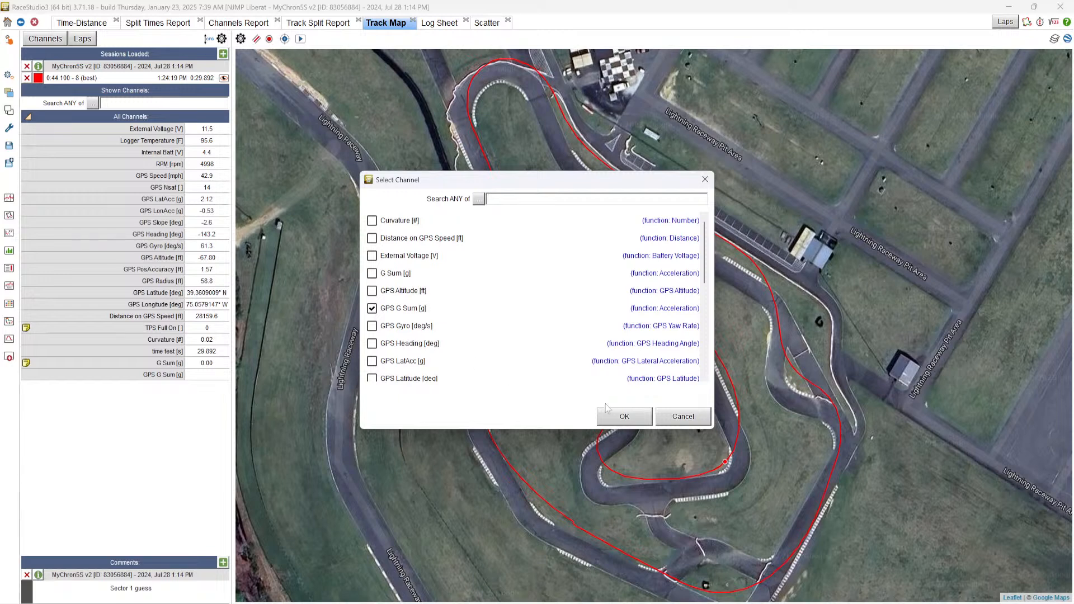
left_click(621, 417)
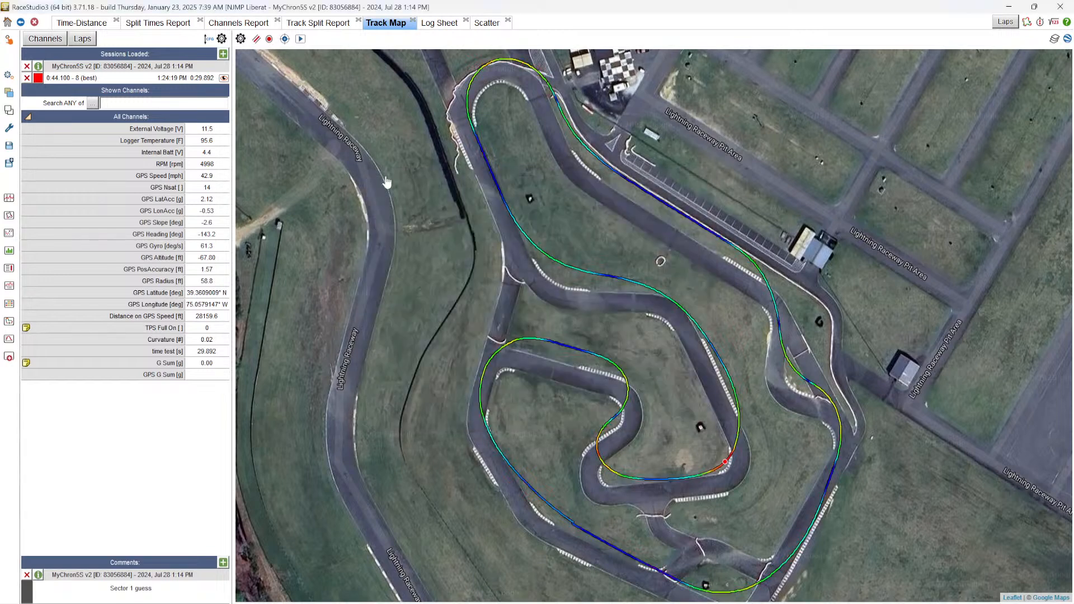
left_click(257, 38)
left_click(299, 155)
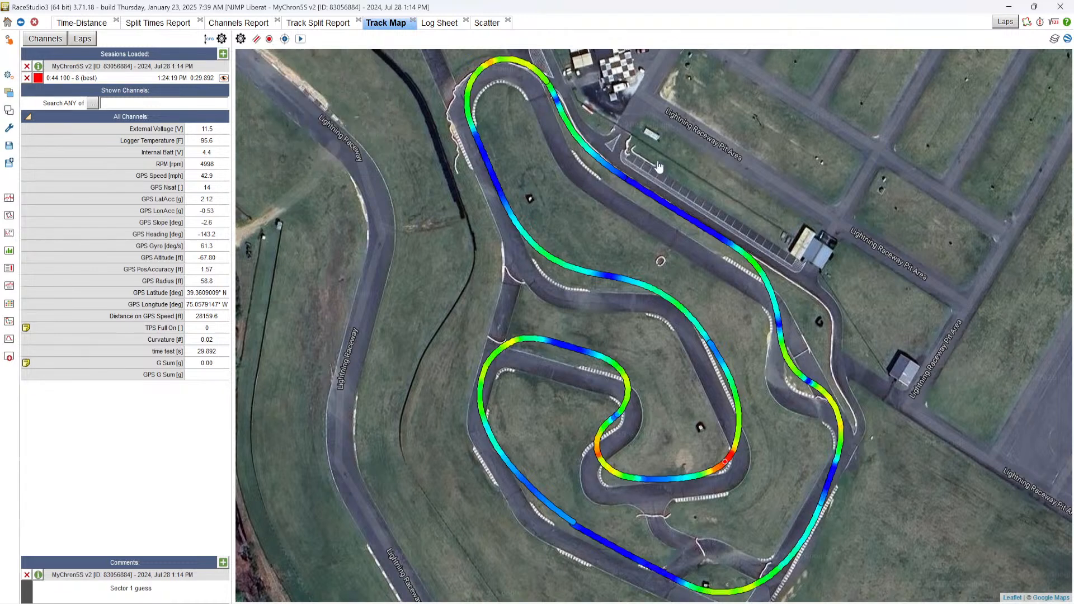
In the Scatter layout, set the small track map's color method to color per channel, using GPS G Sum.
left_click(486, 24)
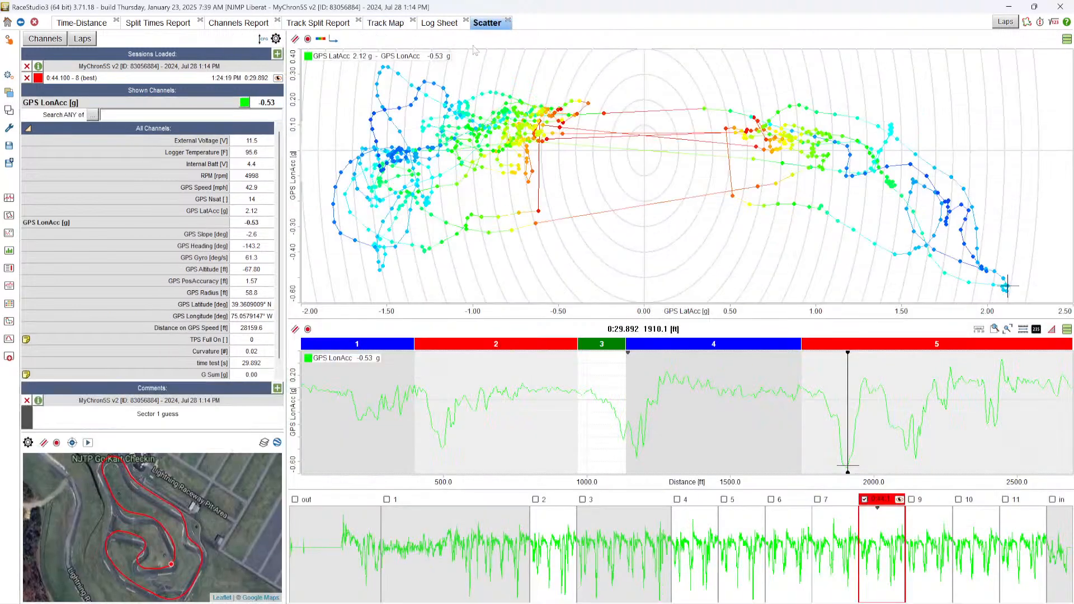
right_click(115, 473)
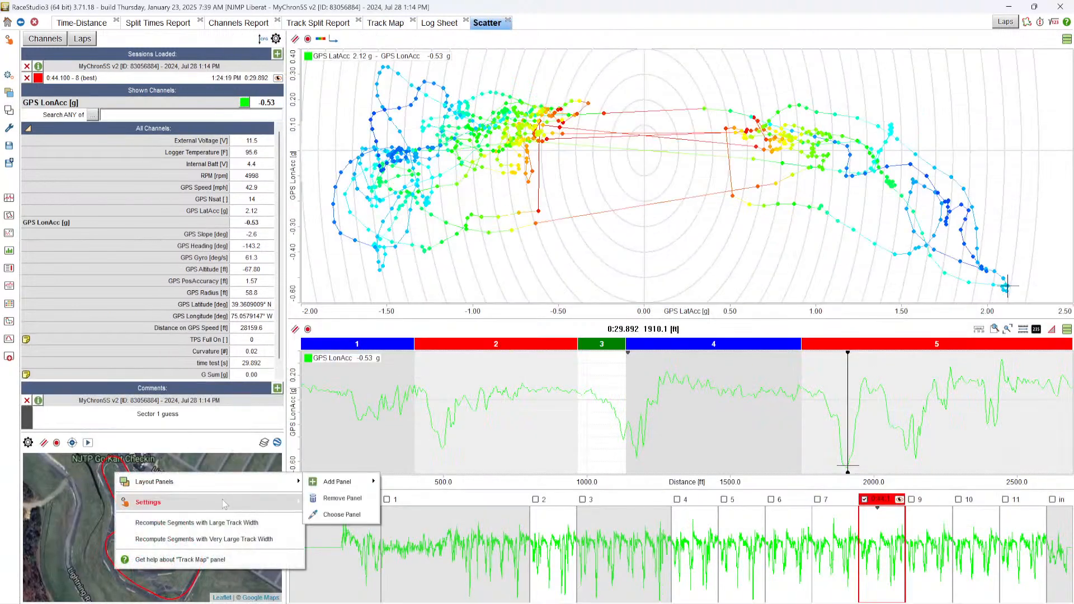
mouse_move(241, 506)
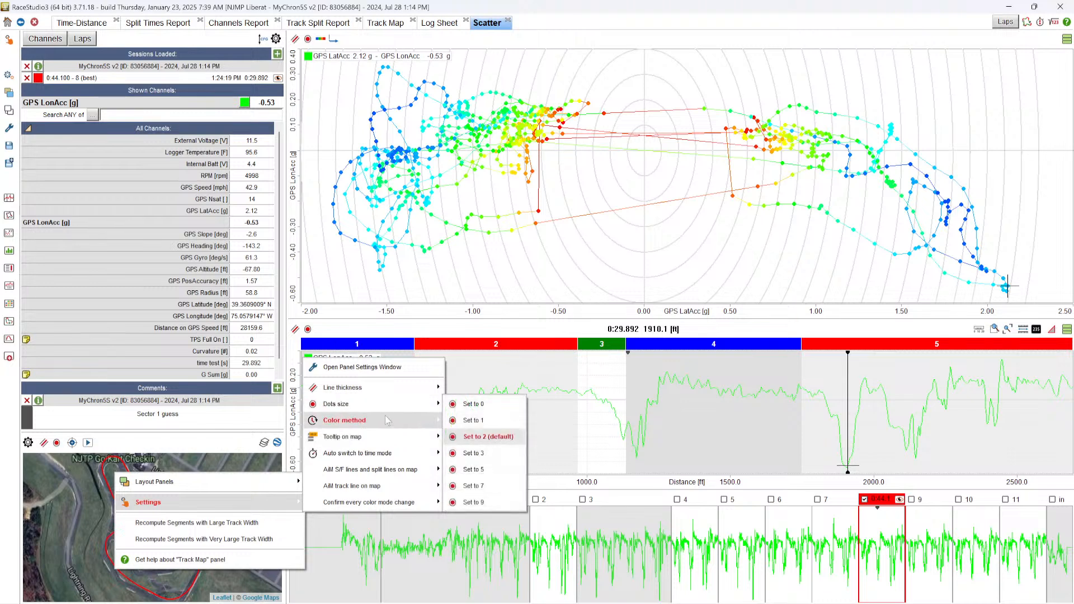
mouse_move(398, 425)
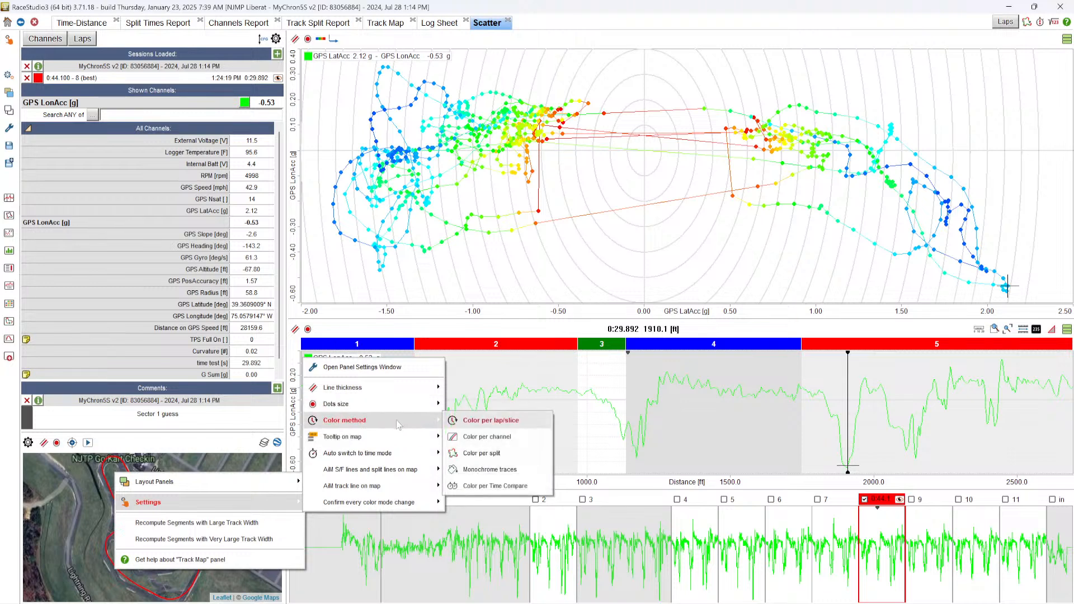
left_click(480, 437)
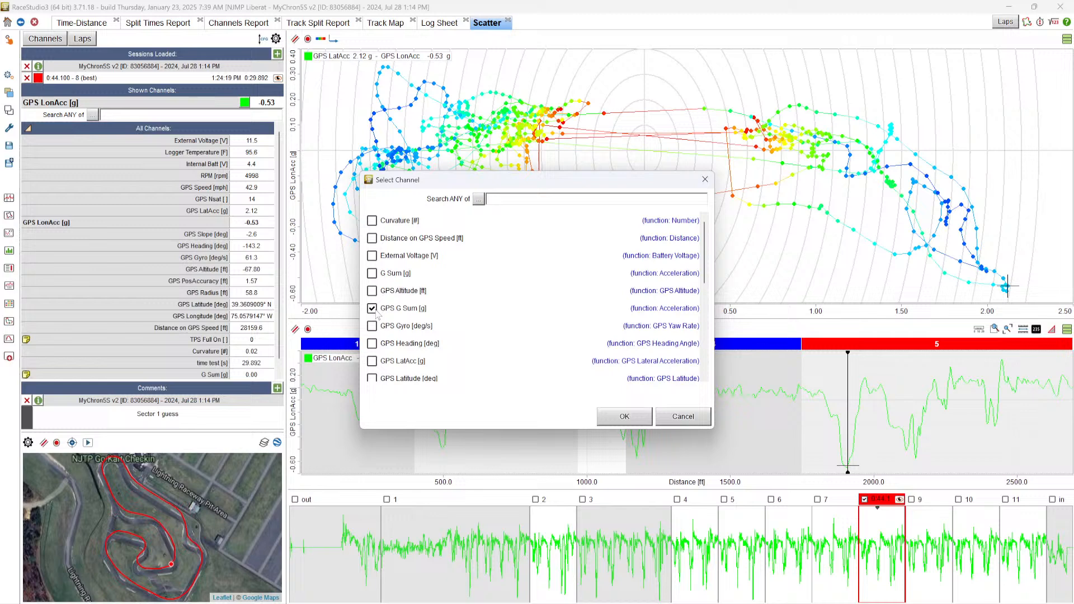
left_click(632, 419)
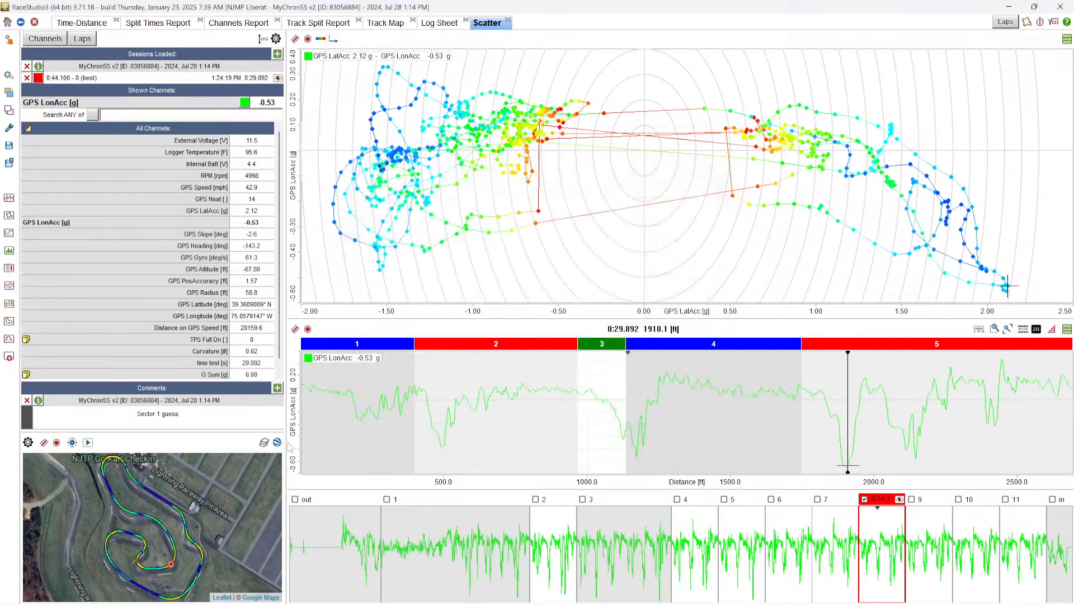
Enlarge the Scatter layout's track map panel in both directions and thicken its trace line.
left_click_drag(284, 442, 461, 442)
left_click_drag(357, 430, 353, 252)
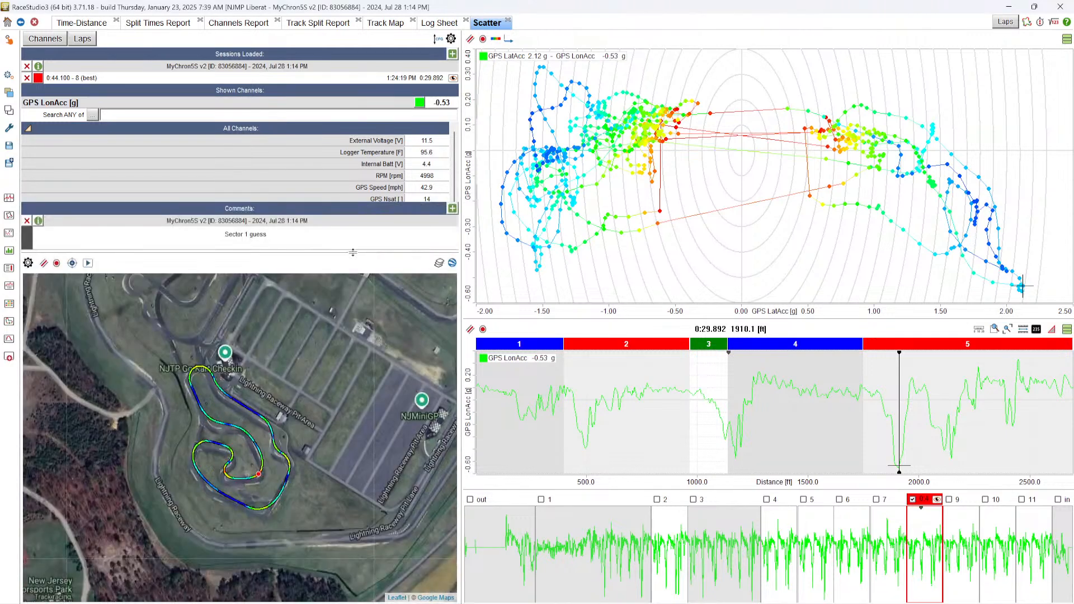
scroll(261, 421, "up", 3)
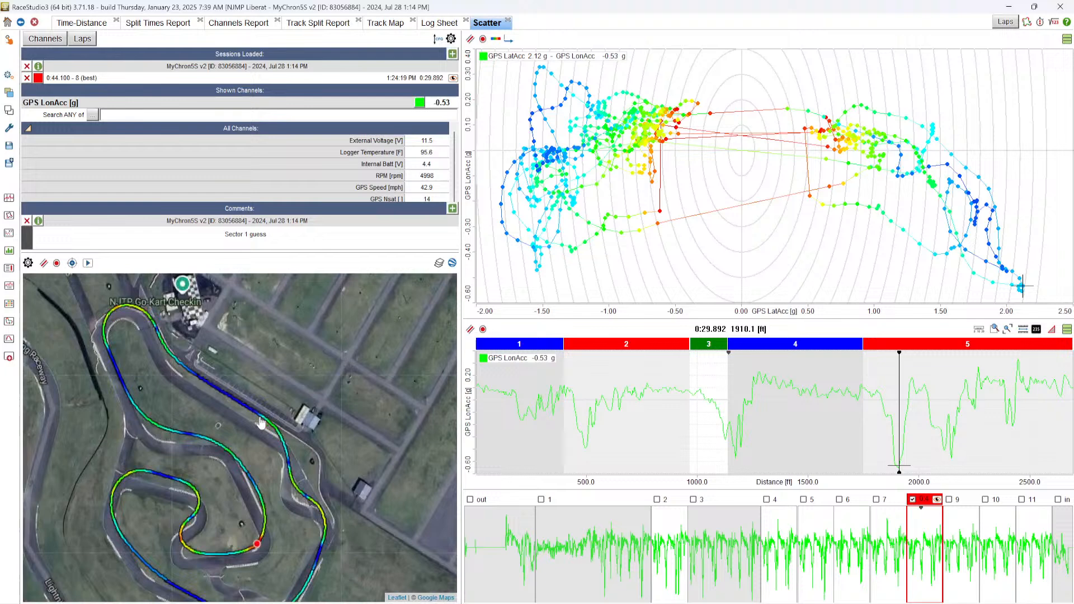
left_click(43, 263)
left_click(78, 362)
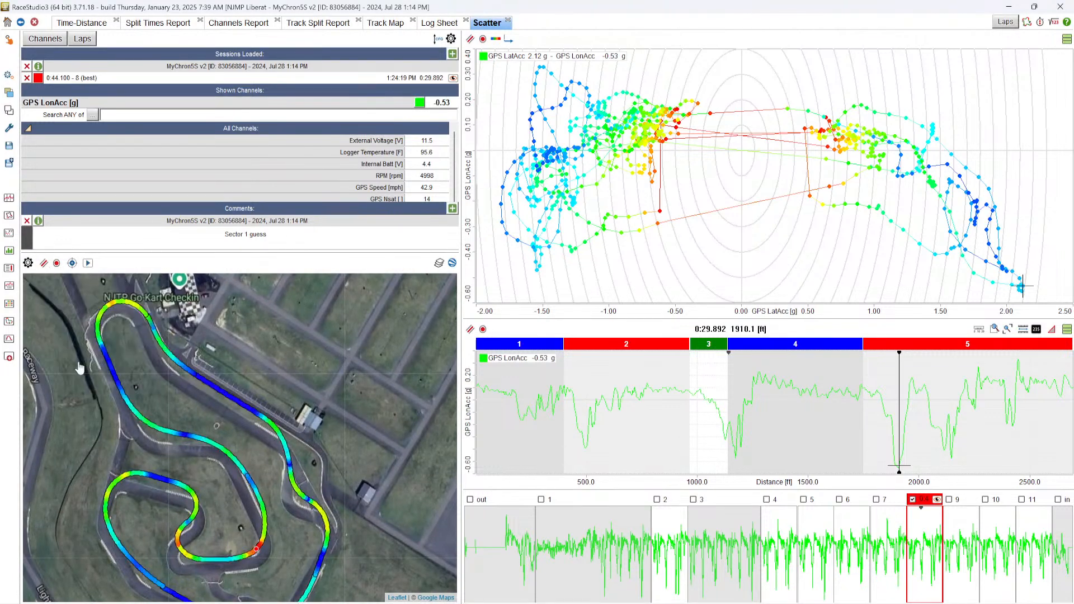
left_click_drag(226, 410, 233, 399)
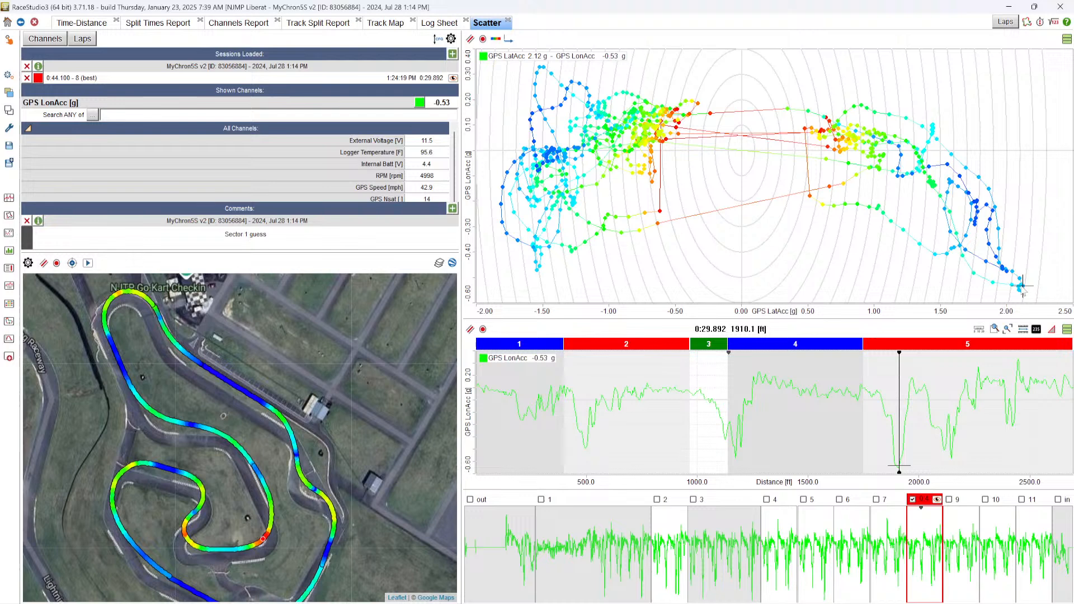
Place the cursor on the scatter plot's highest positive lateral-g point and examine the corresponding corner on the track map.
left_click_drag(1023, 294, 1022, 297)
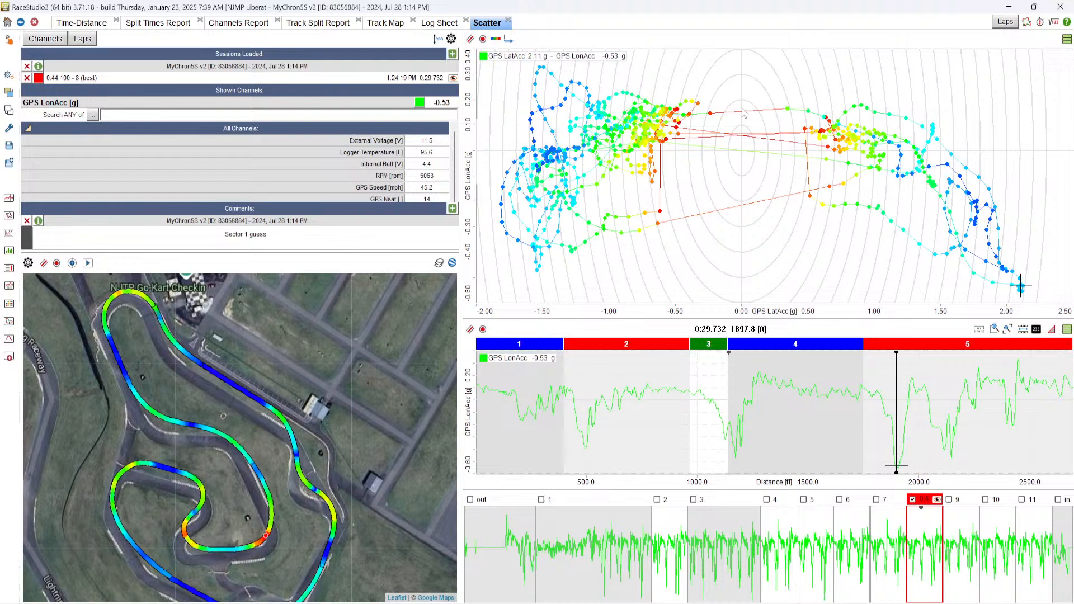
scroll(271, 434, "down", 1)
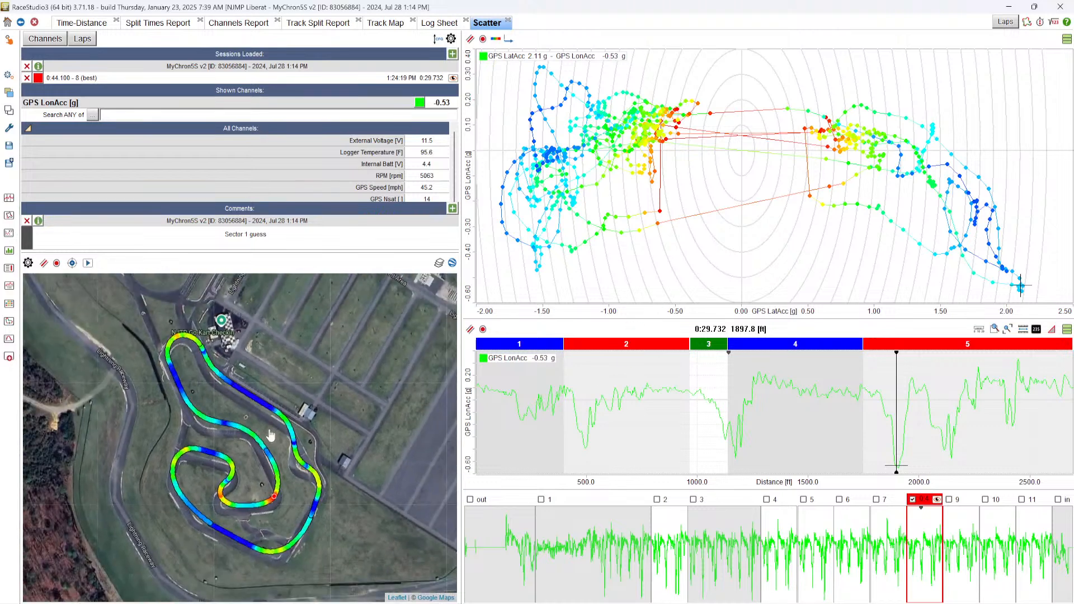
left_click_drag(270, 435, 271, 401)
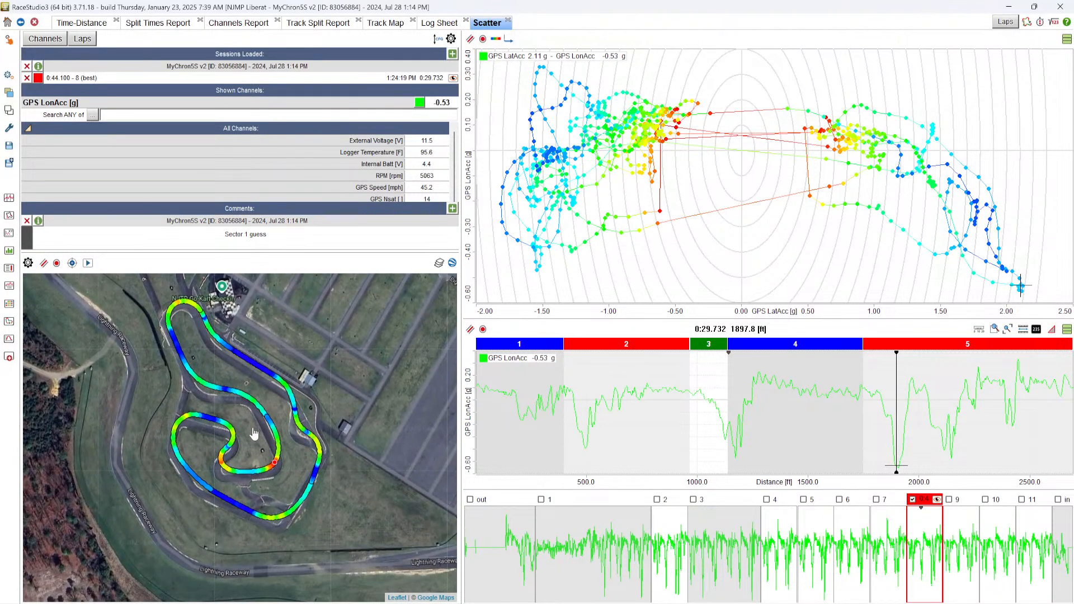
scroll(253, 433, "up", 1)
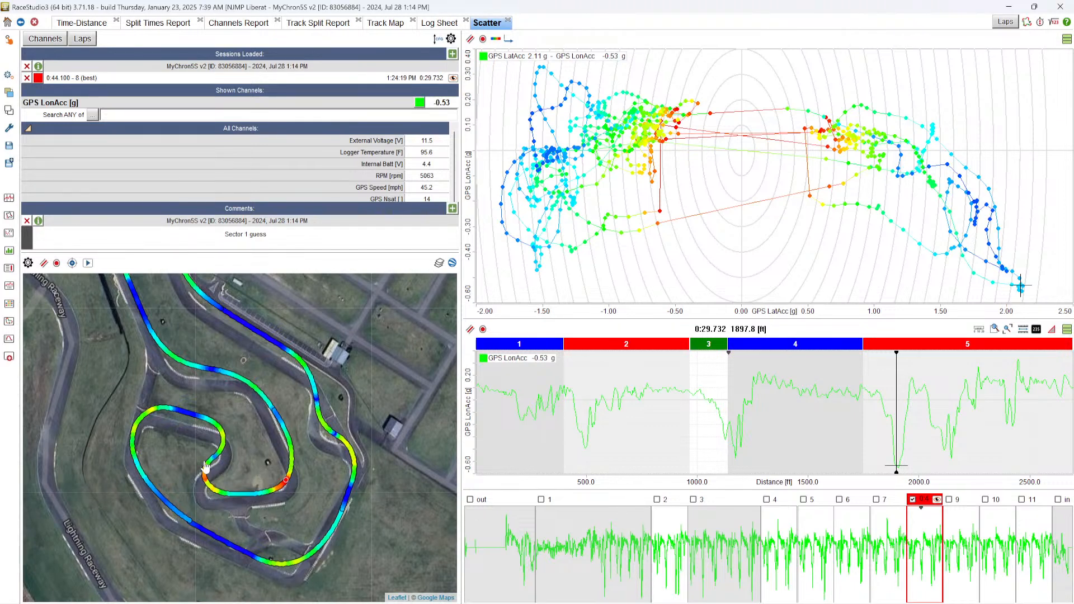
scroll(205, 467, "down", 1)
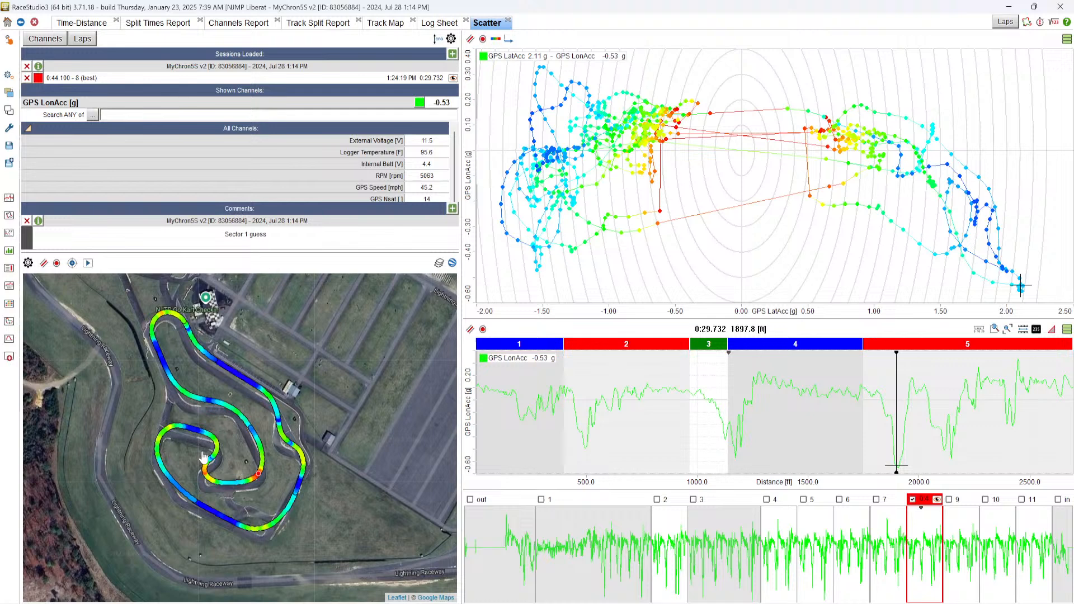
Examine cursor positions in segment 2, the infield hairpin and the scatter plot's most negative lateral-g edge across the linked panels.
left_click_drag(505, 418, 620, 409)
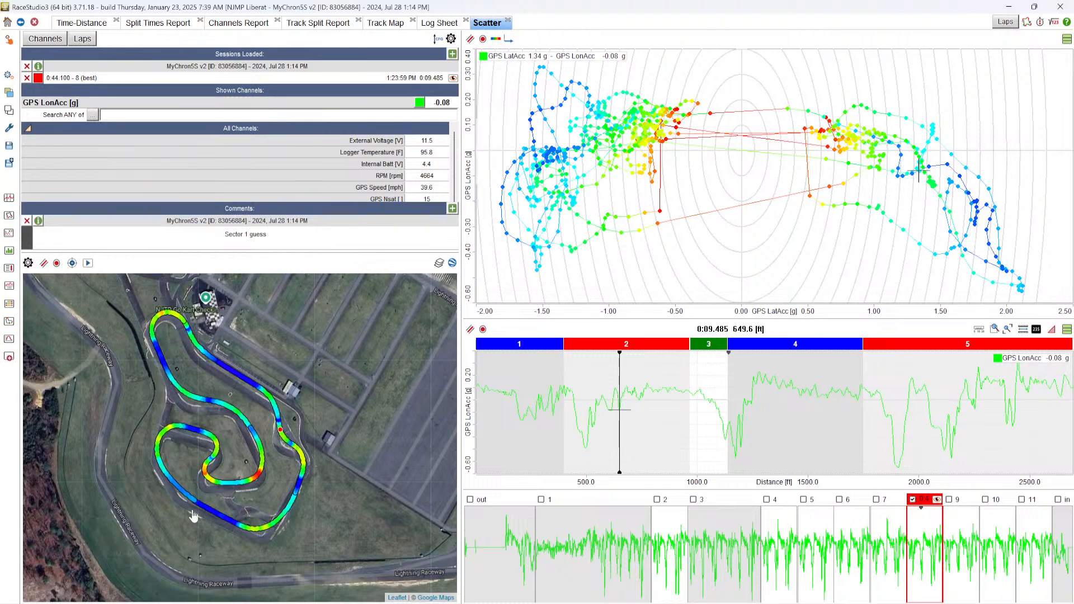
left_click(278, 424)
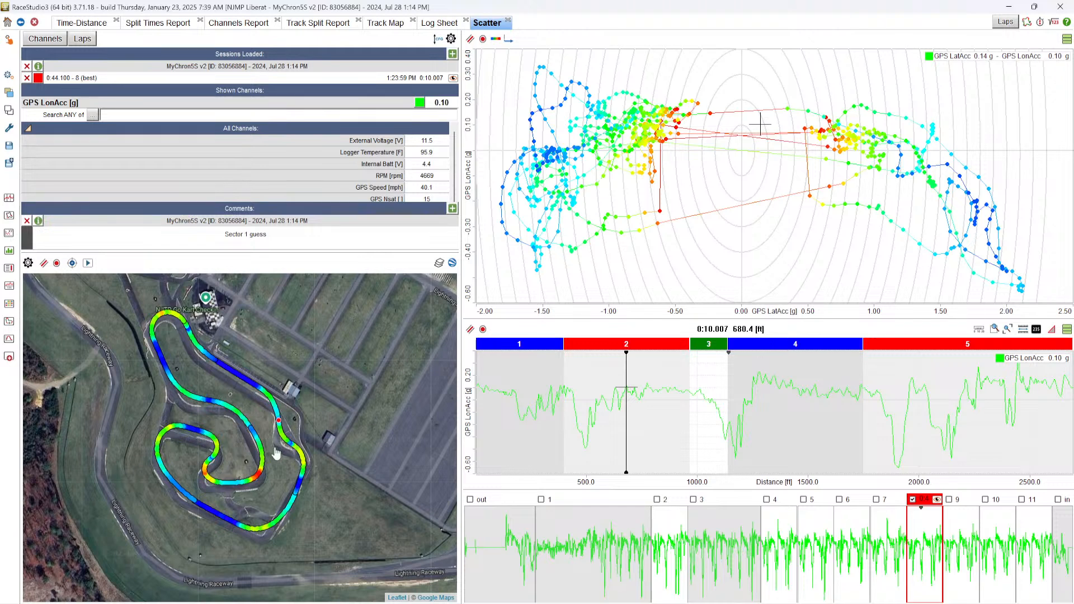
left_click(206, 474)
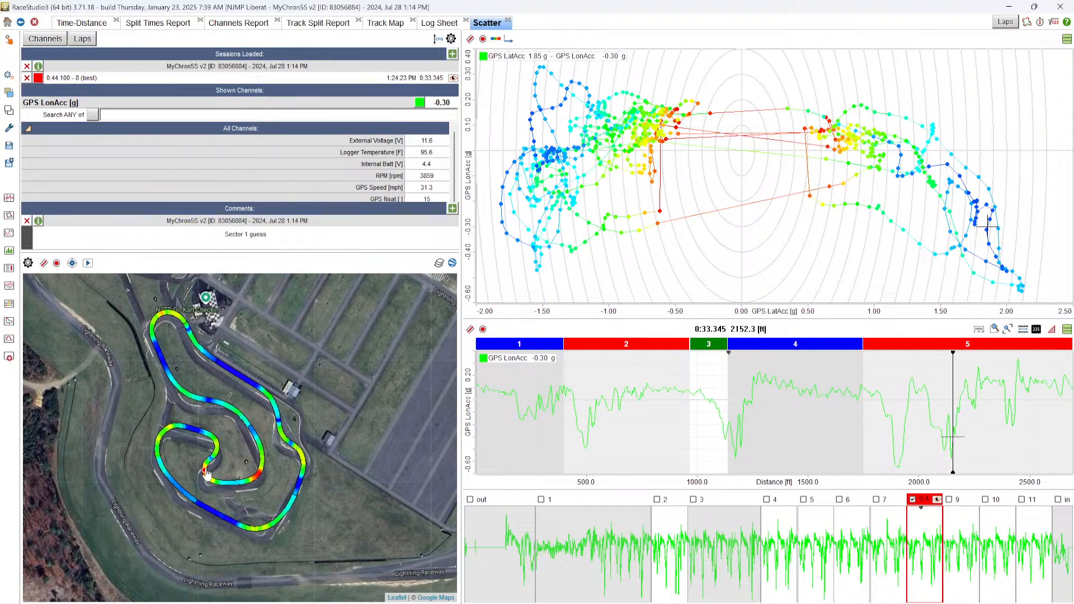
left_click(503, 206)
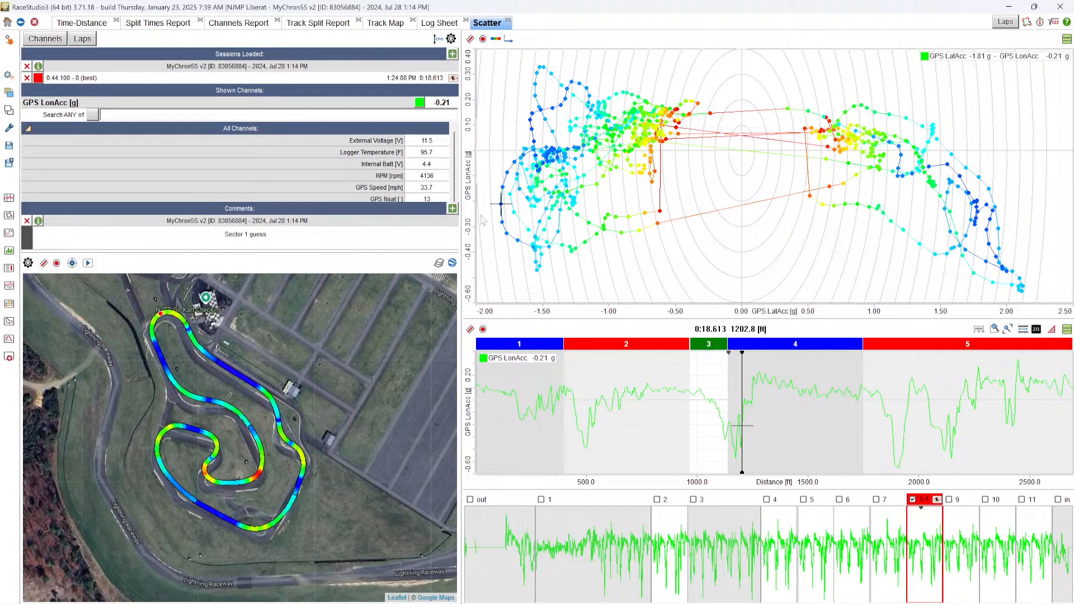
Examine the high-g corner in the infield and the scatter plot's highest positive longitudinal-g point across the linked map and graph.
left_click(259, 481)
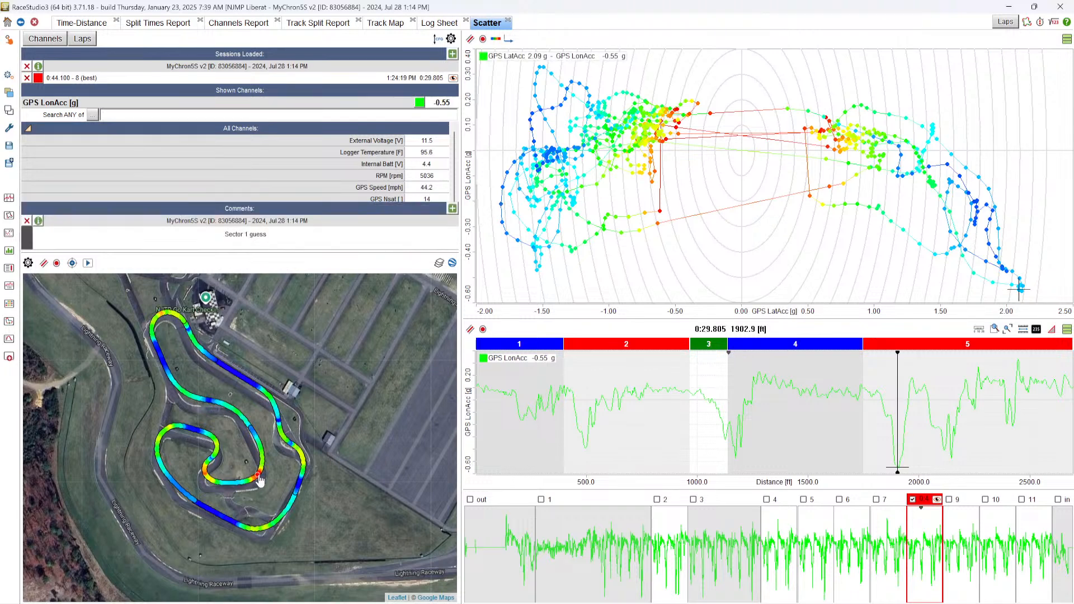
left_click(259, 476)
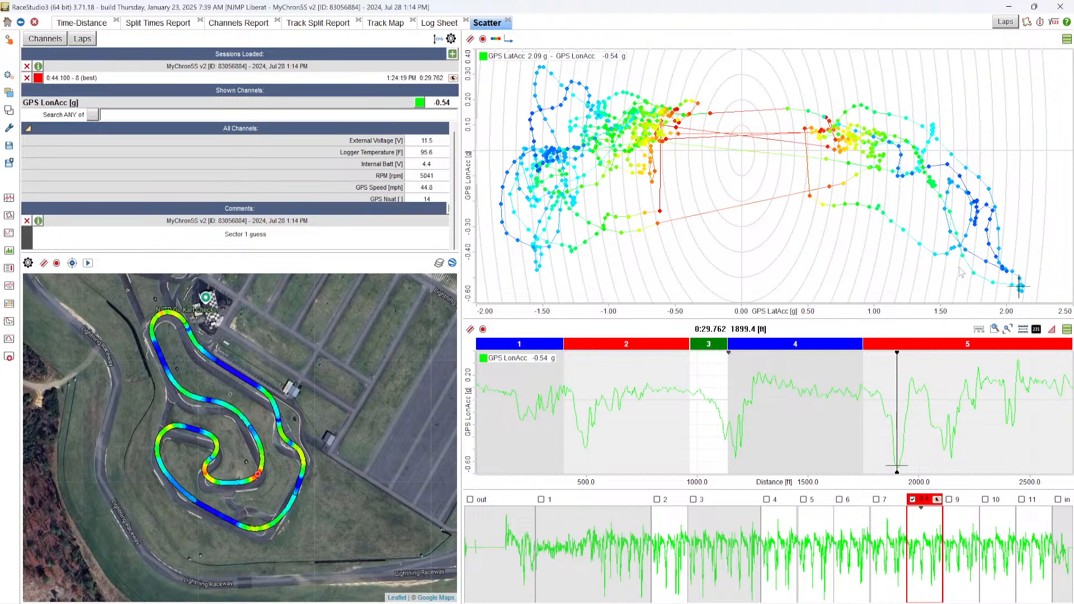
left_click(1023, 291)
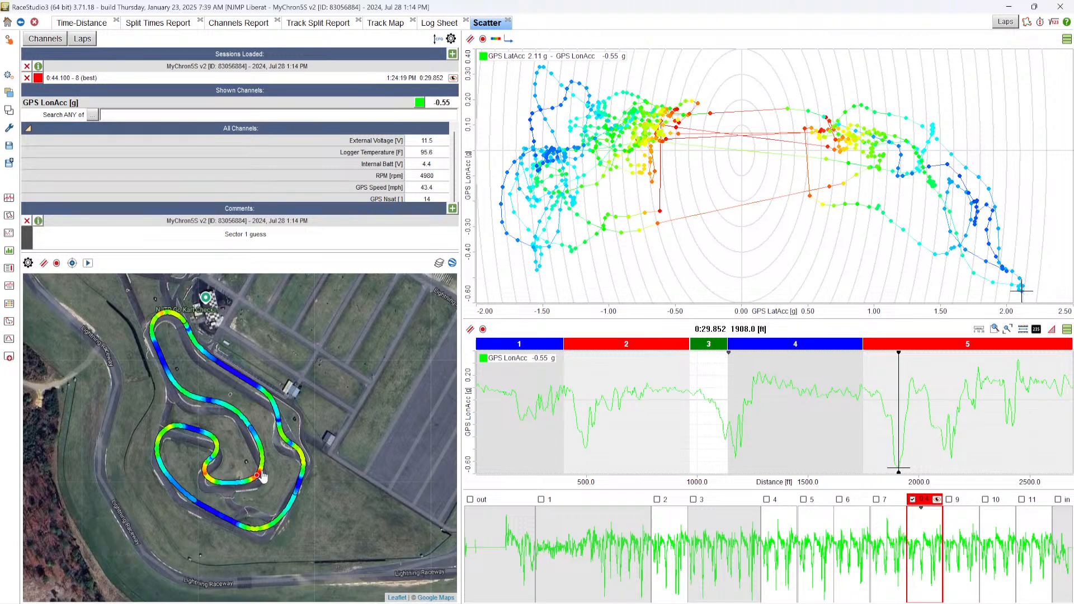
scroll(261, 476, "up", 2)
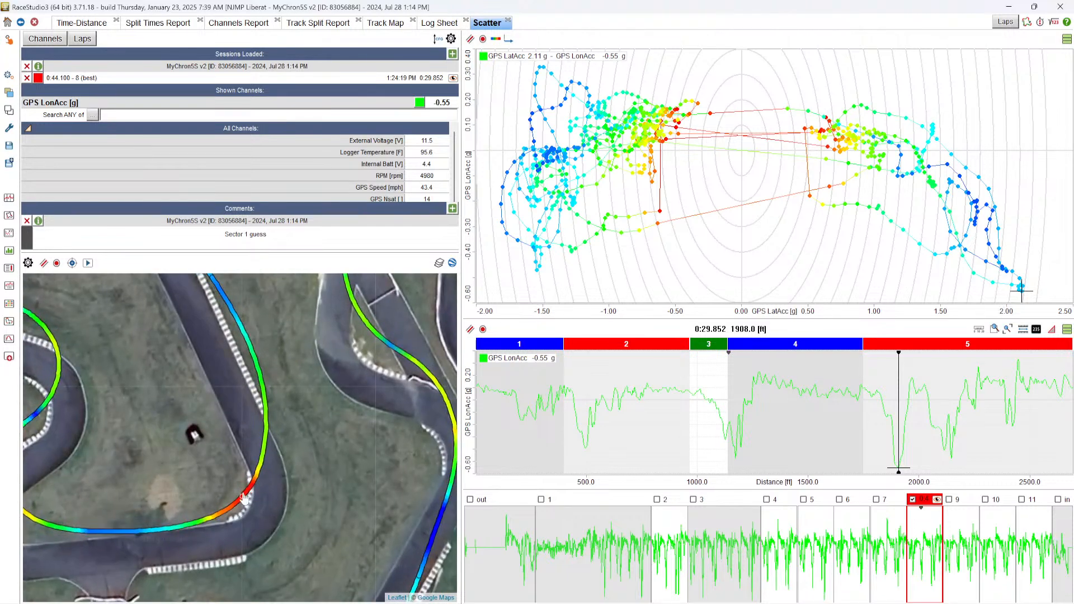
scroll(248, 493, "down", 2)
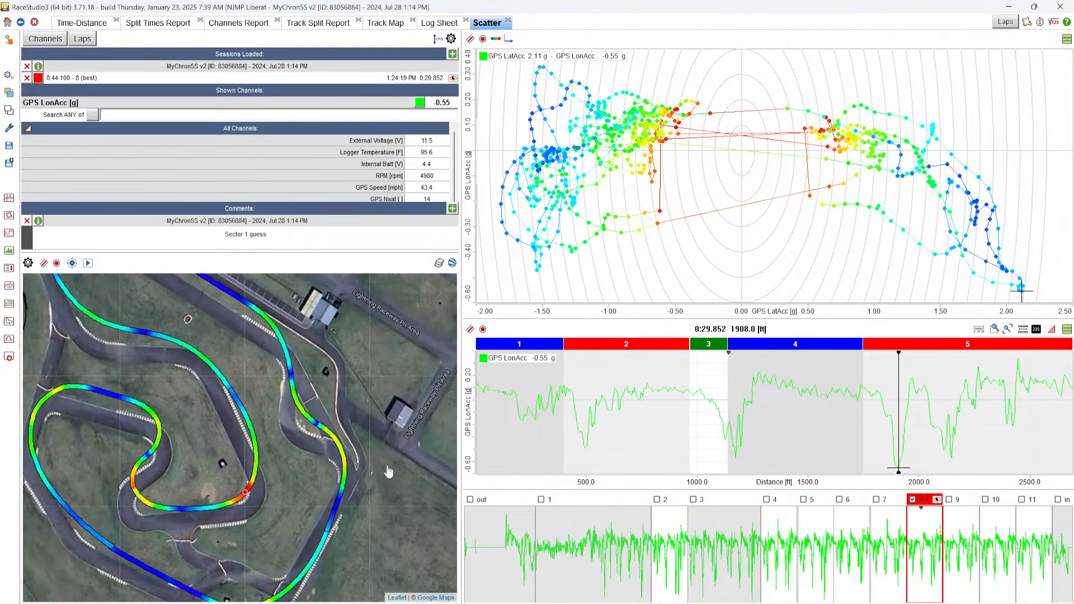
scroll(332, 462, "down", 1)
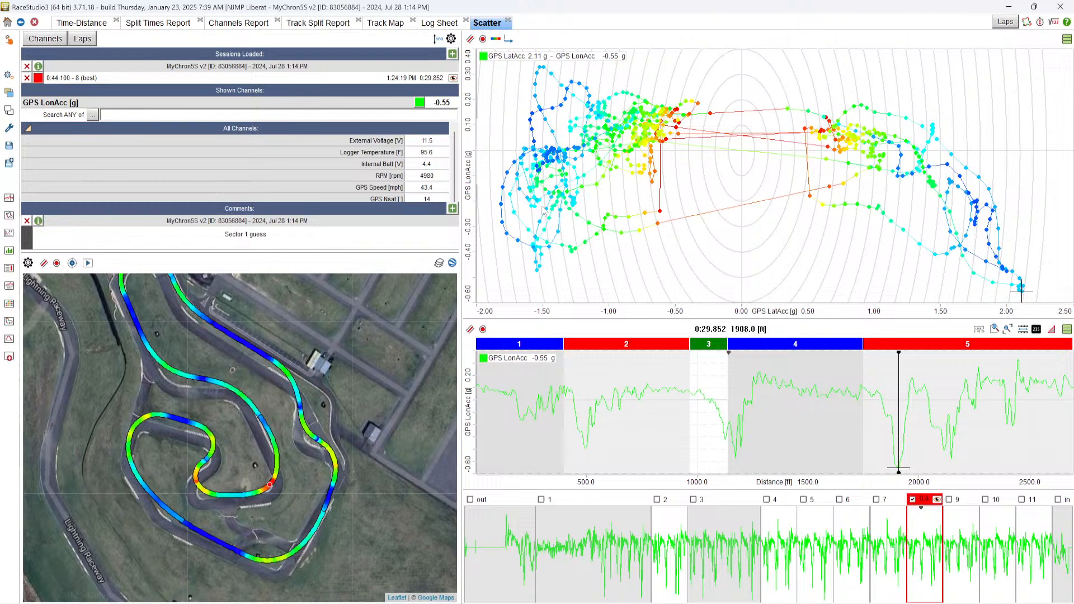
left_click(540, 71)
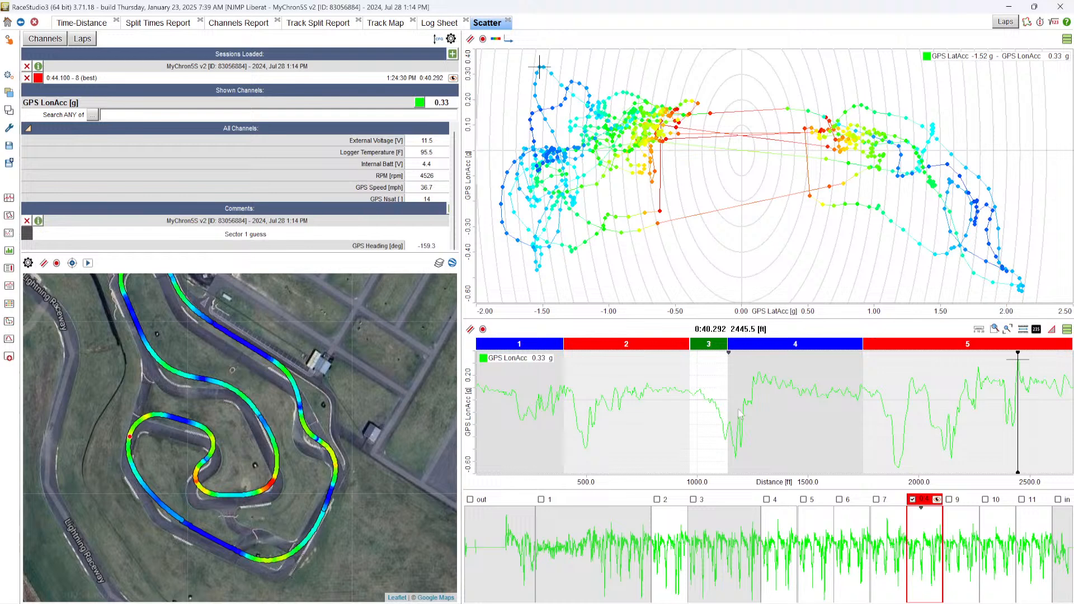
left_click_drag(999, 415, 1014, 436)
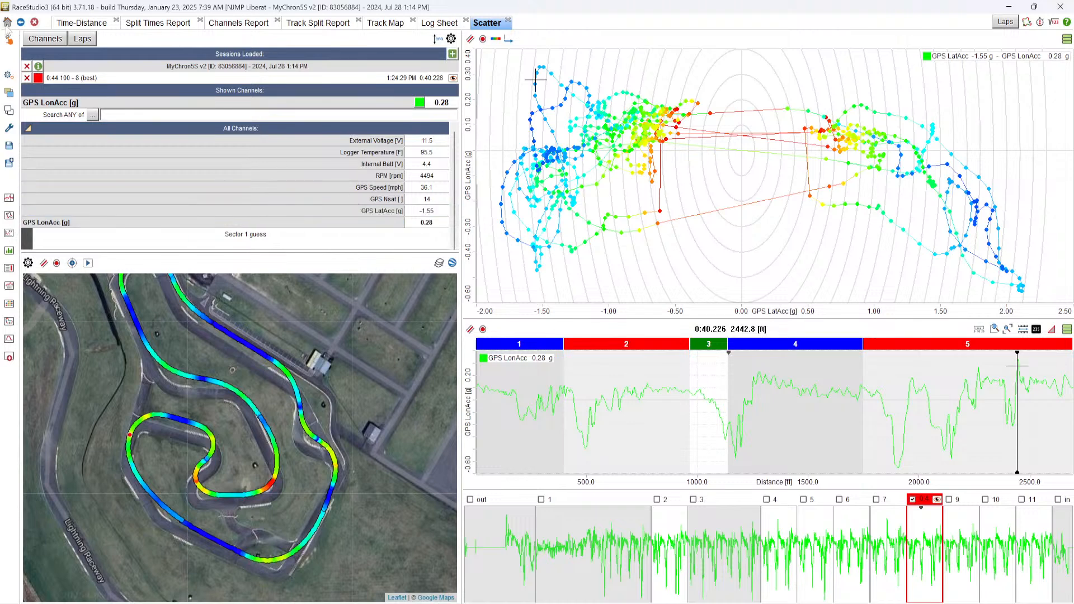
left_click(20, 25)
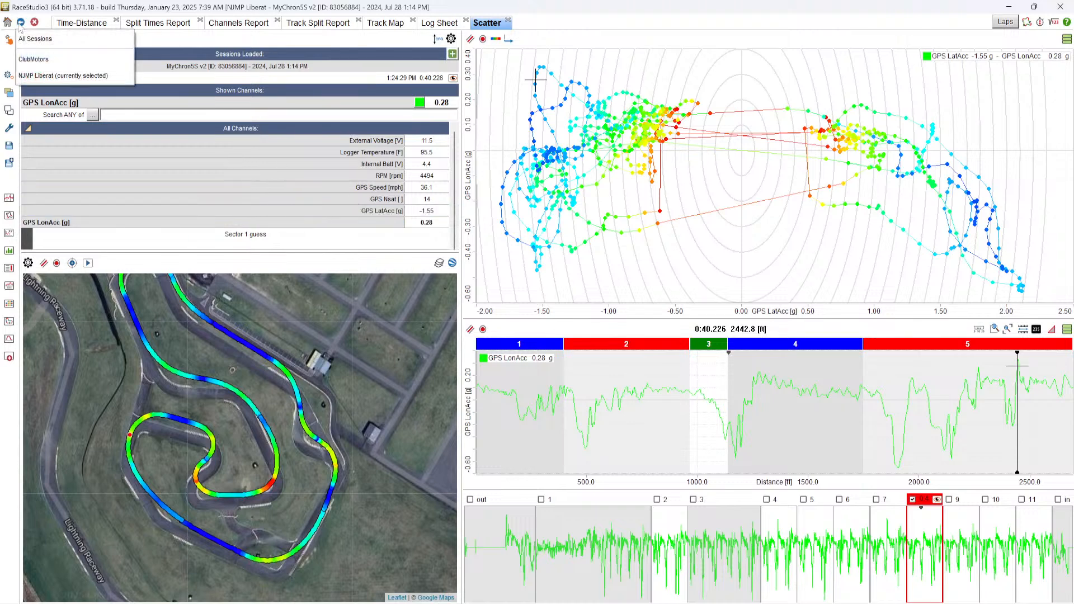
left_click(36, 66)
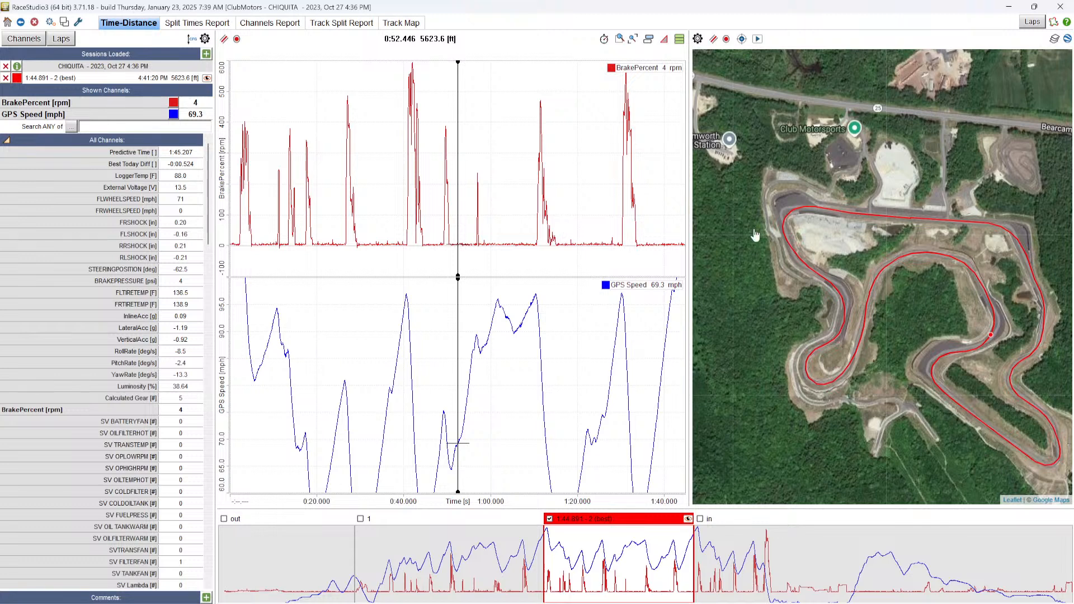
right_click(735, 203)
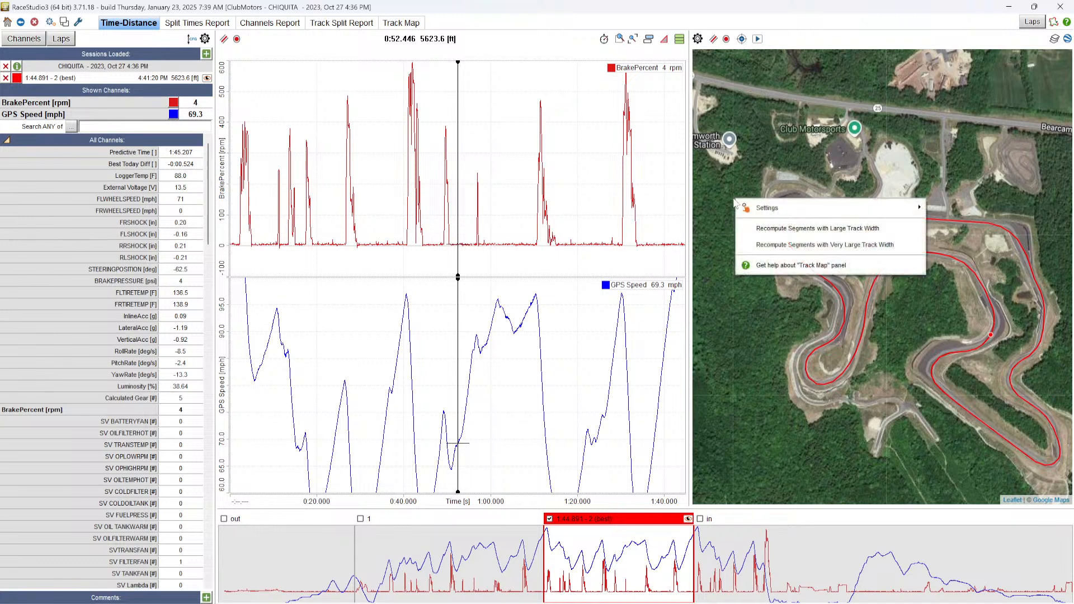
mouse_move(750, 210)
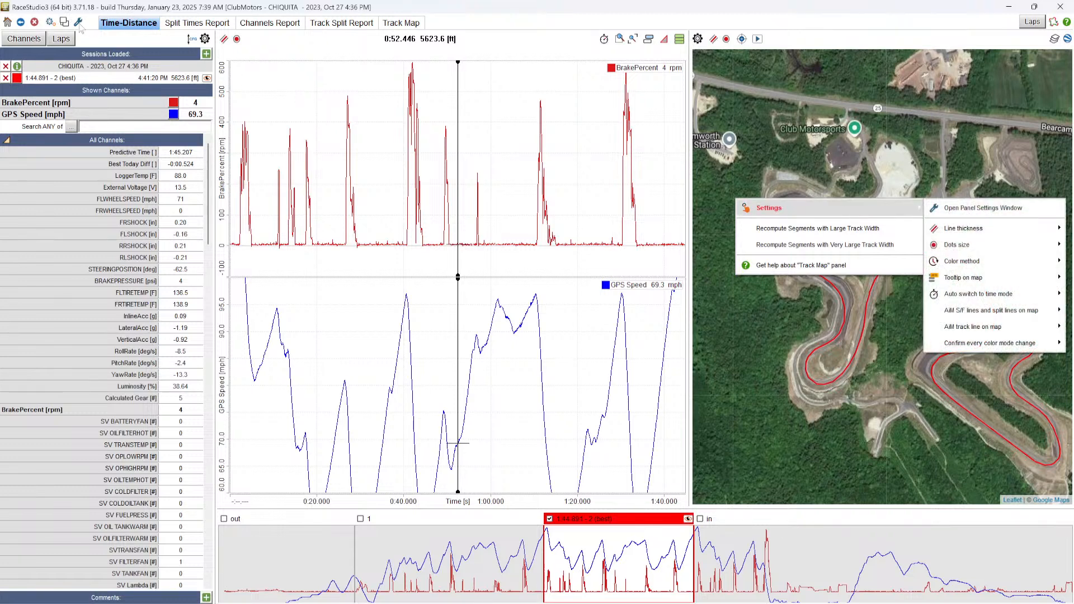
Close the 2023 ClubMotors analysis and open the 2024 Nov 07 10:59 AM session in its Time-Distance layout.
left_click(34, 23)
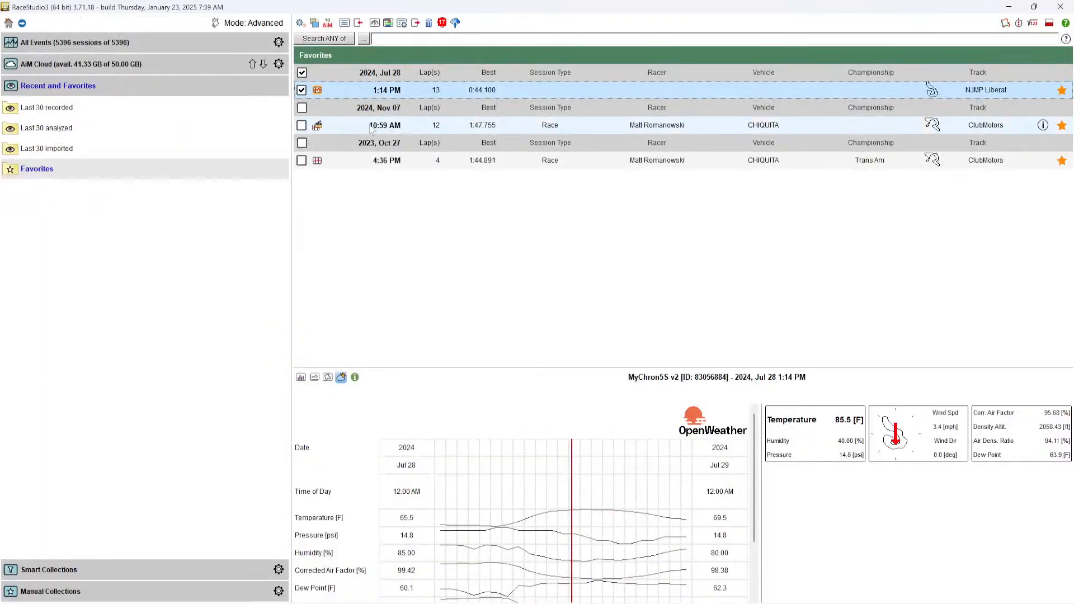
double_click(370, 126)
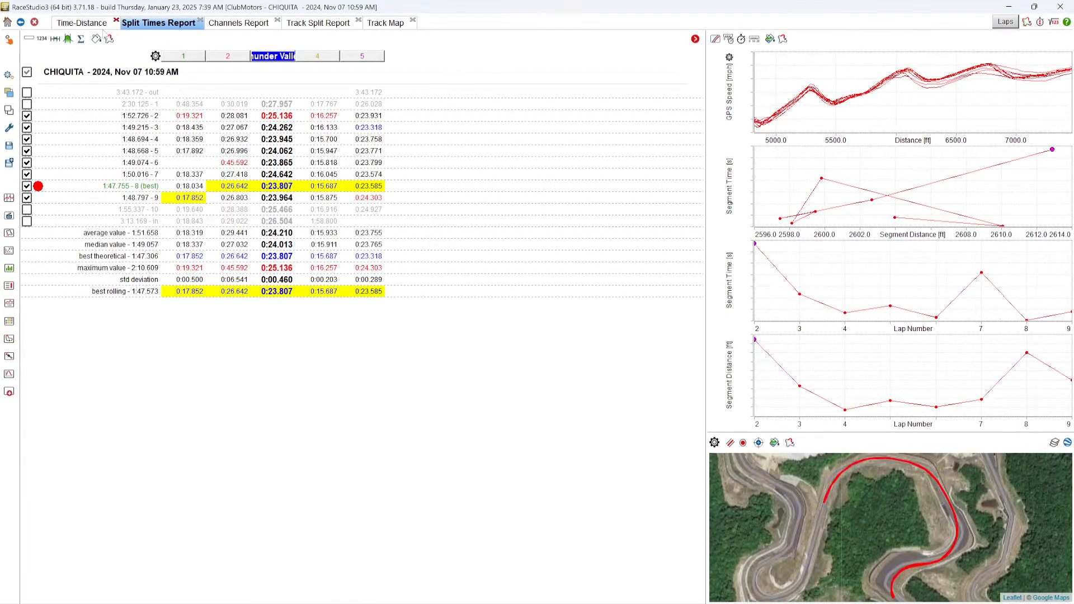
left_click(82, 23)
Add a Movies panel to the right of the track map in the Time-Distance layout.
right_click(759, 169)
mouse_move(879, 195)
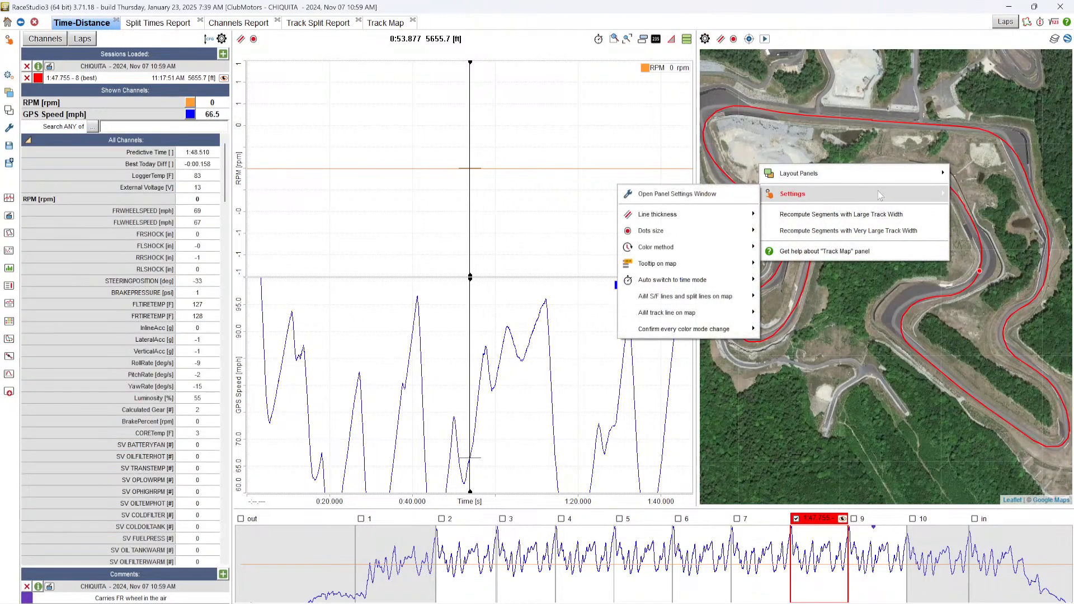
mouse_move(862, 175)
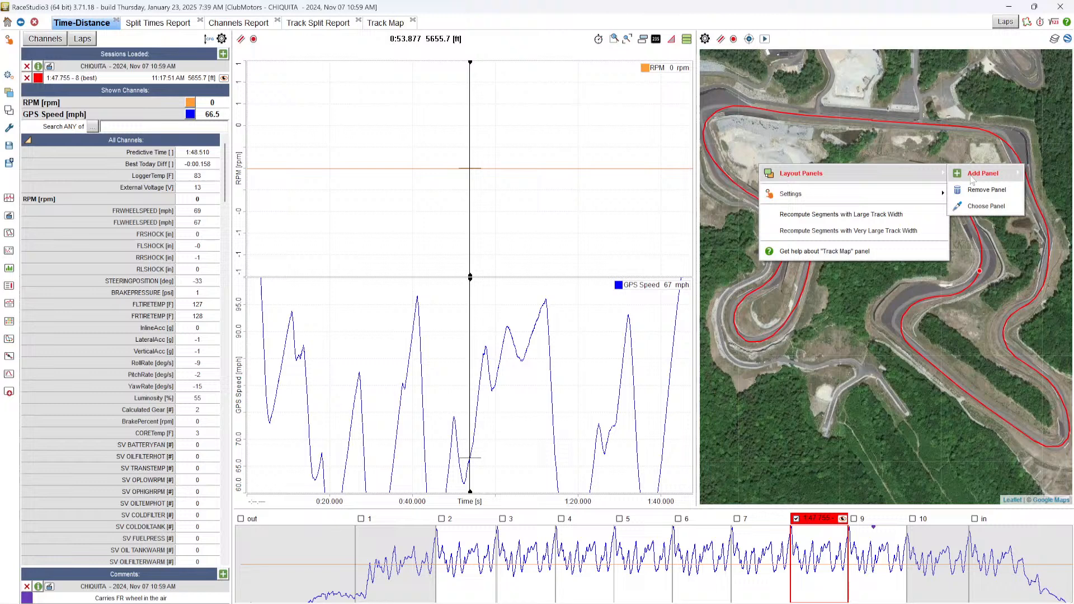
mouse_move(971, 179)
left_click(920, 192)
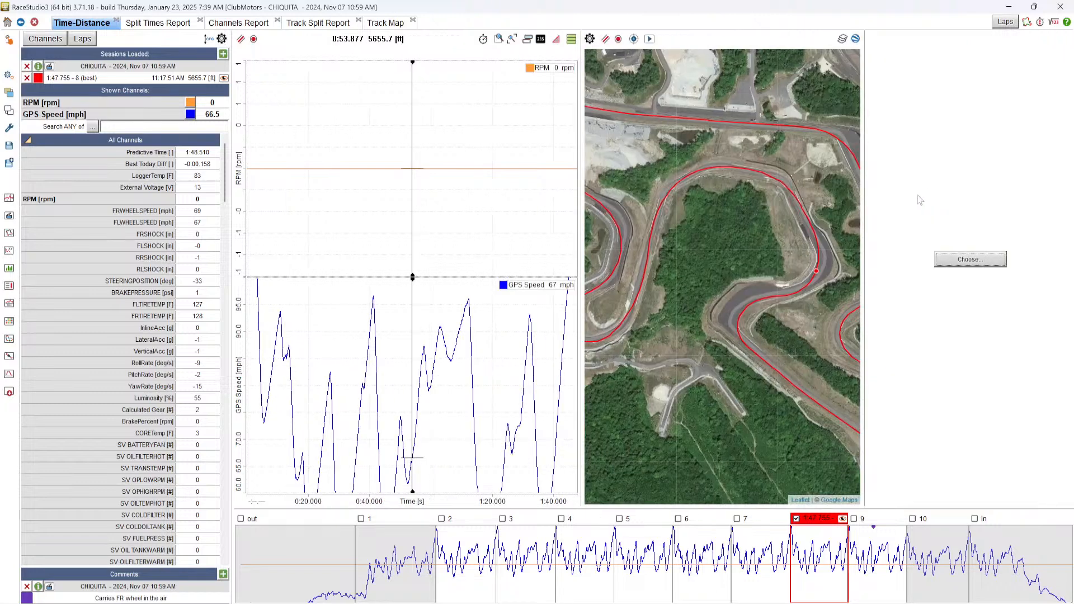
left_click(968, 259)
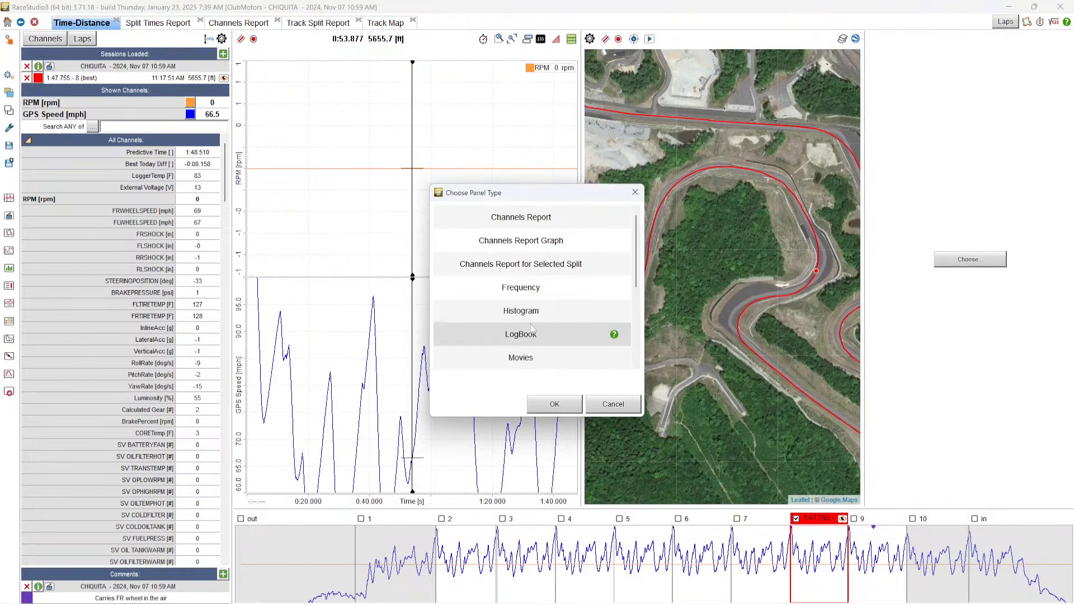
left_click(534, 358)
left_click(554, 404)
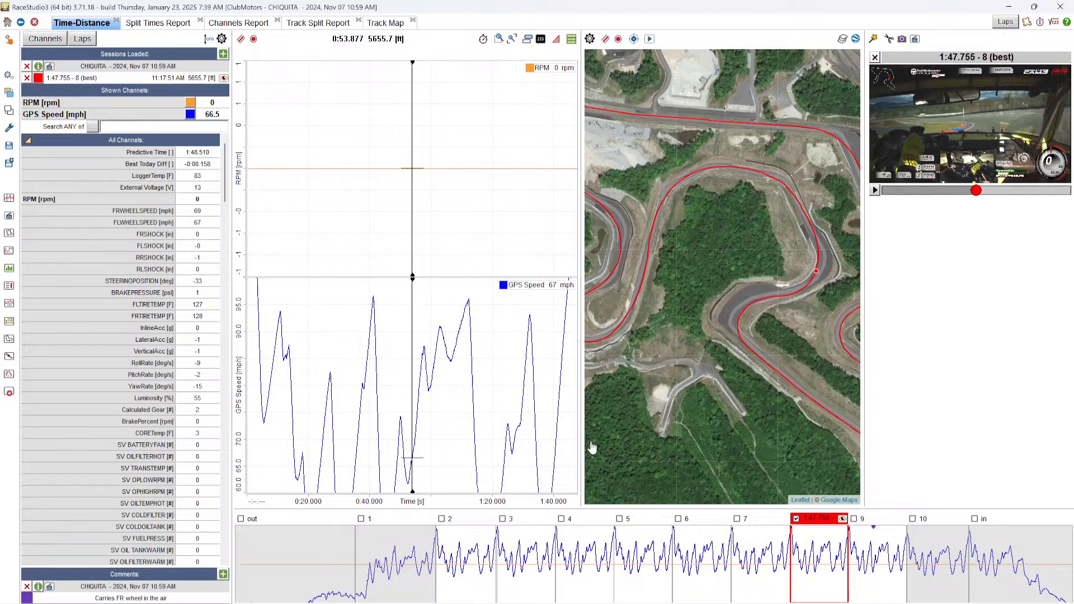
Remove the track map panel from the Time-Distance layout.
right_click(648, 272)
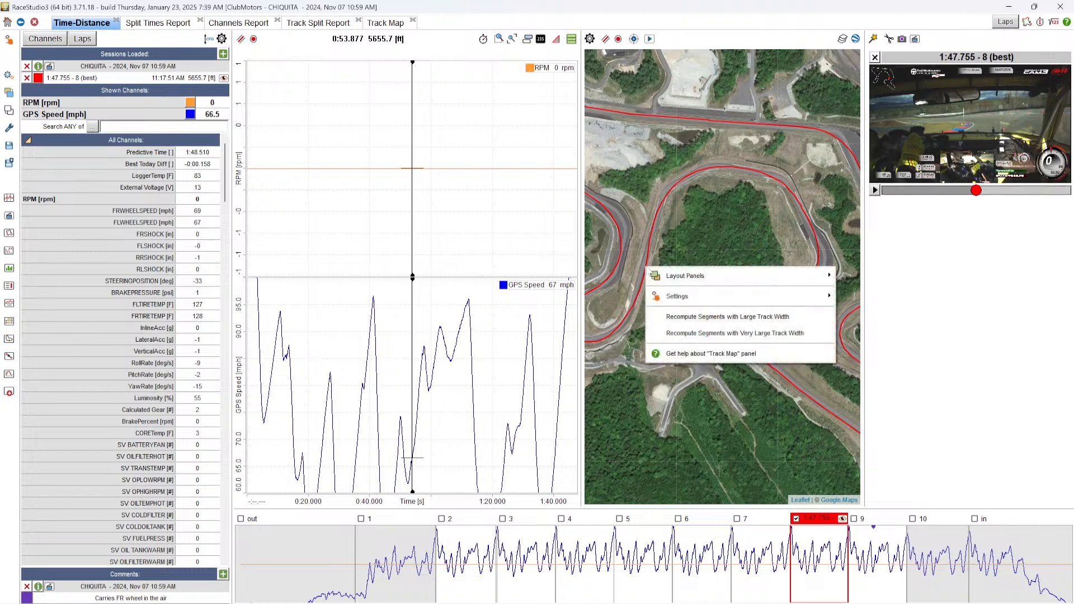
mouse_move(715, 276)
left_click(849, 288)
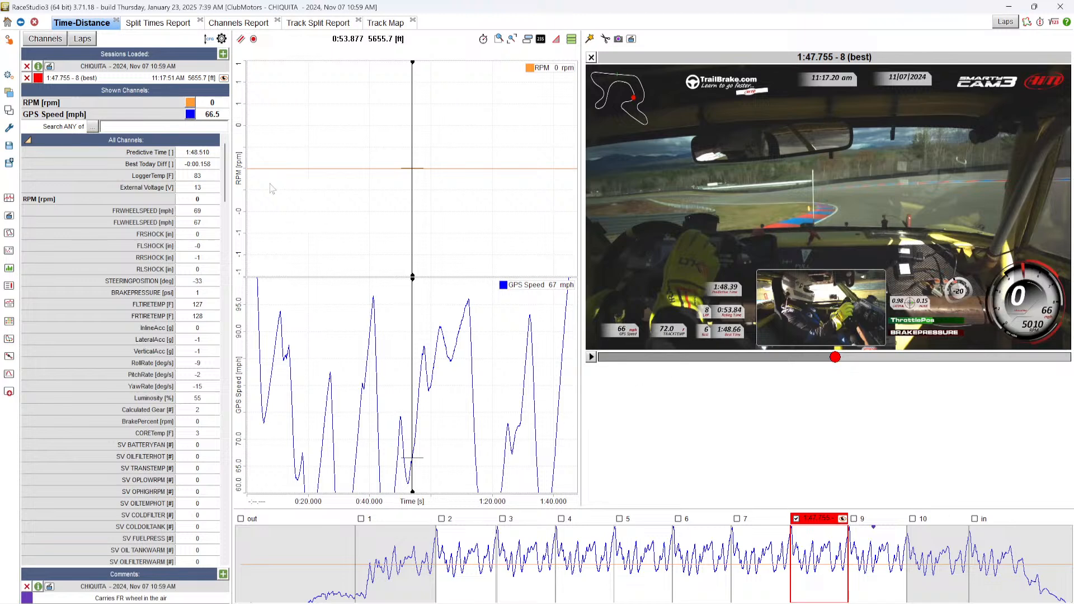
Remove RPM from the shown channels and set the Time-Distance graph's line thickness to 3.
left_click(180, 103)
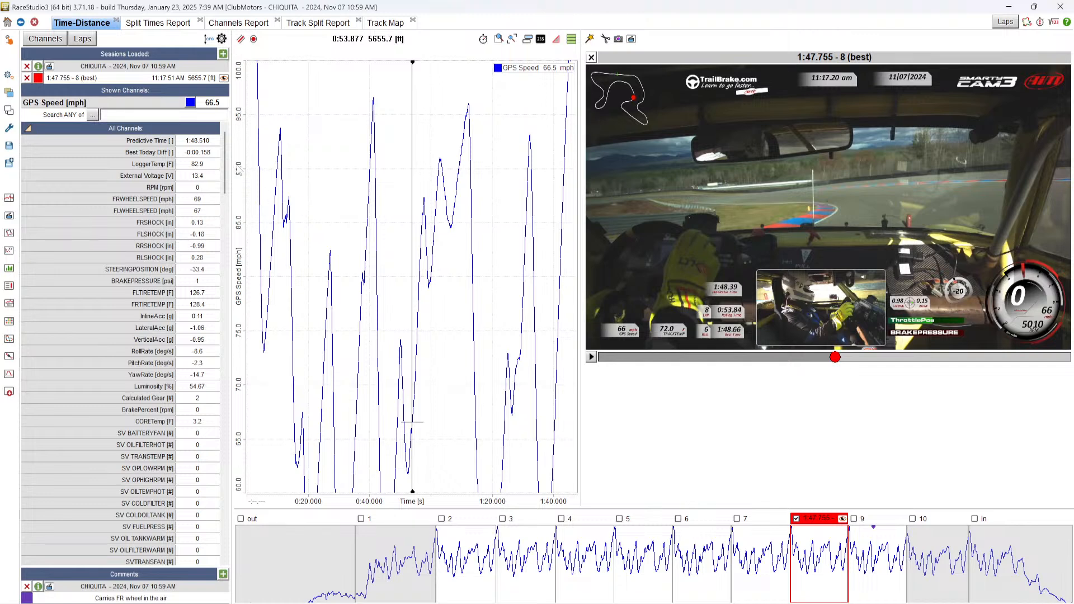
left_click(240, 39)
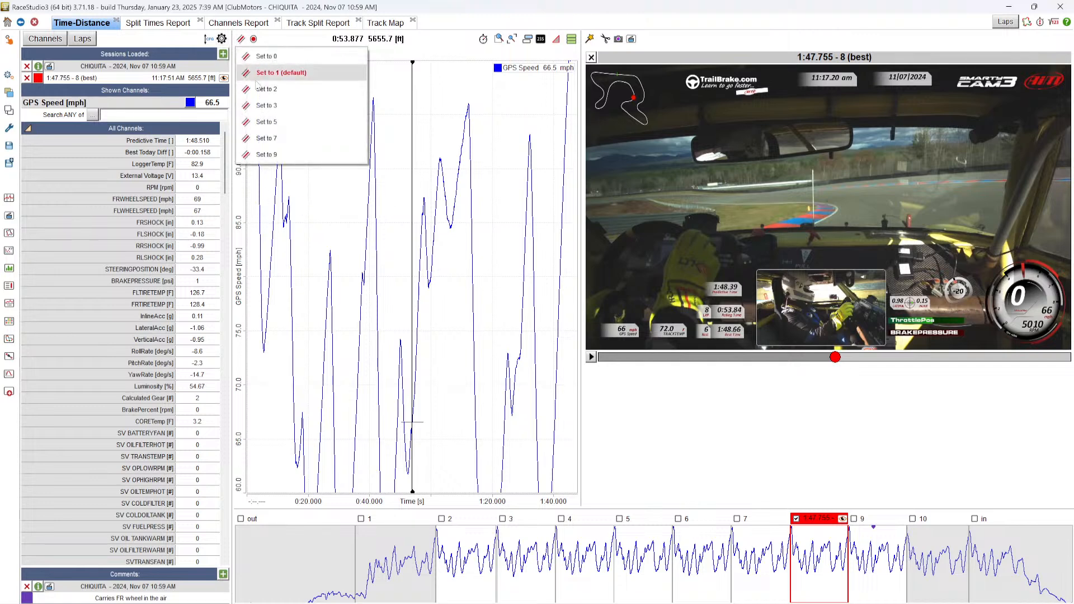
left_click(265, 106)
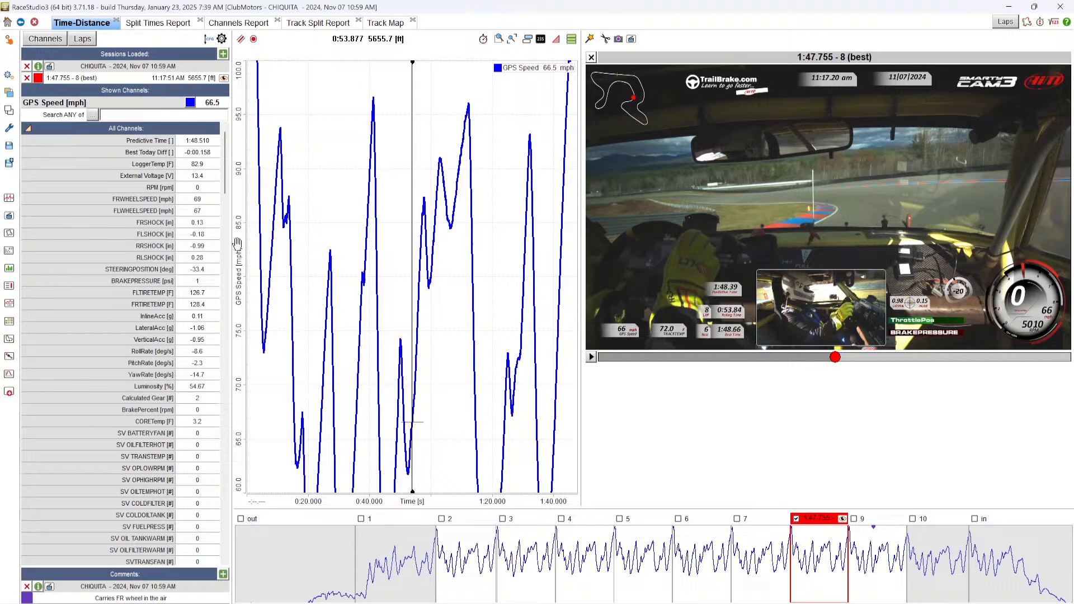
Fit the full GPS Speed trace vertically and examine the synchronized movie at about 17 s and 1:22 into the lap.
scroll(239, 233, "down", 1)
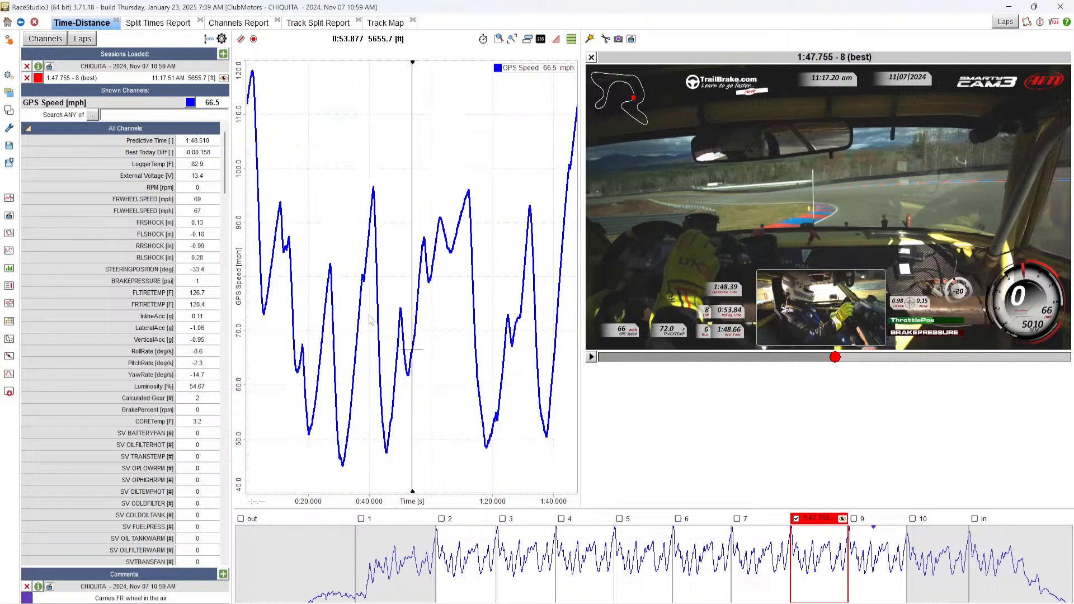
left_click(301, 295)
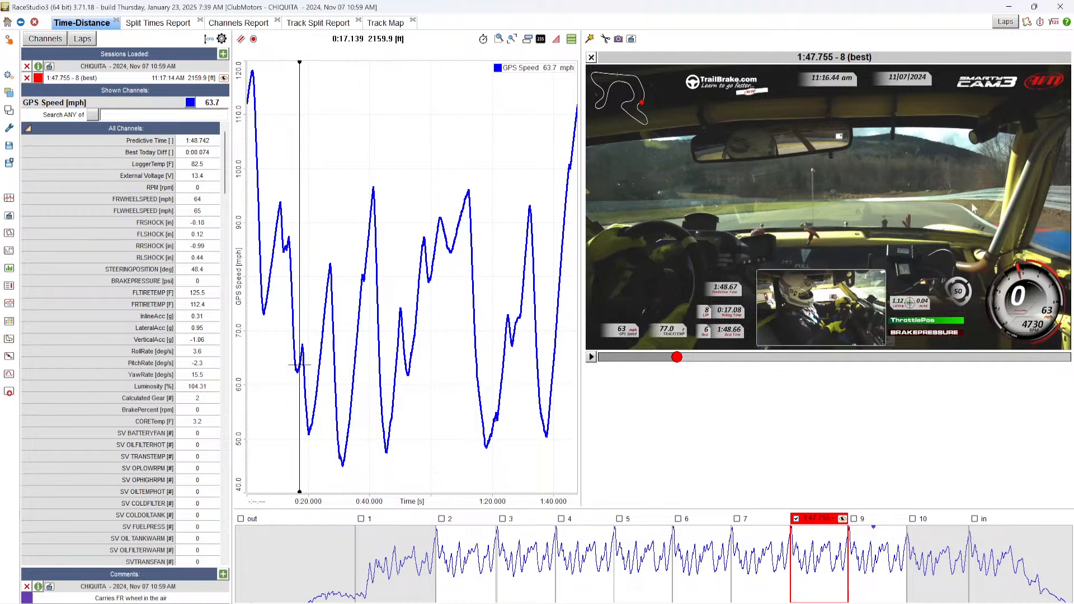
left_click(498, 386)
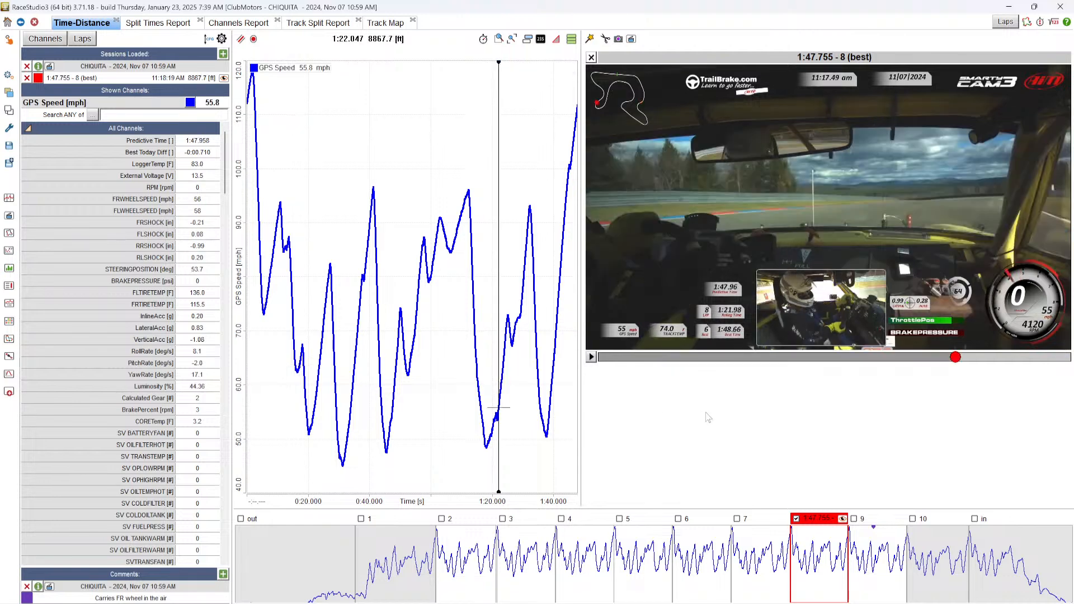
Add a Track Map panel below the channels list in the Time-Distance layout.
right_click(149, 423)
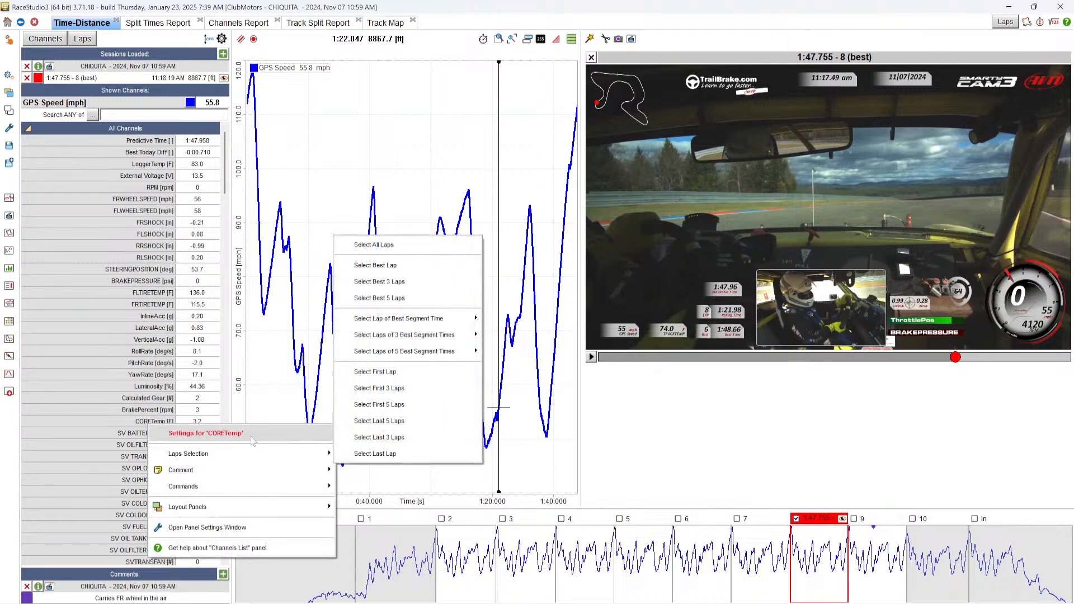
mouse_move(299, 515)
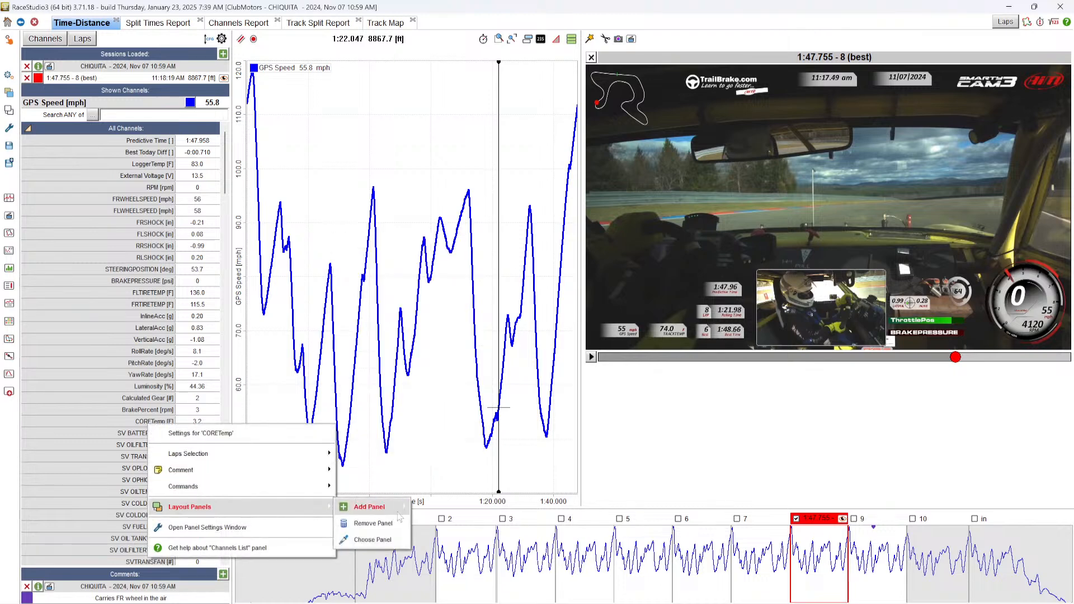
mouse_move(397, 512)
left_click(442, 554)
left_click(120, 456)
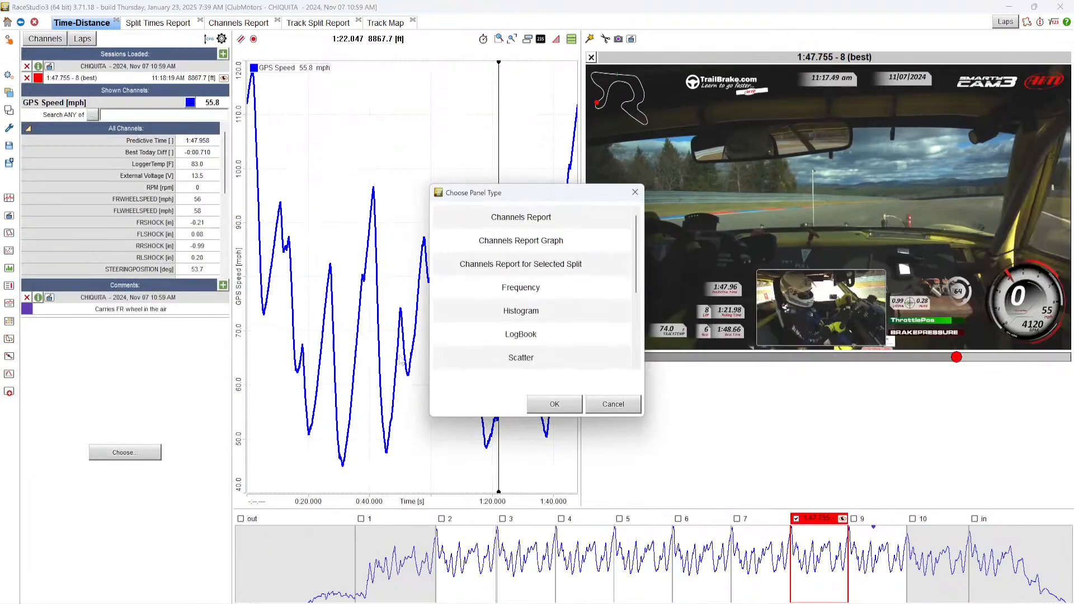
left_click(498, 309)
scroll(496, 324, "down", 3)
scroll(497, 323, "down", 3)
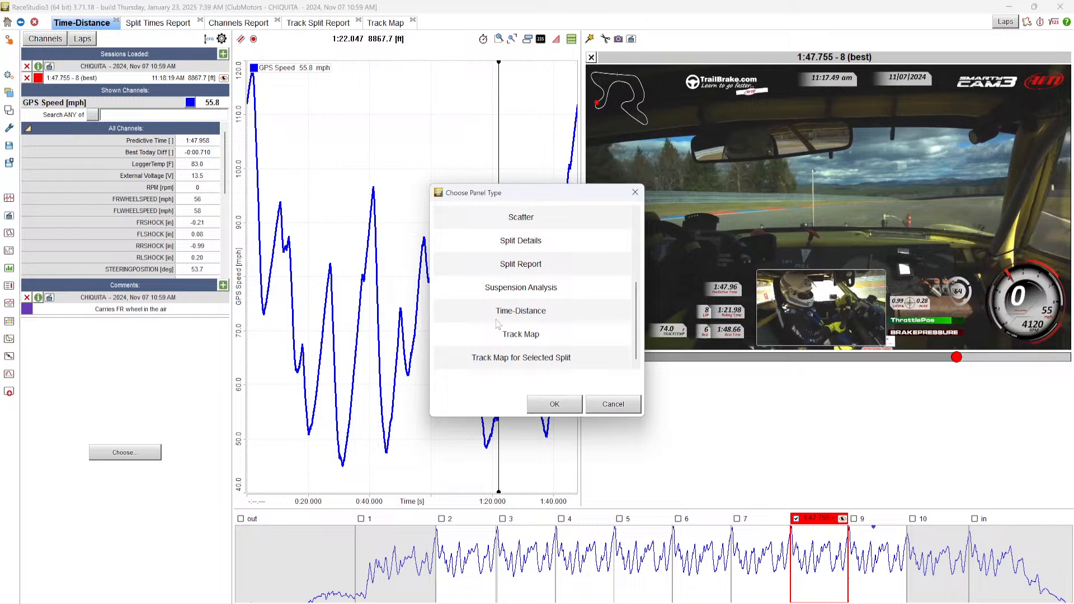
left_click(613, 357)
left_click(613, 334)
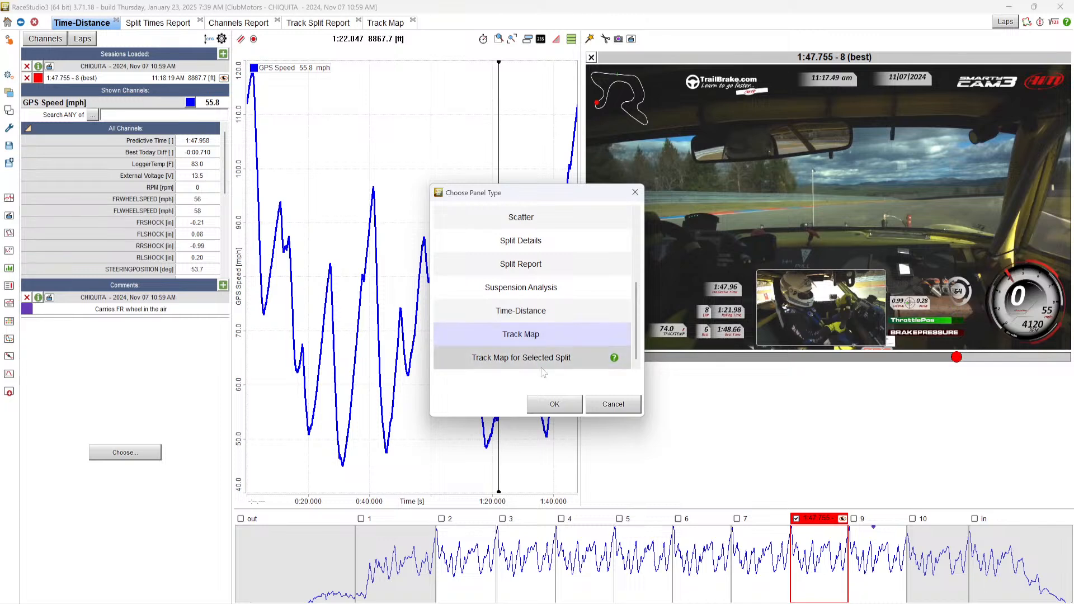
left_click(551, 403)
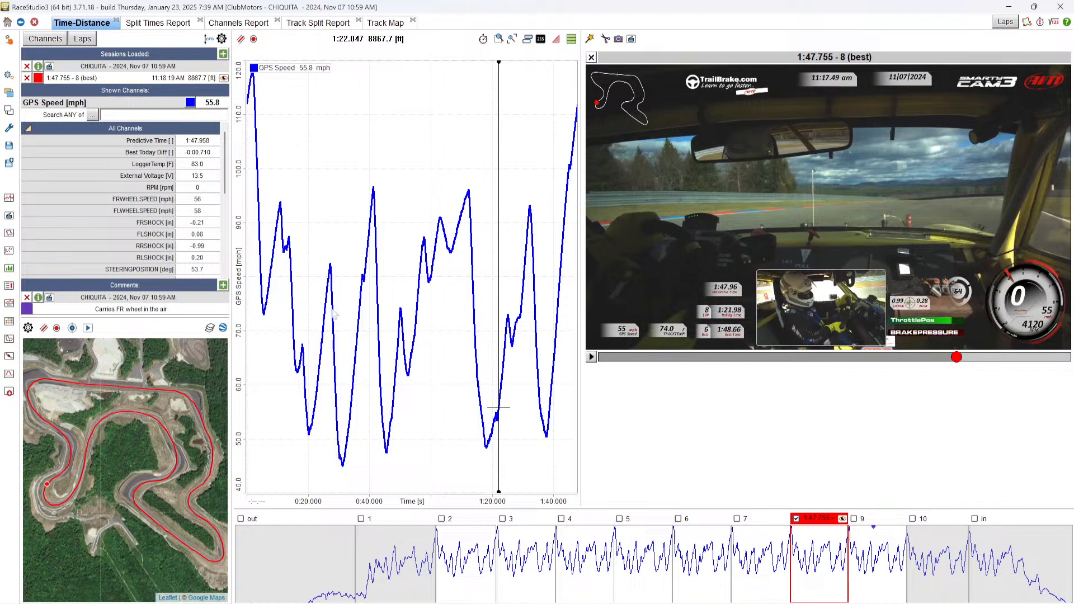
Place the cursor at the track's northwest corner and examine the driven line close up against the movie frame.
left_click(33, 392)
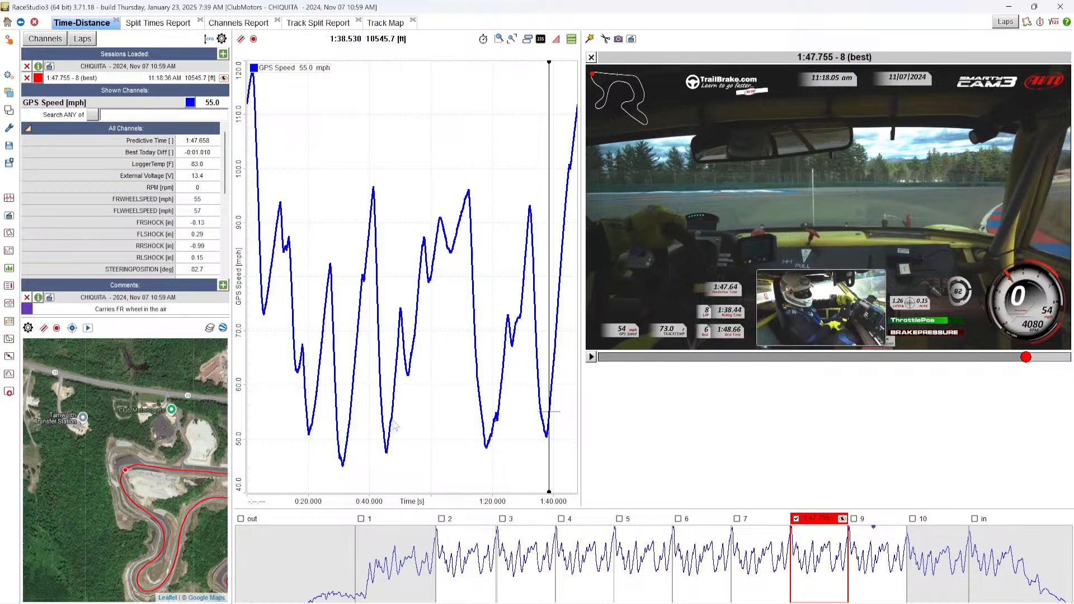
scroll(127, 470, "up", 1)
scroll(127, 470, "up", 3)
left_click(62, 442)
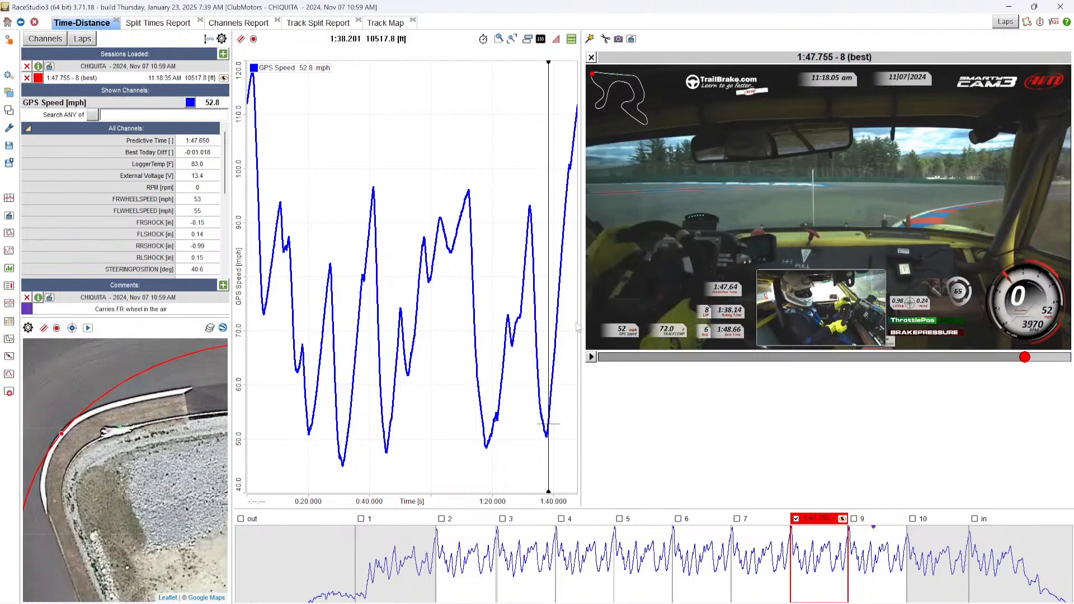